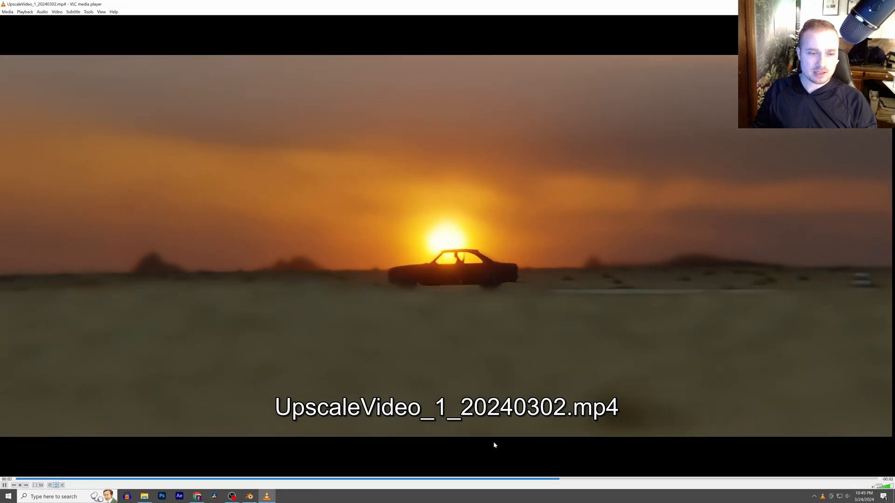
# Close the VLC window playing the reference clip and switch to Blender
pyautogui.click(250, 496)
pyautogui.click(265, 497)
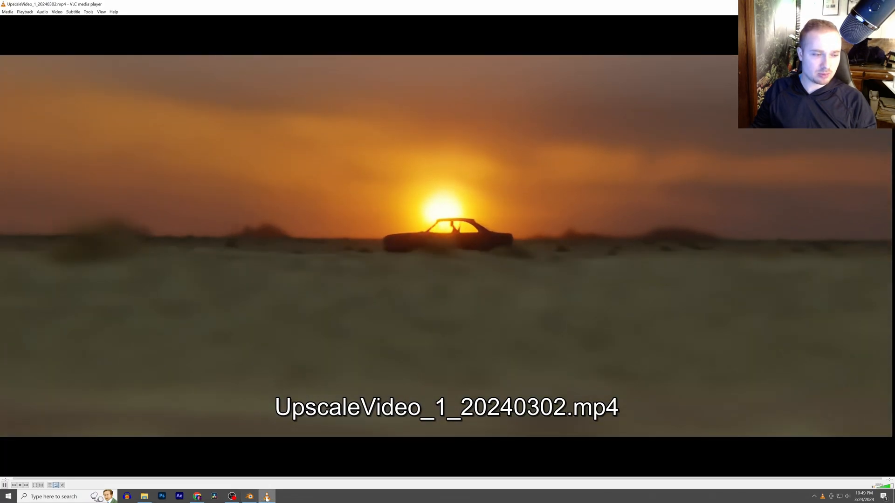
pyautogui.rightClick(266, 497)
pyautogui.click(261, 482)
# Delete the default objects from the new scene, keeping only the camera
pyautogui.click(327, 326)
pyautogui.scroll(-4, 468, 302)
pyautogui.moveTo(477, 120); pyautogui.dragTo(289, 162)
pyautogui.click(368, 181)
pyautogui.press('Delete')
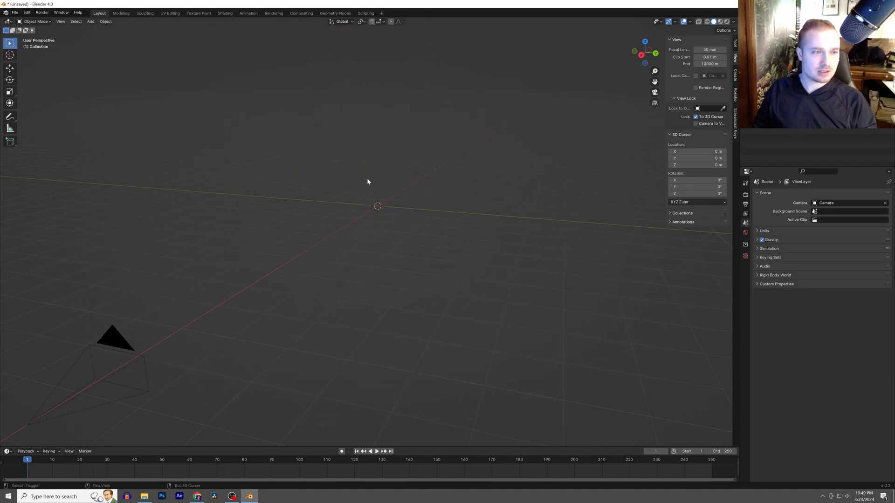
# Add a plane mesh at the scene's origin and scale it up into a large ground surface
pyautogui.hotkey('shift', 'a')
pyautogui.click(394, 187)
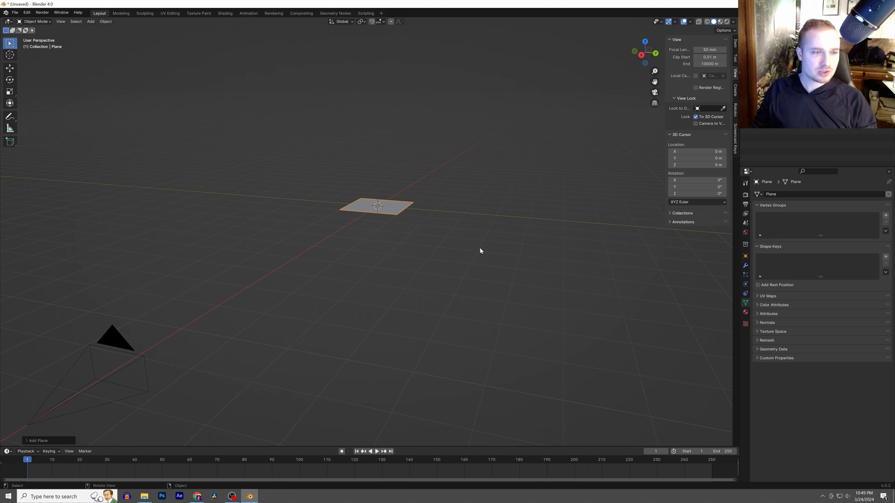
pyautogui.press('s')
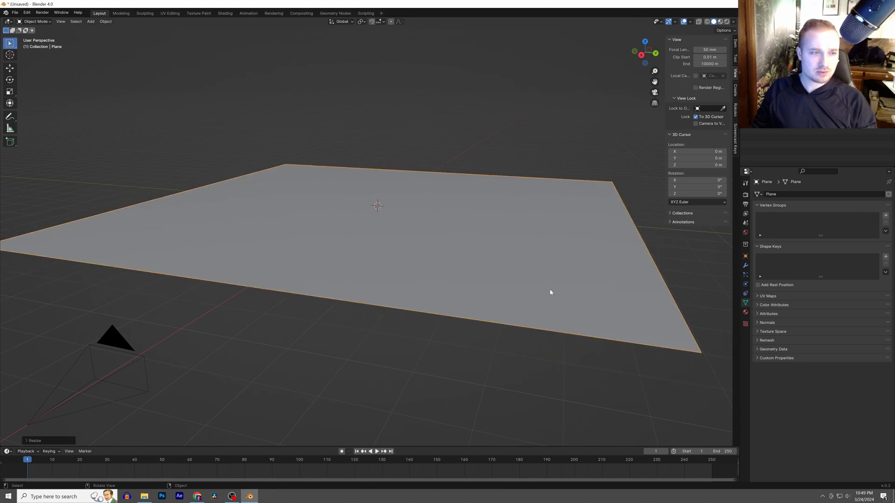
pyautogui.click(524, 293)
# Shift the ground plane along Y, rescale it, and move it along X away from the camera
pyautogui.press('g')
pyautogui.press('y')
pyautogui.click(430, 216)
pyautogui.press('s')
pyautogui.click(462, 231)
pyautogui.press('g')
pyautogui.press('x')
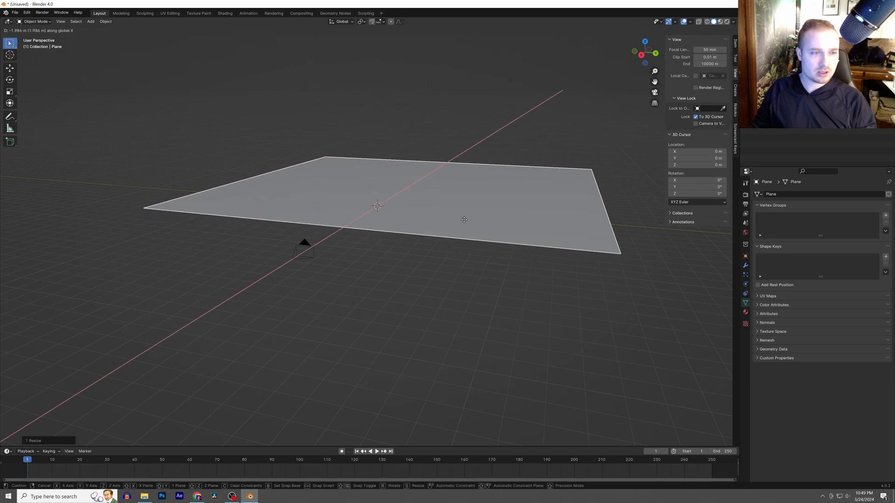
pyautogui.click(473, 190)
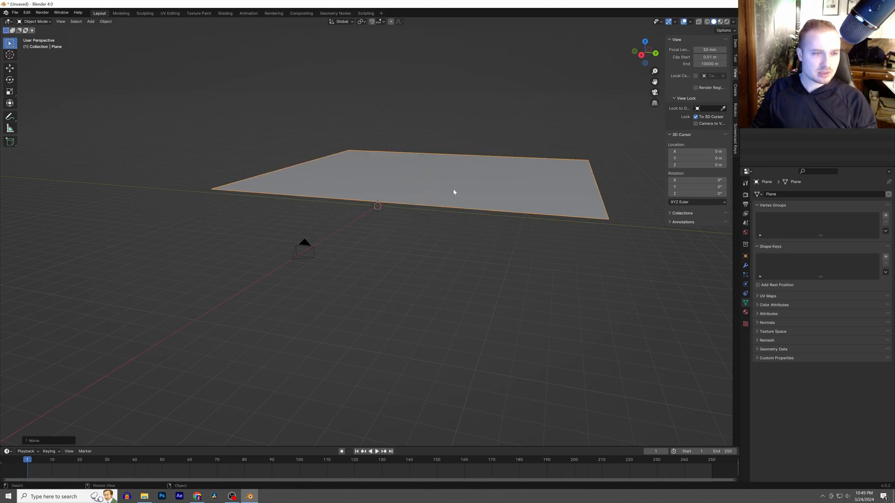
# Switch to the Shading workspace and create a new material named desert on the plane
pyautogui.scroll(4, 465, 213)
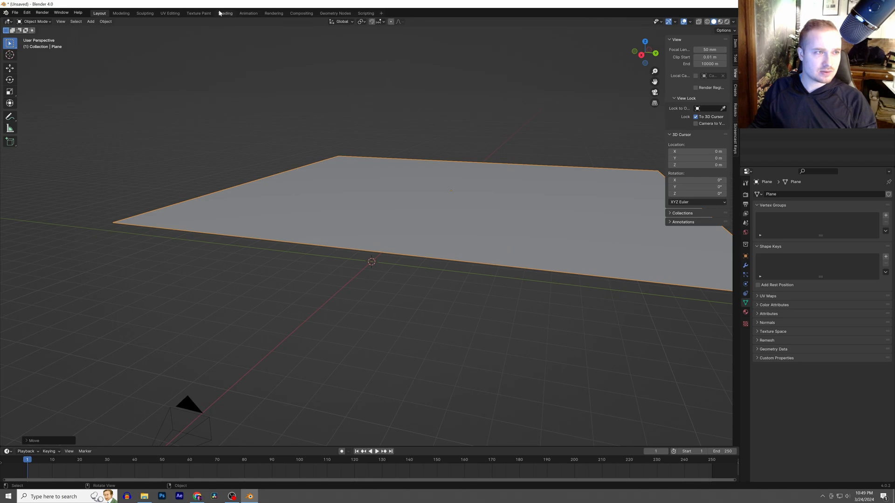
pyautogui.click(225, 13)
pyautogui.click(375, 287)
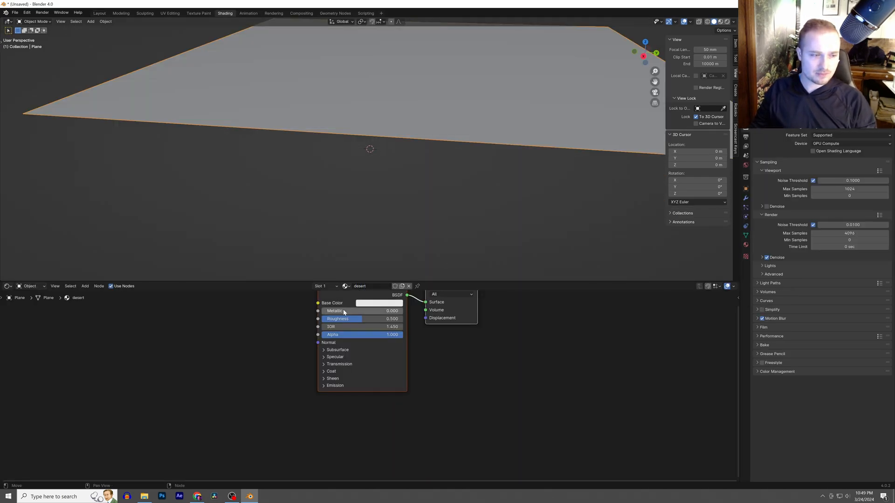
# Add an image texture with mapping nodes to the Principled BSDF's base color and load the sand texture image
pyautogui.scroll(-3, 401, 360)
pyautogui.click(357, 338)
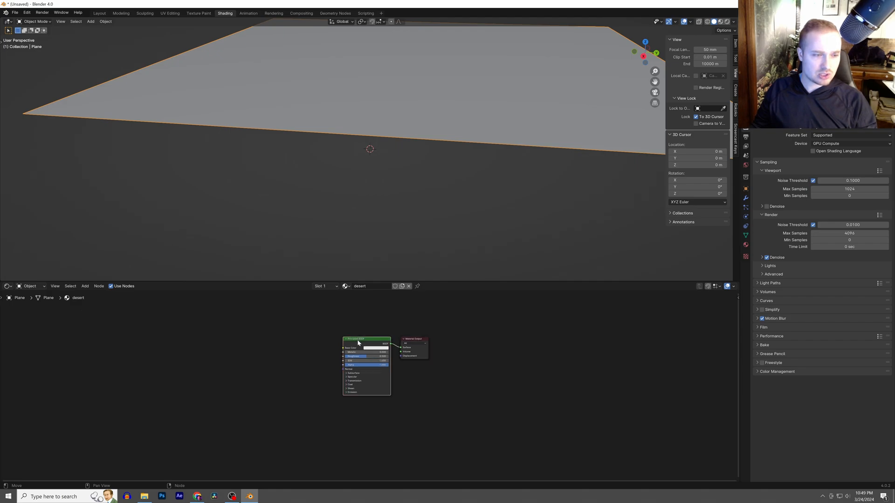
pyautogui.hotkey('ctrl', 't')
pyautogui.click(325, 361)
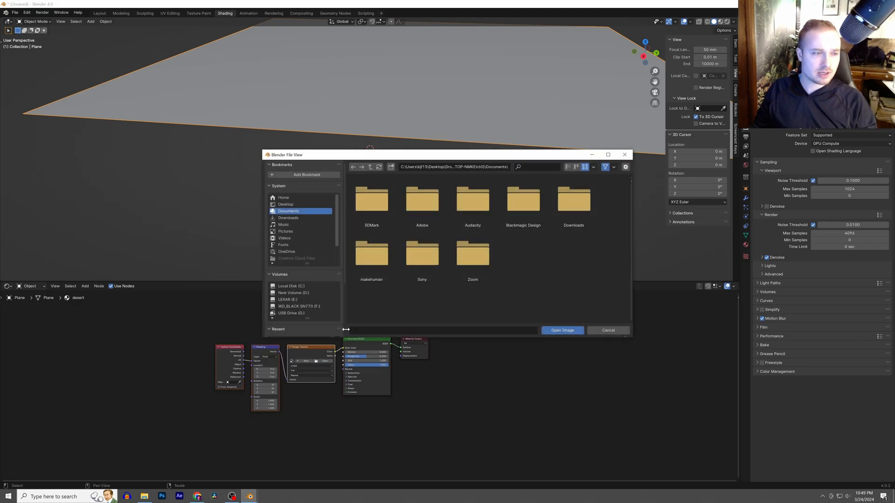
pyautogui.scroll(-4, 310, 252)
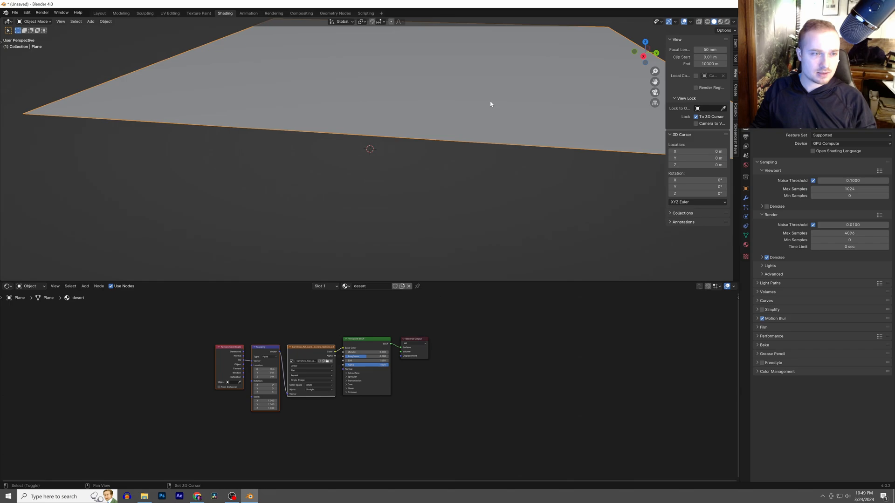
# Switch the viewport to Rendered shading and inspect the sand texture across the whole plane
pyautogui.keyDown('shift'); pyautogui.moveTo(491, 101); pyautogui.dragTo(458, 232, button='middle'); pyautogui.keyUp('shift')
pyautogui.press('z')
pyautogui.click(460, 193)
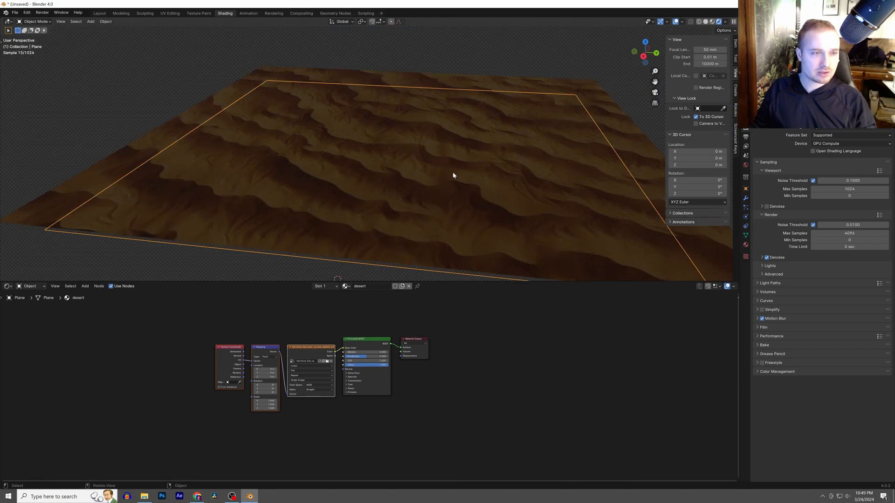
pyautogui.scroll(-5, 451, 178)
pyautogui.moveTo(450, 174); pyautogui.dragTo(341, 170, button='middle')
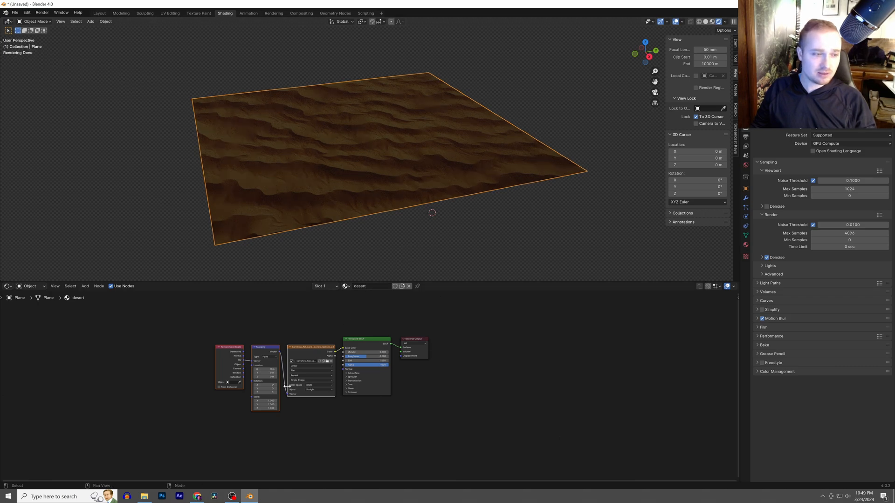
# Add a Value node, connect it to the Mapping node's Scale input, and set it to 7
pyautogui.moveTo(289, 386); pyautogui.dragTo(429, 374, button='middle')
pyautogui.scroll(3, 430, 373)
pyautogui.hotkey('shift', 'a')
pyautogui.click(365, 352)
pyautogui.write('va')
pyautogui.press('Return')
pyautogui.click(331, 343)
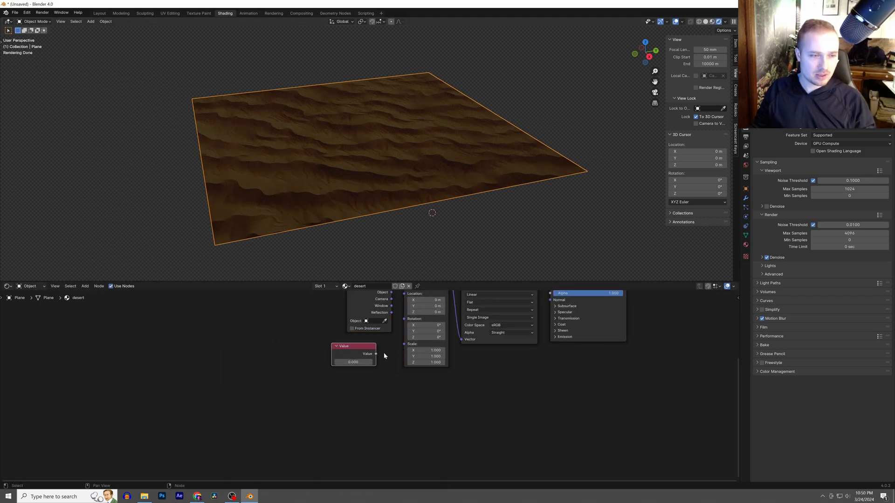
pyautogui.moveTo(402, 347); pyautogui.dragTo(403, 344)
pyautogui.moveTo(355, 362); pyautogui.dragTo(394, 362)
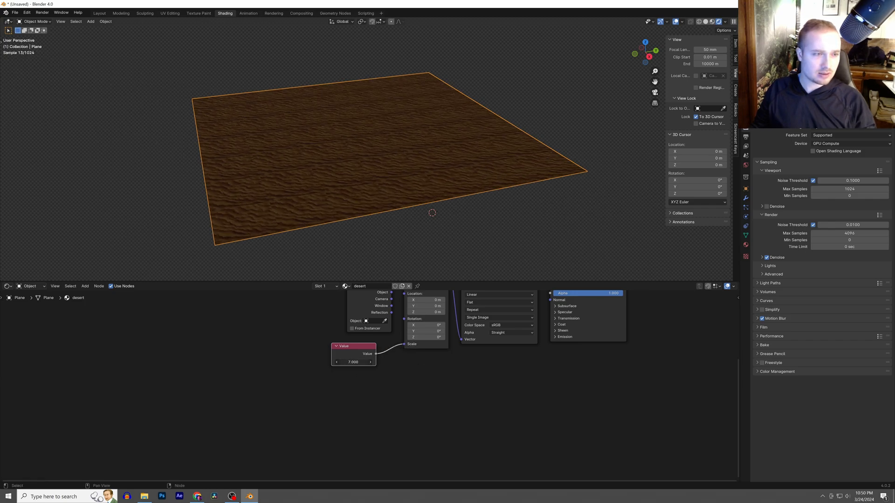
# In camera view, raise the camera along Z in two moves to look down onto the plane, and reselect the plane
pyautogui.moveTo(471, 208); pyautogui.dragTo(437, 208, button='middle')
pyautogui.press('KP_0')
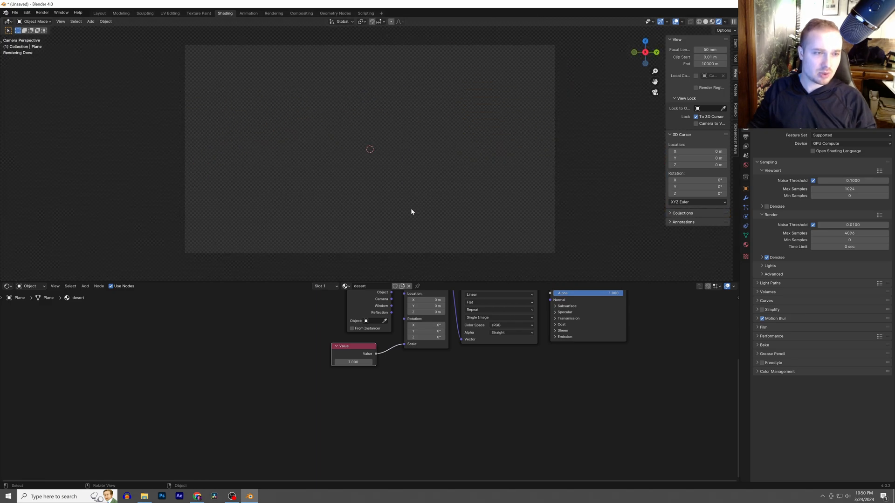
pyautogui.click(555, 182)
pyautogui.press('g')
pyautogui.press('z')
pyautogui.click(522, 103)
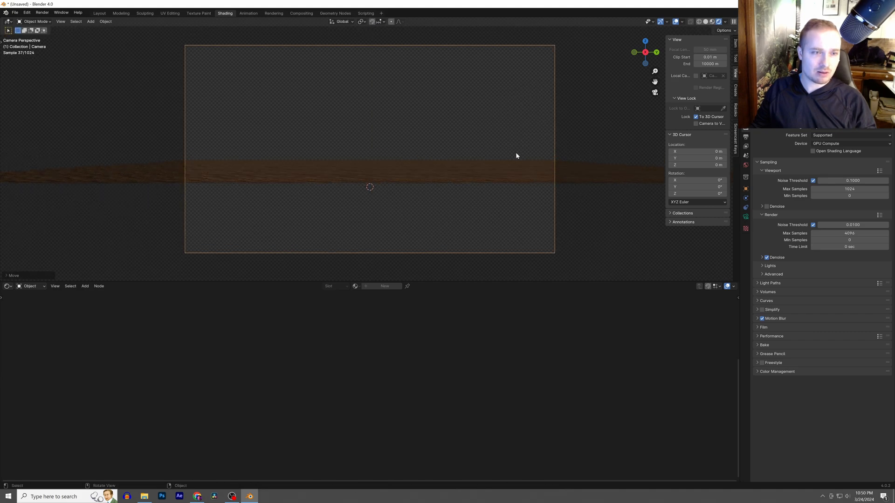
pyautogui.click(461, 174)
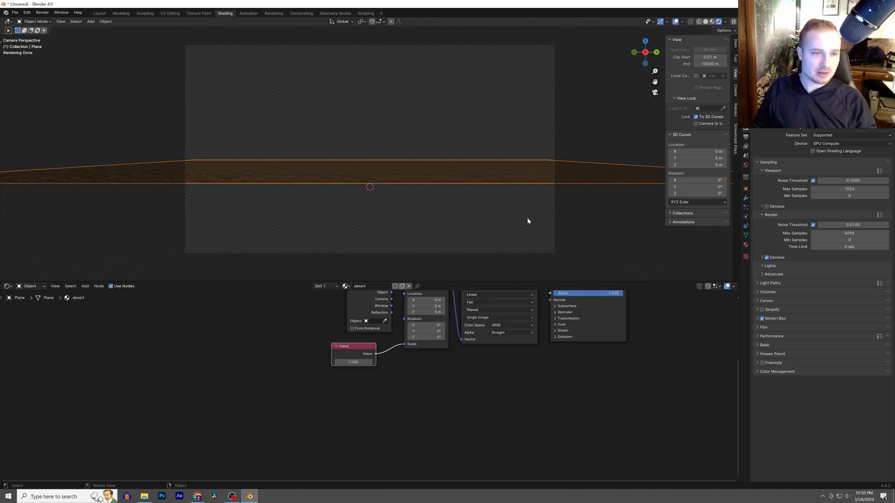
pyautogui.click(556, 235)
pyautogui.press('g')
pyautogui.press('z')
pyautogui.click(405, 186)
pyautogui.click(402, 196)
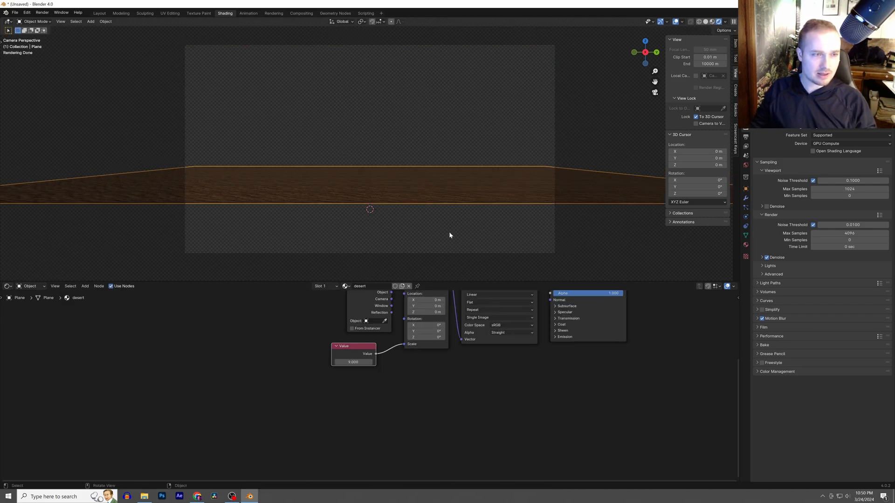
# Enter Edit Mode on the plane and subdivide its mesh repeatedly into a dense grid
pyautogui.press('Tab')
pyautogui.moveTo(415, 158); pyautogui.dragTo(406, 186, button='middle')
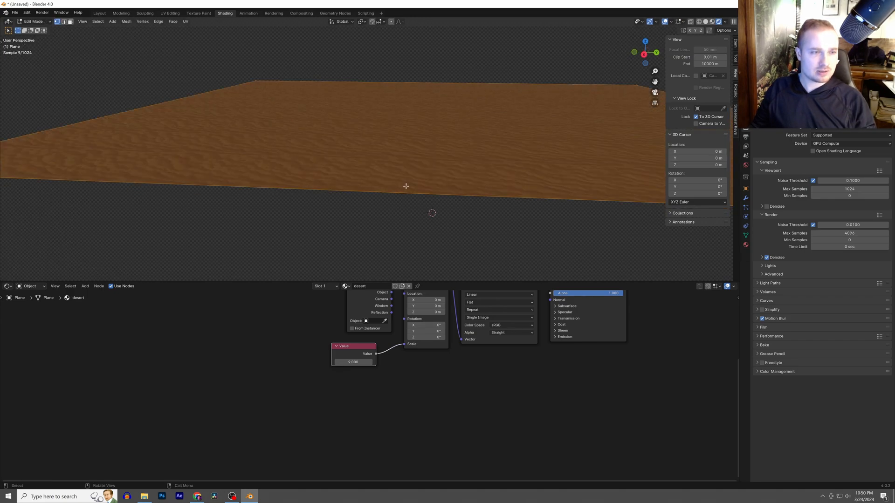
pyautogui.moveTo(413, 152); pyautogui.dragTo(417, 155, button='middle')
pyautogui.rightClick(418, 155)
pyautogui.click(416, 158)
pyautogui.rightClick(417, 157)
pyautogui.click(416, 157)
pyautogui.rightClick(417, 157)
pyautogui.click(417, 157)
pyautogui.rightClick(416, 156)
pyautogui.click(416, 156)
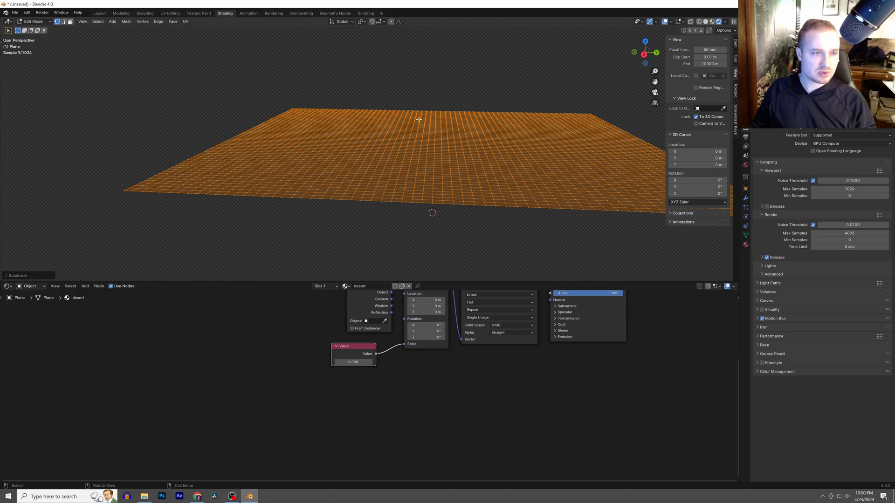
# Raise several scattered faces along Z using proportional editing with an enlarged influence radius to form gentle dunes
pyautogui.click(392, 22)
pyautogui.press('3')
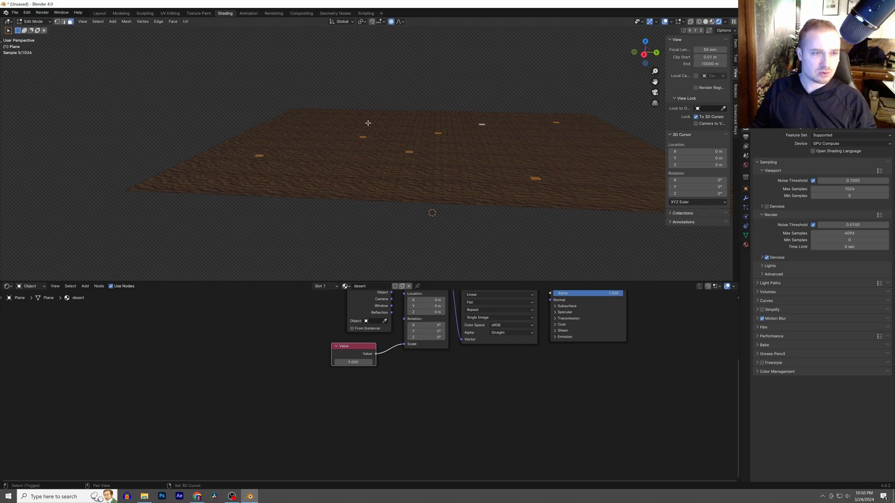
pyautogui.press('KP_0')
pyautogui.press('g')
pyautogui.press('z')
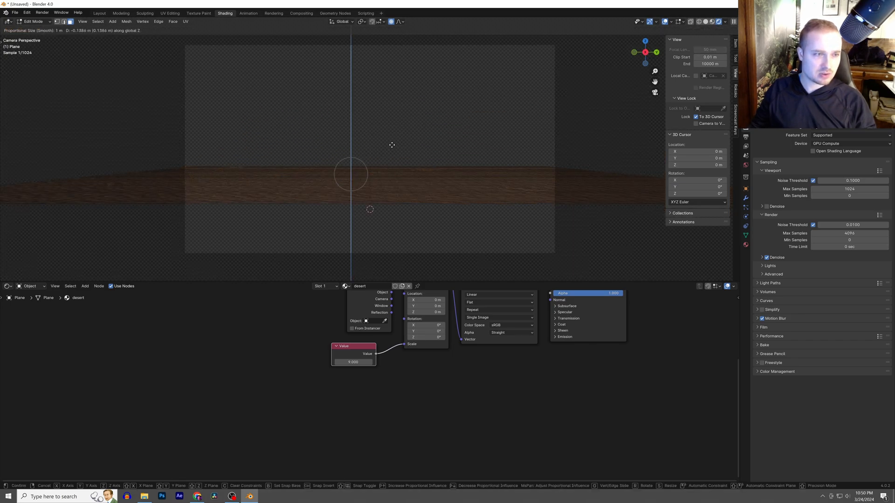
pyautogui.scroll(-20, 394, 138)
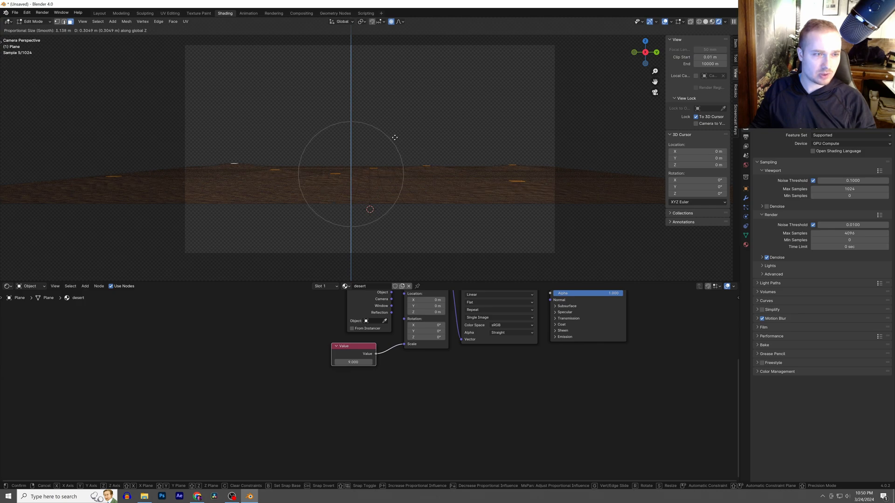
pyautogui.scroll(2, 394, 137)
pyautogui.scroll(-2, 394, 134)
pyautogui.click(394, 134)
pyautogui.press('Tab')
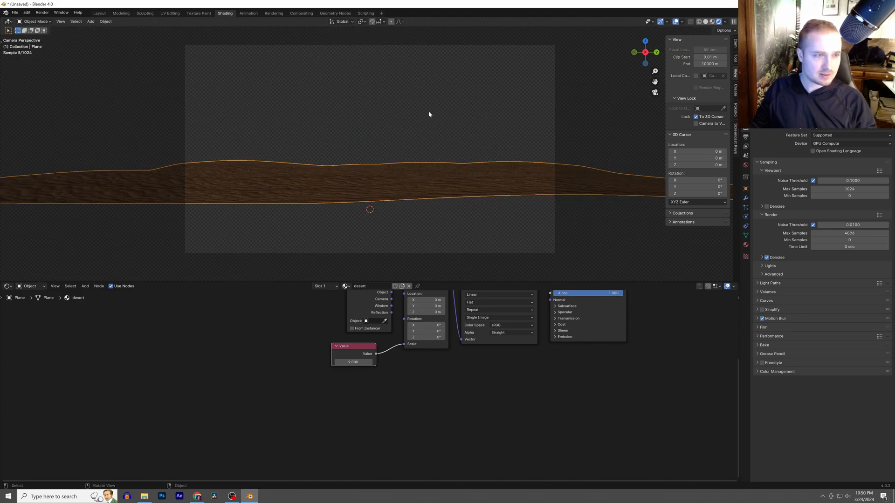
# Raise the camera along Z above the dune terrain
pyautogui.click(553, 133)
pyautogui.press('g')
pyautogui.press('z')
pyautogui.click(527, 125)
# Slide the dune plane along X toward the camera to fill the lower part of the frame
pyautogui.click(478, 179)
pyautogui.press('g')
pyautogui.press('z')
pyautogui.press('z')
pyautogui.press('x')
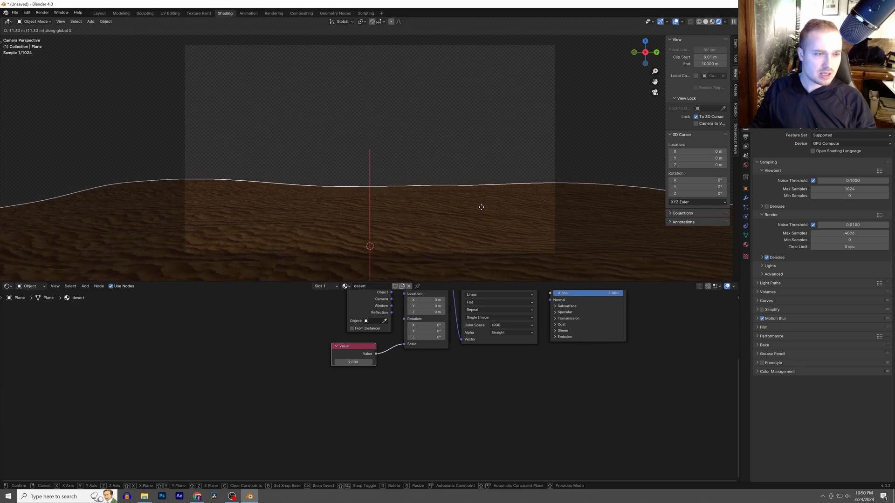
pyautogui.click(480, 190)
# Add an Array modifier to the dune plane and move the plane along X away from the camera
pyautogui.moveTo(477, 195); pyautogui.dragTo(447, 187, button='middle')
pyautogui.scroll(-8, 447, 189)
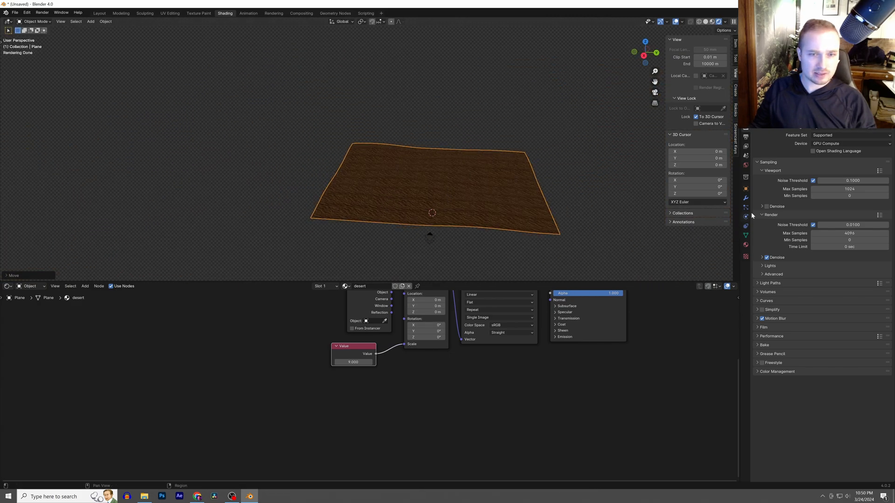
pyautogui.click(745, 199)
pyautogui.click(799, 135)
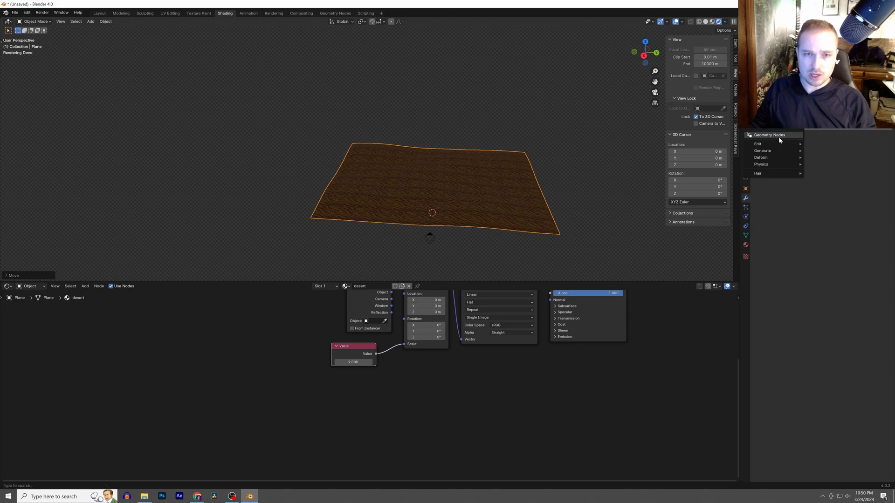
pyautogui.moveTo(788, 151)
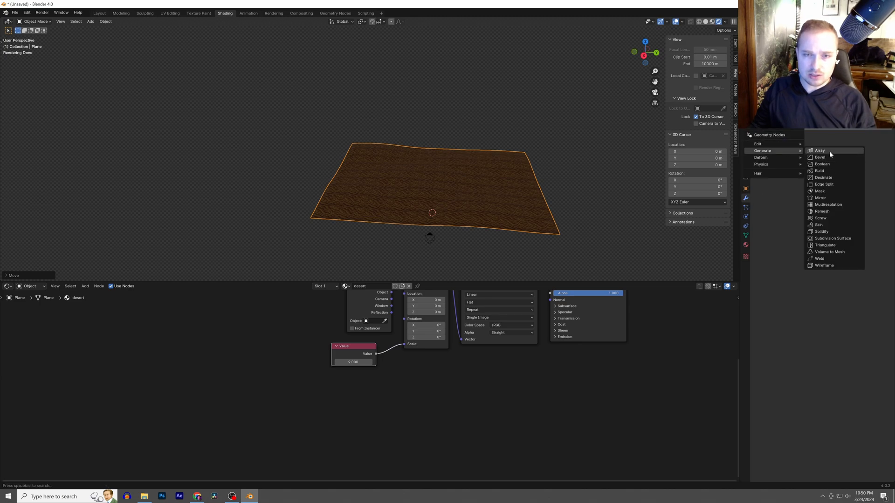
pyautogui.click(829, 151)
pyautogui.press('g')
pyautogui.press('x')
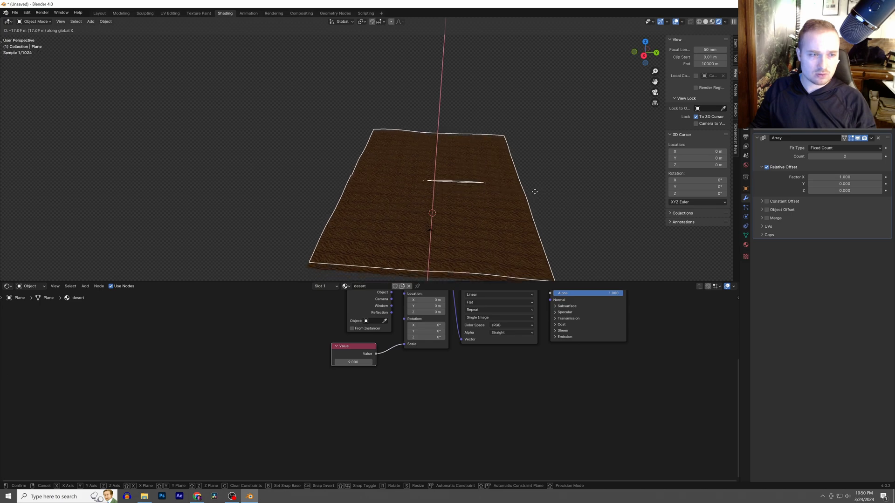
pyautogui.click(531, 183)
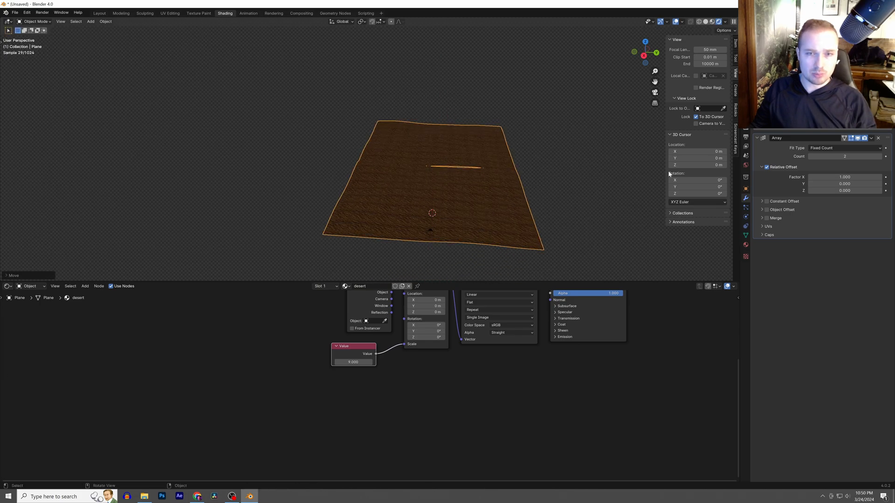
# Set the Array count to 4 and move the extended terrain farther back along X
pyautogui.click(880, 156)
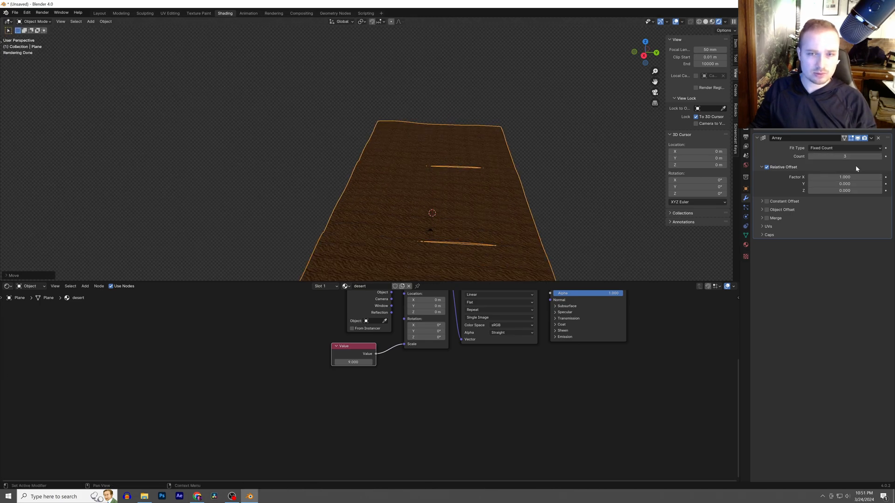
pyautogui.click(879, 157)
pyautogui.press('g')
pyautogui.press('x')
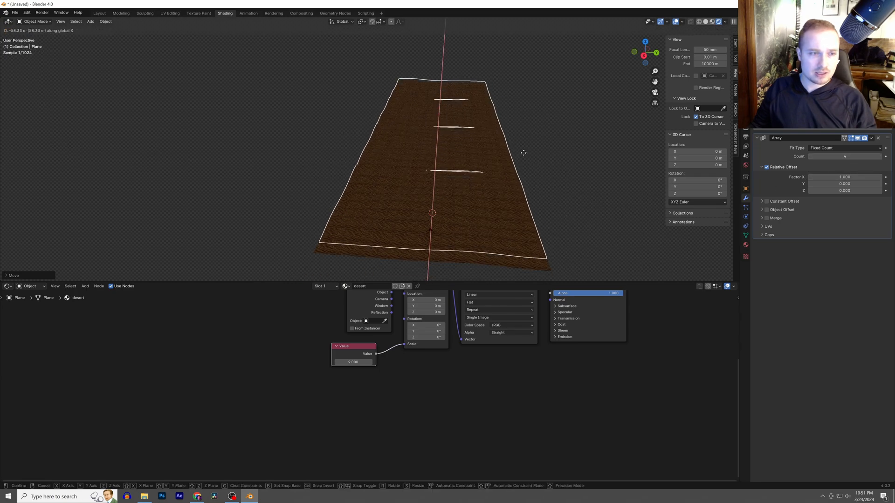
pyautogui.click(523, 149)
# Add a second Array modifier to the dune plane
pyautogui.click(822, 129)
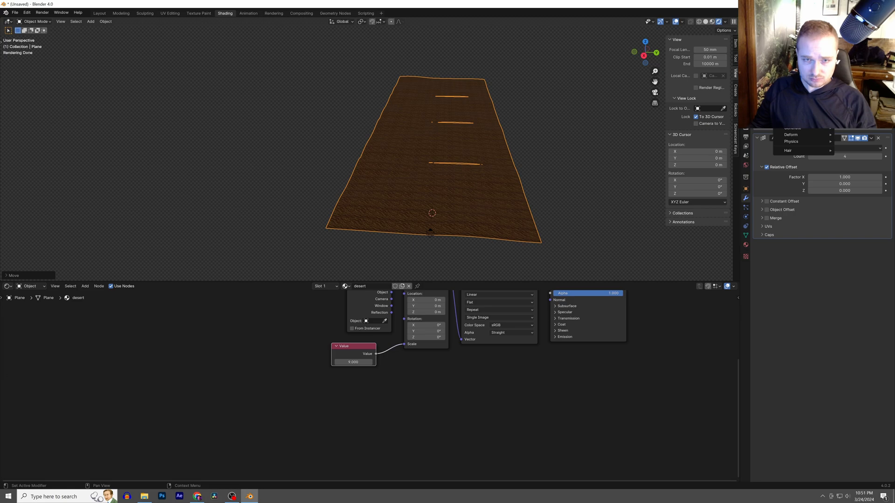
pyautogui.moveTo(807, 131)
pyautogui.click(729, 128)
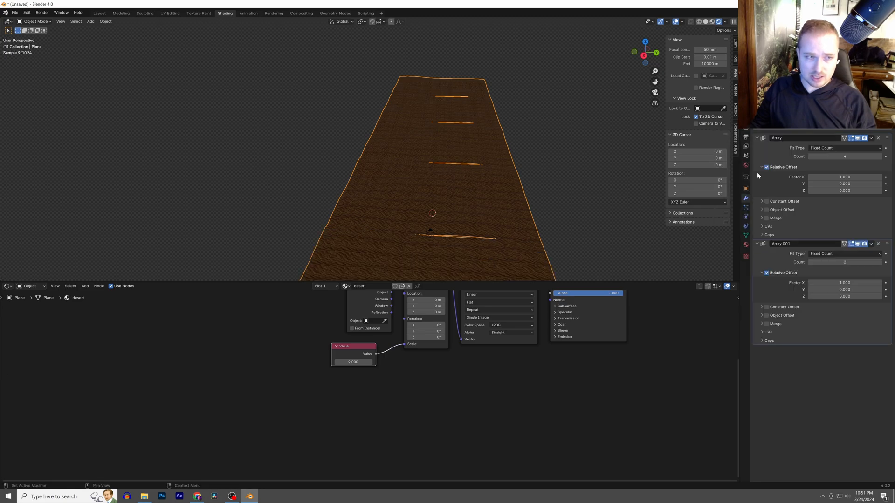
# Set the second Array modifier's relative offset to 0 on X and 1 on Y
pyautogui.doubleClick(838, 283)
pyautogui.write('0')
pyautogui.press('Tab')
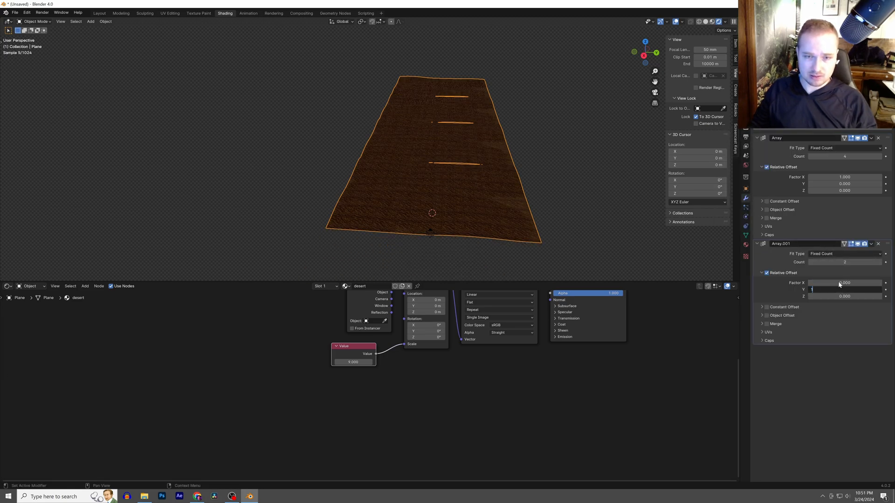
pyautogui.write('1')
pyautogui.press('Return')
# Move the dune terrain sideways along Y and set the second Array's count to 3
pyautogui.press('g')
pyautogui.press('y')
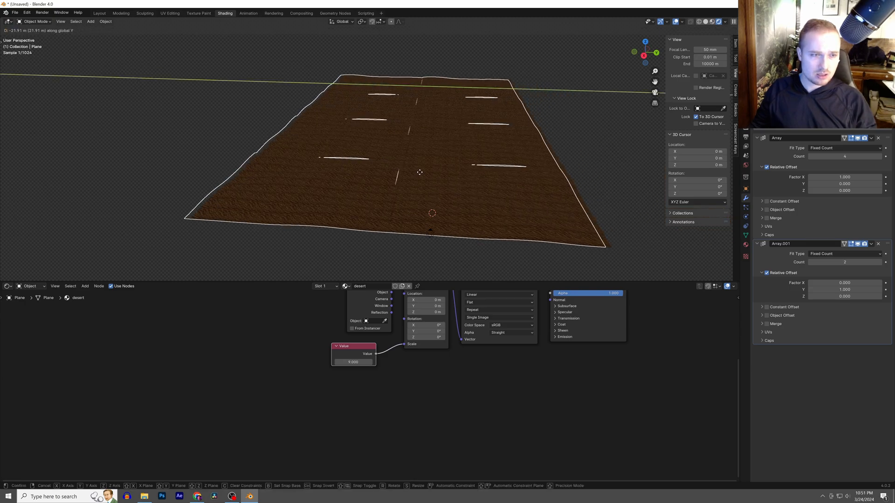
pyautogui.click(371, 171)
pyautogui.click(879, 262)
pyautogui.moveTo(573, 193); pyautogui.dragTo(537, 172, button='middle')
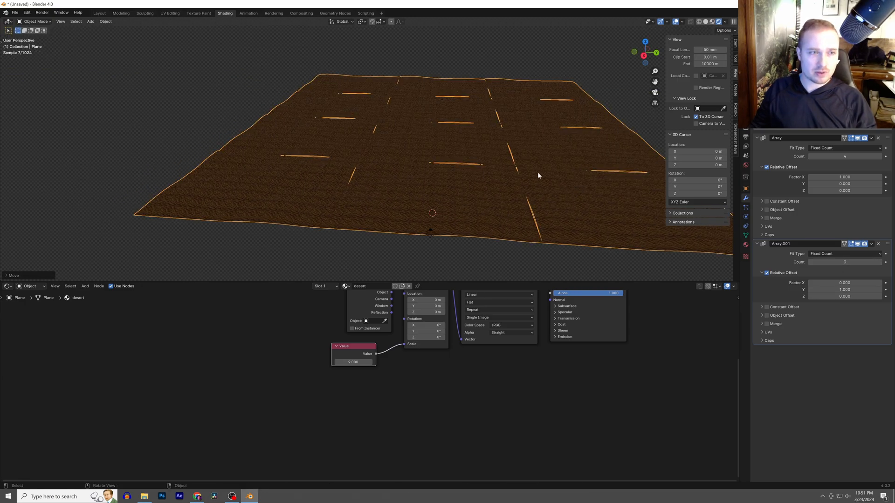
# Look through the camera and select it
pyautogui.press('KP_0')
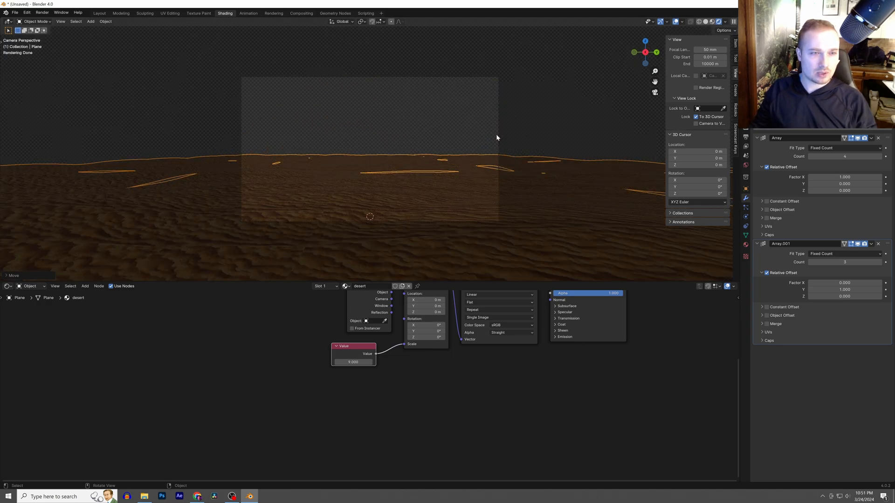
pyautogui.click(498, 134)
pyautogui.press('g')
pyautogui.press('z')
pyautogui.rightClick(502, 165)
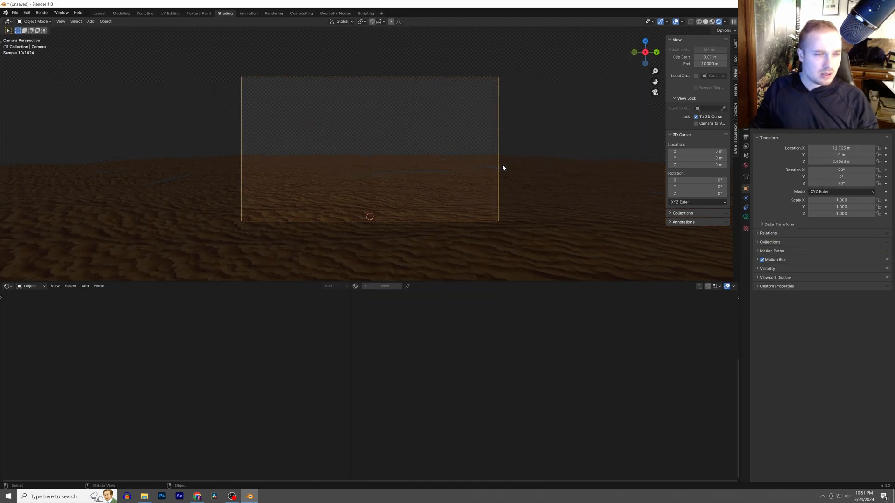
# Set the camera's focal length to 35 mm
pyautogui.click(745, 217)
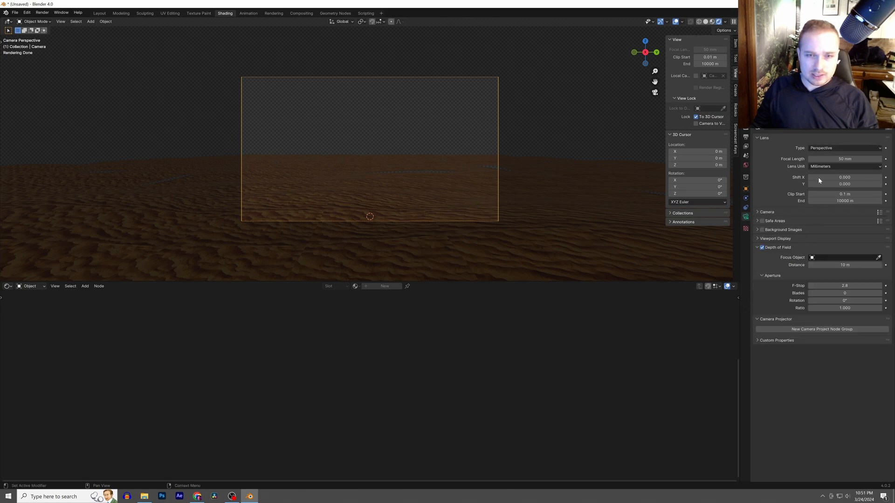
pyautogui.click(844, 159)
pyautogui.write('35')
pyautogui.press('Return')
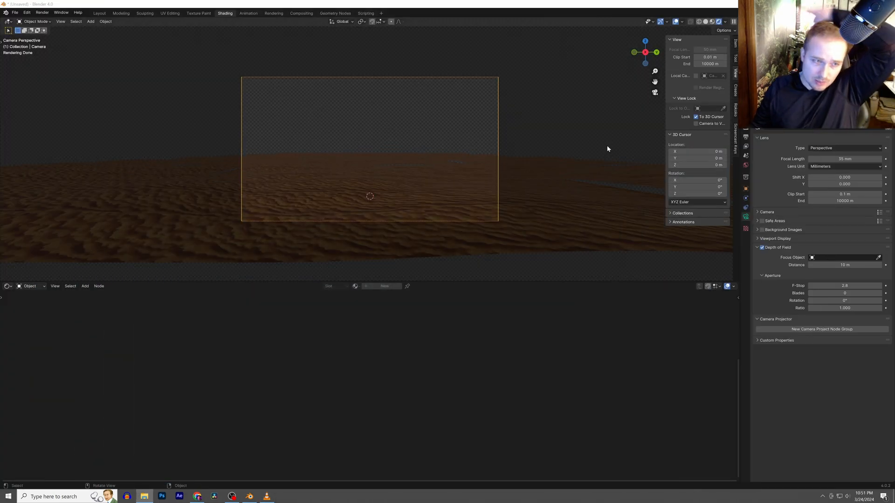
# Give the World background an Environment Texture with mapping nodes and load lonely_road_afternoon_4k.exr into it
pyautogui.click(38, 287)
pyautogui.click(31, 310)
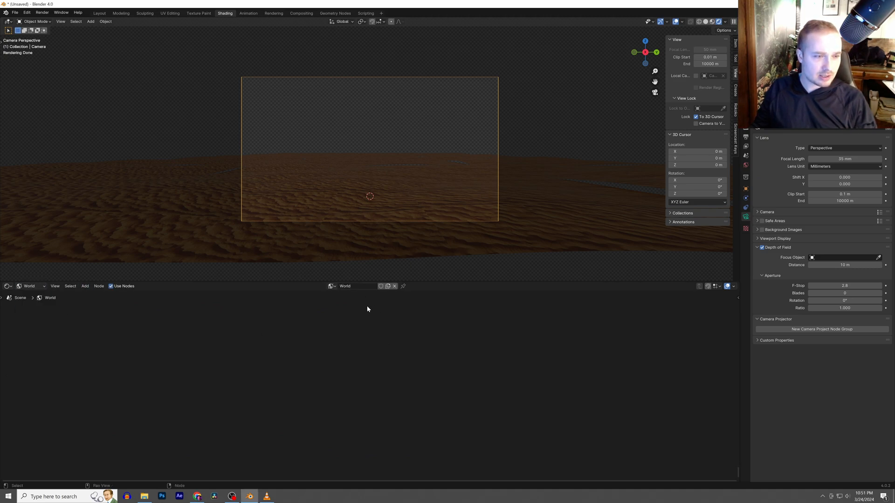
pyautogui.hotkey('ctrl', 't')
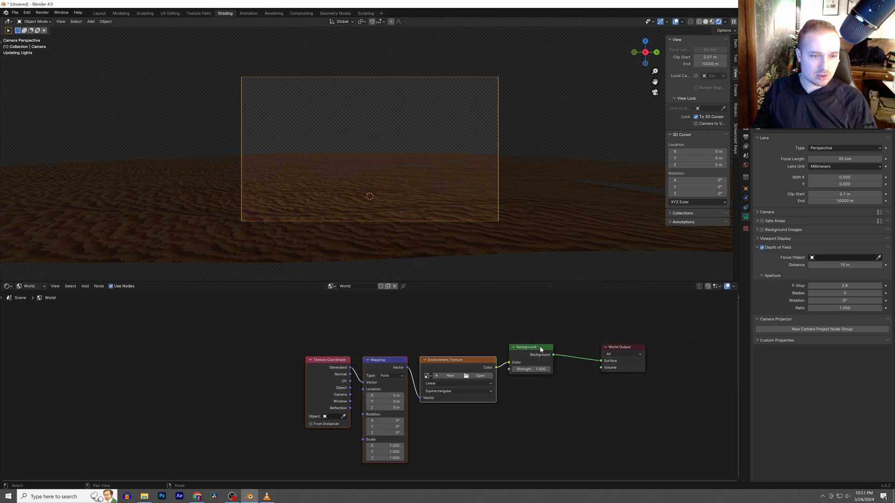
pyautogui.moveTo(529, 390); pyautogui.dragTo(446, 386, button='middle')
pyautogui.click(400, 373)
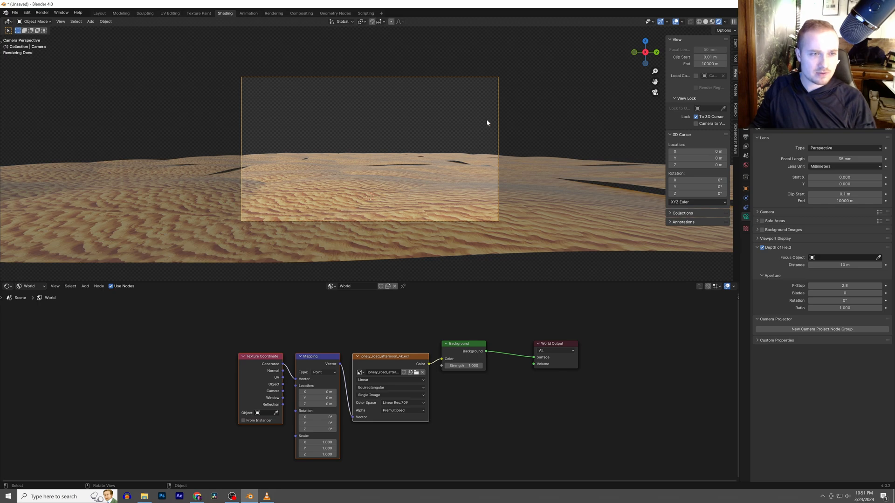
# Lower the camera about 0.5 m along Z
pyautogui.press('g')
pyautogui.press('z')
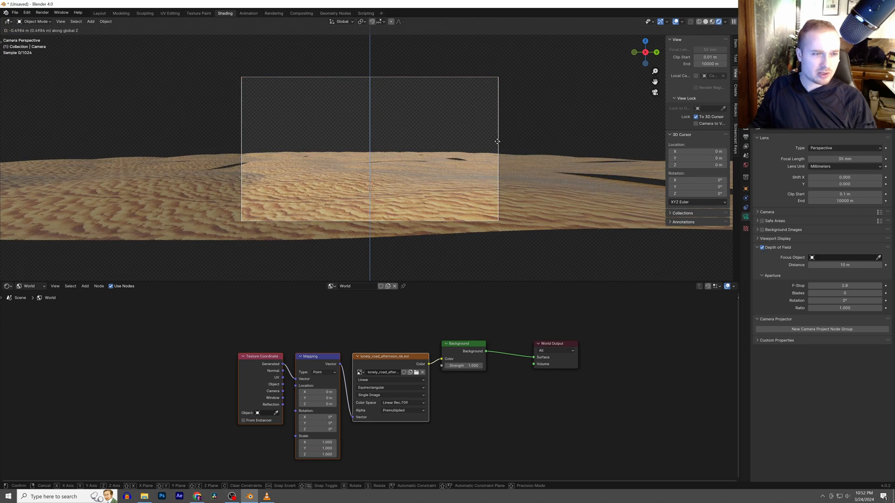
pyautogui.click(489, 149)
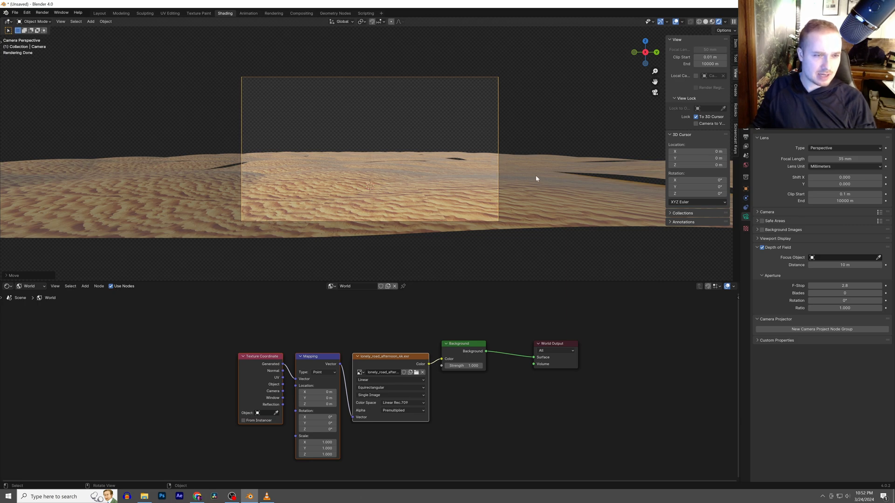
# Enter Edit Mode on the dune plane and show it in solid shading from outside the camera
pyautogui.click(570, 176)
pyautogui.press('Tab')
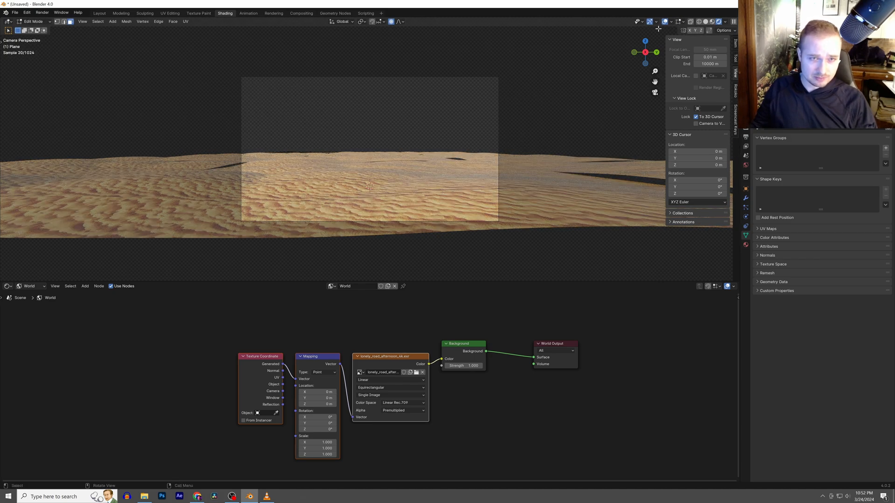
pyautogui.moveTo(461, 118); pyautogui.dragTo(465, 135, button='middle')
pyautogui.press('z')
pyautogui.click(571, 130)
pyautogui.scroll(-4, 497, 158)
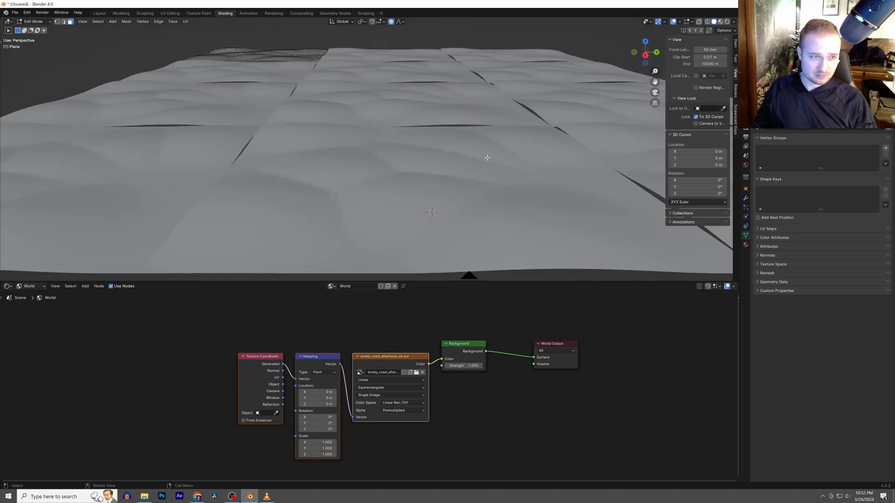
pyautogui.press('z')
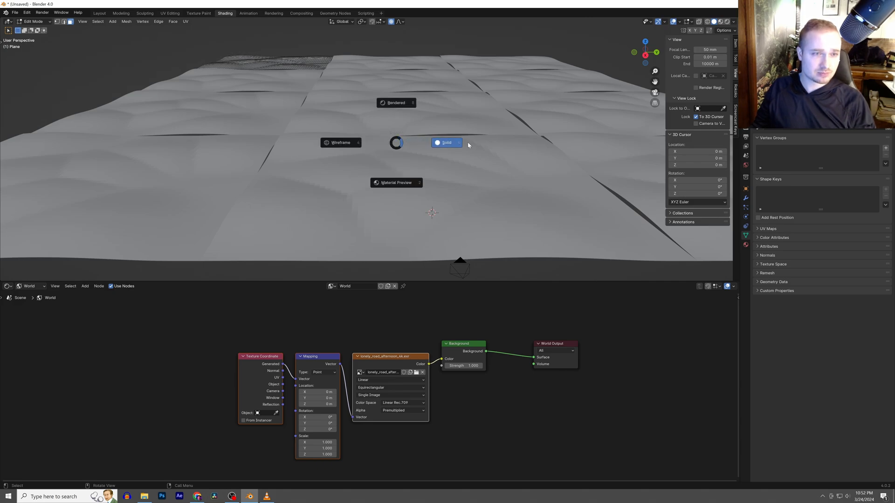
pyautogui.click(468, 145)
# Deselect the mesh and raise a face at the base tile's side edge with proportional editing to narrow the gap
pyautogui.keyDown('shift'); pyautogui.rightClick(327, 65); pyautogui.keyUp('shift')
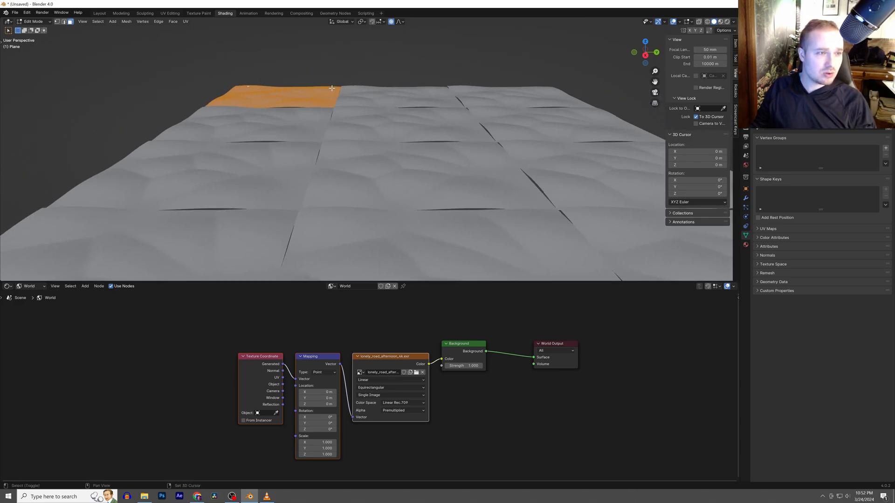
pyautogui.scroll(9, 322, 95)
pyautogui.moveTo(320, 109); pyautogui.dragTo(344, 108, button='middle')
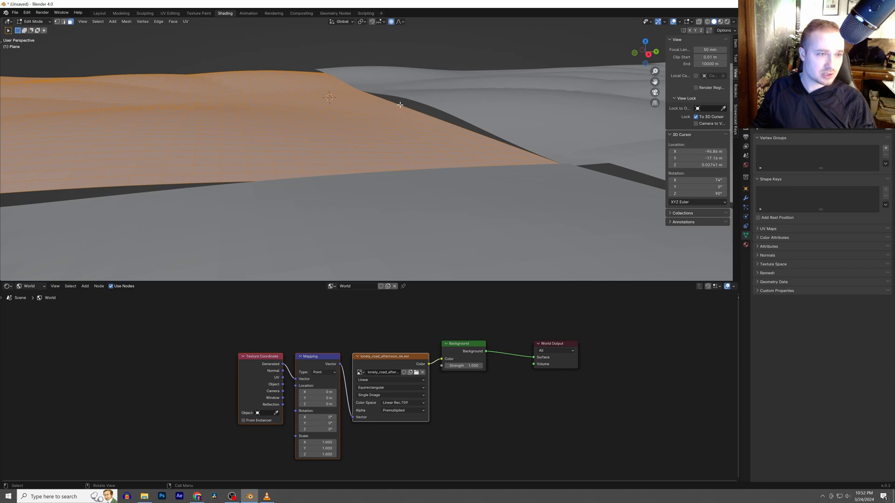
pyautogui.hotkey('alt', 'a')
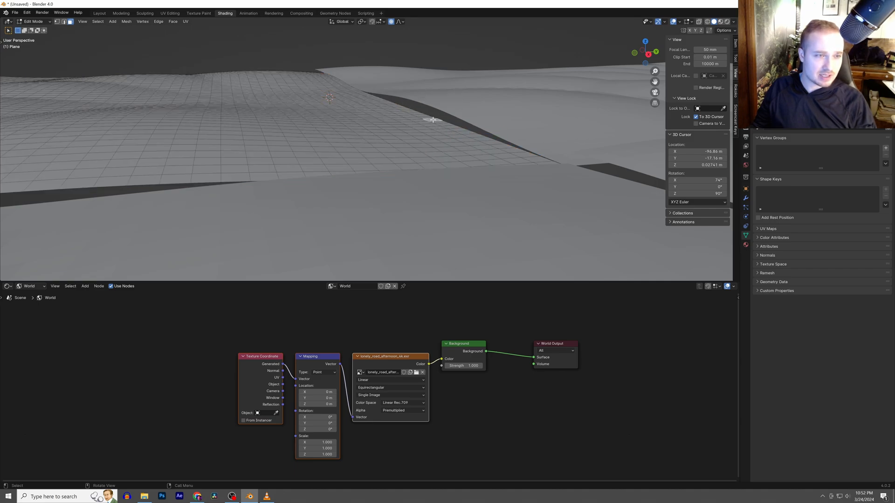
pyautogui.press('g')
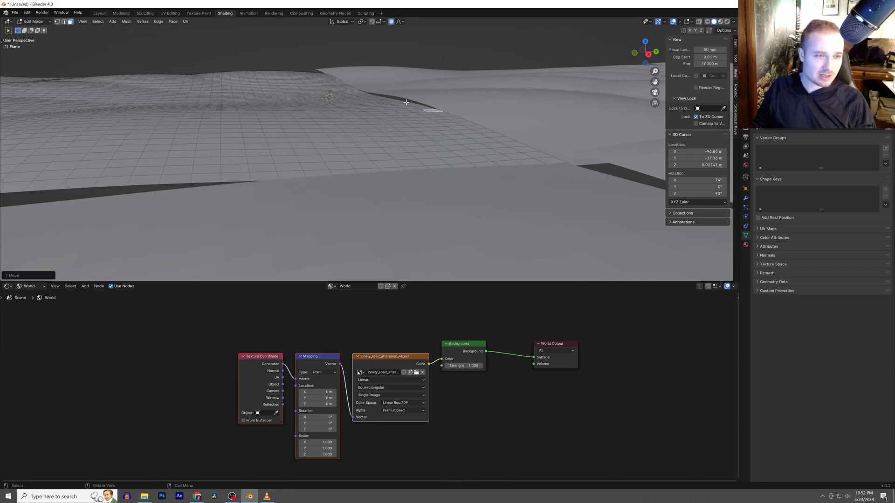
pyautogui.click(401, 97)
# Adjust a face on the base tile's front edge along Z with proportional editing to close the gap
pyautogui.keyDown('shift'); pyautogui.moveTo(332, 77); pyautogui.dragTo(329, 142, button='middle'); pyautogui.keyUp('shift')
pyautogui.click(419, 195)
pyautogui.press('g')
pyautogui.press('z')
pyautogui.click(425, 211)
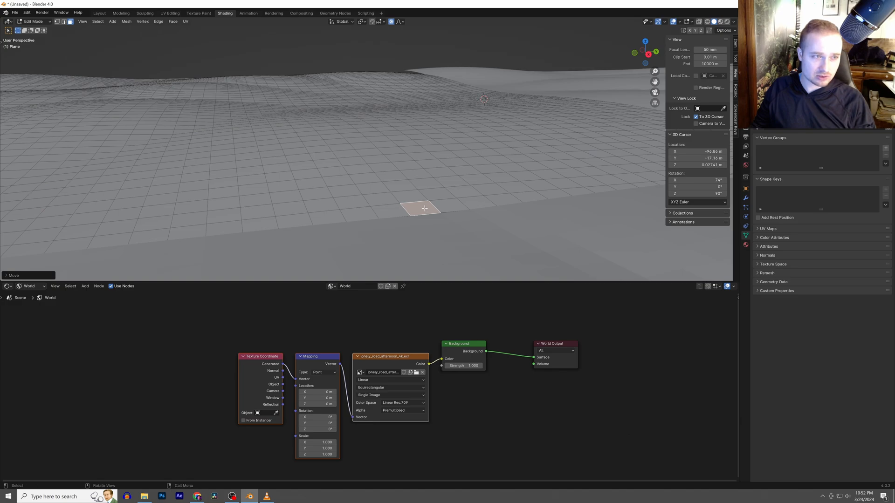
# Check the reshaped terrain through the camera and leave Edit Mode
pyautogui.scroll(-2, 408, 187)
pyautogui.keyDown('shift'); pyautogui.rightClick(394, 156); pyautogui.keyUp('shift')
pyautogui.scroll(-3, 394, 156)
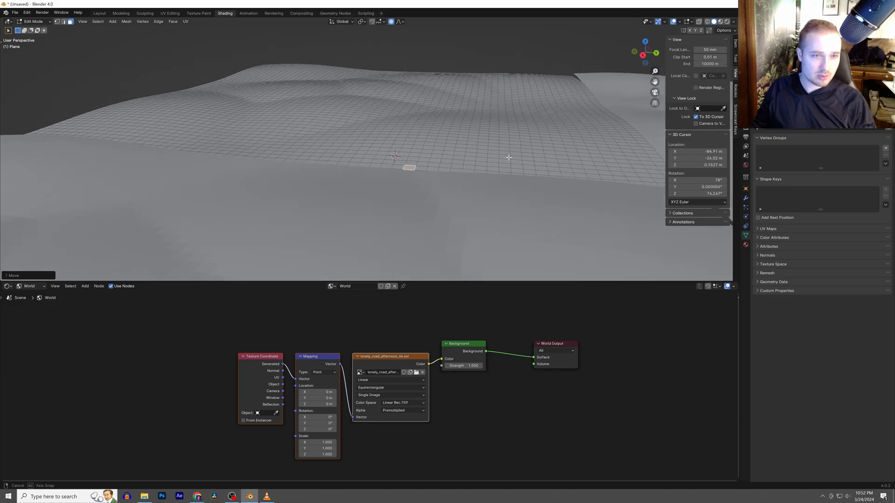
pyautogui.press('KP_0')
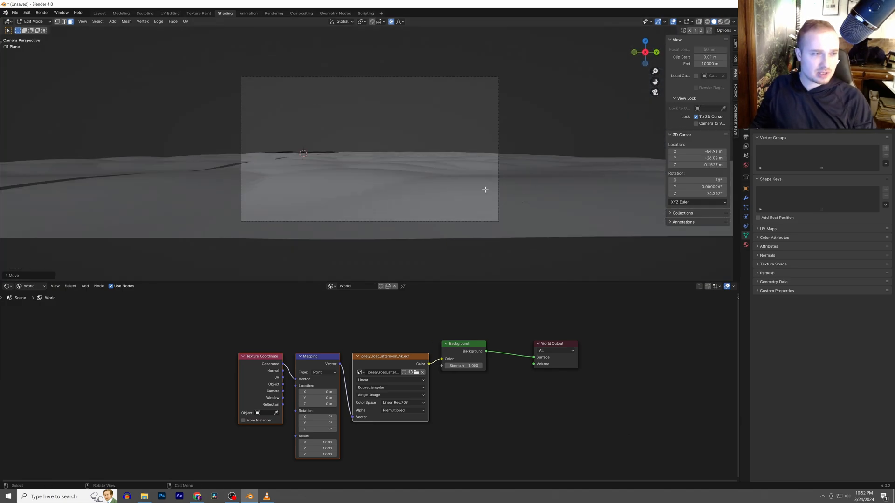
pyautogui.press('Tab')
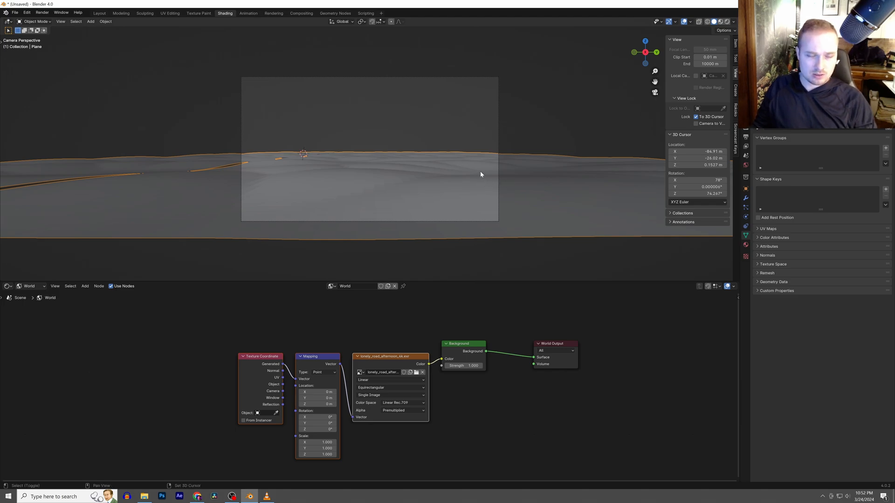
# Duplicate the dune terrain and remove both Array modifiers from the copy
pyautogui.hotkey('shift', 'd')
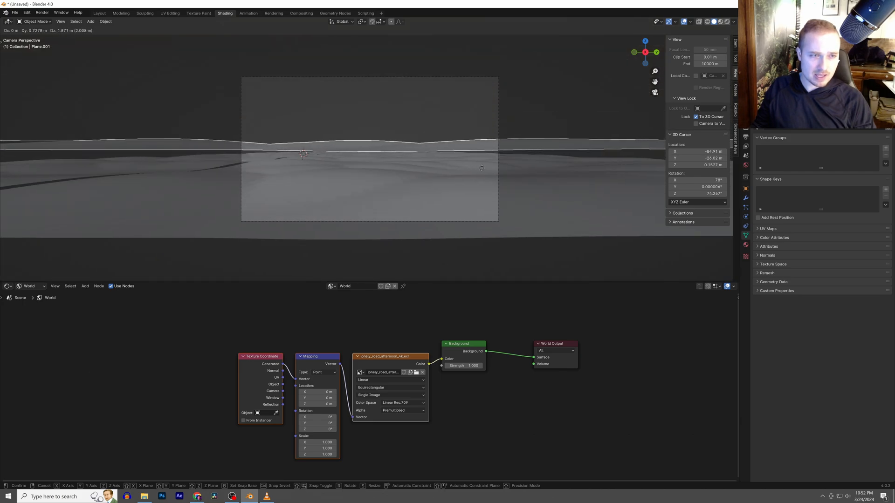
pyautogui.click(482, 167)
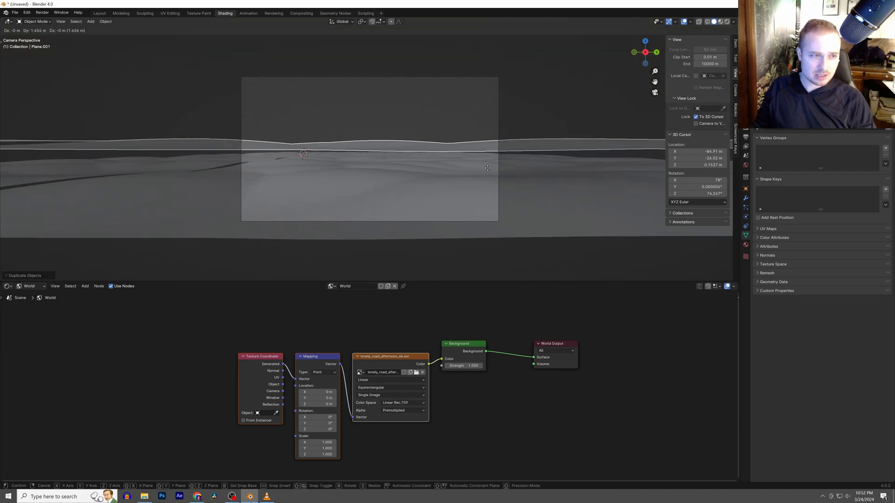
pyautogui.moveTo(480, 168)
pyautogui.mouseDown(button='middle')
pyautogui.moveTo(469, 159)
pyautogui.moveTo(484, 168)
pyautogui.mouseUp(button='middle')
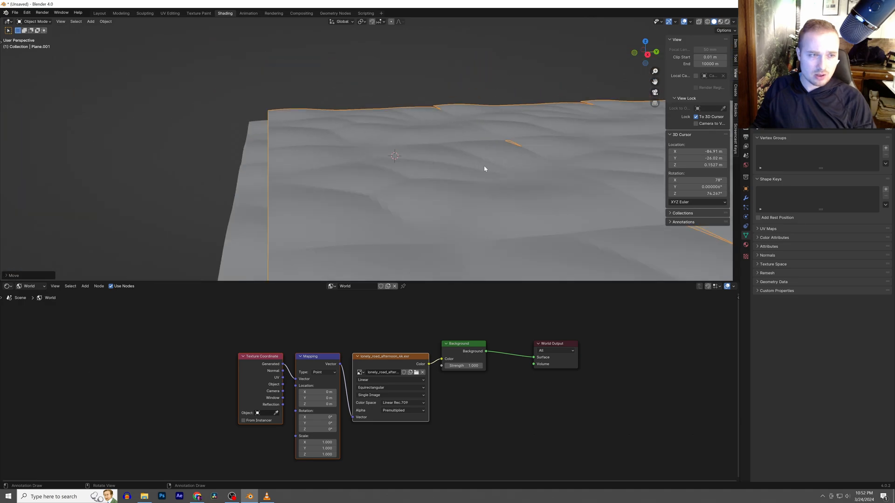
pyautogui.click(746, 198)
pyautogui.click(879, 139)
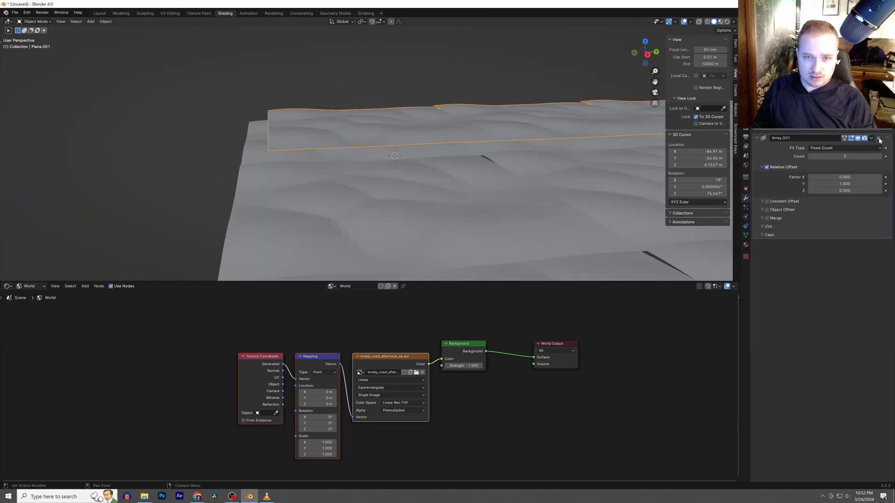
pyautogui.click(878, 139)
# Move the duplicated tile along X and Y to the front edge of the terrain, near the camera
pyautogui.scroll(-8, 600, 184)
pyautogui.keyDown('shift'); pyautogui.moveTo(506, 197); pyautogui.dragTo(399, 147, button='middle'); pyautogui.keyUp('shift')
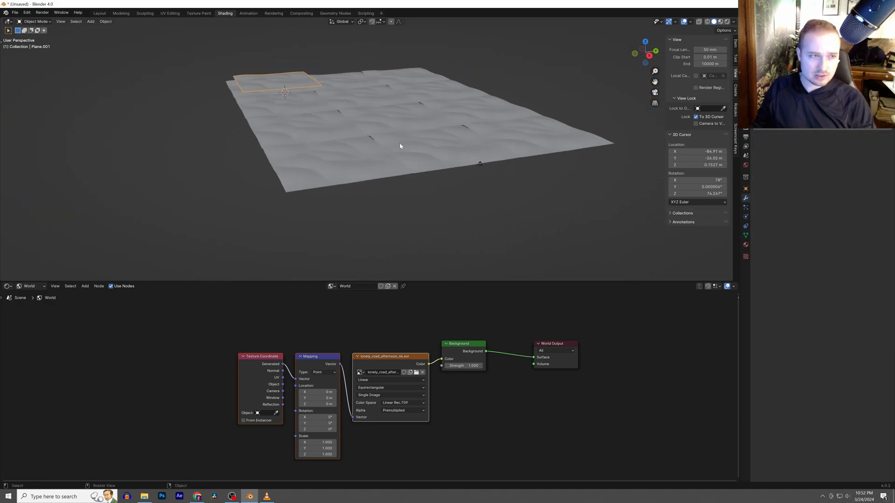
pyautogui.keyDown('shift'); pyautogui.rightClick(285, 82); pyautogui.keyUp('shift')
pyautogui.moveTo(293, 91); pyautogui.dragTo(324, 100, button='middle')
pyautogui.press('g')
pyautogui.press('x')
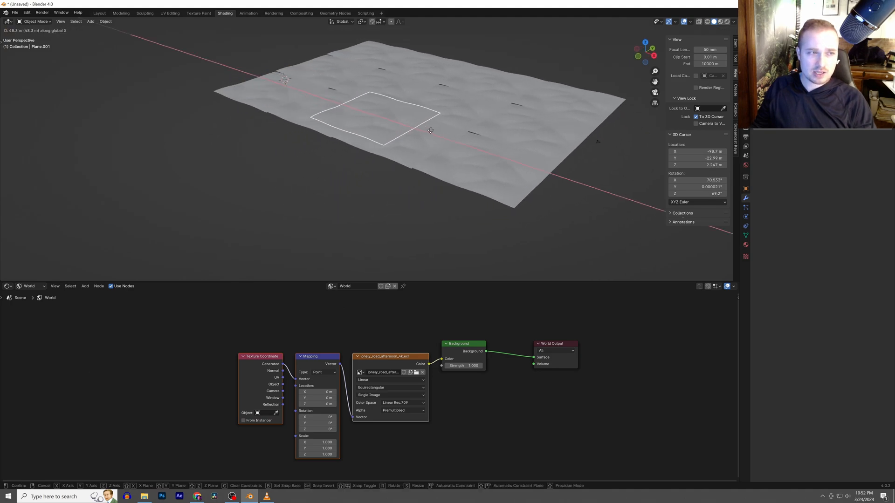
pyautogui.click(555, 166)
pyautogui.press('g')
pyautogui.press('y')
pyautogui.click(595, 135)
# Narrow the duplicated tile along X and move it along X to the terrain's front edge
pyautogui.keyDown('shift'); pyautogui.rightClick(580, 136); pyautogui.keyUp('shift')
pyautogui.scroll(6, 579, 165)
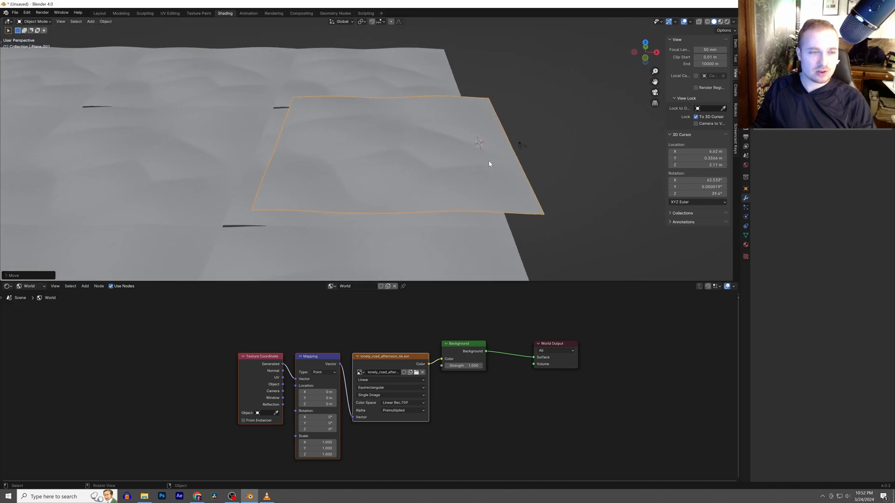
pyautogui.press('s')
pyautogui.press('x')
pyautogui.click(412, 158)
pyautogui.keyDown('shift'); pyautogui.moveTo(446, 160); pyautogui.dragTo(341, 161, button='middle'); pyautogui.keyUp('shift')
pyautogui.press('g')
pyautogui.press('x')
pyautogui.click(403, 159)
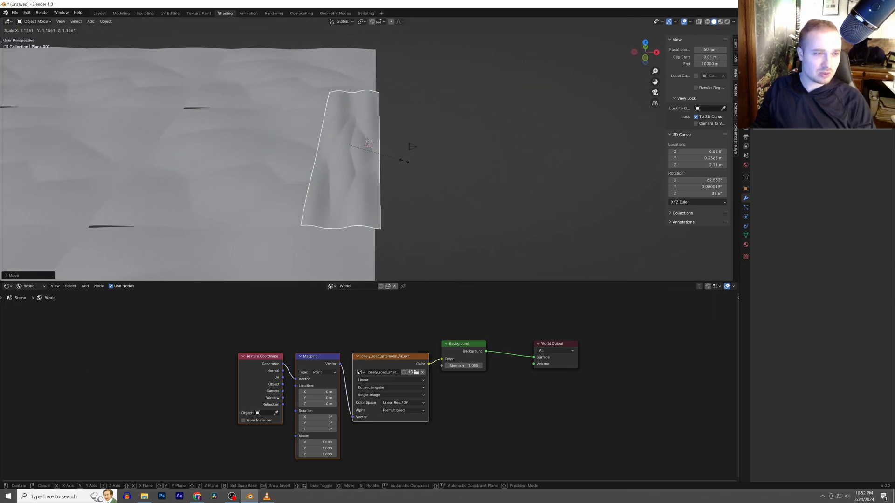
# Widen the duplicated tile along X
pyautogui.press('s')
pyautogui.press('x')
pyautogui.click(443, 161)
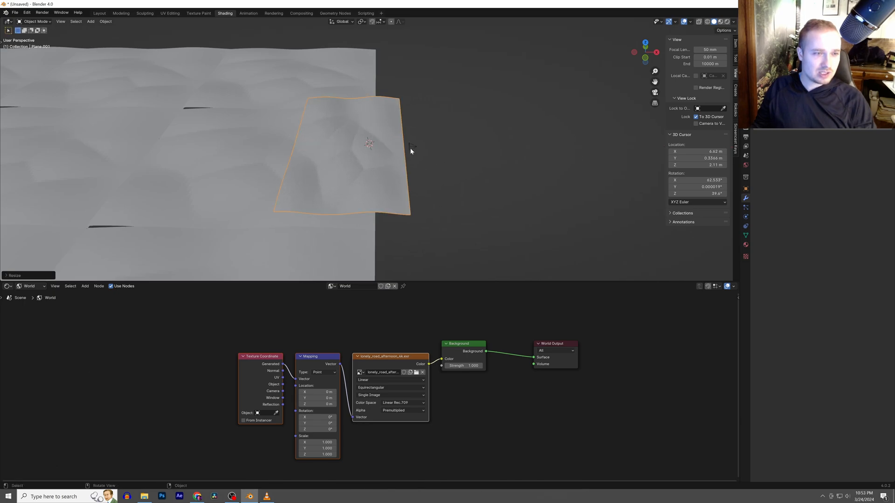
# Move the camera farther back from the terrain's front edge and reselect the duplicated tile
pyautogui.click(412, 145)
pyautogui.press('g')
pyautogui.click(433, 147)
pyautogui.click(384, 152)
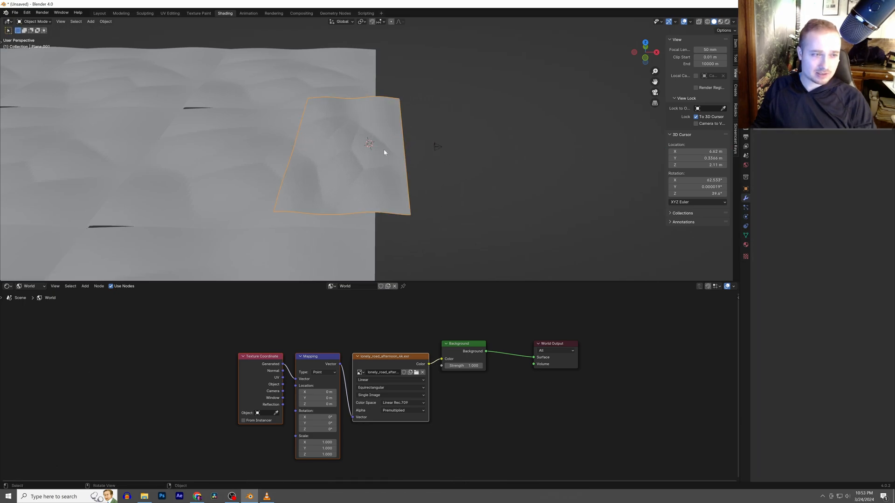
# Adjust the duplicated tile's height along Z while looking through the camera
pyautogui.press('KP_0')
pyautogui.press('g')
pyautogui.press('z')
pyautogui.click(417, 213)
# Stretch the duplicated tile along Z to make taller dunes and reposition it vertically against the terrain
pyautogui.moveTo(368, 212); pyautogui.dragTo(459, 226, button='middle')
pyautogui.press('s')
pyautogui.press('z')
pyautogui.click(508, 210)
pyautogui.press('g')
pyautogui.press('z')
pyautogui.click(491, 198)
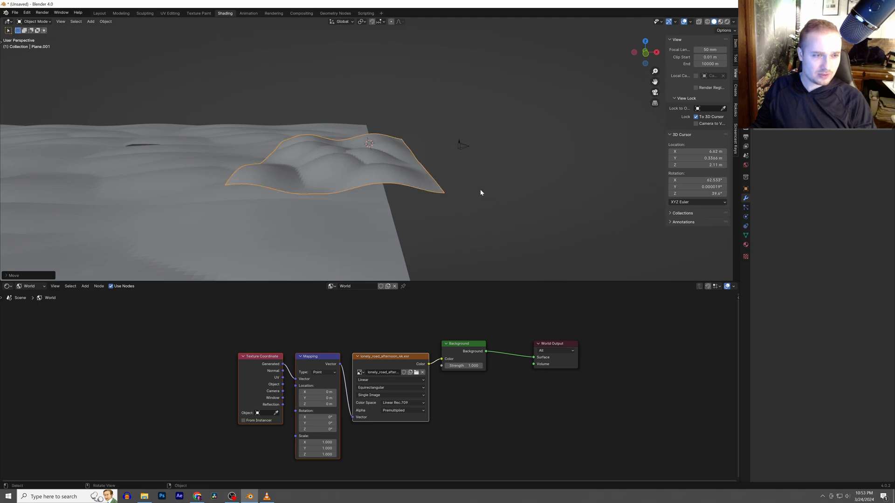
# Delete the duplicated foreground tile and add an Another Noise Tool landscape mesh at the 3D cursor
pyautogui.click(468, 187)
pyautogui.hotkey('shift', 'a')
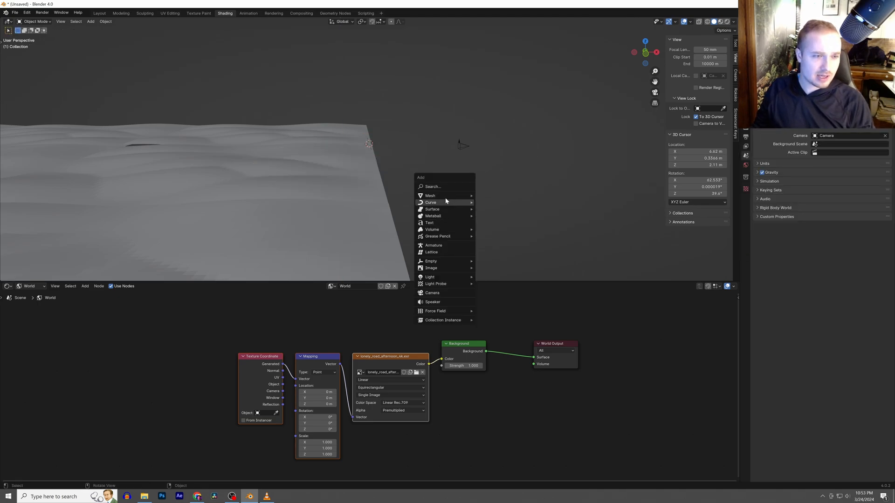
pyautogui.moveTo(450, 199)
pyautogui.click(496, 267)
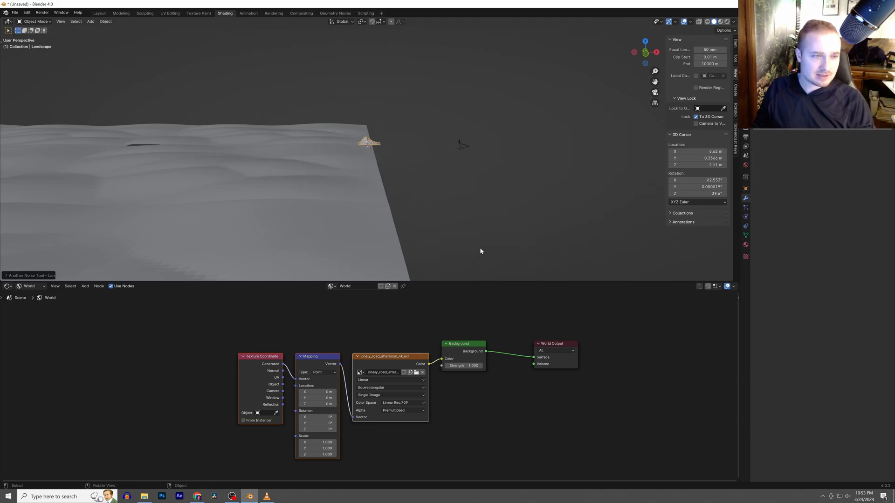
# Scale the new landscape up into a wide foreground dune and adjust its height along Z around the camera
pyautogui.moveTo(433, 189); pyautogui.dragTo(384, 180, button='middle')
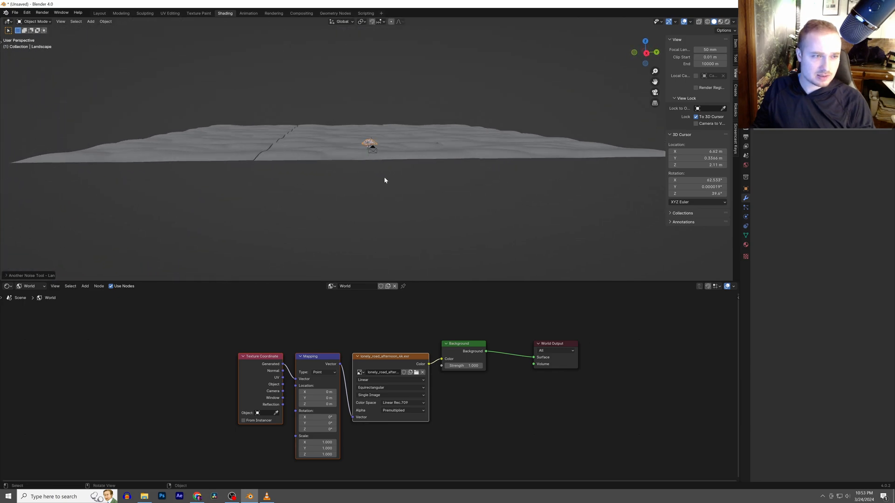
pyautogui.press('s')
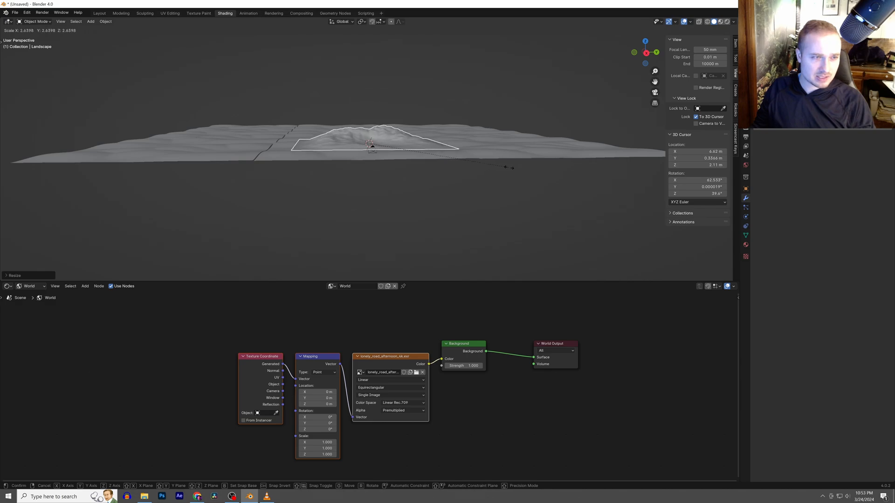
pyautogui.press('z')
pyautogui.click(521, 181)
pyautogui.keyDown('shift'); pyautogui.rightClick(401, 155); pyautogui.keyUp('shift')
pyautogui.scroll(5, 391, 166)
pyautogui.moveTo(385, 169); pyautogui.dragTo(474, 178, button='middle')
pyautogui.press('KP_0')
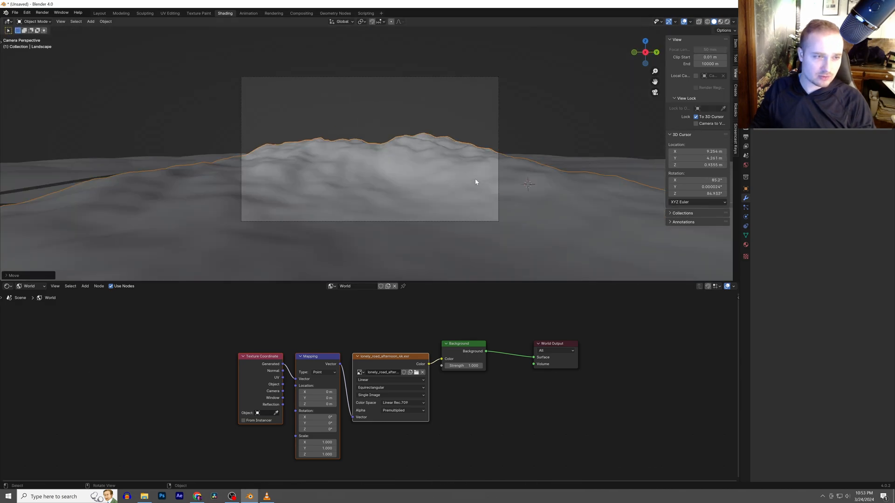
# Flatten the landscape along Z while looking through the camera and rescale it along X
pyautogui.press('s')
pyautogui.press('z')
pyautogui.click(433, 193)
pyautogui.scroll(-3, 432, 192)
pyautogui.moveTo(432, 192); pyautogui.dragTo(402, 200, button='middle')
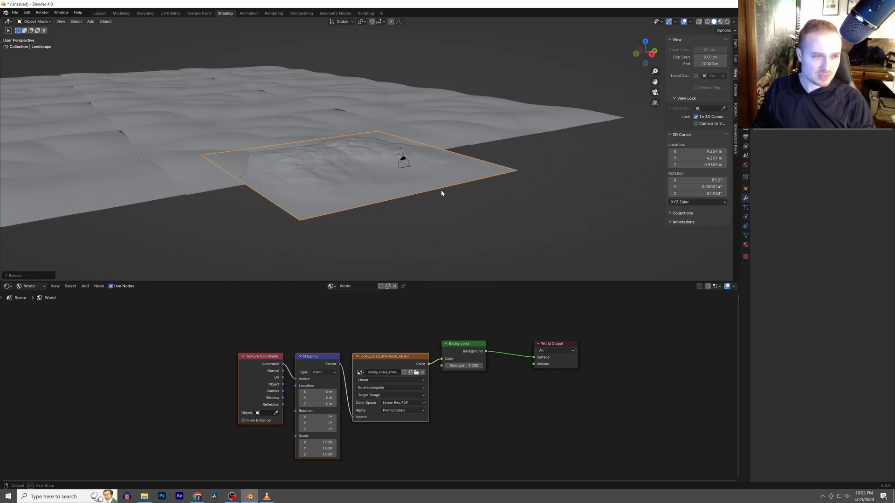
pyautogui.press('s')
pyautogui.press('x')
pyautogui.click(422, 188)
# Duplicate the landscape alongside the original at the terrain's front edge and rotate the copy about Z
pyautogui.hotkey('shift', 'd')
pyautogui.press('r')
pyautogui.press('z')
pyautogui.click(542, 170)
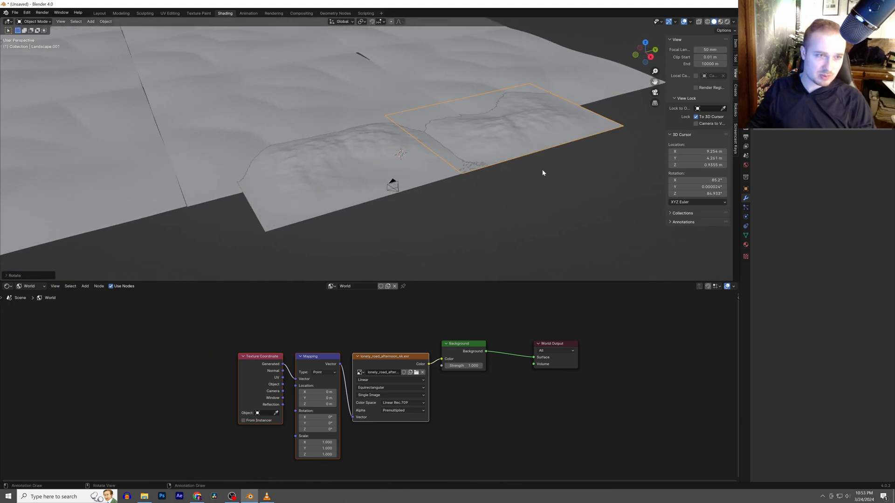
pyautogui.moveTo(530, 173); pyautogui.dragTo(513, 169, button='middle')
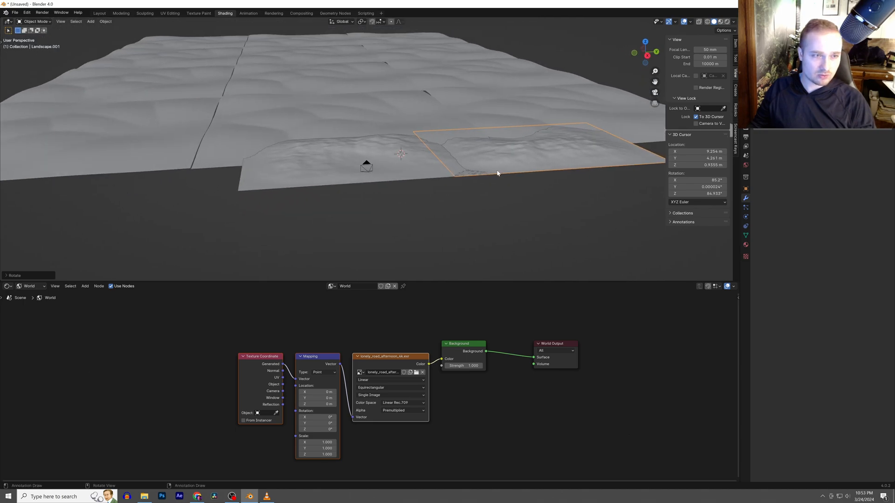
# Duplicate both landscapes together and move the copies about 40 m along negative Y to extend the foreground row
pyautogui.scroll(-4, 386, 167)
pyautogui.click(370, 149)
pyautogui.click(431, 163)
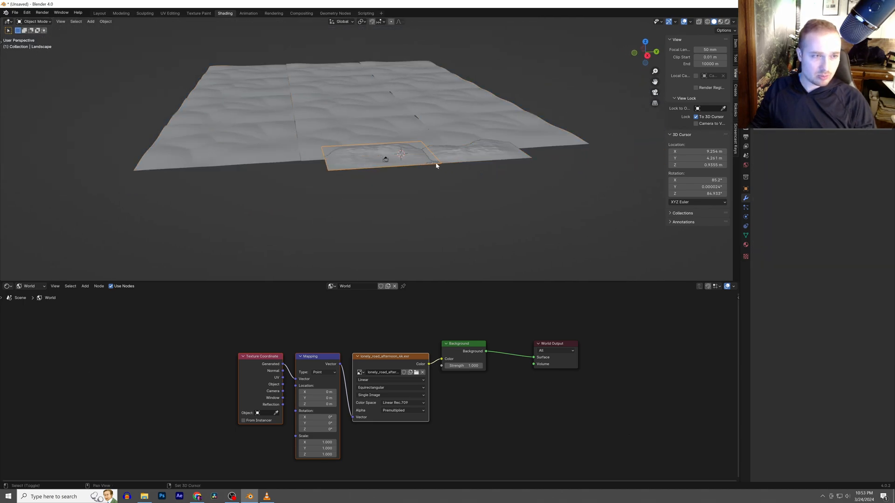
pyautogui.hotkey('shift', 'd')
pyautogui.press('y')
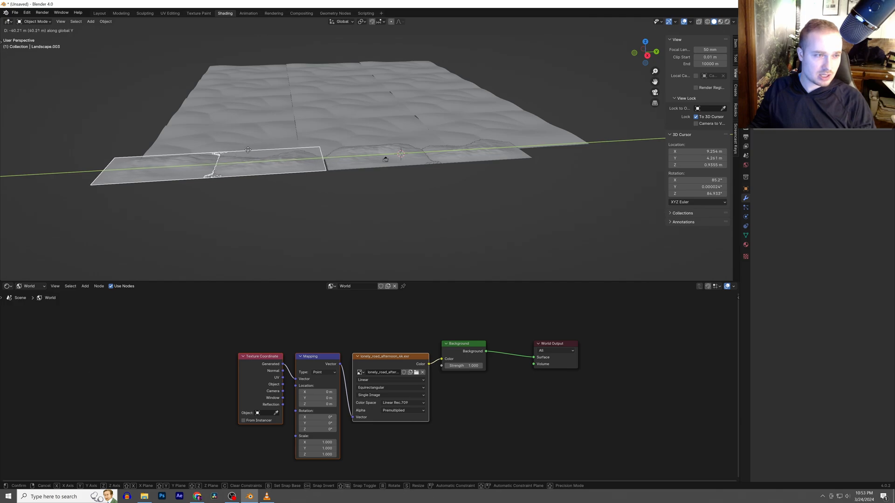
pyautogui.click(261, 149)
# Reshape the copied landscape nearest the camera in Edit Mode by moving points on its slope with proportional editing
pyautogui.keyDown('shift'); pyautogui.rightClick(285, 157); pyautogui.keyUp('shift')
pyautogui.scroll(6, 283, 162)
pyautogui.click(278, 173)
pyautogui.press('Tab')
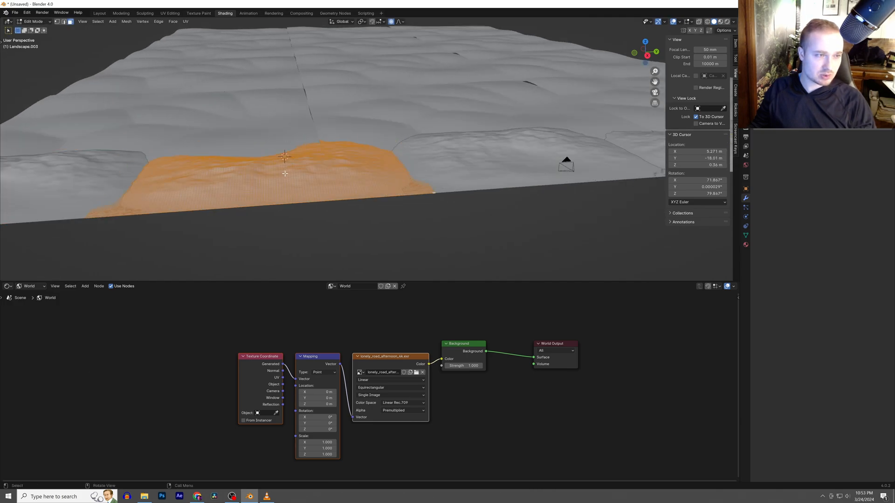
pyautogui.click(289, 175)
pyautogui.press('g')
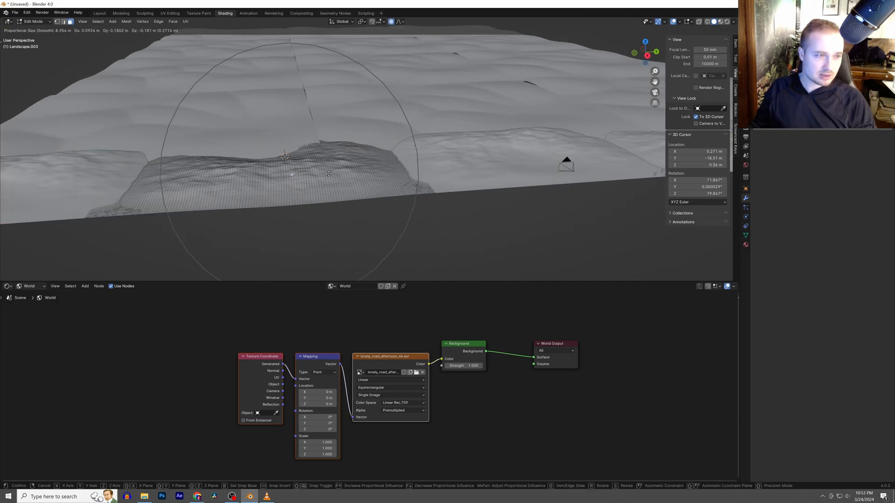
pyautogui.click(200, 170)
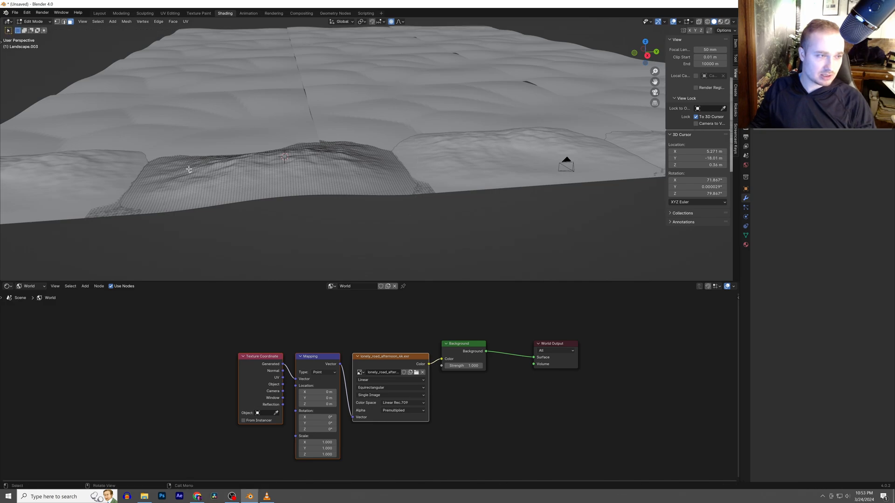
pyautogui.press('g')
pyautogui.click(183, 164)
pyautogui.keyDown('shift'); pyautogui.moveTo(80, 196); pyautogui.dragTo(237, 180, button='middle'); pyautogui.keyUp('shift')
pyautogui.press('Tab')
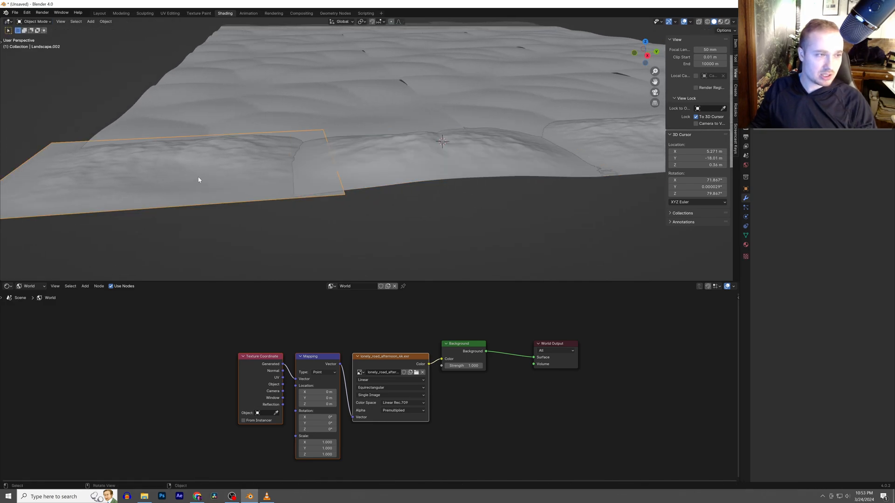
# Reshape the outermost copied landscape with proportional editing and inspect the foreground row through the camera and from outside
pyautogui.press('Tab')
pyautogui.hotkey('alt', 'a')
pyautogui.press('g')
pyautogui.click(273, 166)
pyautogui.press('Tab')
pyautogui.press('KP_0')
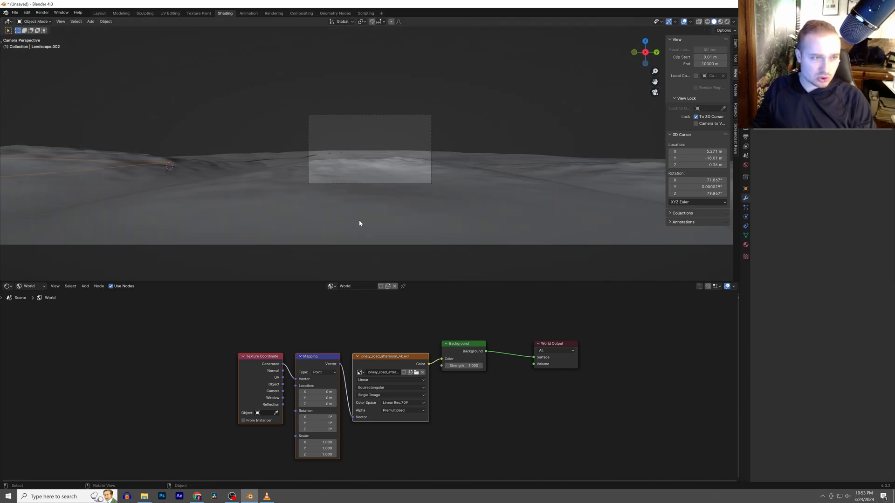
pyautogui.moveTo(360, 213); pyautogui.dragTo(420, 179, button='middle')
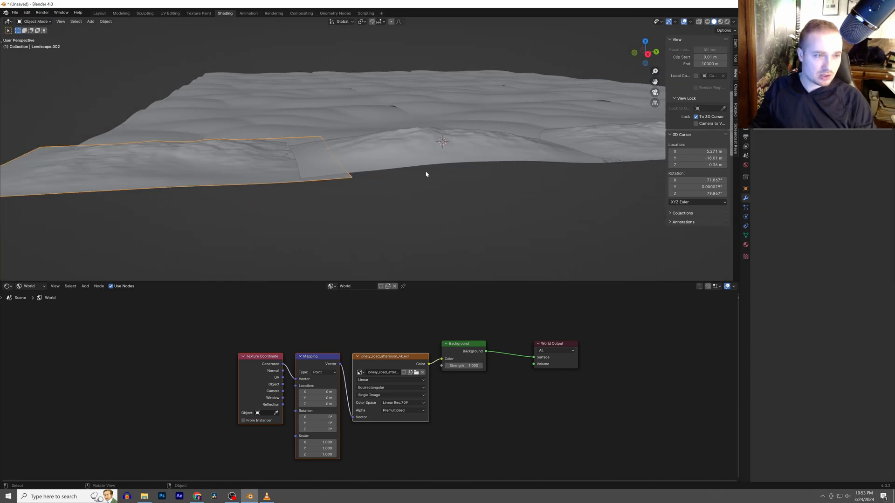
pyautogui.moveTo(395, 234); pyautogui.dragTo(371, 198, button='middle')
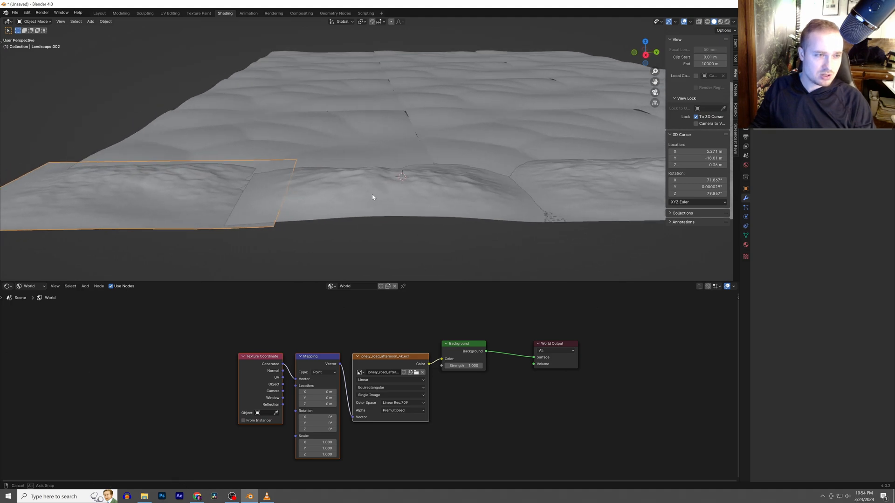
# Link the arrayed terrain's sand material to all four foreground landscapes
pyautogui.scroll(-3, 375, 197)
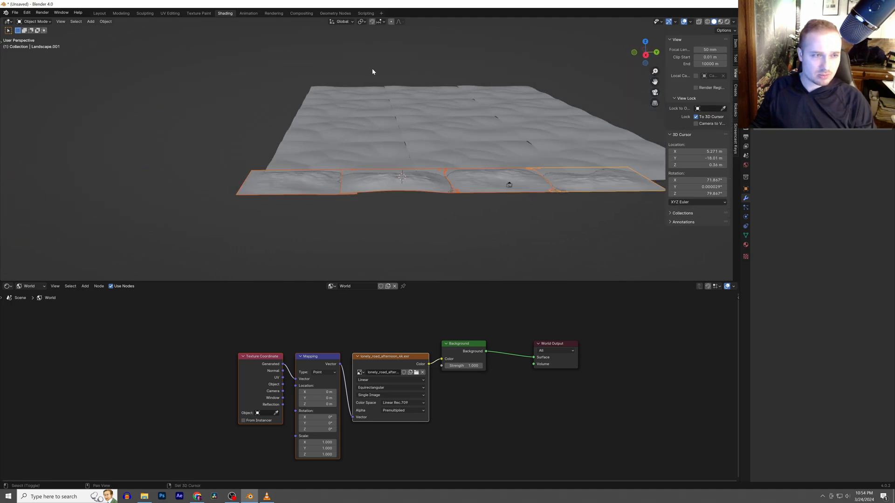
pyautogui.keyDown('shift'); pyautogui.click(353, 95); pyautogui.keyUp('shift')
pyautogui.click(106, 21)
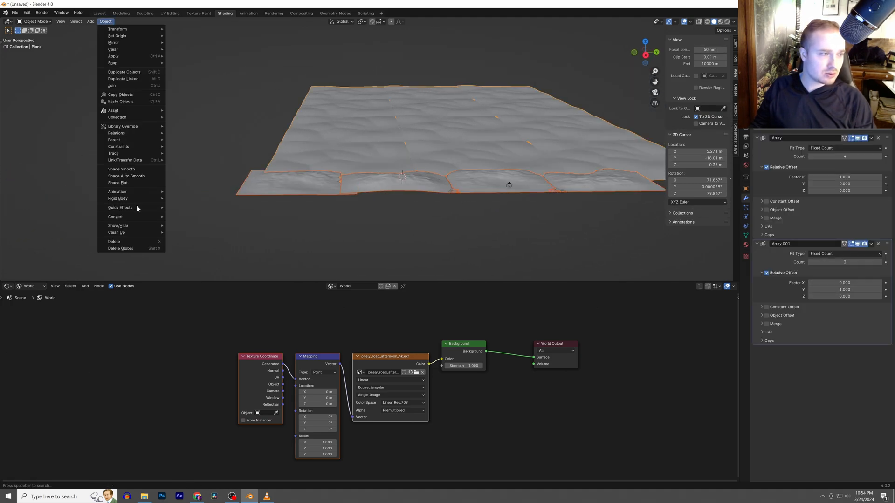
pyautogui.moveTo(143, 162)
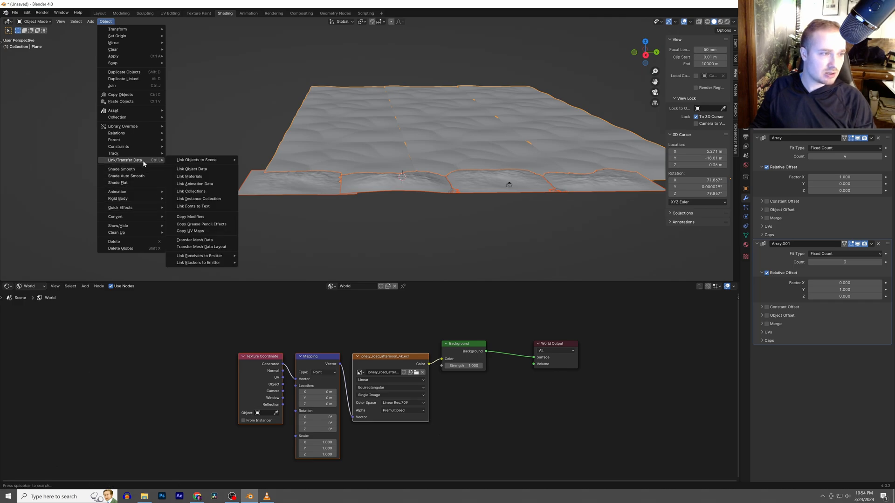
pyautogui.click(180, 177)
# Switch the viewport to rendered shading and frame the dunes through the camera
pyautogui.press('z')
pyautogui.click(497, 168)
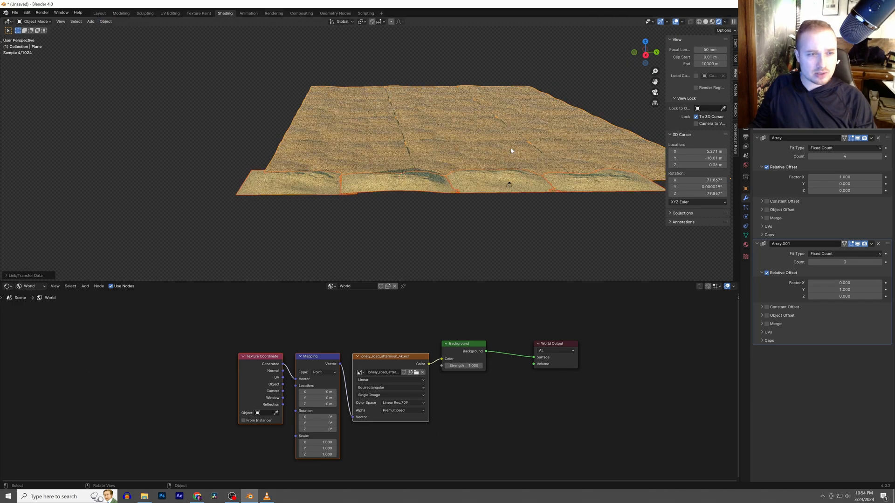
pyautogui.press('KP_0')
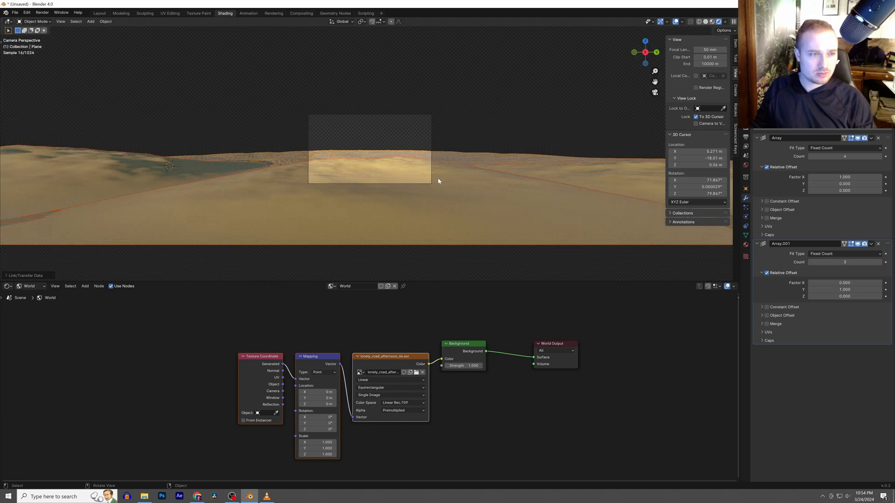
pyautogui.scroll(2, 421, 183)
pyautogui.keyDown('shift'); pyautogui.moveTo(392, 154); pyautogui.dragTo(379, 184, button='middle'); pyautogui.keyUp('shift')
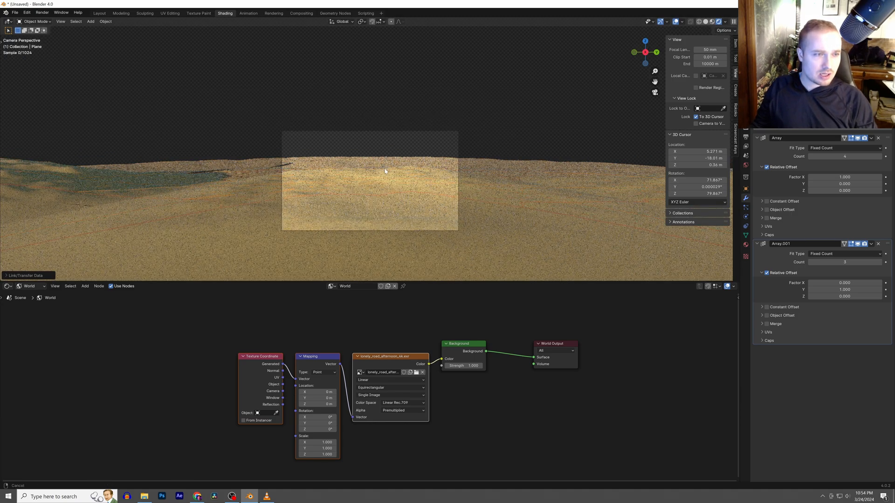
# Import the cloudy desert sky image as a plane and fit it over the camera frame
pyautogui.hotkey('shift', 'a')
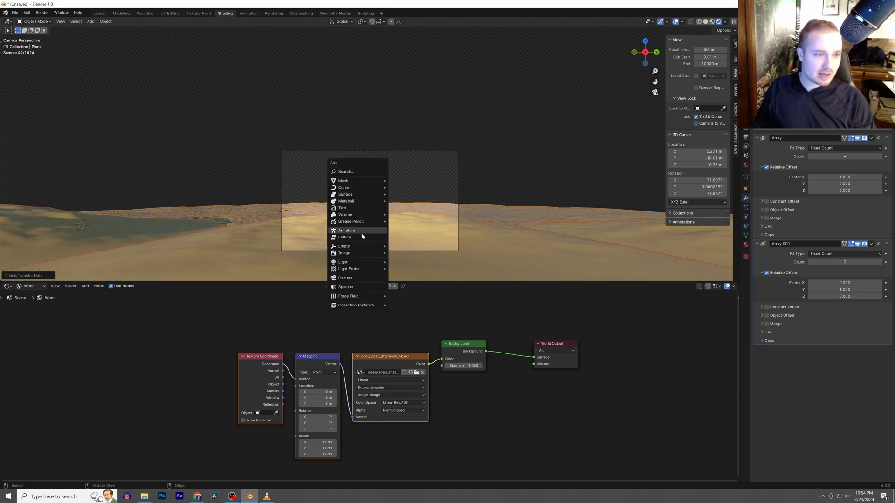
pyautogui.click(414, 267)
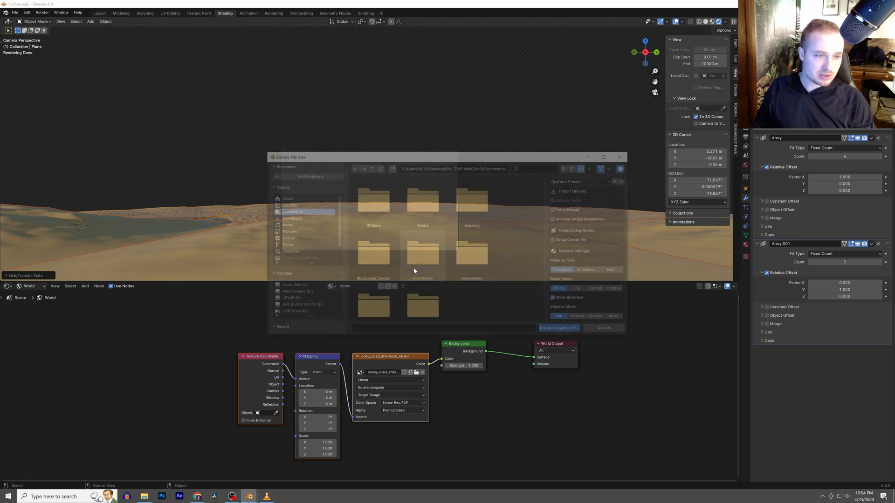
pyautogui.press('g')
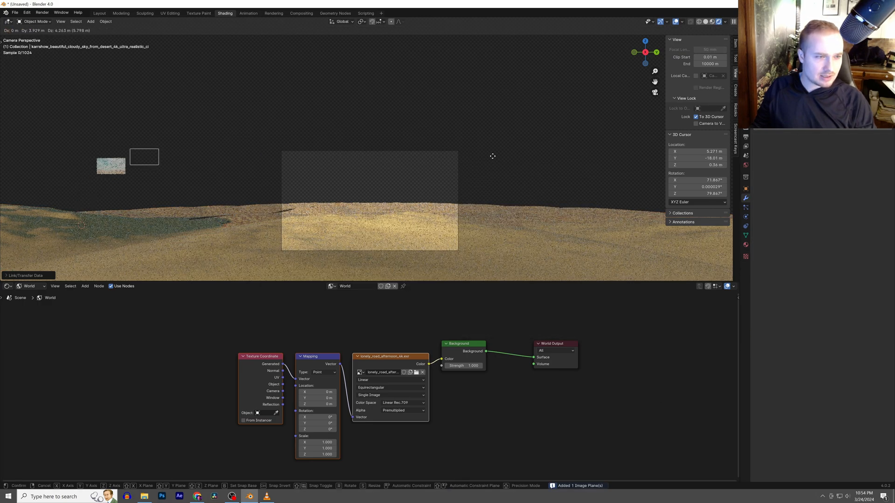
pyautogui.click(579, 195)
pyautogui.press('s')
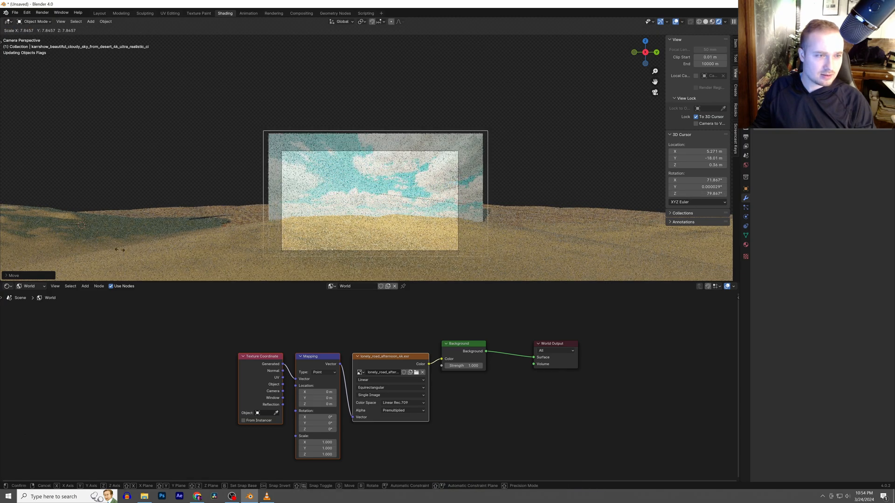
pyautogui.click(315, 239)
# Move the sky image plane back along X, away from the camera and past the terrain
pyautogui.moveTo(426, 172)
pyautogui.mouseDown(button='middle')
pyautogui.moveTo(420, 195)
pyautogui.moveTo(409, 169)
pyautogui.moveTo(429, 181)
pyautogui.mouseUp(button='middle')
pyautogui.scroll(-8, 420, 195)
pyautogui.keyDown('shift'); pyautogui.rightClick(398, 152); pyautogui.keyUp('shift')
pyautogui.scroll(-5, 433, 182)
pyautogui.scroll(4, 429, 180)
pyautogui.press('g')
pyautogui.press('y')
pyautogui.press('x')
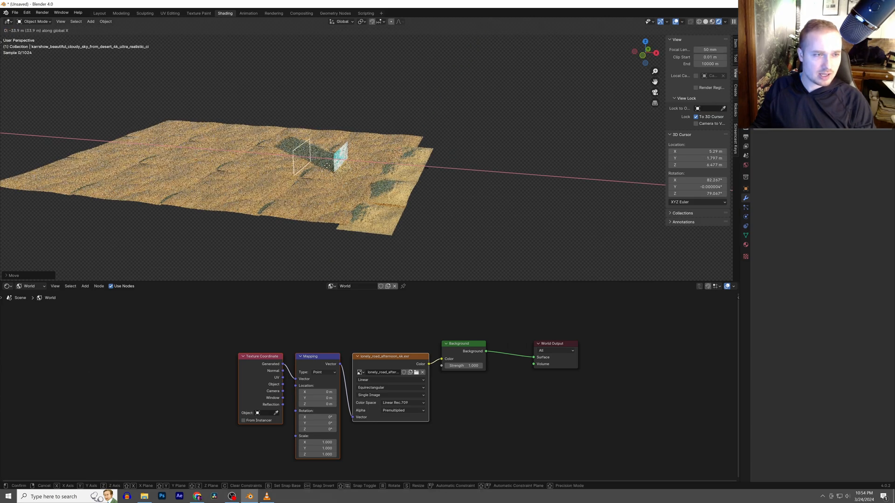
pyautogui.click(93, 144)
# Push the sky image plane much farther along X, well beyond the terrain's far edge
pyautogui.scroll(-5, 84, 142)
pyautogui.press('g')
pyautogui.press('x')
pyautogui.click(206, 151)
pyautogui.scroll(-3, 213, 153)
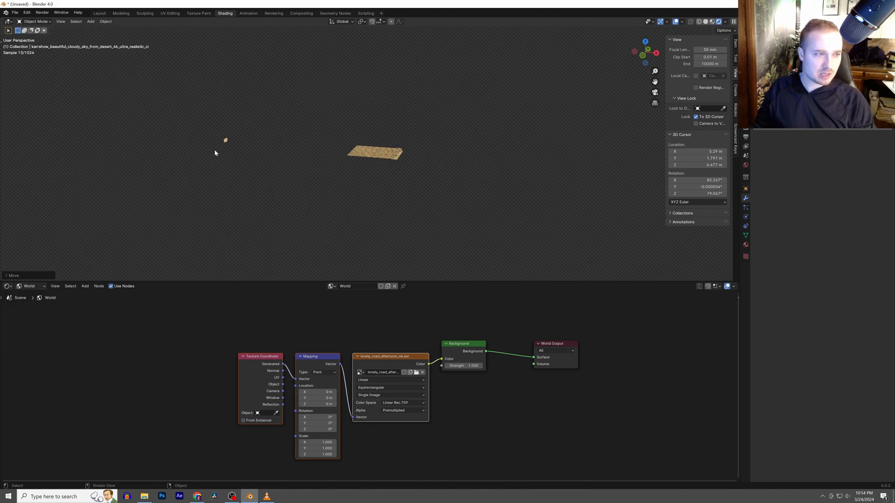
pyautogui.press('x')
pyautogui.click(266, 150)
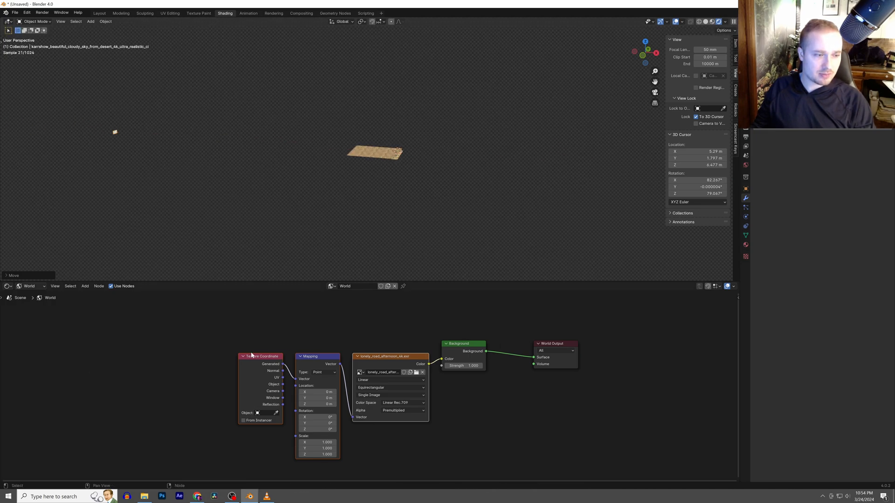
# Check the sky in the reference car video in VLC media player and adjust the distant sky plane along X in Blender
pyautogui.click(267, 496)
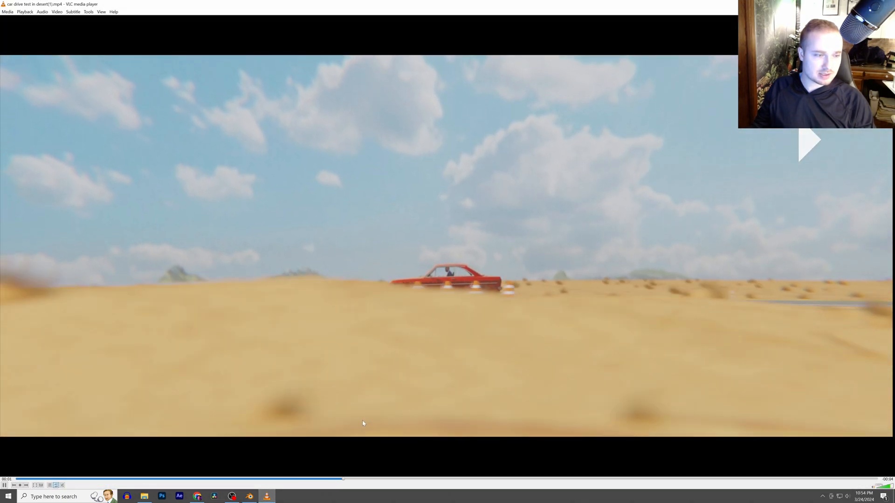
pyautogui.click(268, 496)
pyautogui.press('g')
pyautogui.press('x')
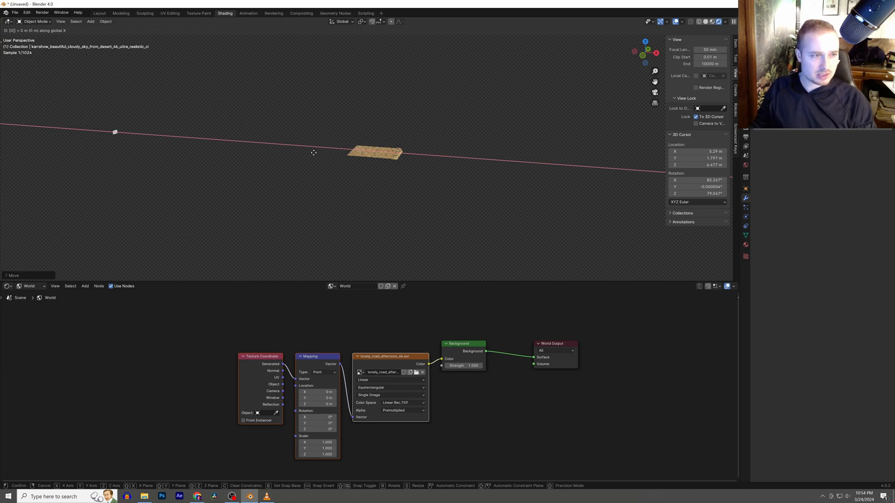
pyautogui.press('Return')
# Scale the distant sky plane up through the camera view until it spans nearly the full frame width above the horizon
pyautogui.press('KP_0')
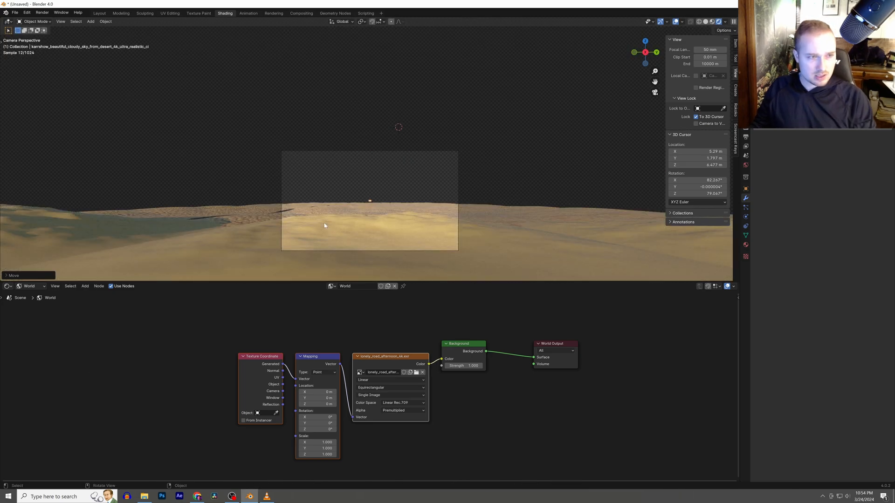
pyautogui.press('s')
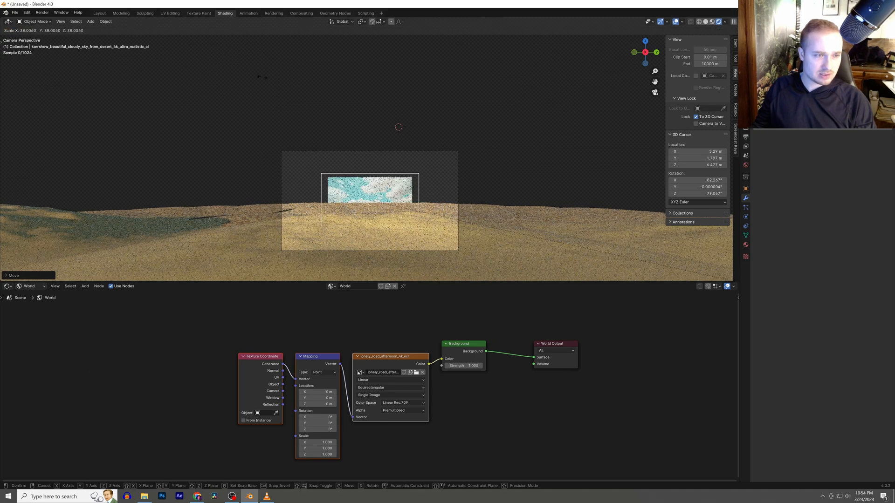
pyautogui.click(567, 209)
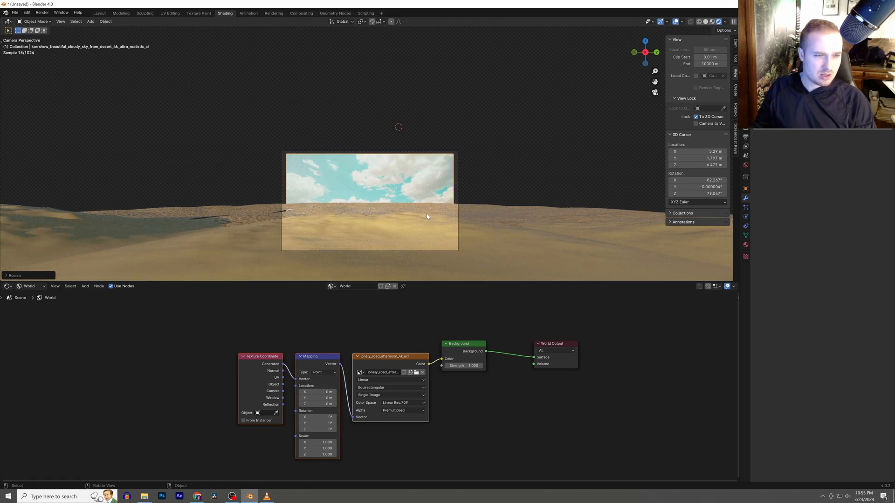
# Enlarge the sky plane beyond the camera frame's sides and raise it along Z until its pictured horizon meets the terrain's far edge
pyautogui.press('s')
pyautogui.click(447, 219)
pyautogui.press('g')
pyautogui.click(449, 213)
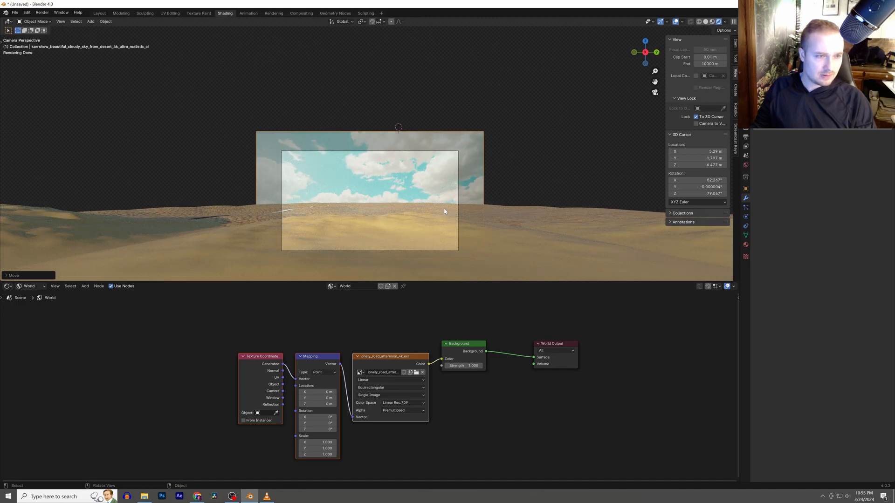
pyautogui.press('g')
pyautogui.press('z')
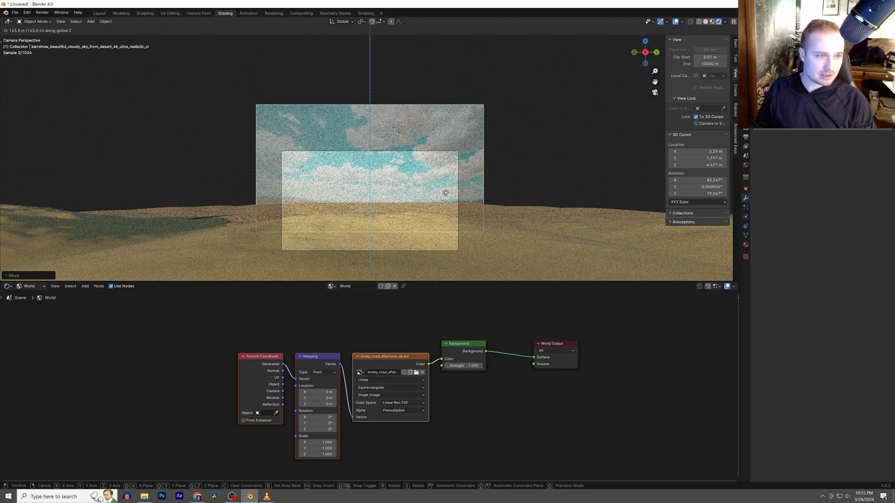
pyautogui.click(462, 203)
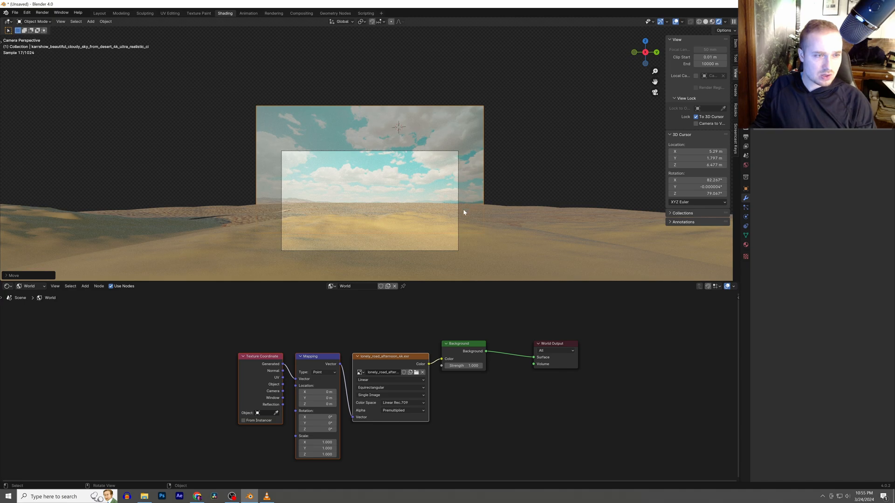
# Duplicate the four foreground landscapes and move the copies along X to just beyond the terrain's far edge
pyautogui.scroll(-2, 464, 212)
pyautogui.moveTo(471, 210); pyautogui.dragTo(454, 220, button='middle')
pyautogui.scroll(-4, 446, 229)
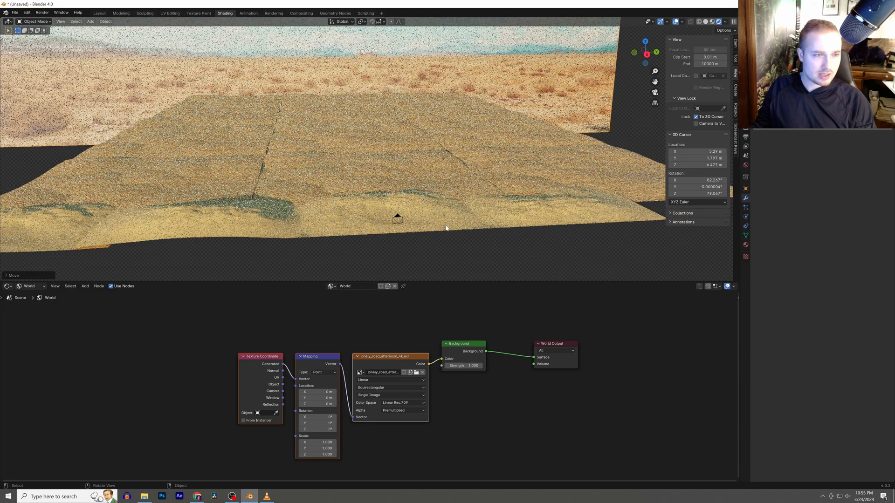
pyautogui.click(480, 212)
pyautogui.scroll(-2, 467, 214)
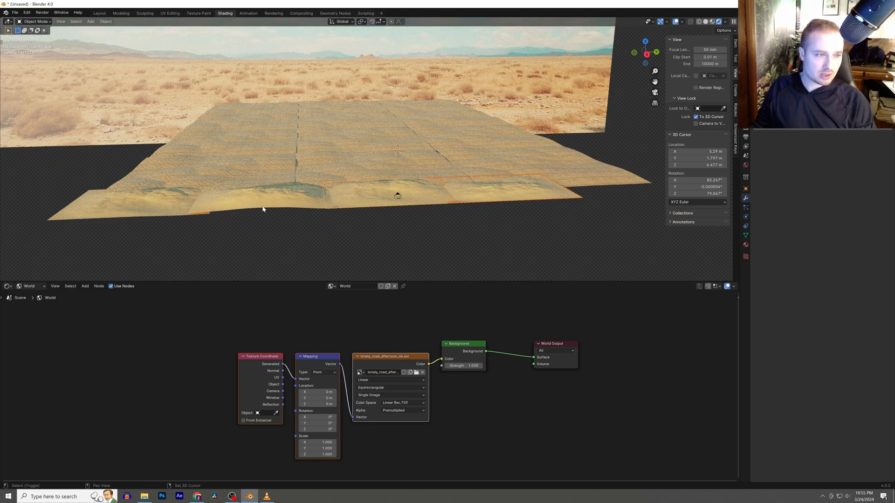
pyautogui.hotkey('shift', 'd')
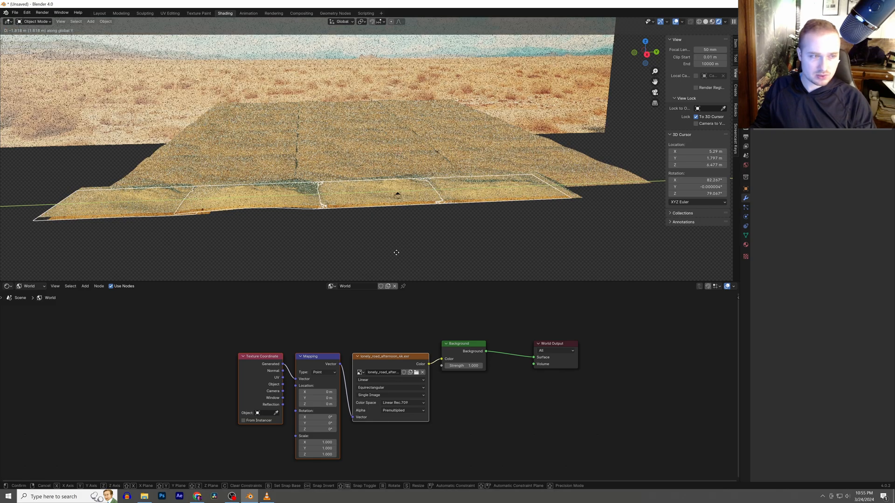
pyautogui.press('x')
pyautogui.click(408, 167)
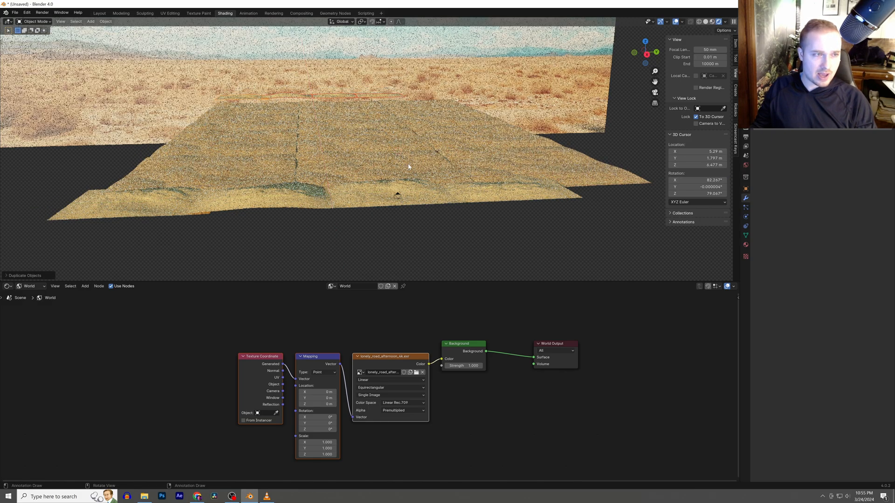
# Scale one landscape copy behind the terrain's far edge up along Z to exaggerate its hills
pyautogui.keyDown('shift'); pyautogui.rightClick(312, 99); pyautogui.keyUp('shift')
pyautogui.moveTo(313, 101); pyautogui.dragTo(457, 136, button='middle')
pyautogui.scroll(-5, 343, 114)
pyautogui.press('s')
pyautogui.press('z')
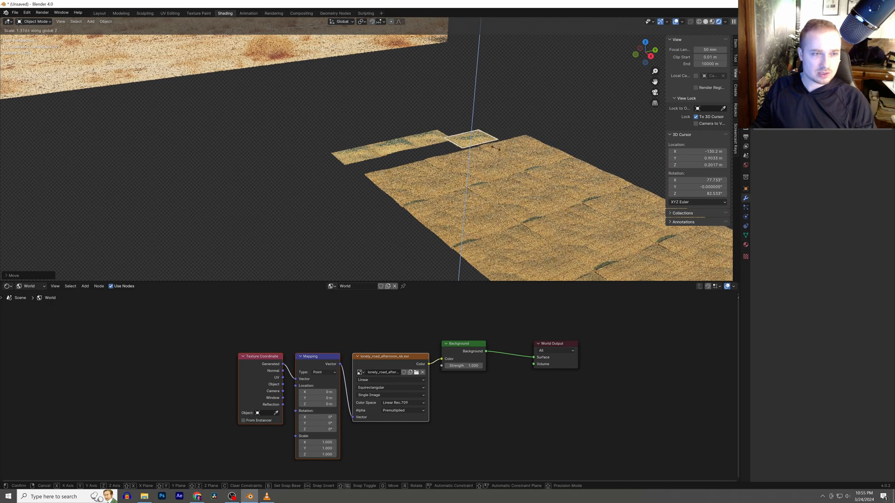
pyautogui.press('Escape')
# Push the neighbouring landscape copy farther back along X as a taller peak and rotate it about Z
pyautogui.hotkey('shift', 'd')
pyautogui.press('x')
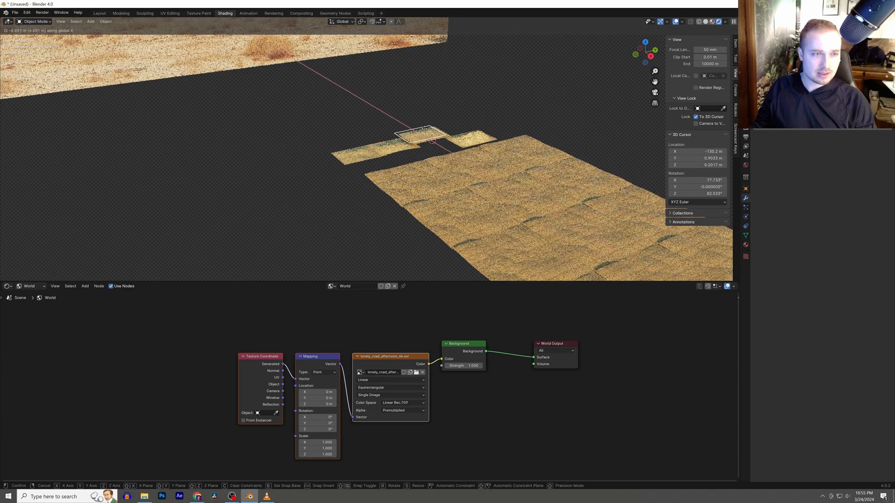
pyautogui.press('r')
pyautogui.press('z')
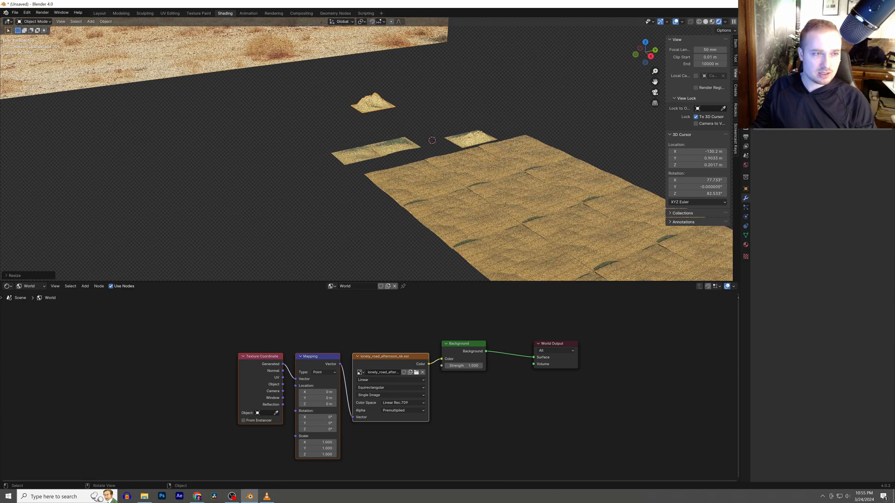
pyautogui.click(347, 155)
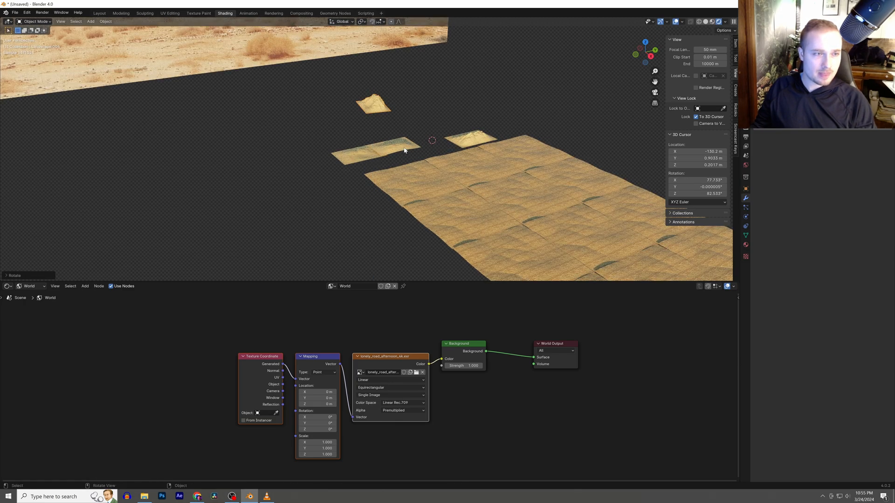
# Move the next landscape copy back along X and scale it up overall and along Z into a large hill beside the small peak
pyautogui.press('x')
pyautogui.click(341, 104)
pyautogui.press('s')
pyautogui.click(386, 114)
pyautogui.press('s')
pyautogui.press('z')
pyautogui.click(382, 104)
pyautogui.press('g')
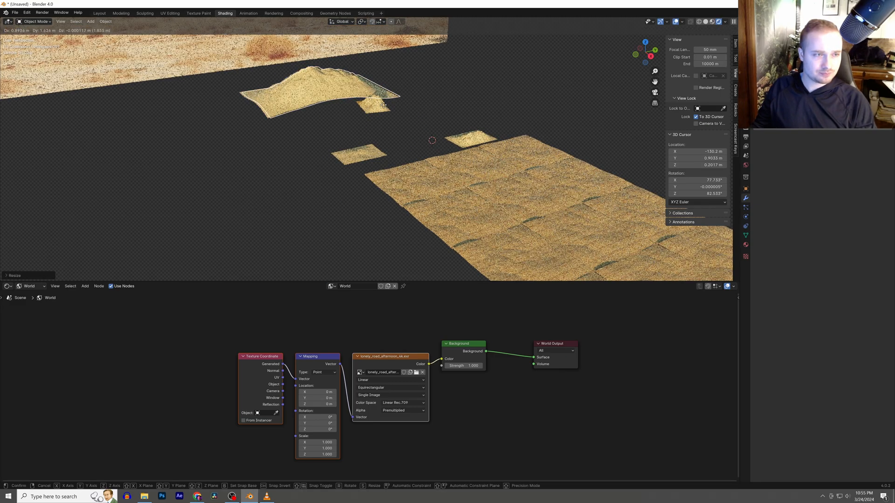
pyautogui.click(394, 125)
# Scale the remaining flat landscape copy near the terrain's far corner up along Z into a hill
pyautogui.click(368, 155)
pyautogui.press('s')
pyautogui.press('z')
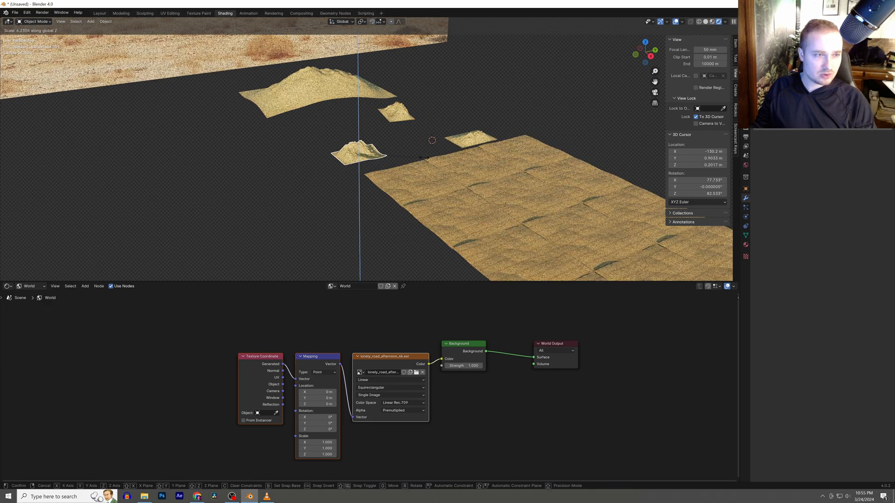
pyautogui.click(404, 154)
# Shift the newly raised hill outward along Y and rotate it about Z
pyautogui.press('g')
pyautogui.press('y')
pyautogui.click(376, 150)
pyautogui.press('r')
pyautogui.press('z')
pyautogui.click(371, 122)
# Lower the large distant hill along Z in the camera view so its base sinks behind the horizon
pyautogui.press('KP_0')
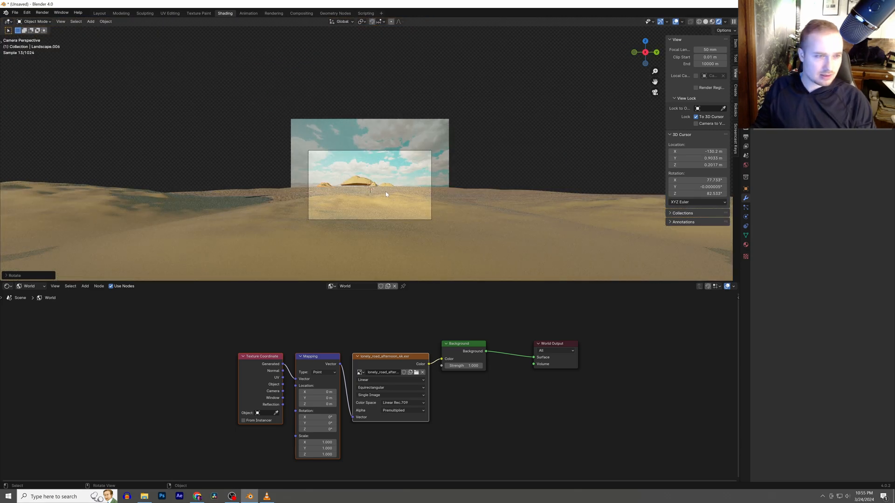
pyautogui.press('g')
pyautogui.press('z')
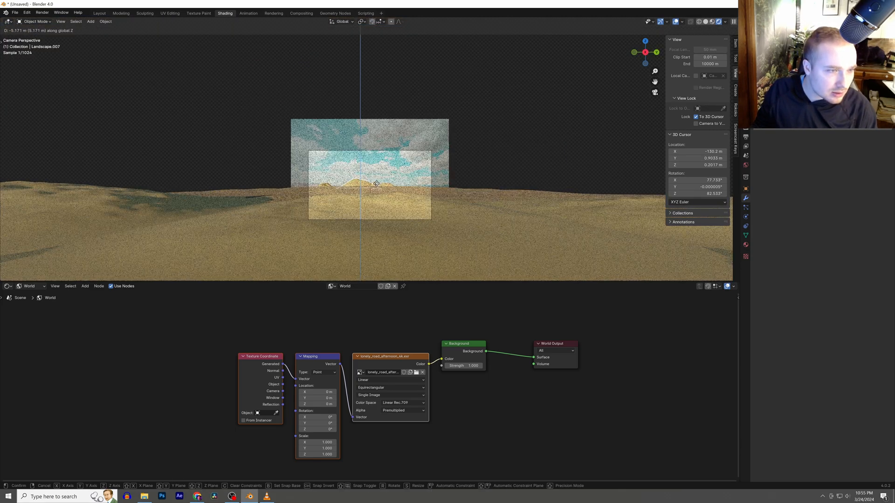
pyautogui.click(384, 187)
pyautogui.click(385, 188)
pyautogui.press('g')
pyautogui.rightClick(387, 187)
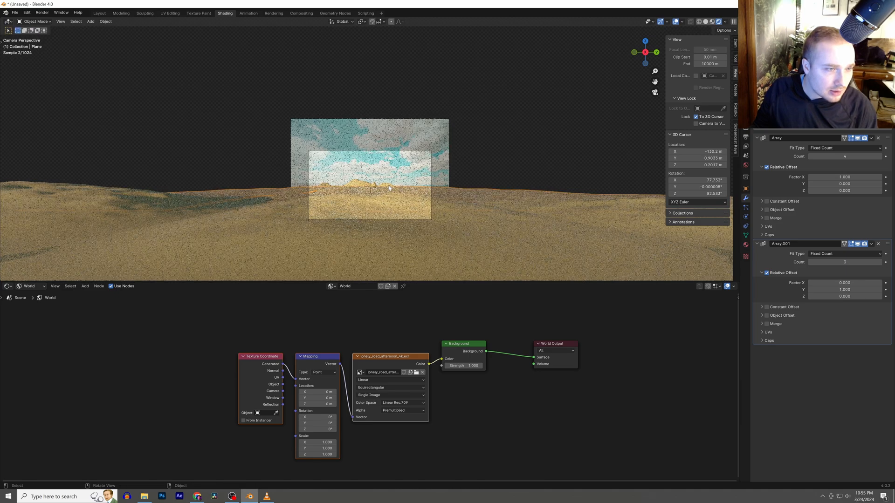
# Spread out the two small distant hills beside the large one in the camera view, moving the outer one along Y
pyautogui.click(388, 185)
pyautogui.press('g')
pyautogui.press('y')
pyautogui.click(402, 185)
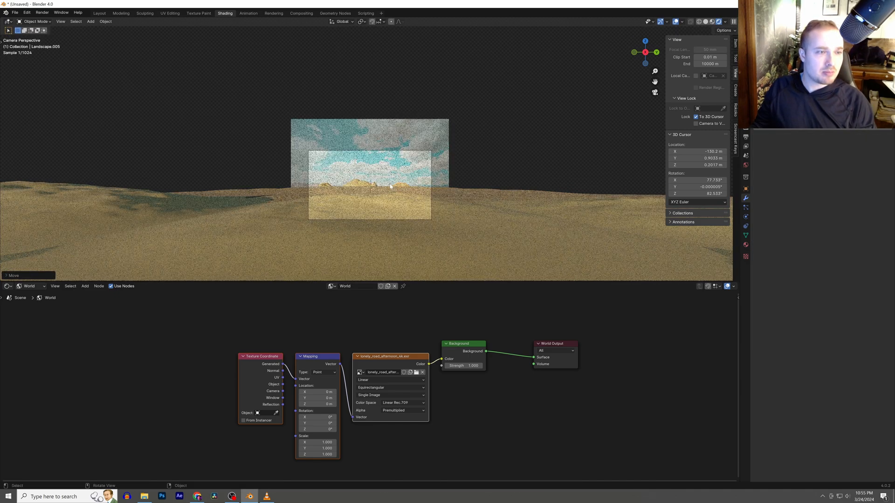
pyautogui.click(377, 185)
pyautogui.press('g')
pyautogui.click(382, 185)
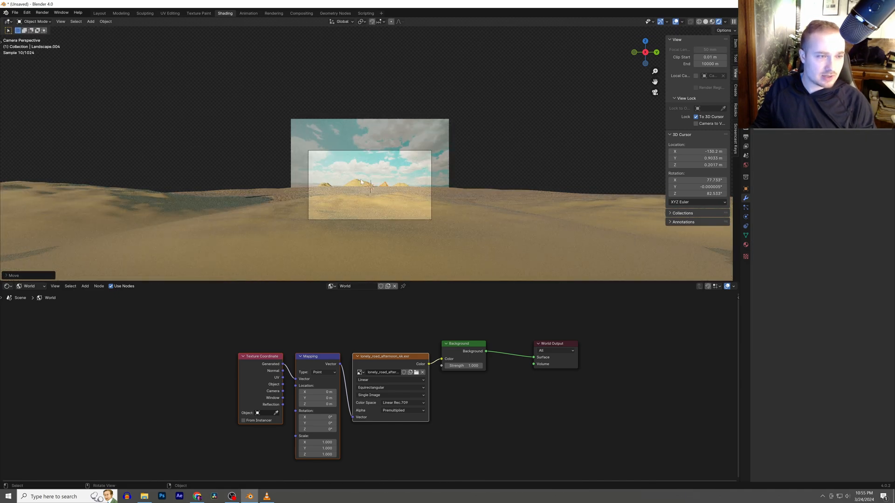
# Duplicate the large distant hill and move the copy farther back along X toward the sky plane
pyautogui.moveTo(359, 186); pyautogui.dragTo(361, 166, button='middle')
pyautogui.hotkey('shift', 'd')
pyautogui.press('y')
pyautogui.press('x')
pyautogui.click(250, 126)
# Scale the rear hill copy up and adjust its height along Z so it forms a broad ridge behind the other hills
pyautogui.press('s')
pyautogui.press('z')
pyautogui.click(296, 120)
pyautogui.press('s')
pyautogui.click(505, 143)
pyautogui.press('s')
pyautogui.press('z')
pyautogui.click(340, 133)
pyautogui.press('KP_0')
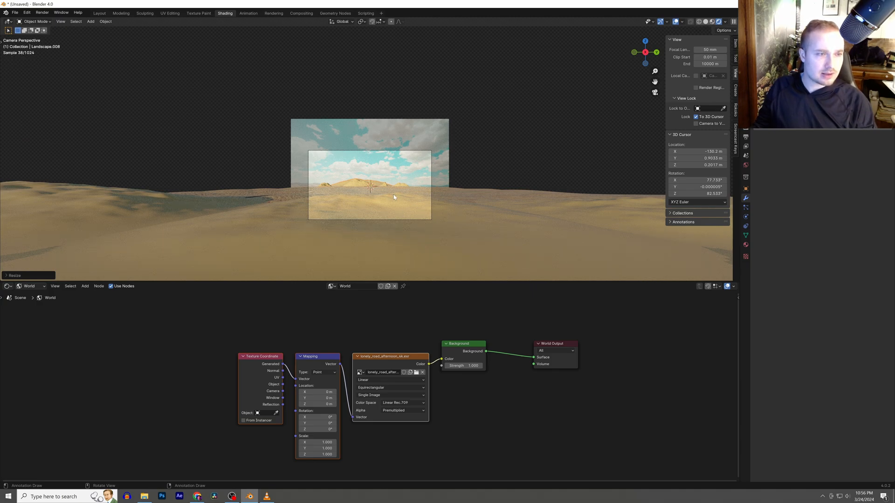
# Make the rear hill's desert material a separate copy named mtn in the object shader editor
pyautogui.moveTo(379, 182); pyautogui.dragTo(400, 196, button='middle')
pyautogui.scroll(-8, 374, 177)
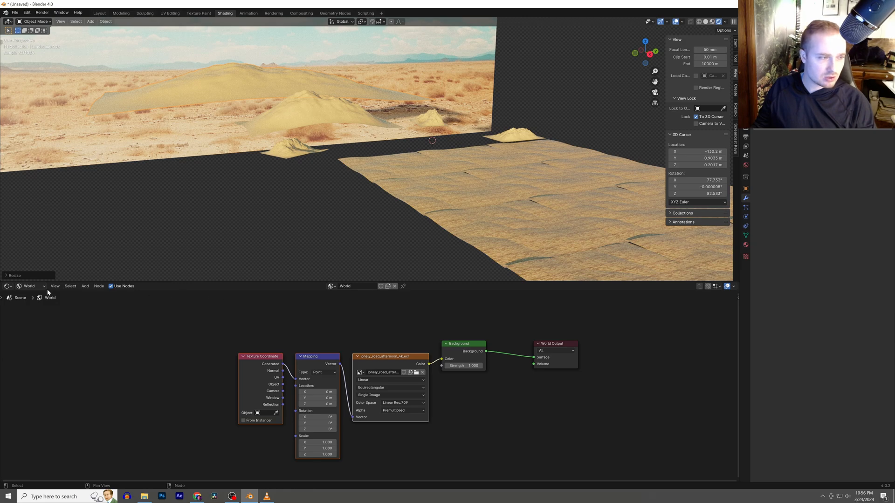
pyautogui.click(37, 303)
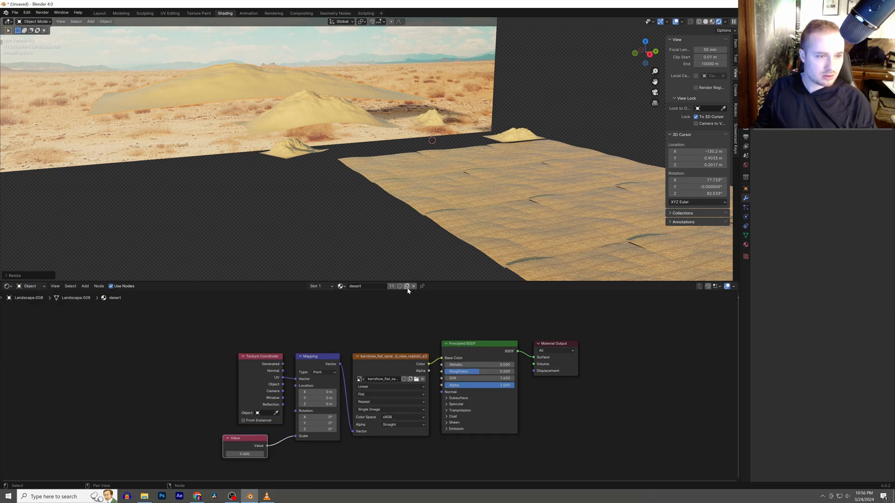
pyautogui.click(407, 286)
pyautogui.doubleClick(384, 286)
pyautogui.write('mtn')
pyautogui.press('Return')
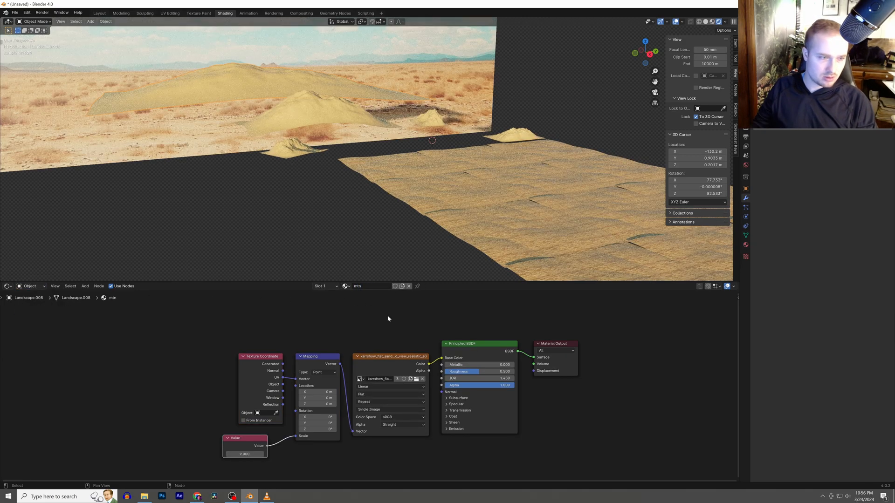
# Load the karrshow_mountain image into the mtn material's texture and delete the Value node driving the mapping scale
pyautogui.click(415, 379)
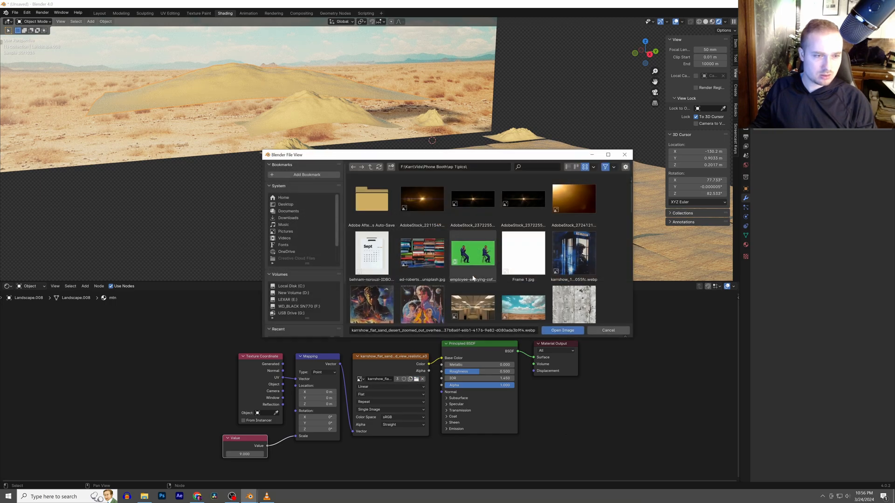
pyautogui.scroll(-5, 466, 279)
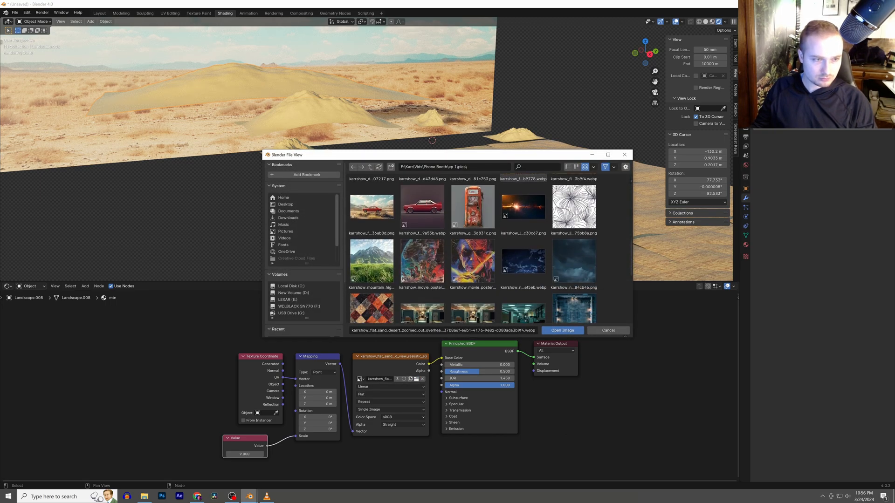
pyautogui.scroll(-2, 530, 281)
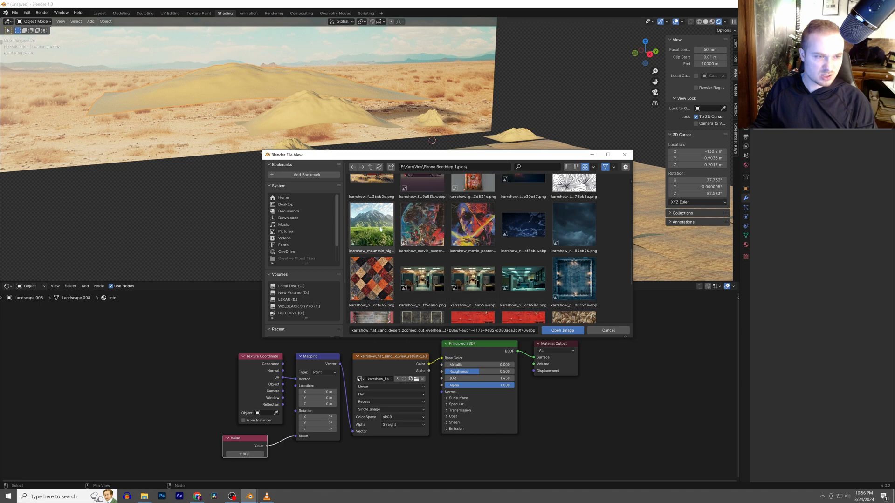
pyautogui.doubleClick(382, 233)
pyautogui.keyDown('shift'); pyautogui.moveTo(338, 121); pyautogui.dragTo(331, 163, button='middle'); pyautogui.keyUp('shift')
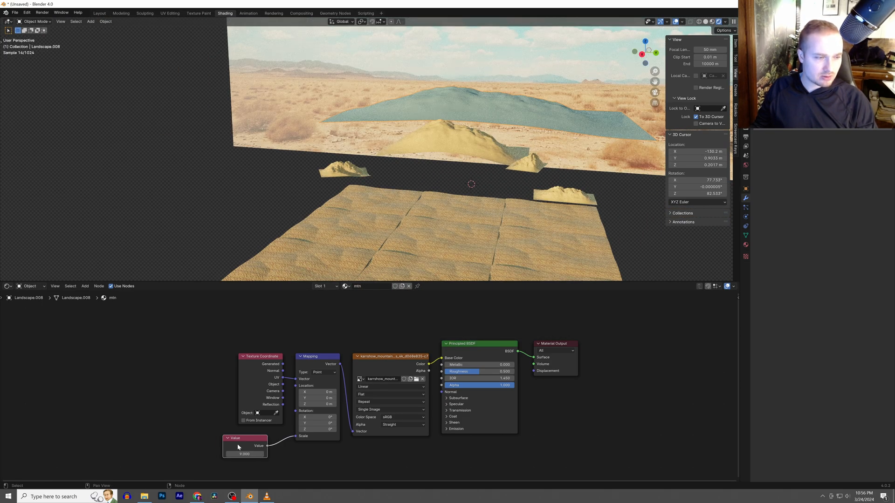
pyautogui.press('x')
# Unwrap the rear hill's mesh with Cube Projection
pyautogui.moveTo(489, 133); pyautogui.dragTo(429, 116, button='middle')
pyautogui.press('Tab')
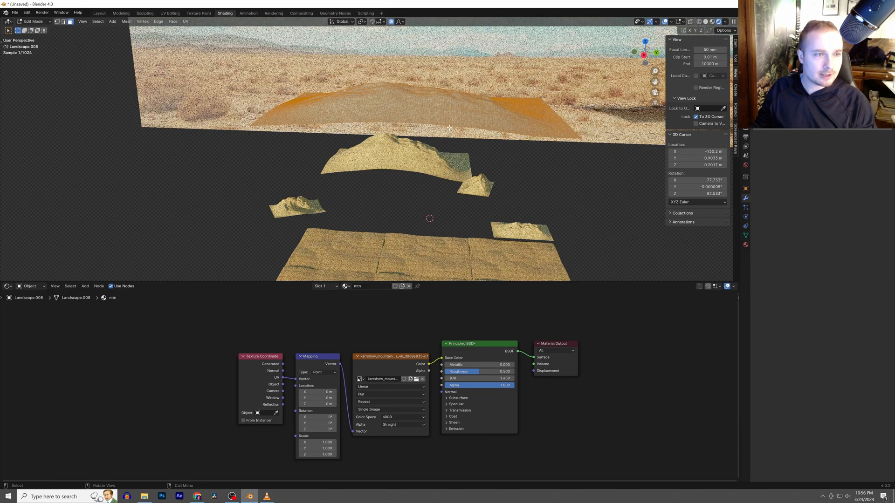
pyautogui.press('u')
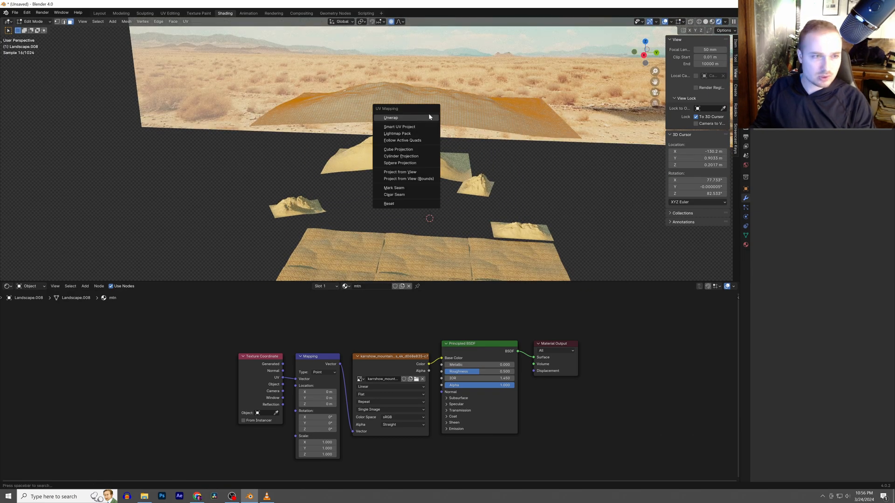
pyautogui.click(403, 149)
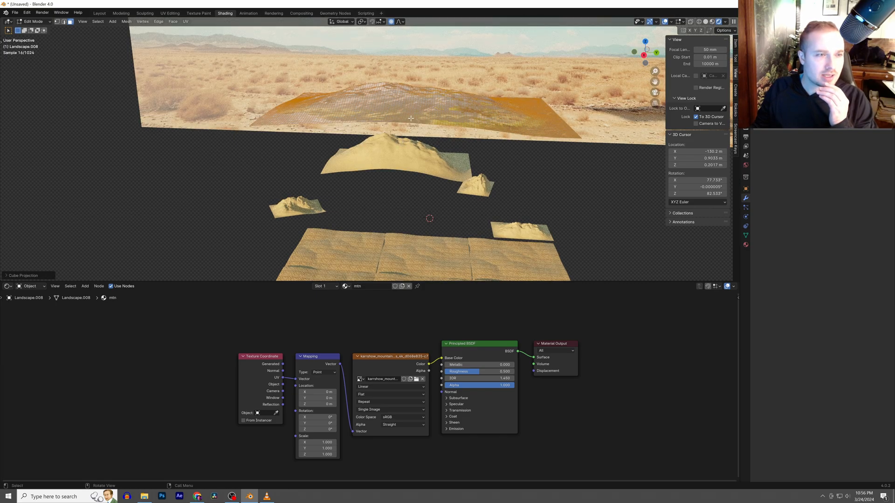
# Open the UV Editing workspace, show its 3D viewport in rendered shading and frame the rear hill from the front
pyautogui.click(170, 13)
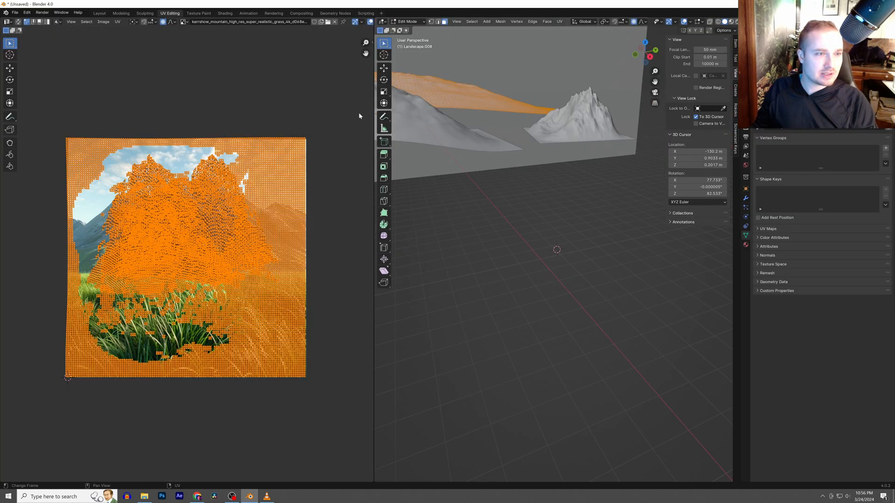
pyautogui.moveTo(617, 136); pyautogui.dragTo(549, 121, button='middle')
pyautogui.press('z')
pyautogui.click(547, 63)
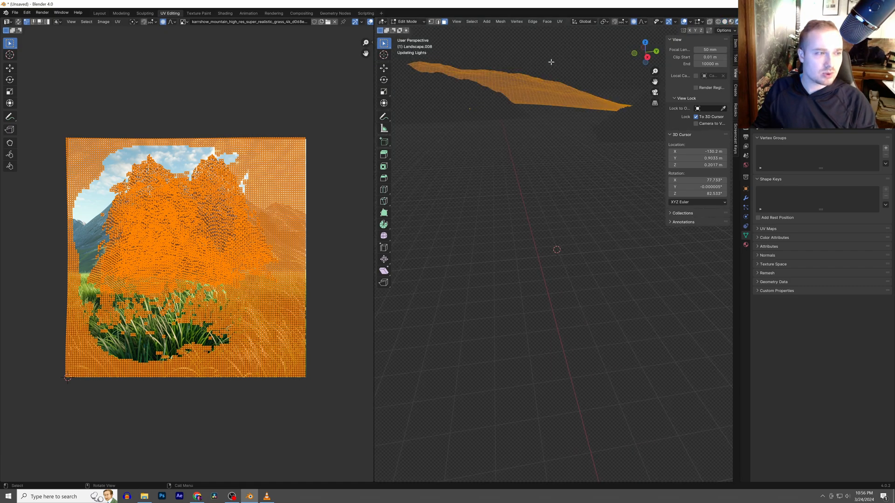
pyautogui.moveTo(488, 99); pyautogui.dragTo(573, 263, button='middle')
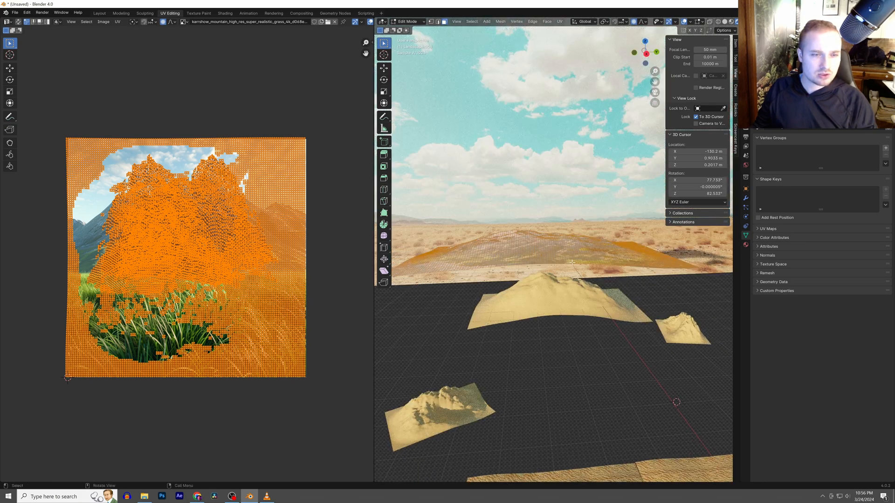
# Unwrap the rear hill with Project from View, using a low, front-facing view across the terrain
pyautogui.press('u')
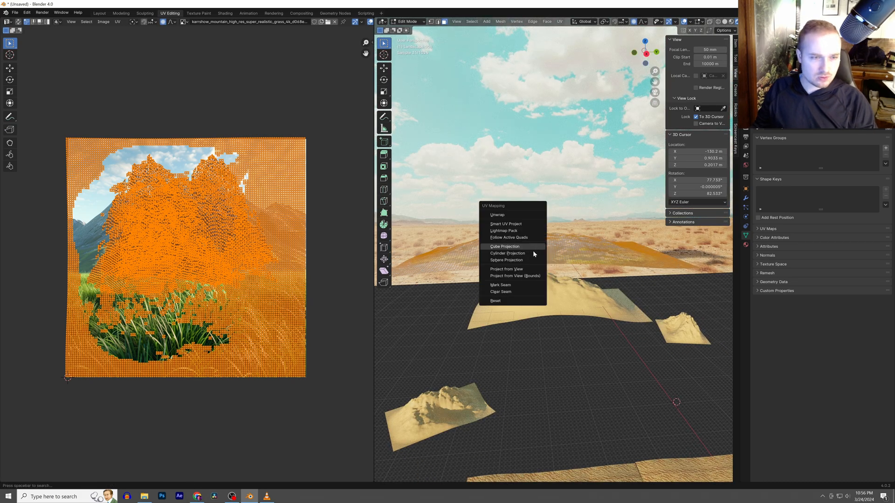
pyautogui.click(523, 274)
pyautogui.moveTo(523, 274); pyautogui.dragTo(551, 166, button='middle')
pyautogui.press('u')
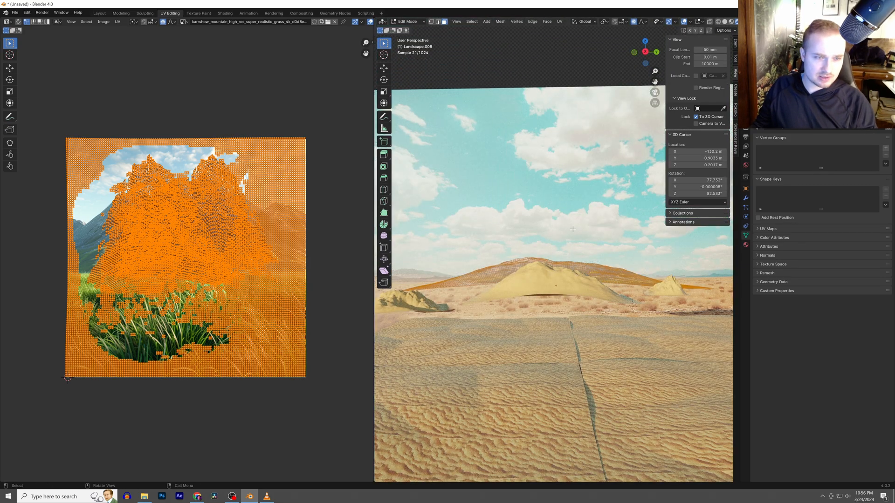
pyautogui.press('u')
pyautogui.click(531, 246)
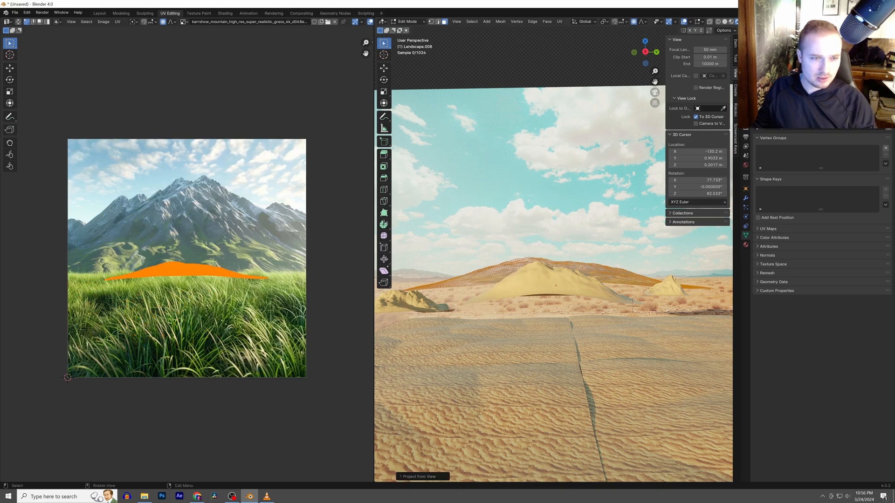
# Stretch the rear hill's UVs along Y and move them up over the mountain in the image
pyautogui.press('s')
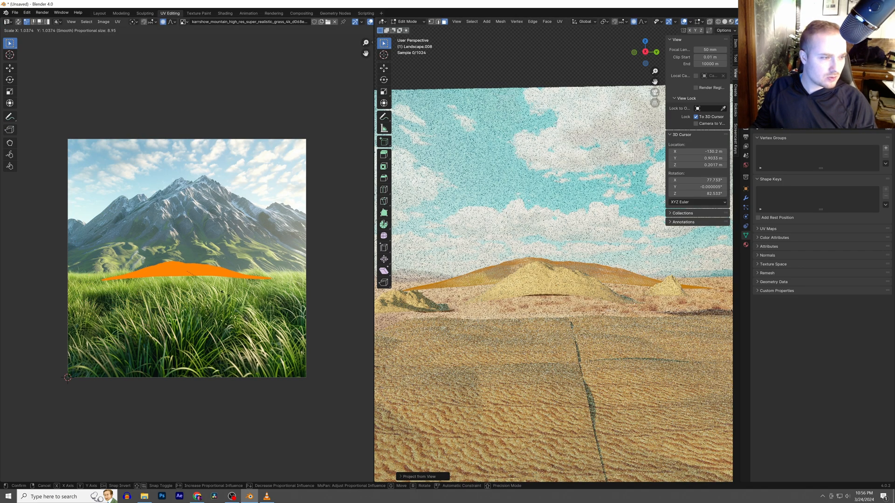
pyautogui.press('y')
pyautogui.click(333, 326)
pyautogui.press('g')
pyautogui.click(334, 295)
pyautogui.press('g')
pyautogui.click(248, 256)
# Enlarge the rear hill's UVs to span the pictured mountain's width and shift them slightly down
pyautogui.press('s')
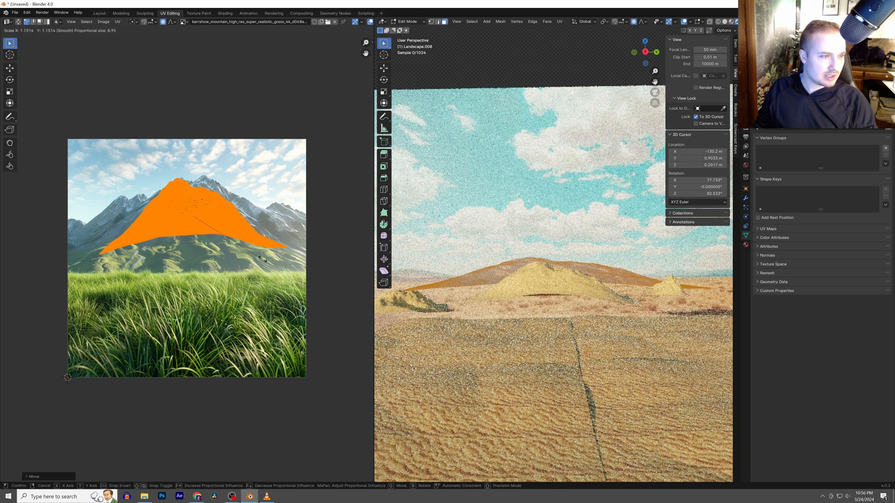
pyautogui.click(273, 263)
pyautogui.press('g')
pyautogui.click(273, 274)
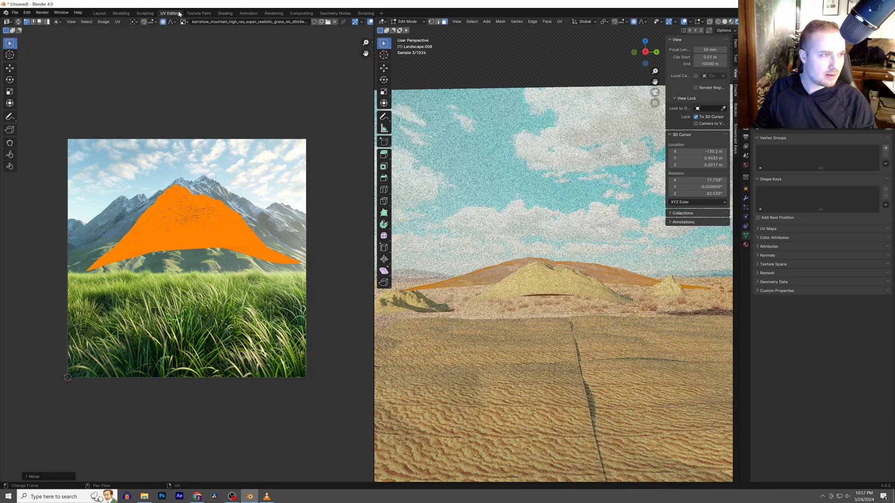
# Pull the lower middle of the rear hill's UVs down with proportional editing at a radius of about 0.39
pyautogui.press('g')
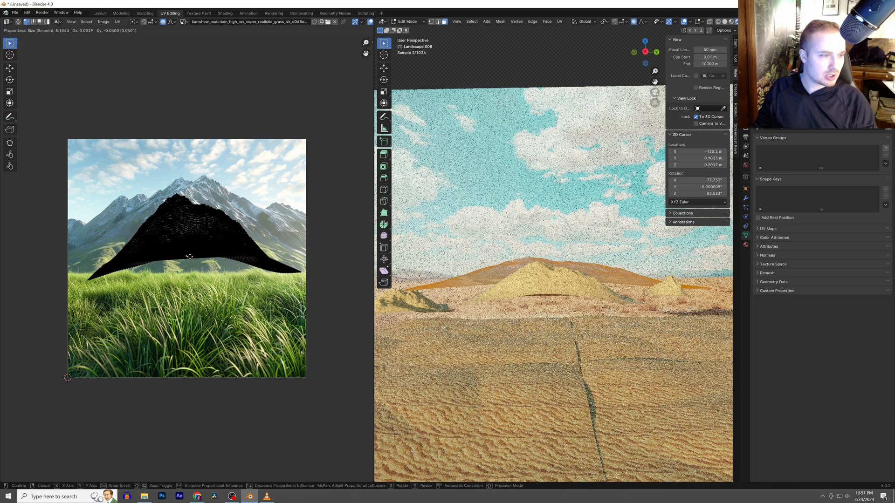
pyautogui.scroll(20, 192, 258)
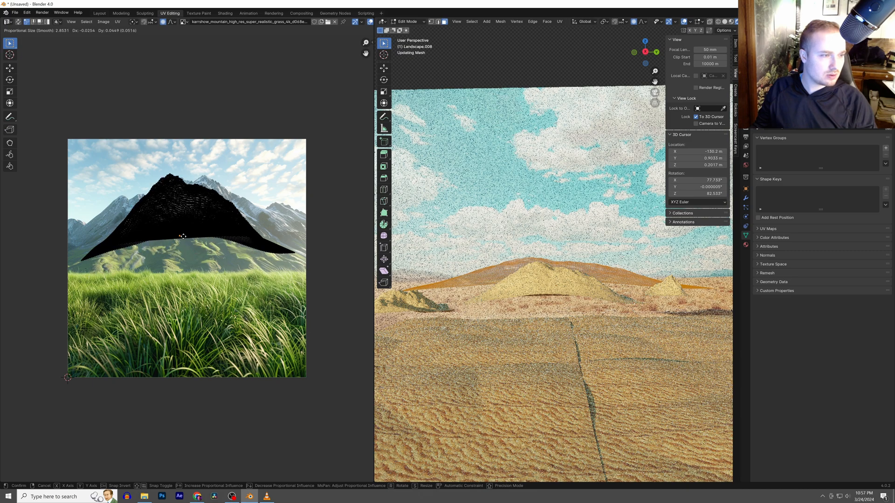
pyautogui.scroll(5, 188, 243)
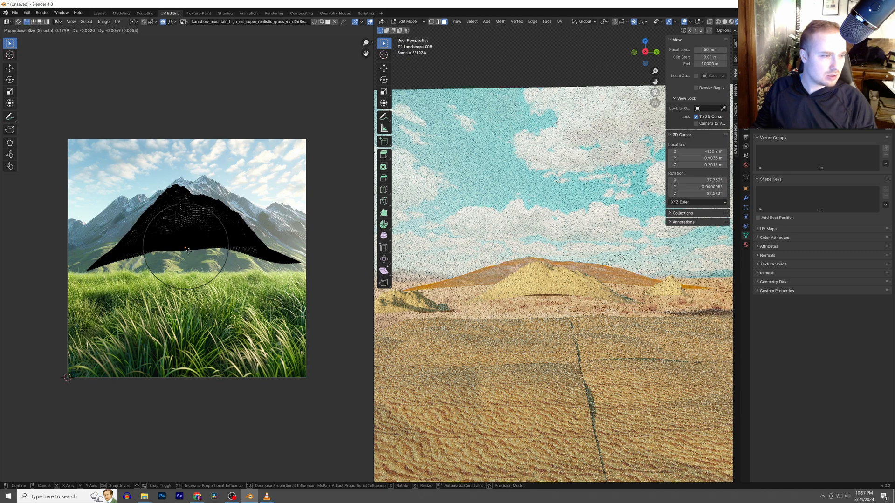
pyautogui.scroll(-8, 189, 255)
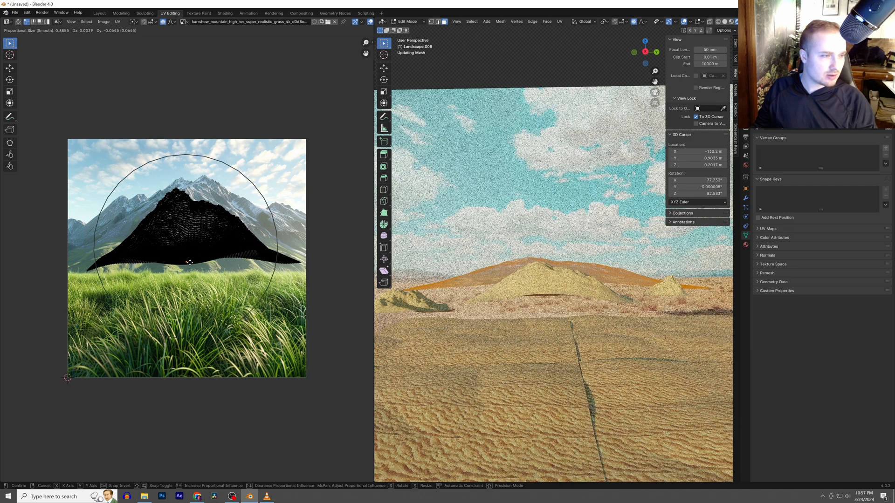
pyautogui.click(193, 264)
# Select all of the rear hill's UVs and scale them up slightly to cover the pictured mountain's base
pyautogui.press('s')
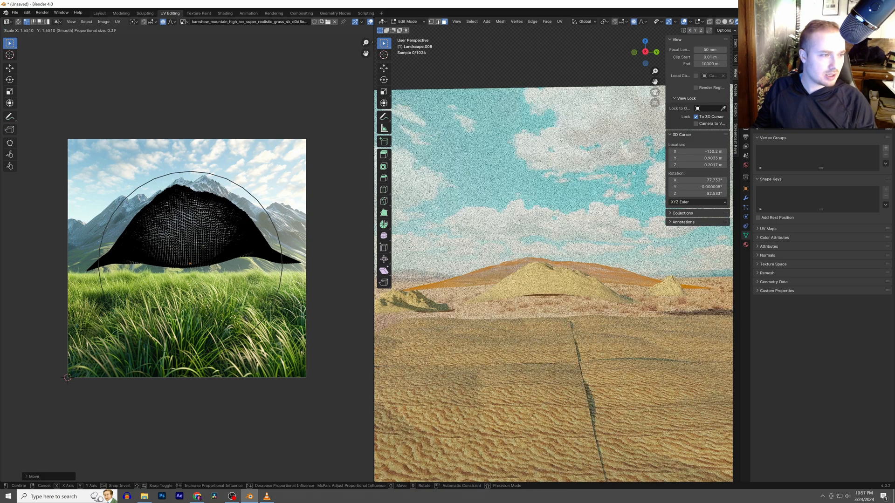
pyautogui.rightClick(206, 268)
pyautogui.press('a')
pyautogui.press('s')
pyautogui.click(235, 259)
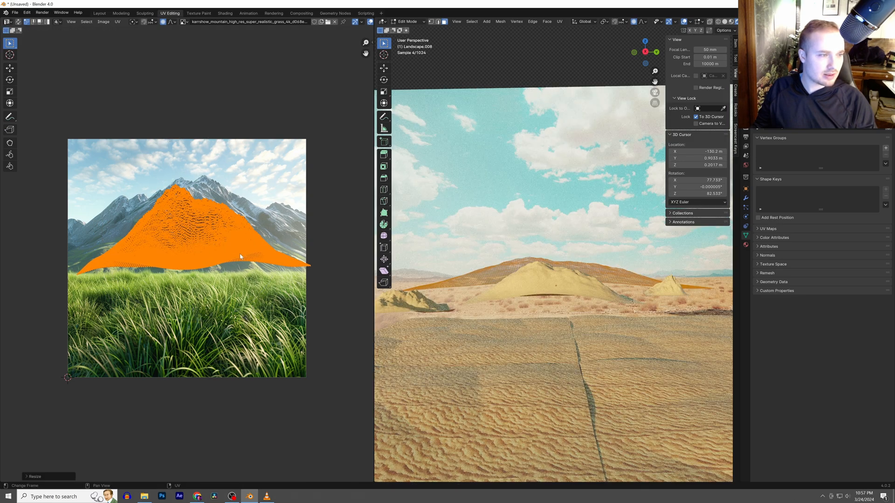
# Texture the front hill with the mountain image and fit its UVs over the pictured mountain in mesh editing
pyautogui.press('Tab')
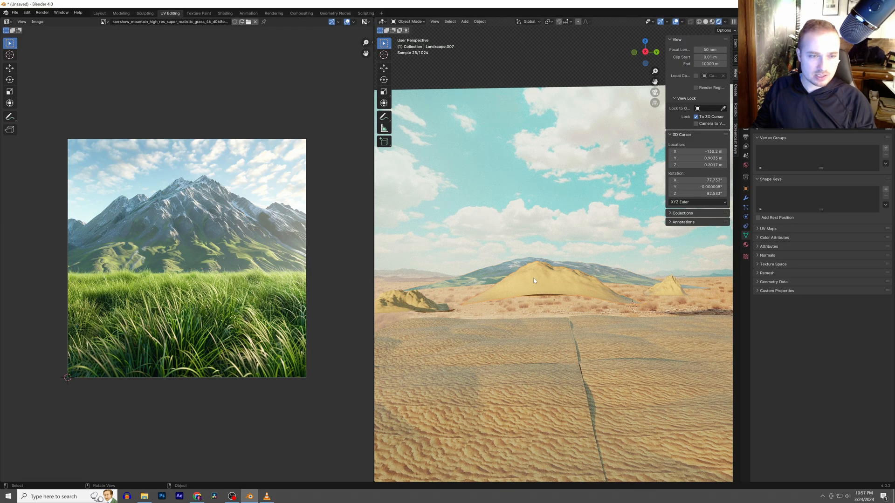
pyautogui.press('Tab')
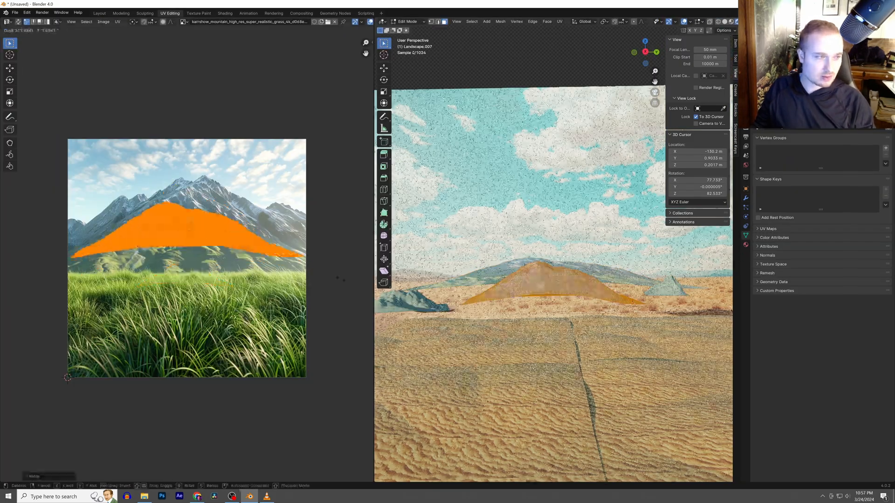
pyautogui.press('Tab')
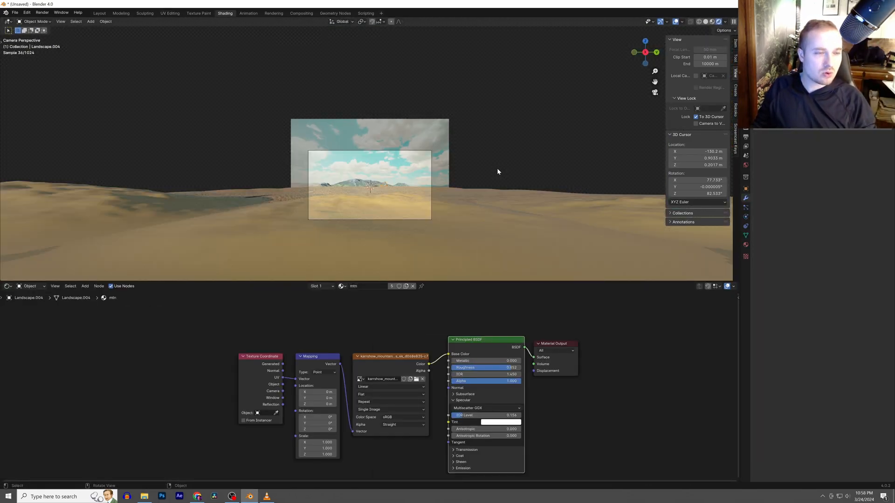
# Scale the cloudy sky backdrop down slightly and lower it along Z behind the horizon in the camera view
pyautogui.scroll(2, 513, 178)
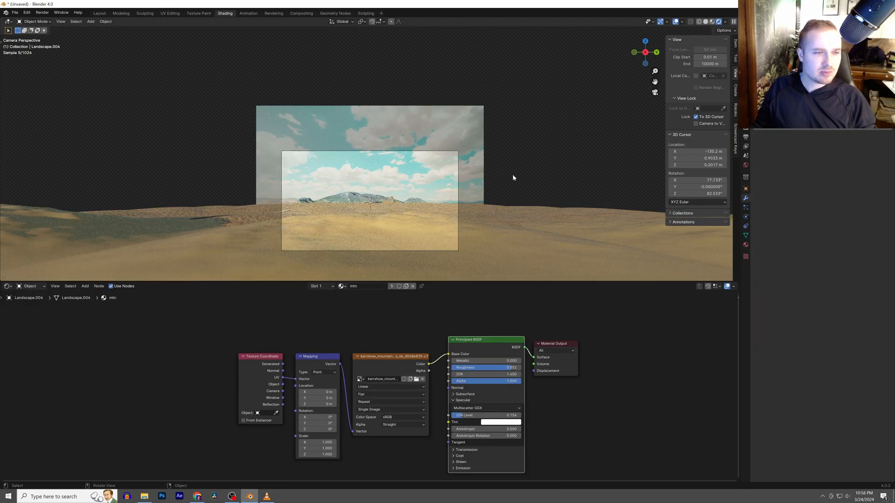
pyautogui.click(428, 135)
pyautogui.press('s')
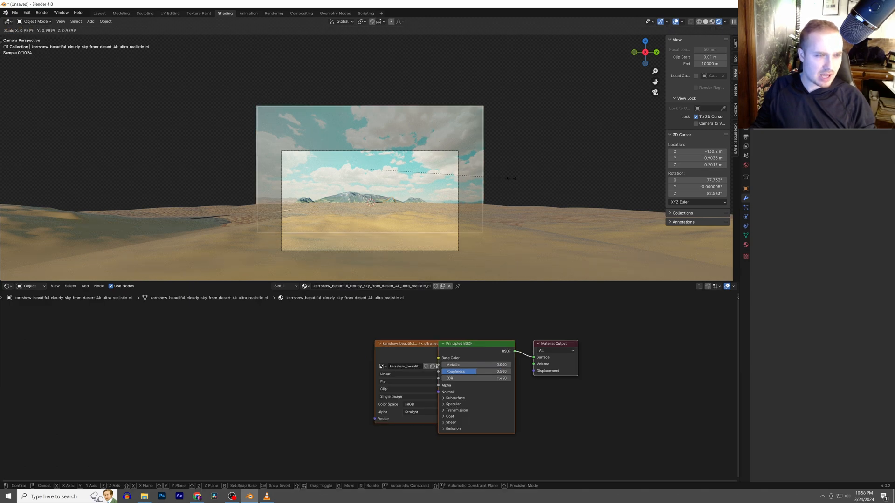
pyautogui.click(486, 176)
pyautogui.press('g')
pyautogui.press('z')
pyautogui.click(479, 195)
pyautogui.press('s')
pyautogui.click(499, 200)
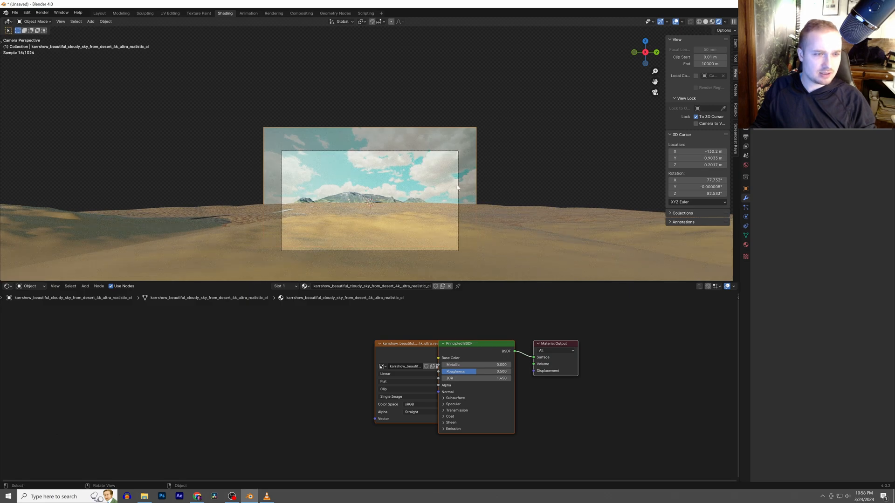
# Select the camera and split off a narrow Timeline editor beneath the camera view
pyautogui.click(458, 189)
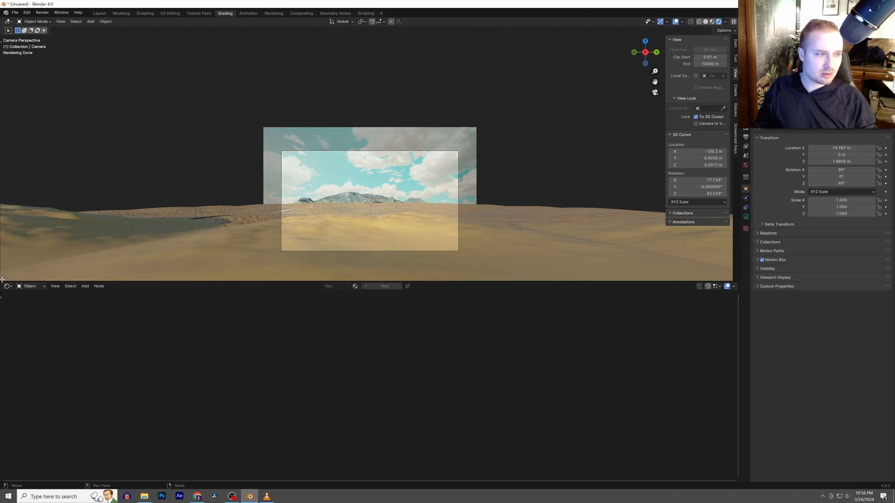
pyautogui.moveTo(2, 277); pyautogui.dragTo(2, 248)
pyautogui.click(8, 251)
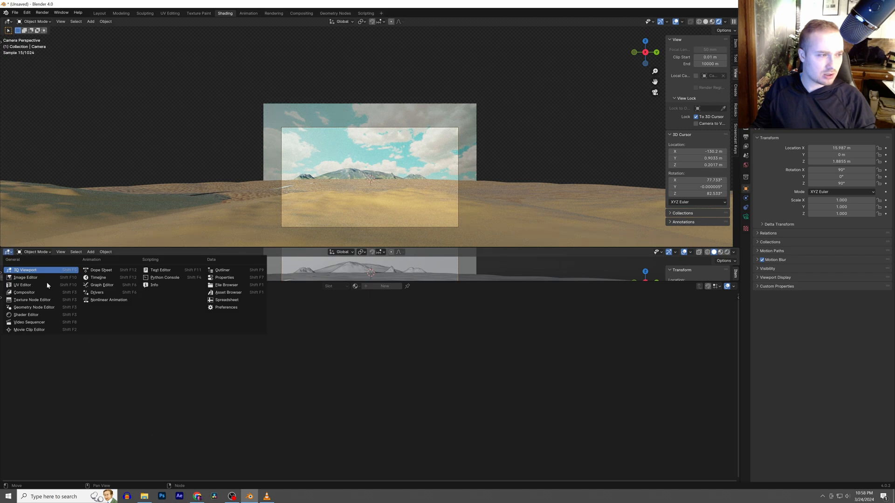
pyautogui.click(93, 279)
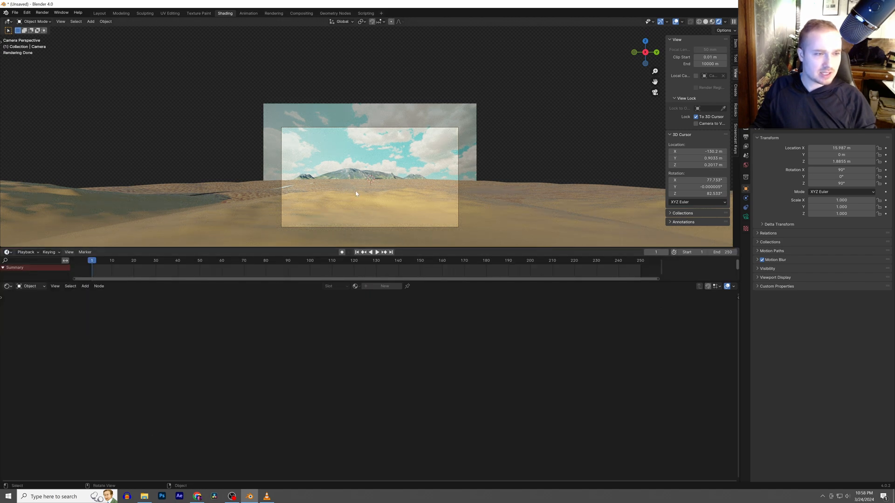
# Keyframe the camera's start position at frame 1 by moving it along Y to 15.072 m with Auto Keying on
pyautogui.click(460, 186)
pyautogui.click(459, 187)
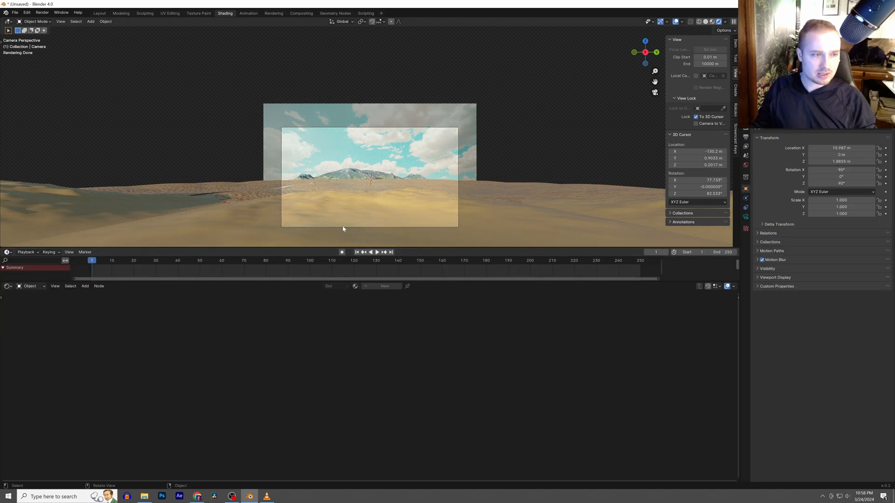
pyautogui.press('g')
pyautogui.press('y')
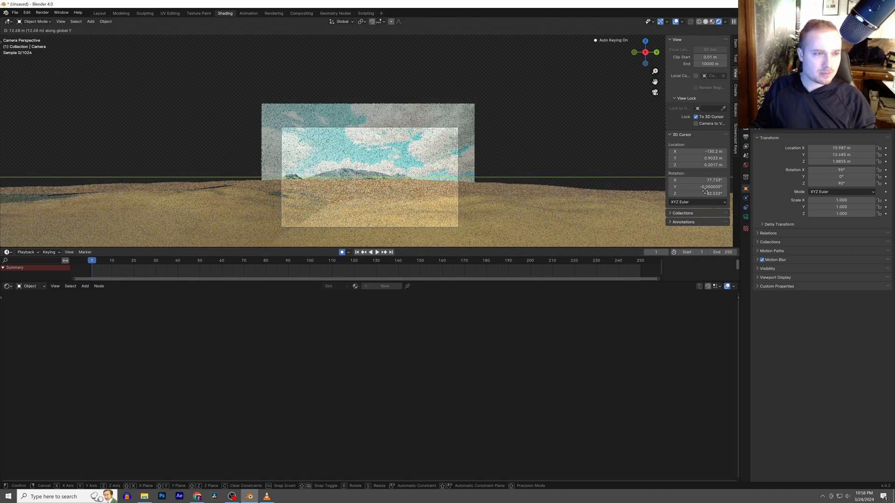
pyautogui.click(32, 193)
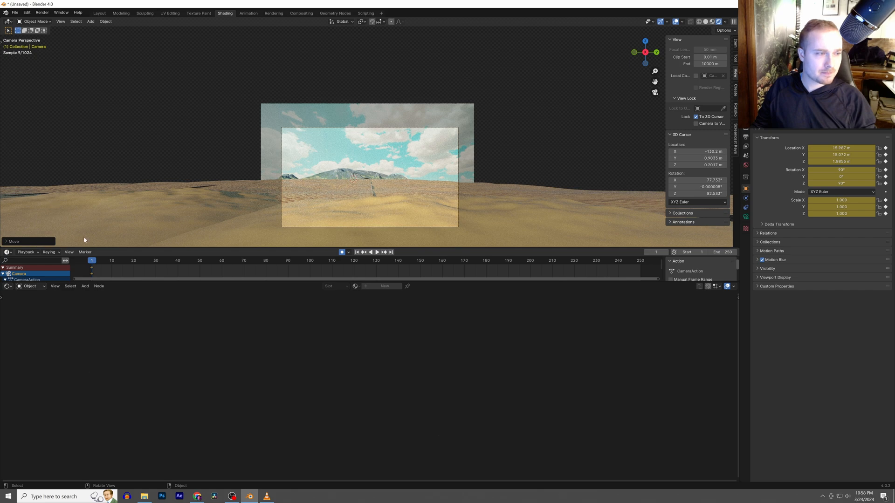
# Keyframe the camera's end position at frame 120 by moving it along Y to about -37.4 m
pyautogui.press('g')
pyautogui.press('y')
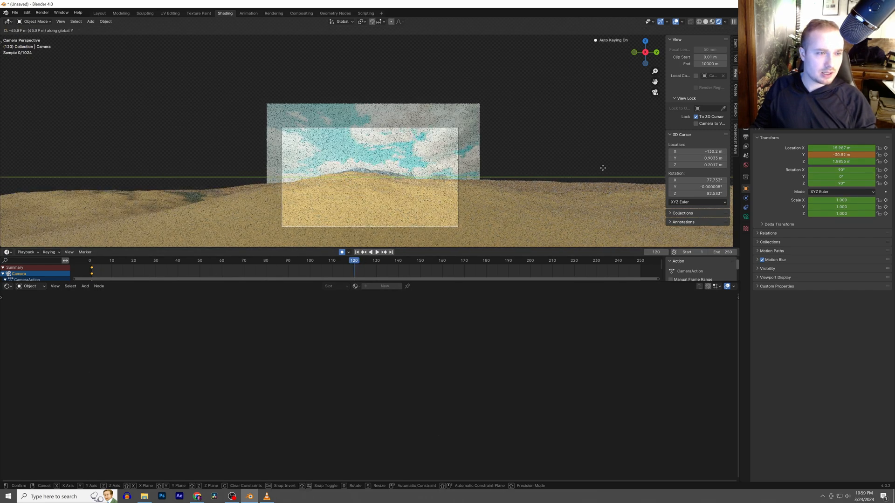
pyautogui.click(425, 164)
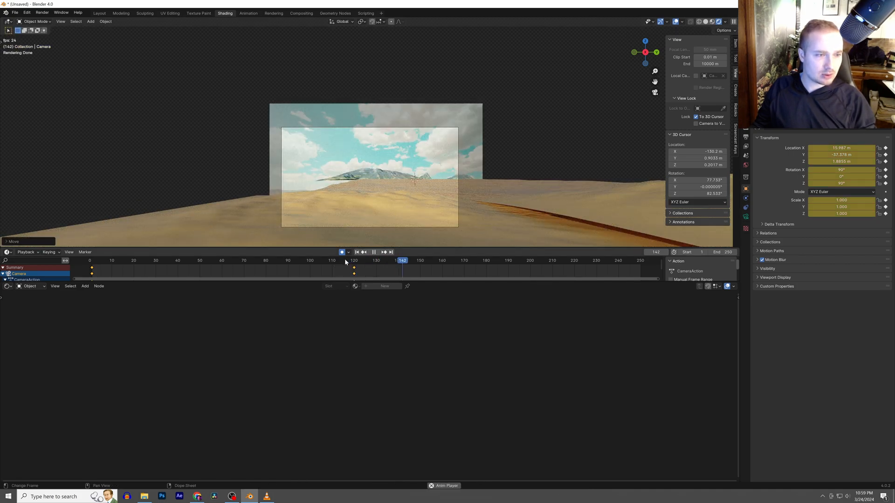
# Play the camera move from the first frame and set its keyframes' interpolation to Linear
pyautogui.click(357, 253)
pyautogui.press('space')
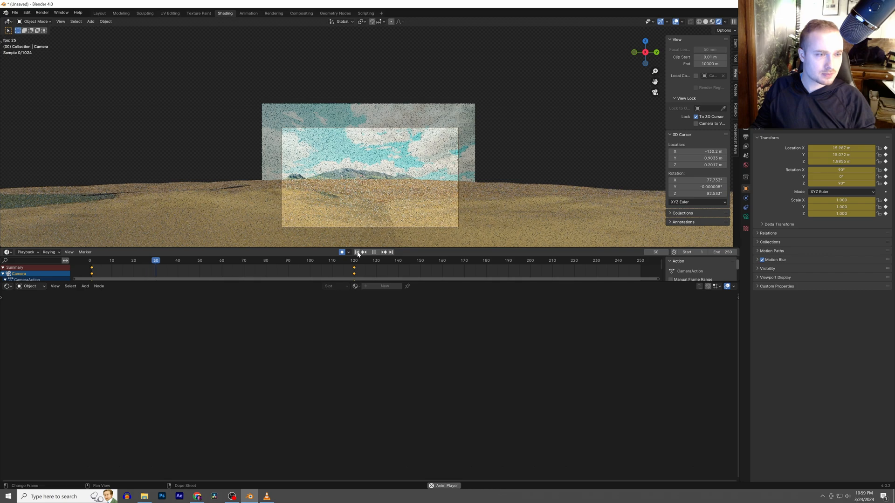
pyautogui.rightClick(346, 266)
pyautogui.moveTo(330, 304)
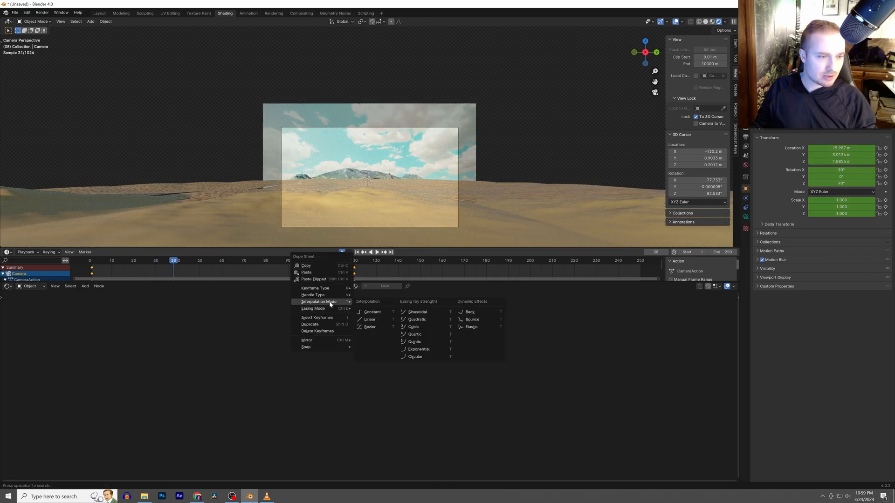
pyautogui.click(370, 320)
# Play back the linear camera move and replay it from the first frame to judge its speed
pyautogui.press('space')
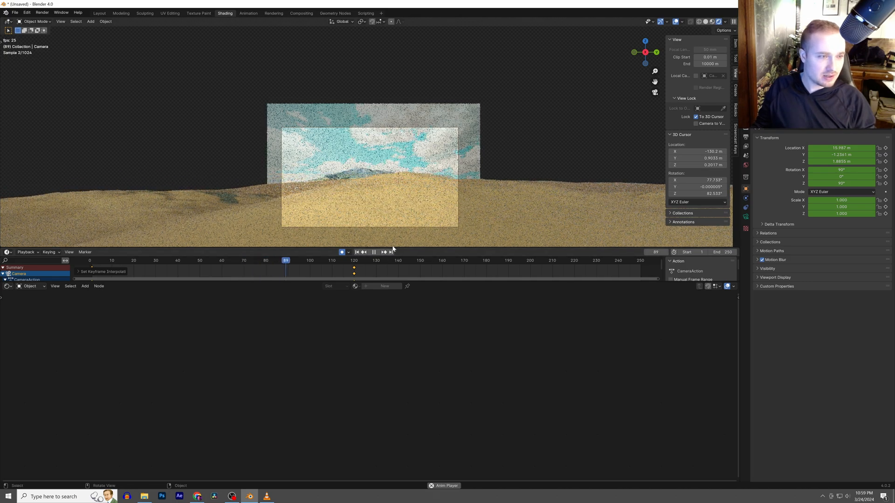
pyautogui.press('space')
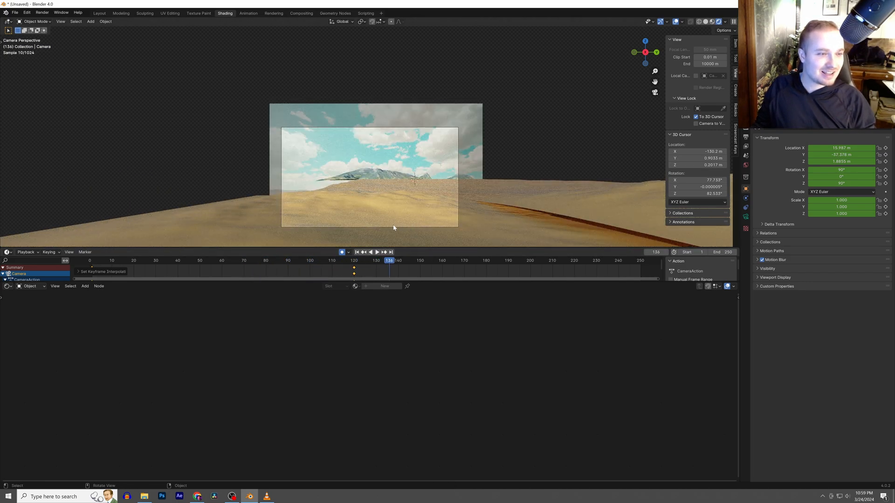
pyautogui.click(357, 253)
pyautogui.press('space')
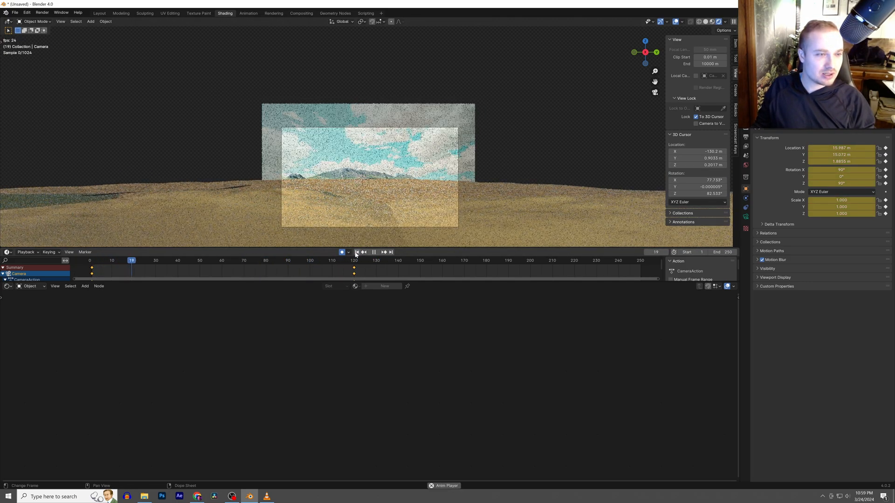
pyautogui.press('space')
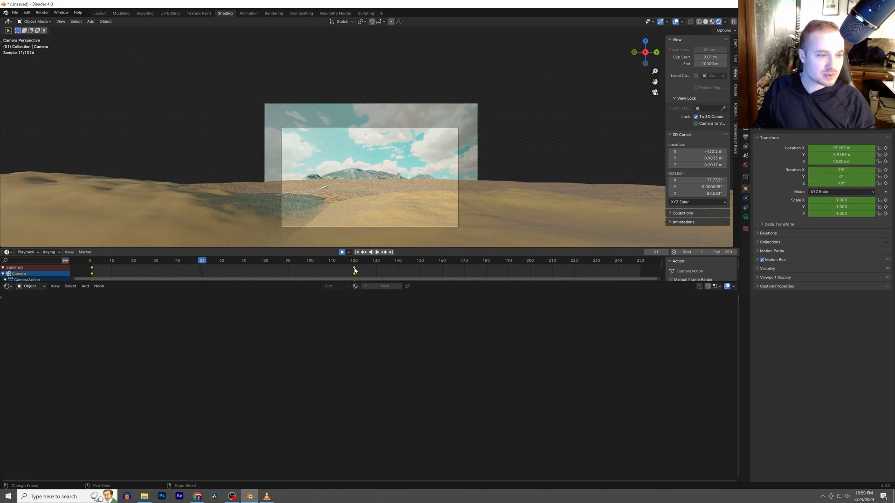
# Try the camera's end keyframe at frame 100 and return it to frame 120
pyautogui.moveTo(353, 266); pyautogui.dragTo(307, 266)
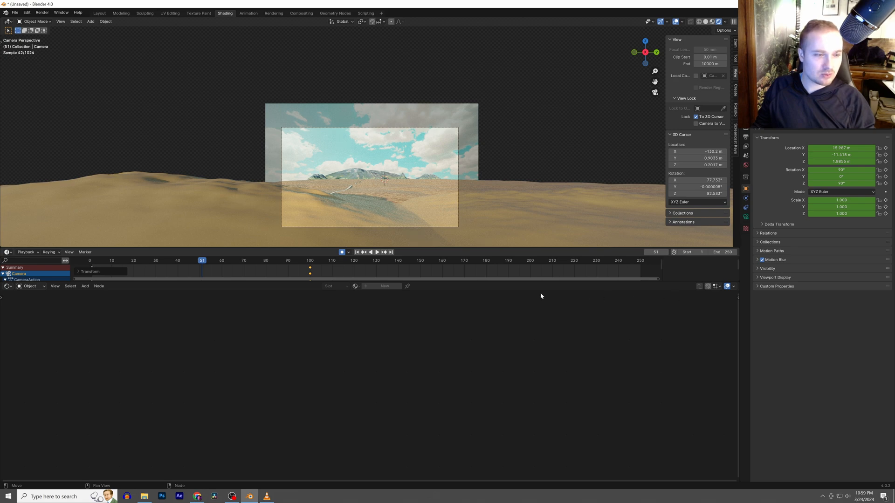
pyautogui.click(354, 262)
pyautogui.moveTo(310, 268); pyautogui.dragTo(354, 271)
# Go to frame 1 and move the camera's start position along Y to about 23 m
pyautogui.click(92, 262)
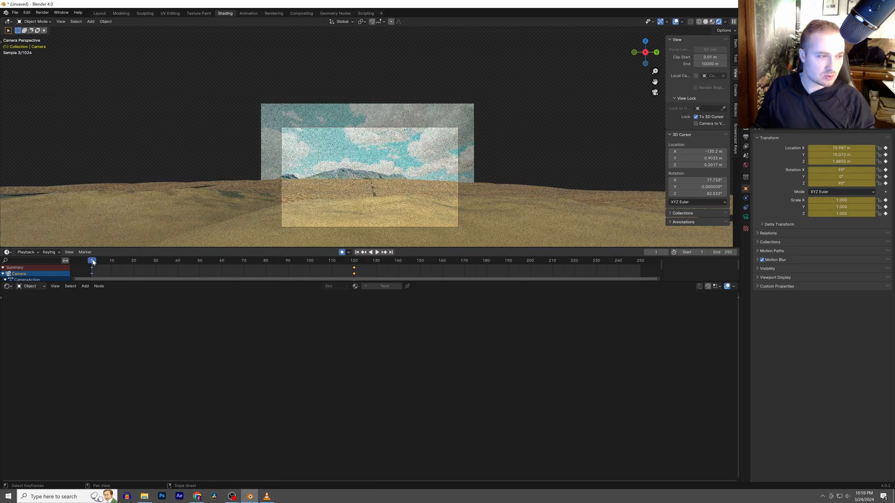
pyautogui.click(457, 172)
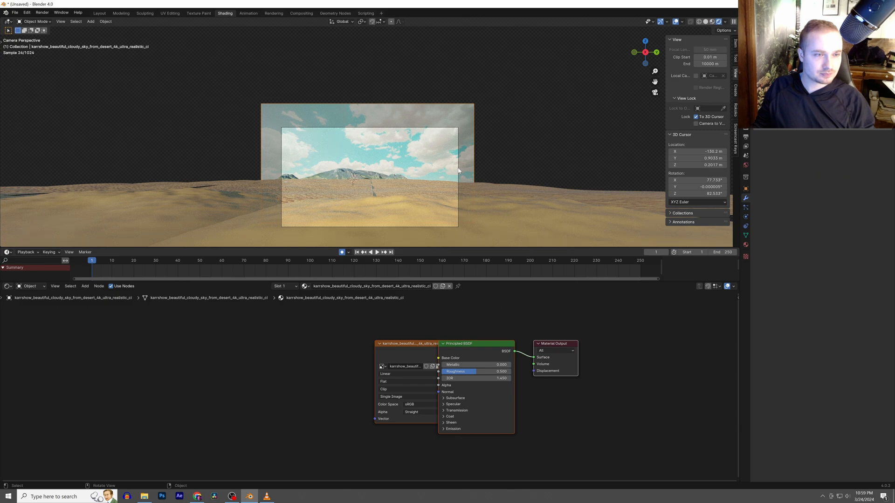
pyautogui.click(459, 162)
pyautogui.press('g')
pyautogui.press('y')
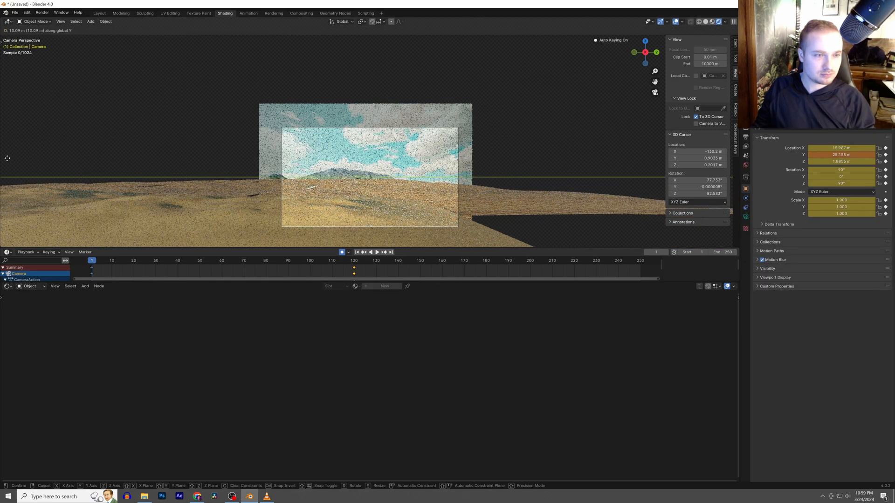
pyautogui.click(694, 167)
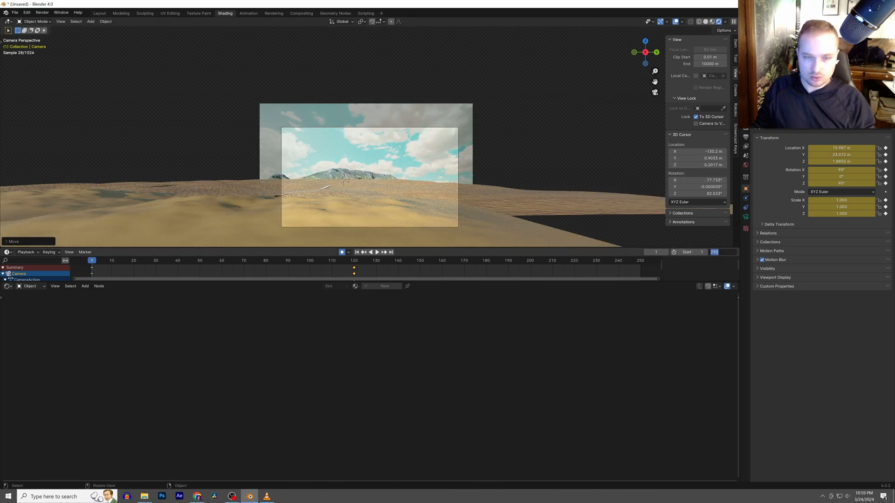
# Set the animation's end frame to 120 and play the camera move
pyautogui.write('120')
pyautogui.press('Return')
pyautogui.press('space')
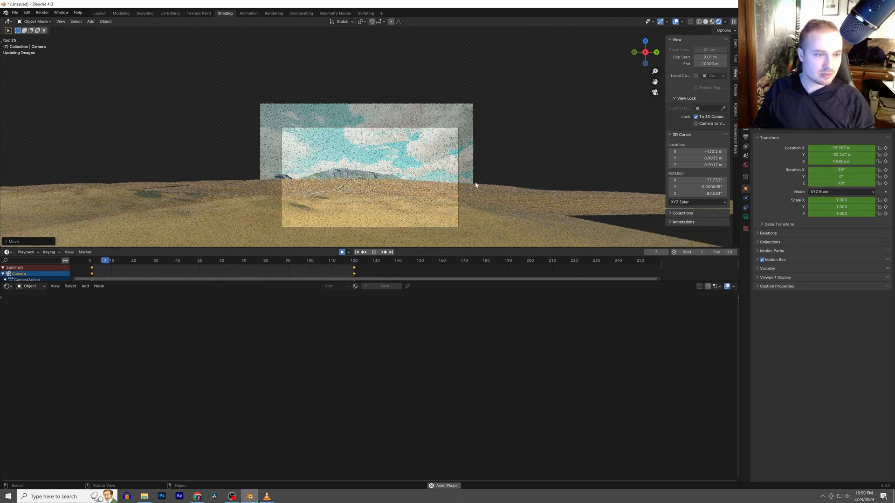
# Replay the linear camera move to check the sand texture on the foreground dunes
pyautogui.press('space')
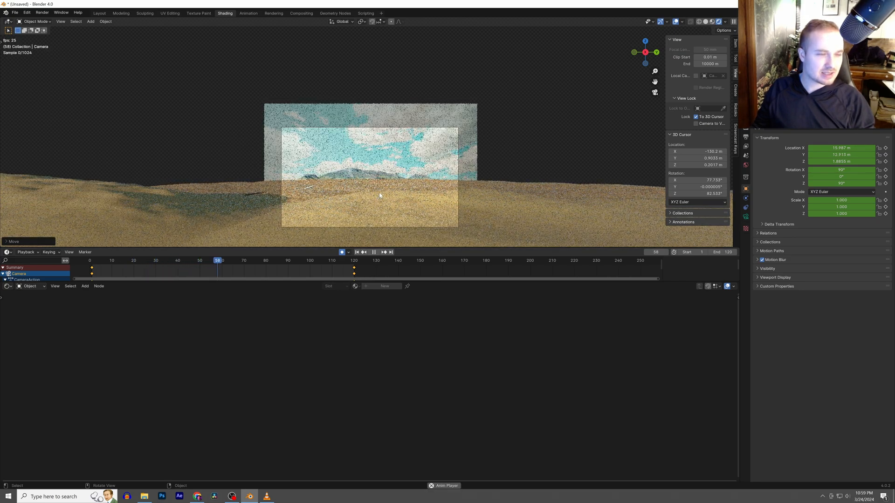
pyautogui.press('space')
pyautogui.moveTo(359, 184)
pyautogui.mouseDown(button='middle')
pyautogui.moveTo(368, 204)
pyautogui.moveTo(352, 182)
pyautogui.mouseUp(button='middle')
pyautogui.scroll(-4, 344, 113)
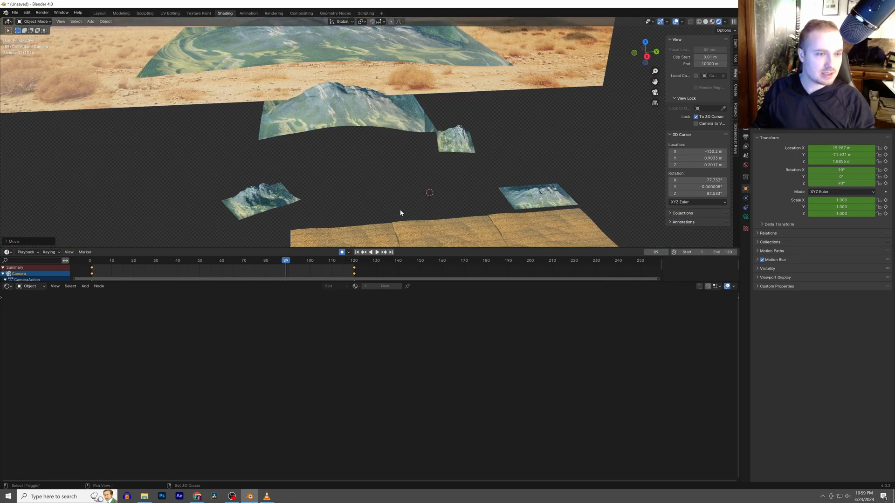
# Try the standard Unwrap on all faces of the foreground dune tile in the middle of the front row
pyautogui.keyDown('shift'); pyautogui.moveTo(400, 210); pyautogui.dragTo(358, 84, button='middle'); pyautogui.keyUp('shift')
pyautogui.keyDown('shift'); pyautogui.moveTo(359, 86); pyautogui.dragTo(385, 122, button='right'); pyautogui.keyUp('shift')
pyautogui.scroll(6, 381, 136)
pyautogui.click(376, 140)
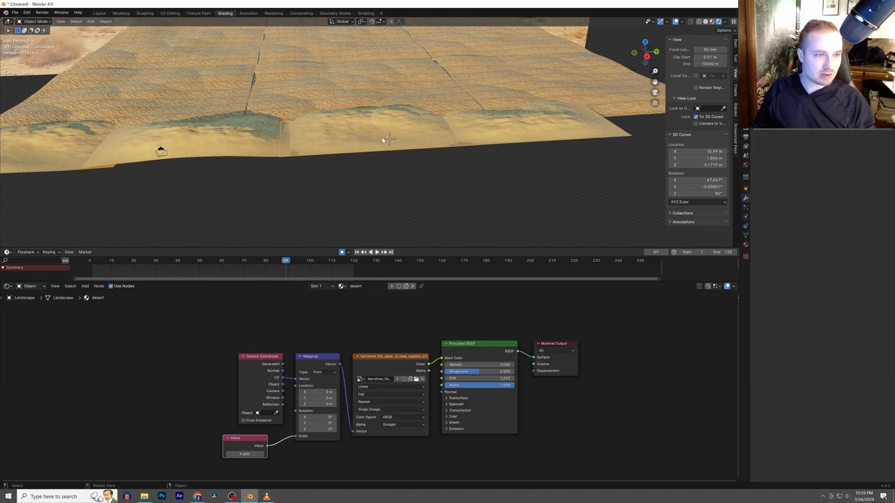
pyautogui.press('Tab')
pyautogui.press('u')
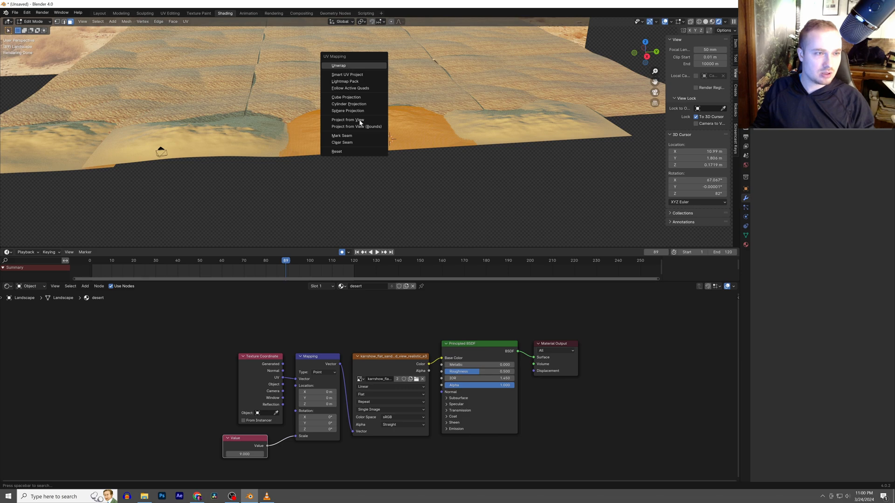
pyautogui.press('Return')
pyautogui.press('Tab')
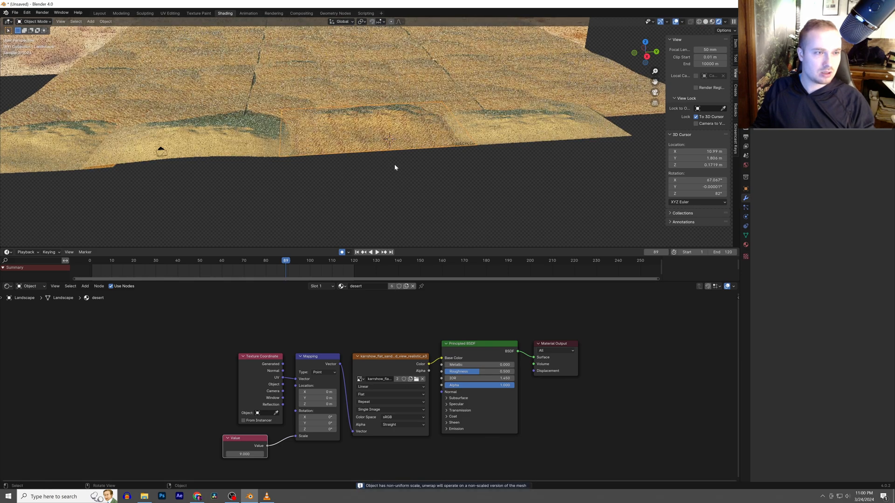
# Re-map all faces of the selected foreground dune tile with Smart UV Project
pyautogui.press('Tab')
pyautogui.press('u')
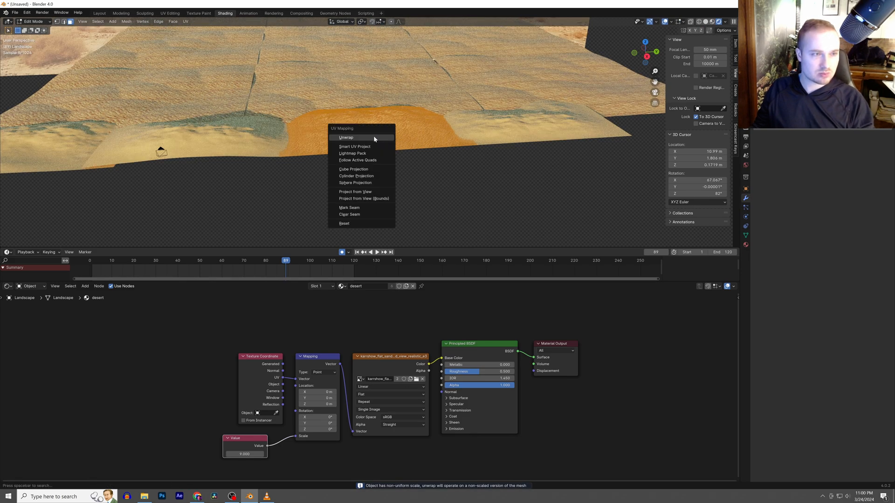
pyautogui.click(368, 147)
pyautogui.click(375, 211)
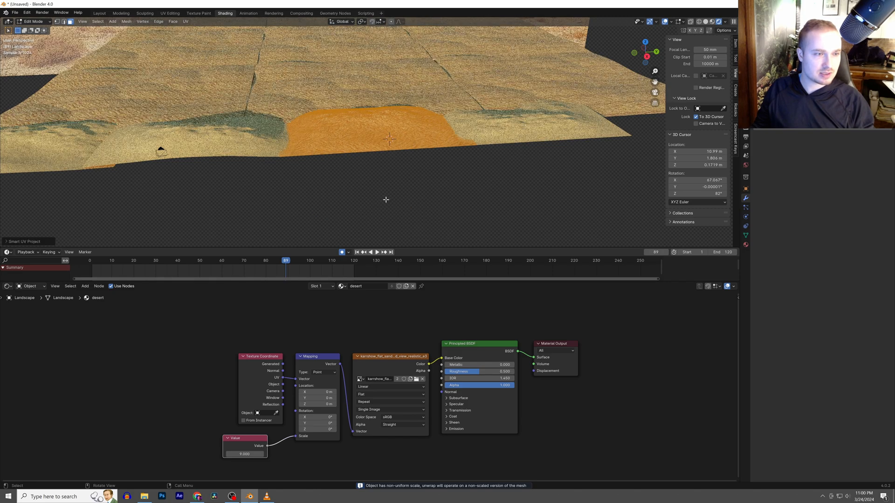
pyautogui.press('Tab')
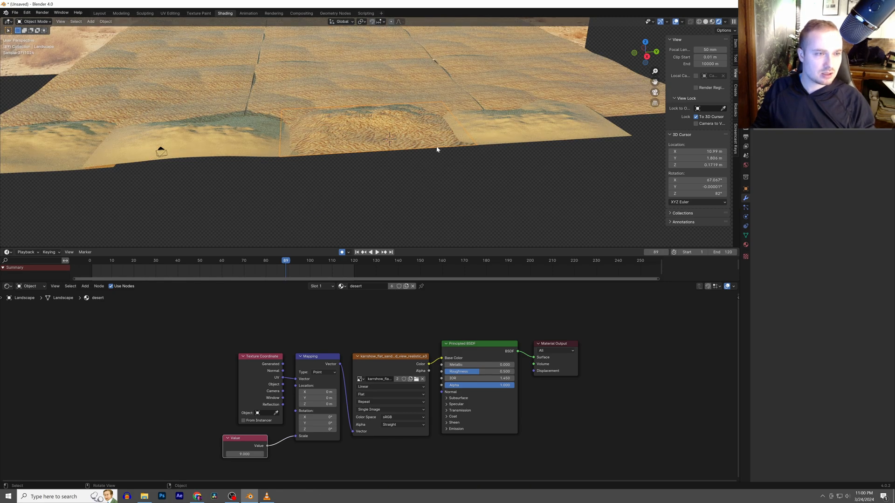
# Play the animation through the camera to inspect the re-mapped foreground dune
pyautogui.press('KP_0')
pyautogui.press('space')
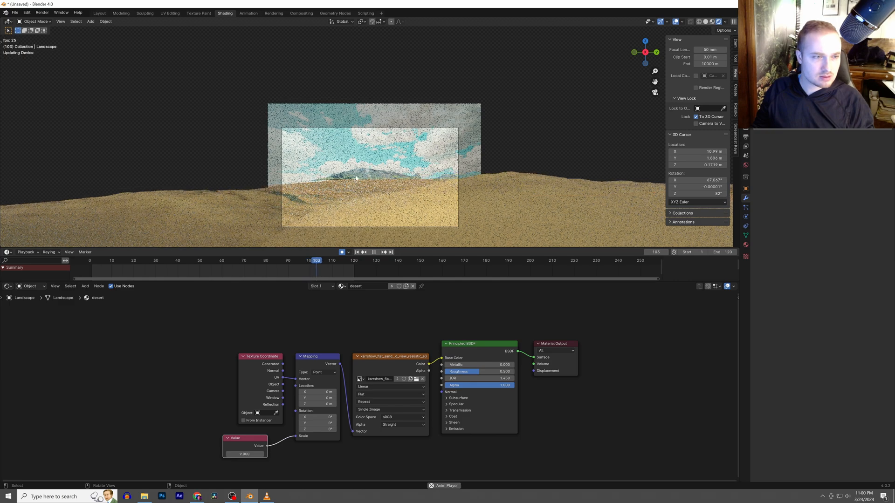
pyautogui.press('space')
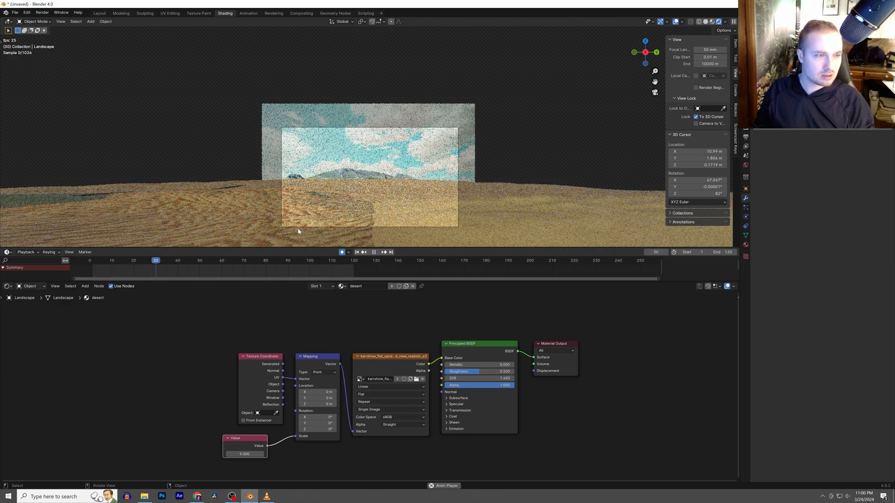
pyautogui.press('space')
pyautogui.press('space')
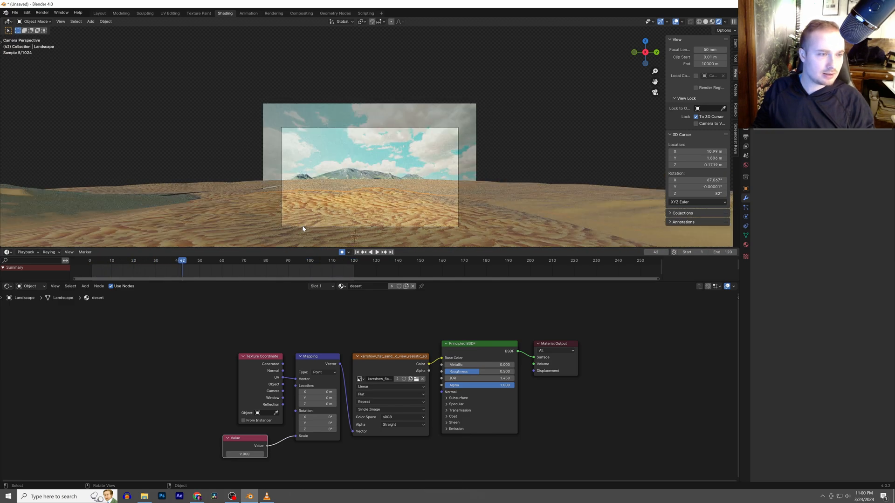
# Apply Smart UV Project to the front-row dune tiles on either side of the re-mapped one and return to the camera view
pyautogui.moveTo(442, 187); pyautogui.dragTo(430, 159, button='middle')
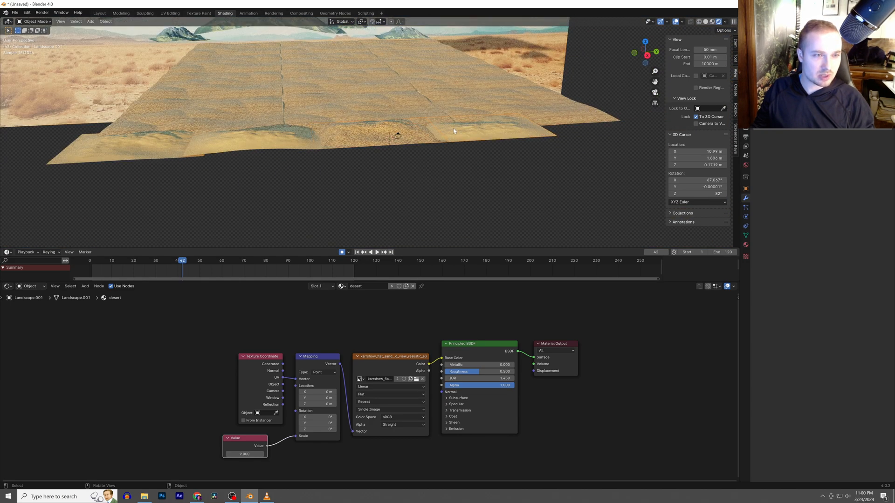
pyautogui.press('Tab')
pyautogui.press('u')
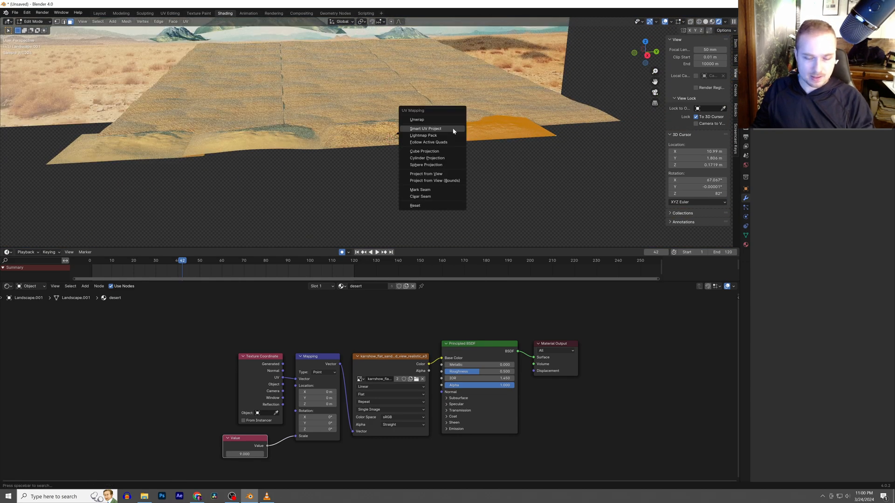
pyautogui.click(426, 129)
pyautogui.click(436, 192)
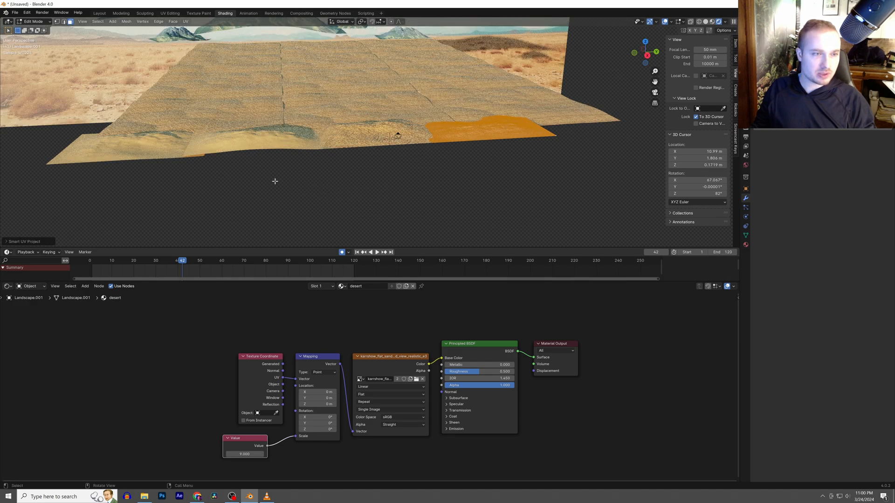
pyautogui.press('Tab')
pyautogui.click(254, 146)
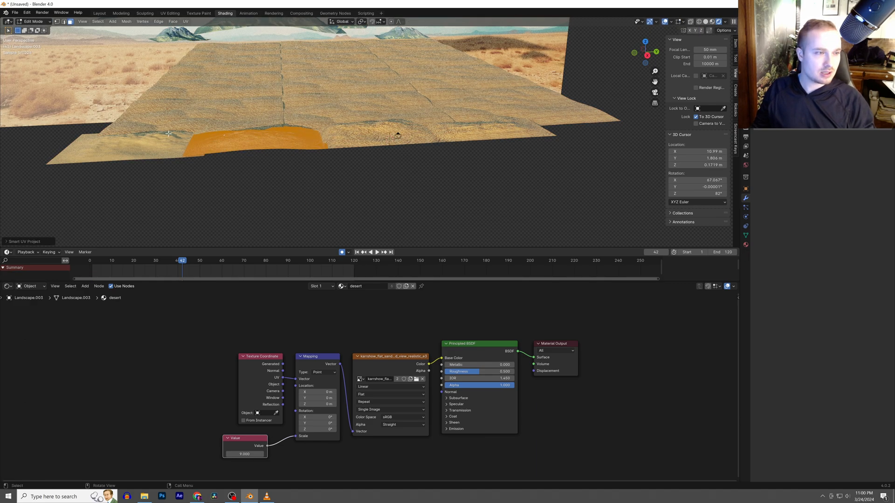
pyautogui.press('KP_0')
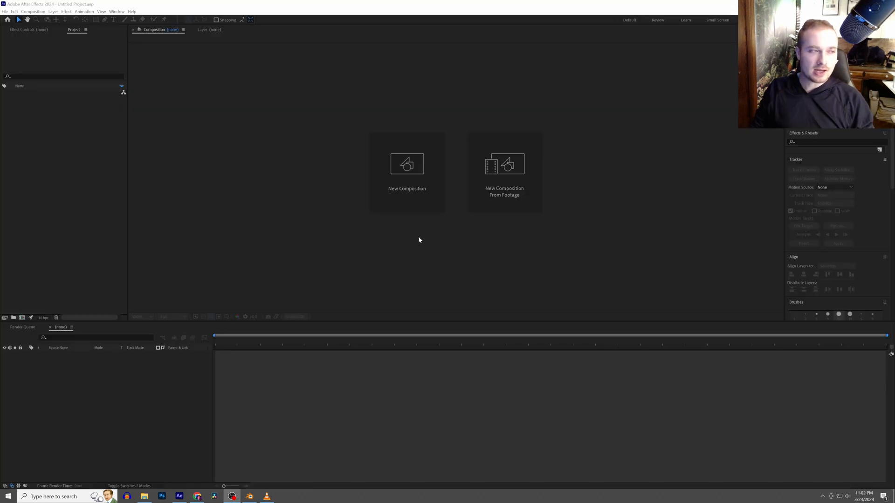
# In After Effects, create a new composition 3840 px wide and 2160 px high
pyautogui.click(395, 180)
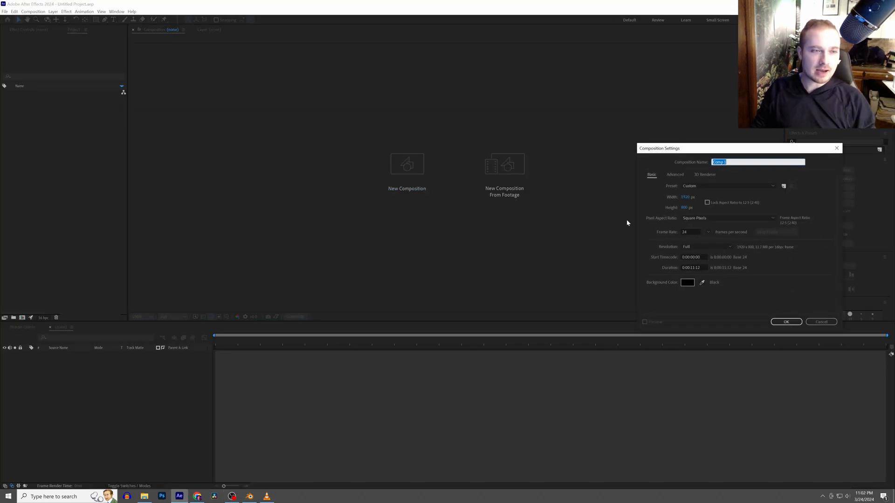
pyautogui.click(684, 197)
pyautogui.write('3840')
pyautogui.press('Tab')
pyautogui.write('2160')
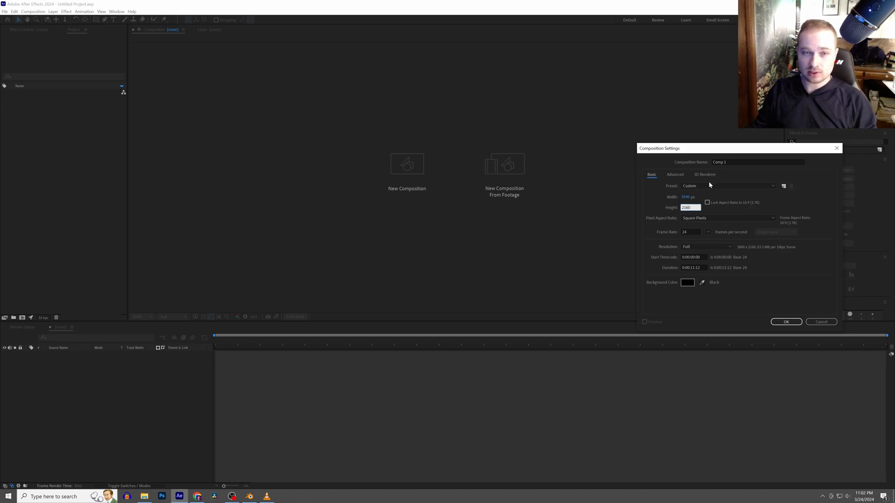
pyautogui.click(783, 323)
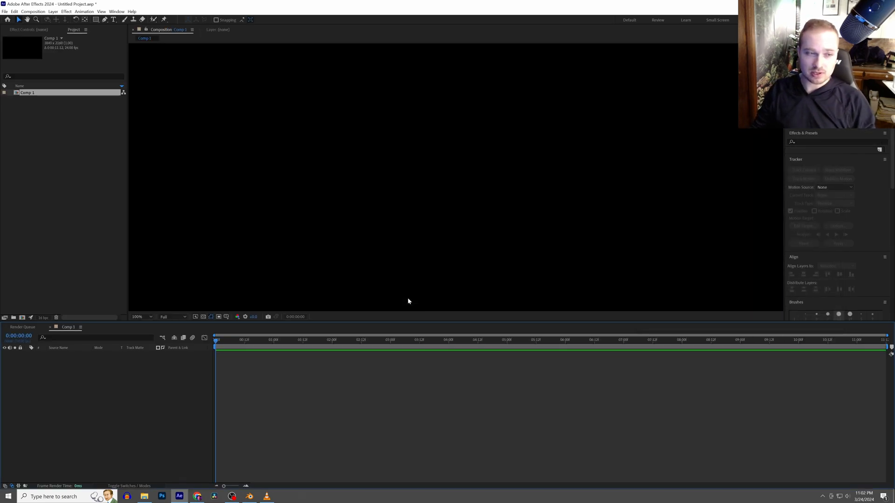
# Import the side-view image of the red Ford Escort in the desert and create a composition from it
pyautogui.click(148, 500)
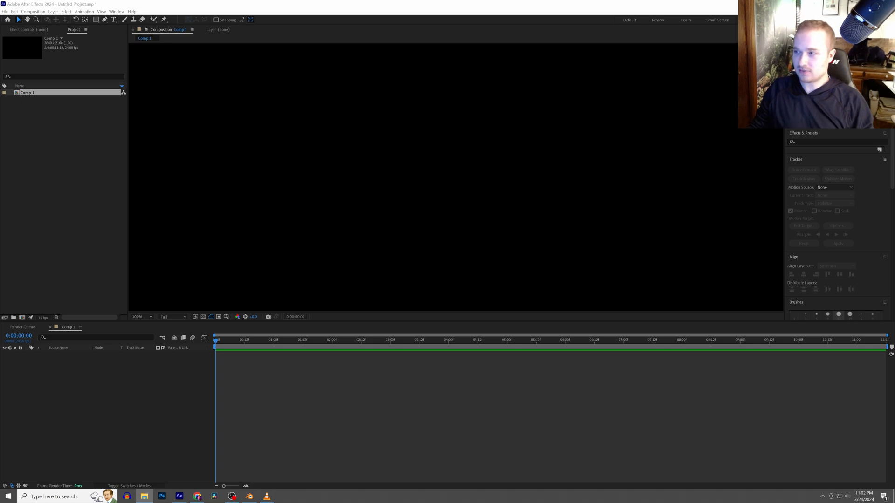
pyautogui.moveTo(669, 247); pyautogui.dragTo(92, 189)
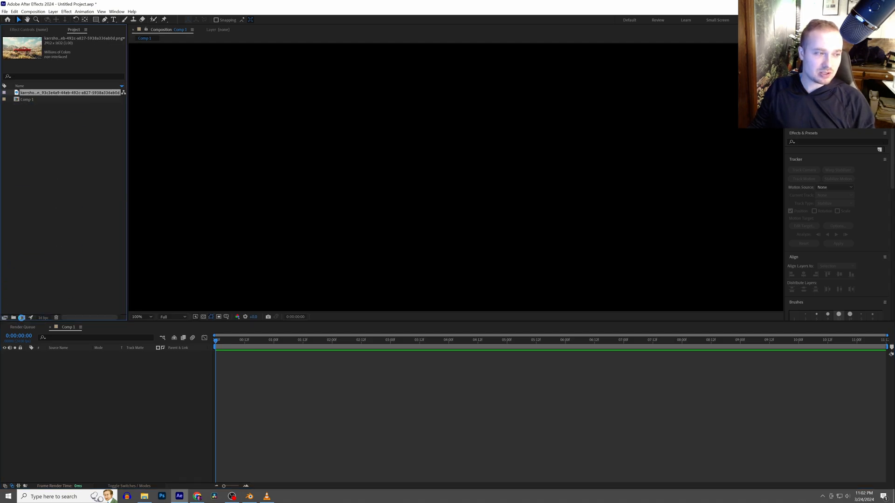
pyautogui.moveTo(70, 93); pyautogui.dragTo(21, 317)
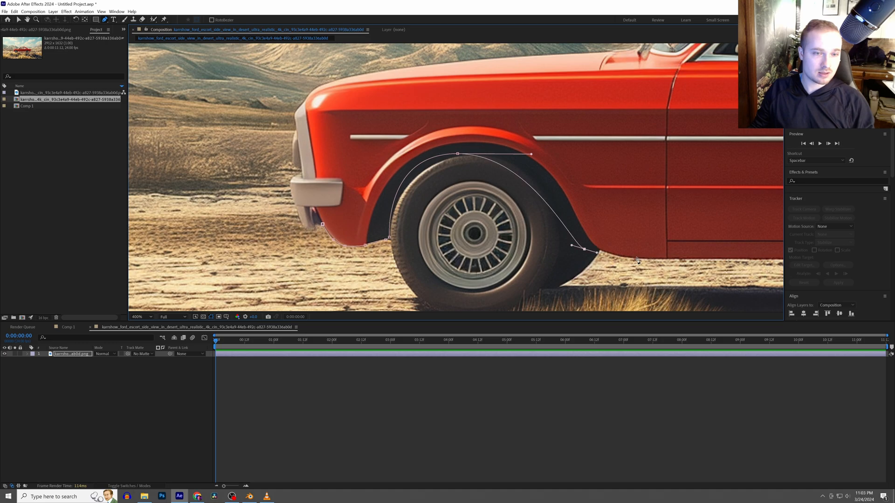
# Mask out the red car's body with the Pen tool, following the roofline, bumpers and wheel arches and leaving out the wheels
pyautogui.moveTo(474, 107); pyautogui.dragTo(570, 110)
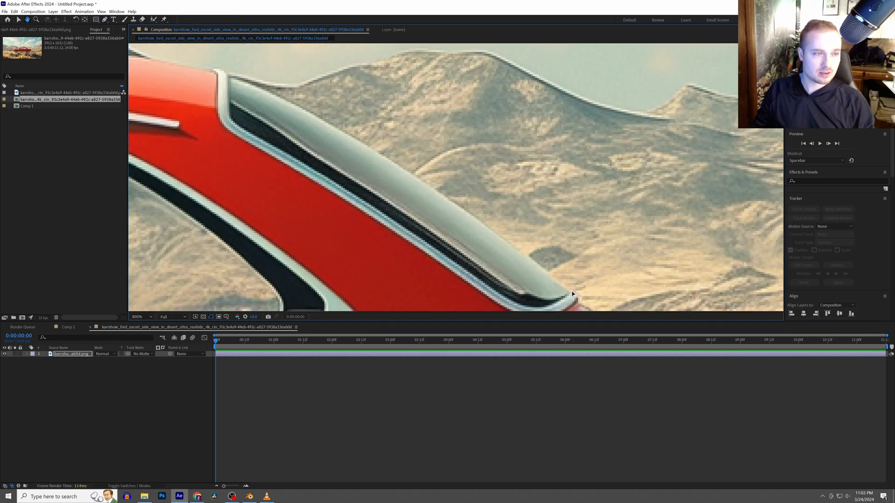
pyautogui.moveTo(215, 70); pyautogui.dragTo(480, 229)
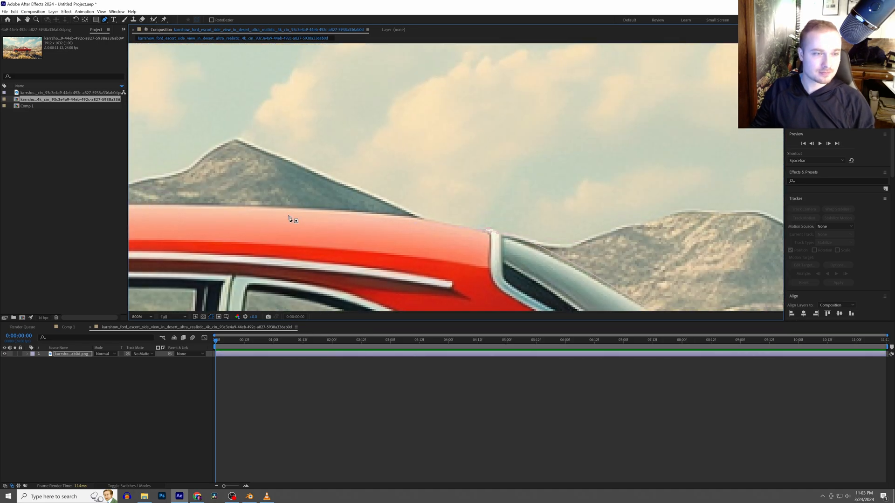
pyautogui.moveTo(233, 219); pyautogui.dragTo(671, 266)
pyautogui.moveTo(374, 256); pyautogui.dragTo(329, 273)
pyautogui.moveTo(233, 289); pyautogui.dragTo(652, 116)
pyautogui.moveTo(666, 203); pyautogui.dragTo(635, 204)
pyautogui.moveTo(215, 298); pyautogui.dragTo(628, 52, button='middle')
pyautogui.moveTo(466, 261); pyautogui.dragTo(436, 147, button='middle')
pyautogui.scroll(-3, 452, 178)
pyautogui.scroll(2, 648, 95)
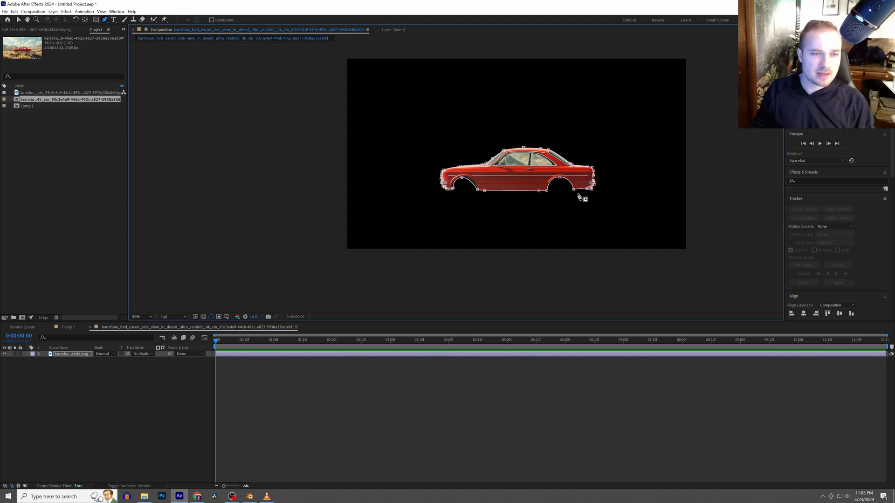
# Isolate the front wheel on its own unmasked car image layer with a circular mask drawn from the hub outward
pyautogui.moveTo(579, 202); pyautogui.dragTo(542, 229, button='middle')
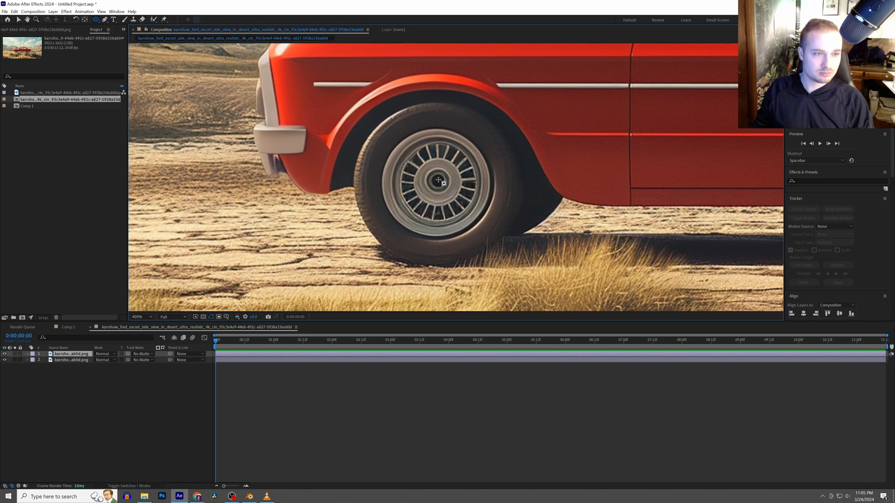
pyautogui.keyDown('ctrl'); pyautogui.keyDown('shift'); pyautogui.moveTo(438, 181); pyautogui.dragTo(519, 233); pyautogui.keyUp('shift'); pyautogui.keyUp('ctrl')
pyautogui.hotkey('ctrl', 'shift', 'a')
pyautogui.scroll(-3, 531, 234)
pyautogui.scroll(1, 508, 262)
pyautogui.click(460, 357)
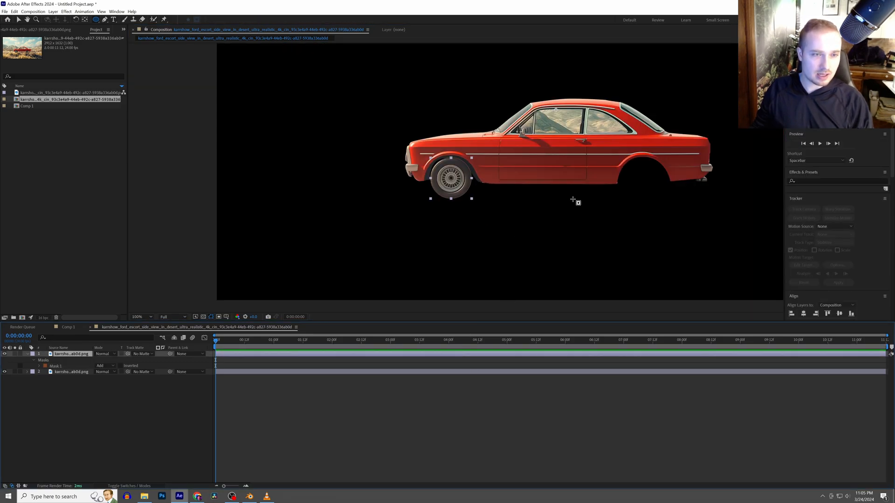
# Place the front wheel layer's anchor point at the hub centre, checking it with test rotations and undoing each one
pyautogui.press('y')
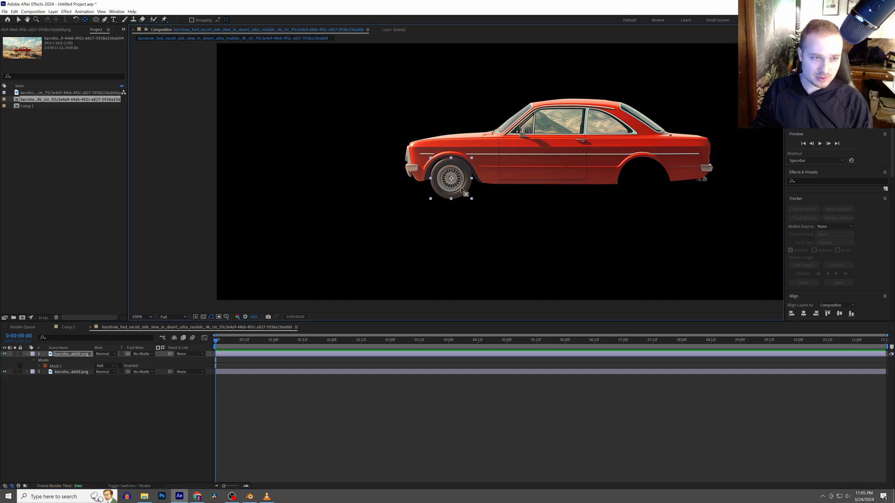
pyautogui.moveTo(466, 174); pyautogui.dragTo(435, 220)
pyautogui.scroll(1, 448, 180)
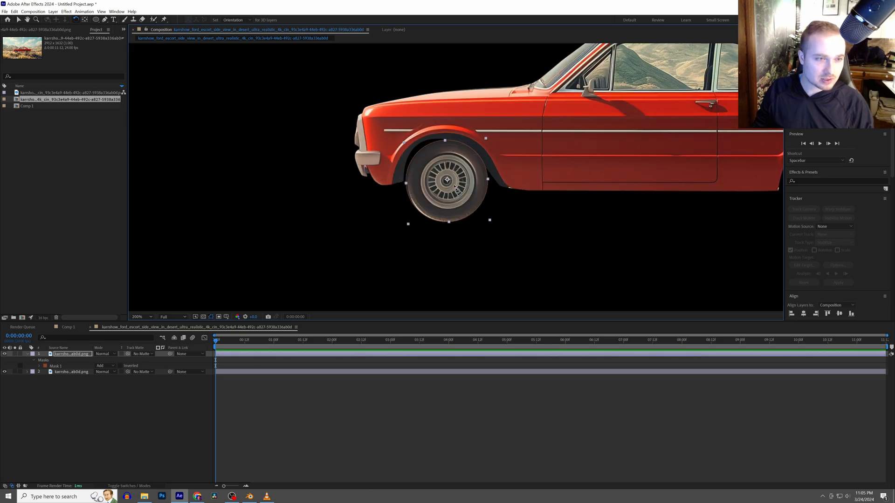
pyautogui.hotkey('ctrl', 'z')
pyautogui.moveTo(448, 180); pyautogui.dragTo(448, 179)
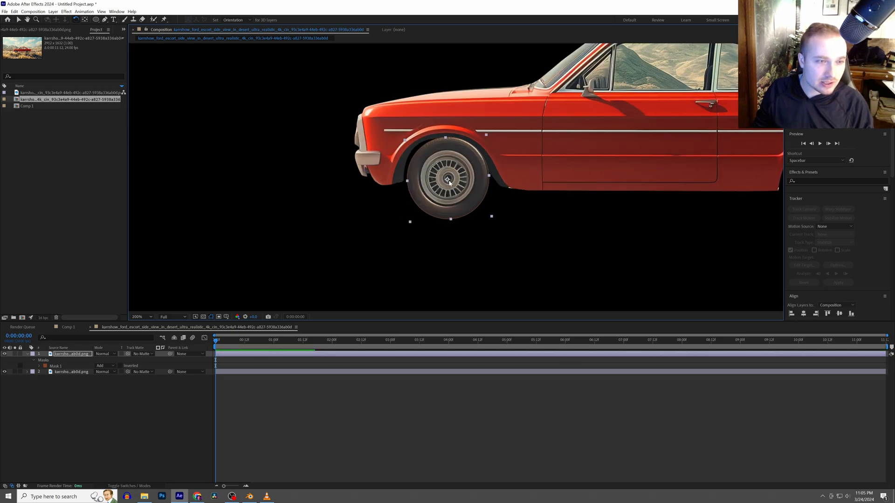
pyautogui.hotkey('ctrl', 'z')
pyautogui.press('y')
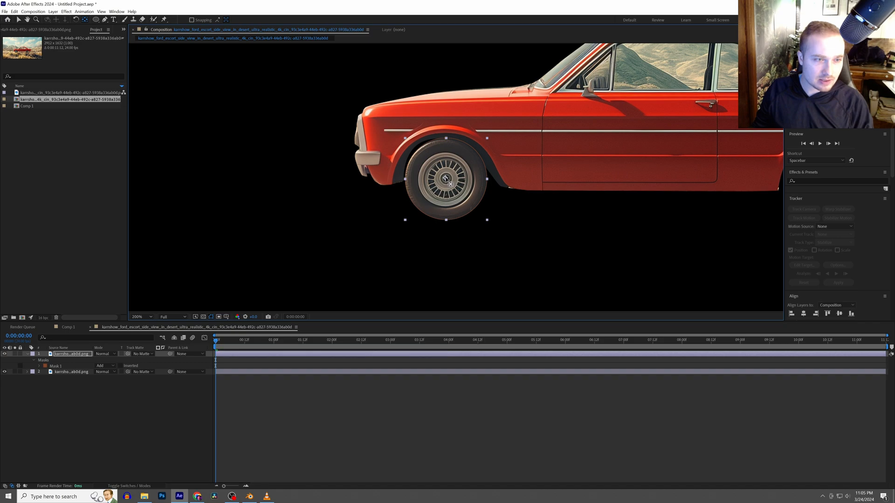
pyautogui.press('w')
pyautogui.moveTo(460, 190); pyautogui.dragTo(484, 206)
pyautogui.hotkey('ctrl', 'z')
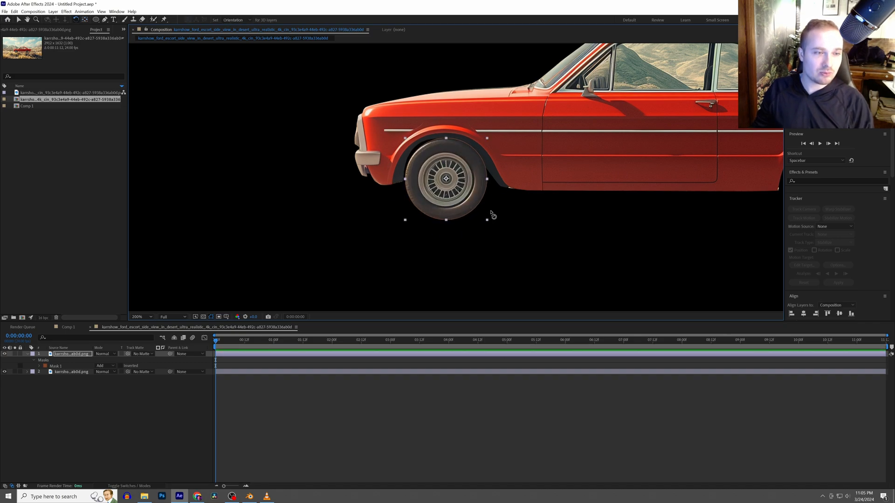
# Duplicate the front wheel layer and move the copy into the car's rear wheel arch
pyautogui.scroll(-3, 495, 207)
pyautogui.scroll(2, 491, 204)
pyautogui.moveTo(518, 211); pyautogui.dragTo(500, 215, button='middle')
pyautogui.click(396, 355)
pyautogui.hotkey('ctrl', 'd')
pyautogui.press('v')
pyautogui.moveTo(433, 195); pyautogui.dragTo(663, 169)
pyautogui.press('w')
pyautogui.hotkey('ctrl', 'z')
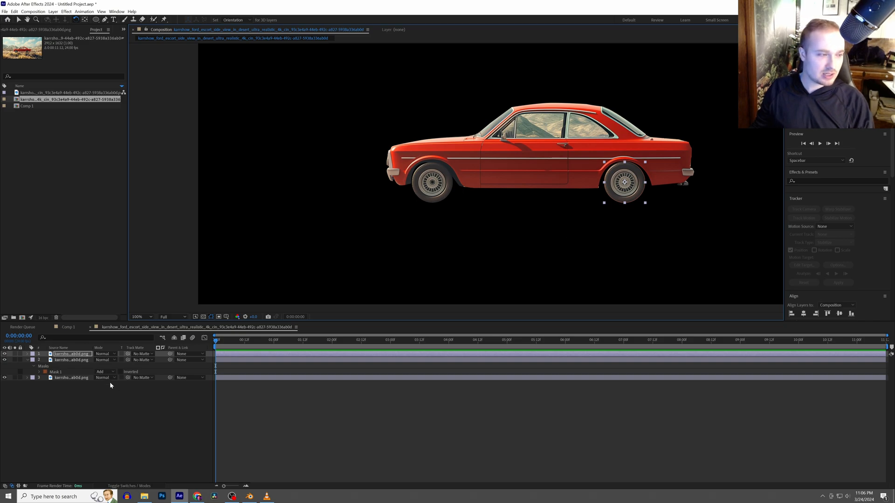
# Add the rotation expression time*60 to the rear wheel layer and preview the spin from the start of the timeline
pyautogui.press('r')
pyautogui.keyDown('alt'); pyautogui.click(45, 361); pyautogui.keyUp('alt')
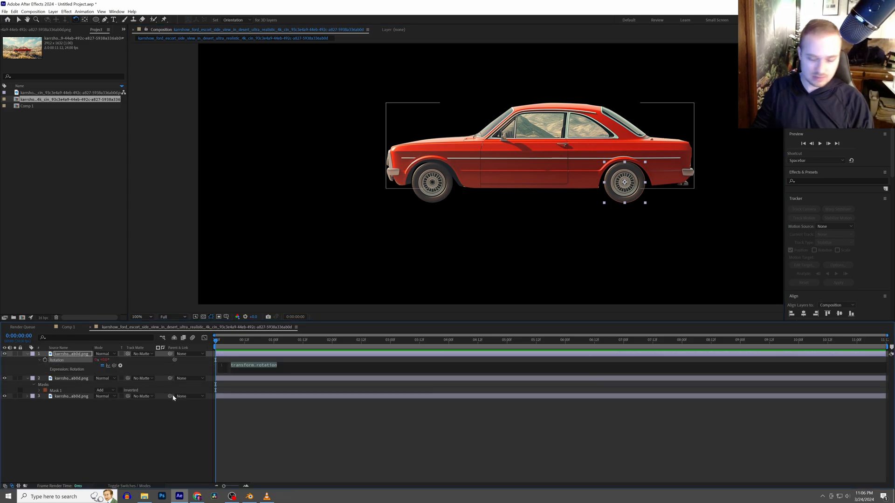
pyautogui.write('time*')
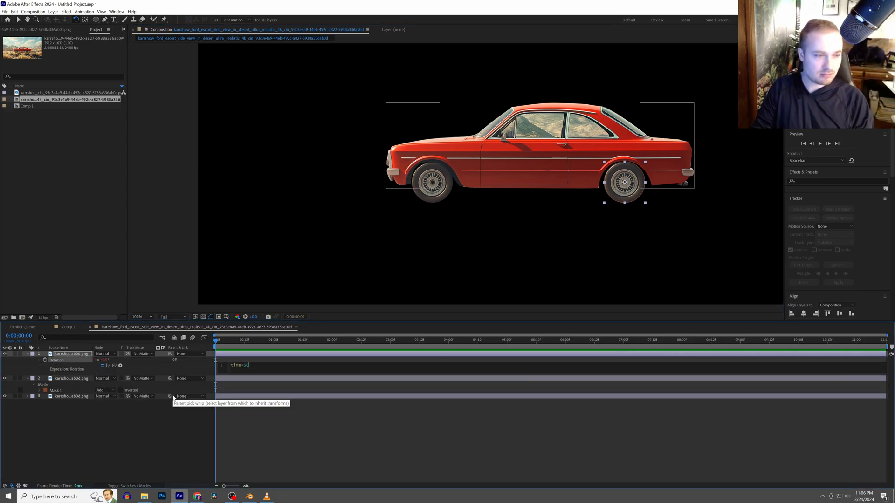
pyautogui.write('60')
pyautogui.click(219, 340)
pyautogui.press('space')
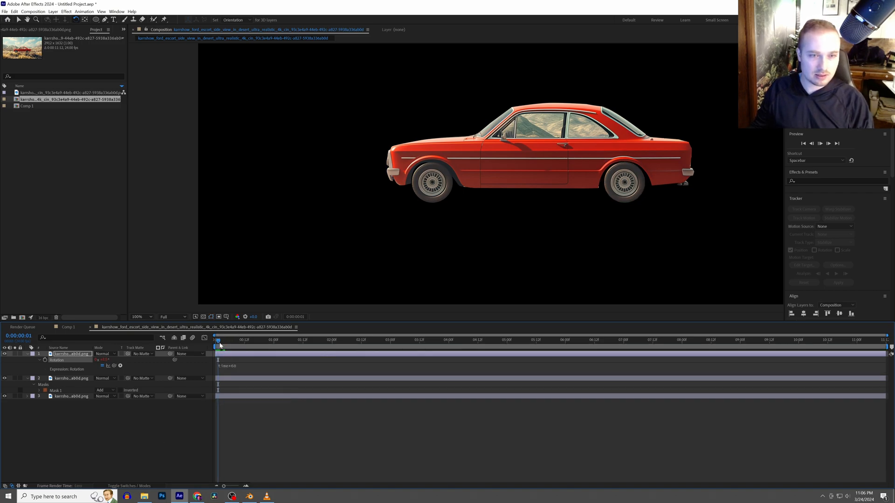
pyautogui.press('space')
pyautogui.click(216, 341)
# Change the rear wheel layer's rotation expression to time*6000 and preview the faster spin
pyautogui.click(239, 364)
pyautogui.click(239, 366)
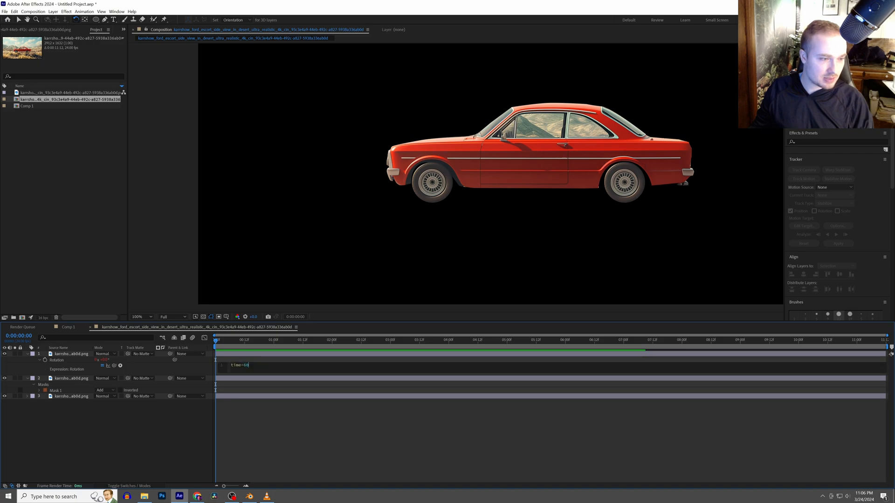
pyautogui.press('BackSpace')
pyautogui.press('BackSpace')
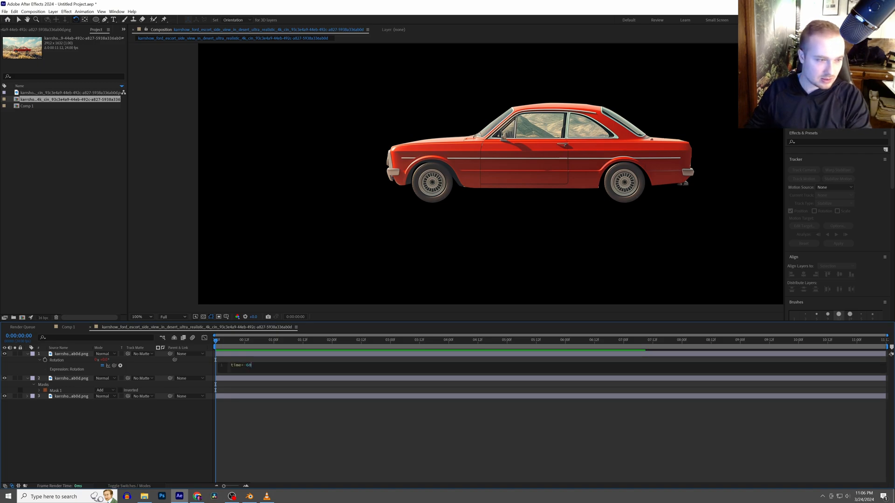
pyautogui.click(253, 420)
pyautogui.press('space')
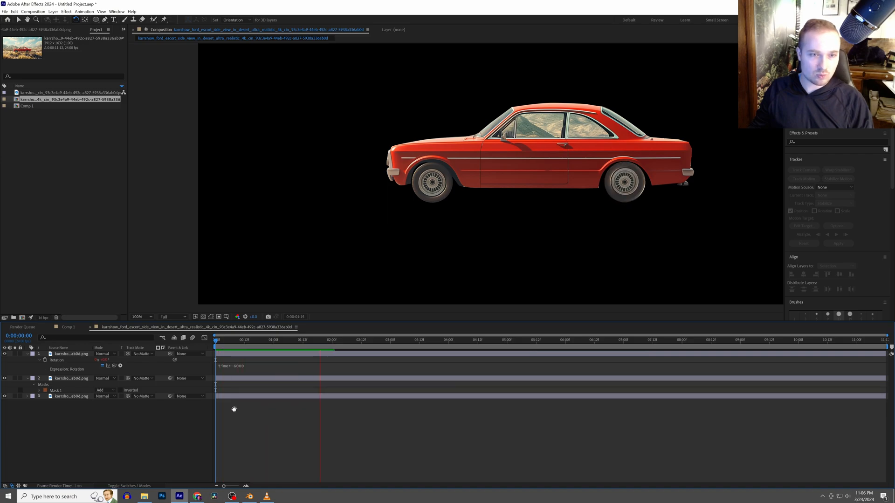
pyautogui.click(272, 341)
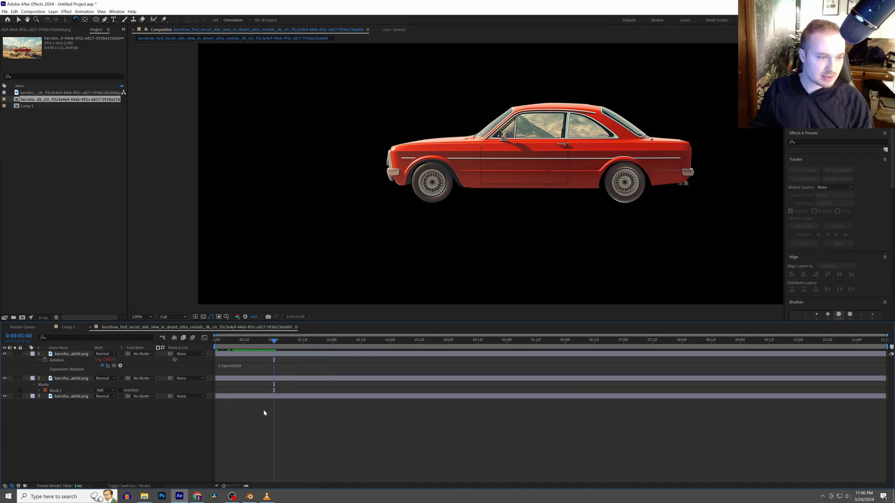
# Try the expression time*6000 on the front wheel layer's opacity and preview it from the first frame
pyautogui.click(52, 380)
pyautogui.press('t')
pyautogui.keyDown('alt'); pyautogui.click(45, 384); pyautogui.keyUp('alt')
pyautogui.write('time*6000')
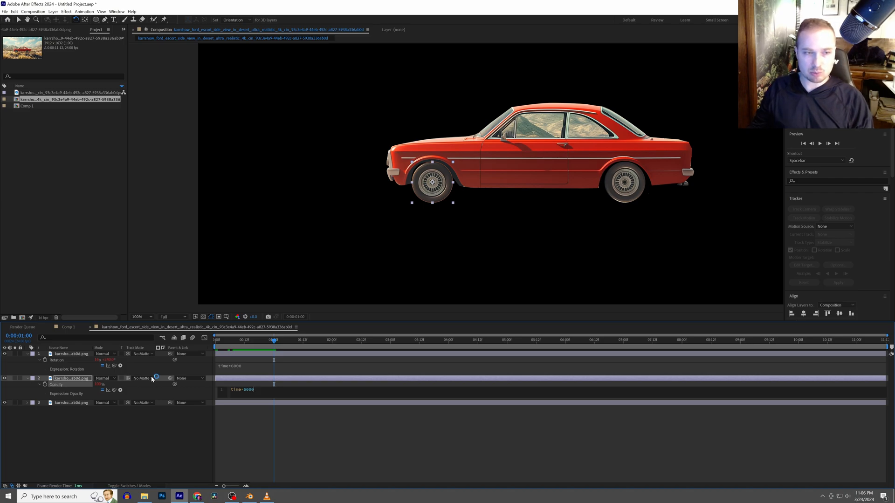
pyautogui.moveTo(254, 346); pyautogui.dragTo(211, 346)
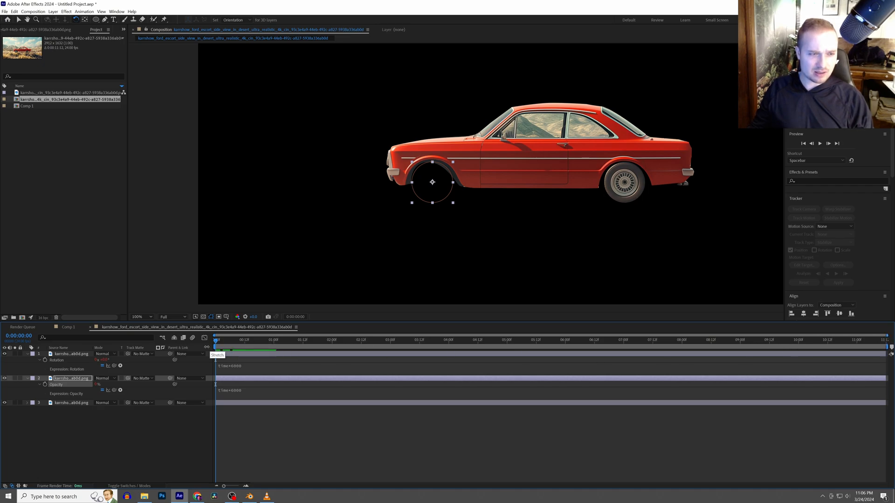
pyautogui.click(223, 346)
pyautogui.moveTo(223, 343)
pyautogui.mouseDown()
pyautogui.moveTo(236, 343)
pyautogui.moveTo(216, 342)
pyautogui.mouseUp()
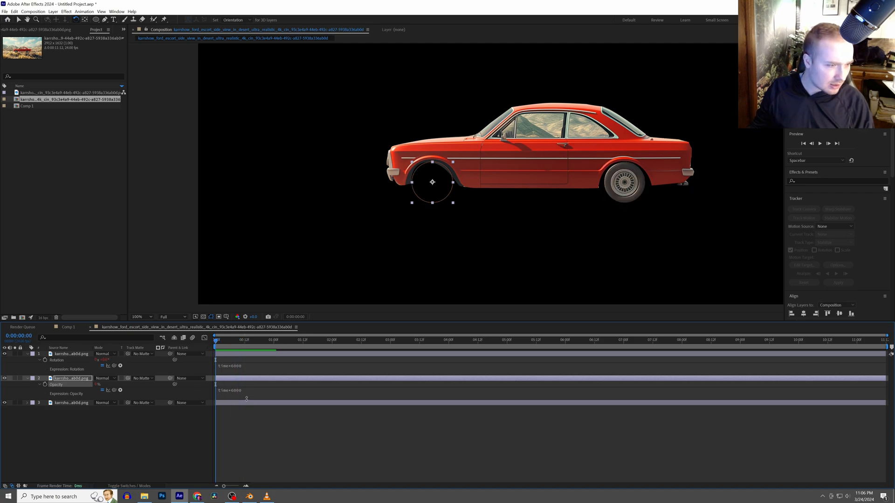
pyautogui.press('space')
pyautogui.press('space')
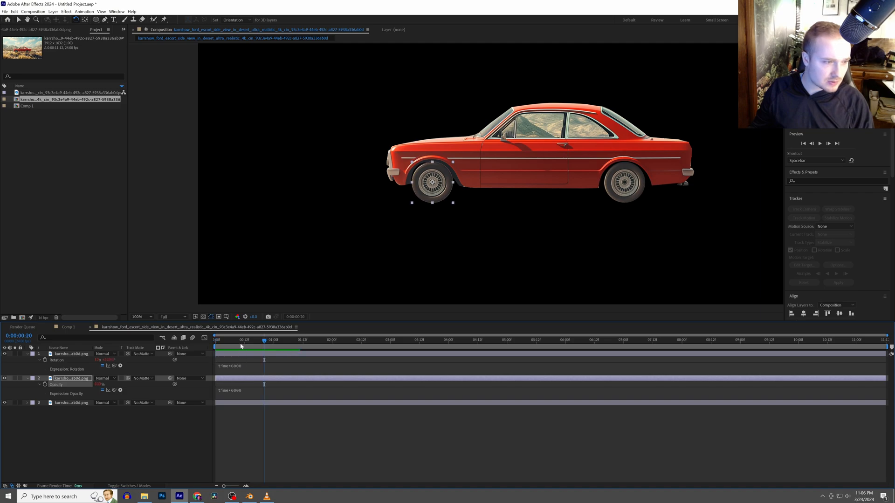
# Replace the front wheel layer with a duplicate of the spinning rear wheel moved into the front wheel arch, and preview both wheels
pyautogui.press('Delete')
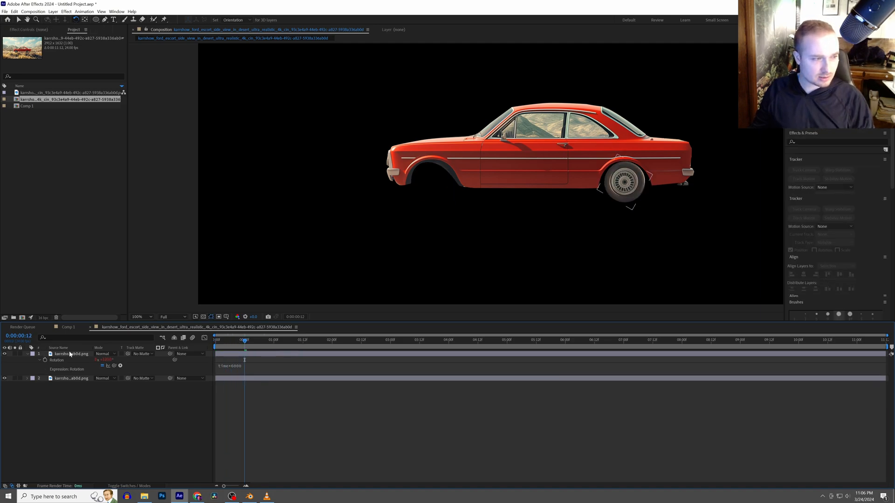
pyautogui.click(71, 355)
pyautogui.hotkey('ctrl', 'd')
pyautogui.press('v')
pyautogui.keyDown('shift'); pyautogui.moveTo(626, 192); pyautogui.dragTo(433, 195); pyautogui.keyUp('shift')
pyautogui.press('space')
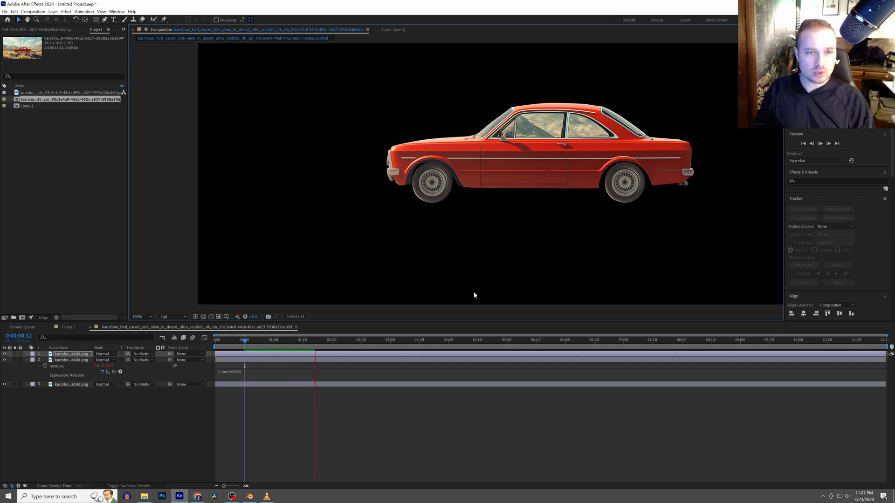
pyautogui.press('space')
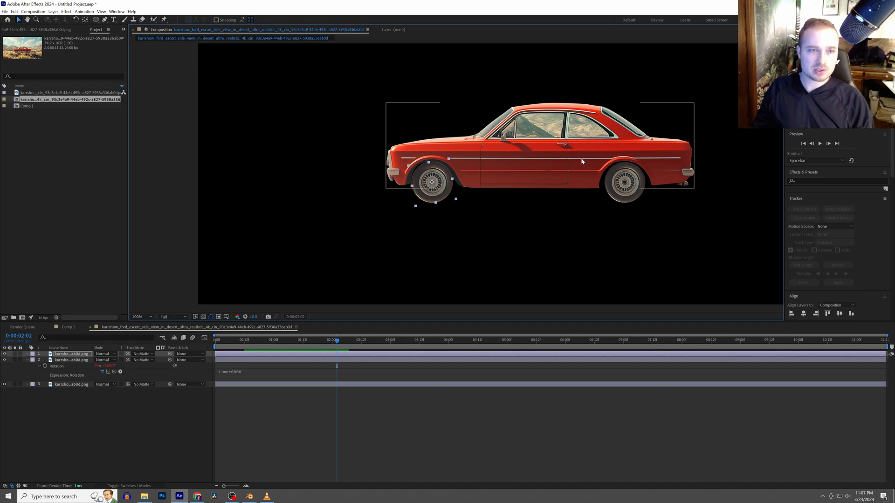
# Examine the assembled car up close and compare it with the reference video car drive test in desert(1).mp4 in VLC
pyautogui.scroll(2, 584, 134)
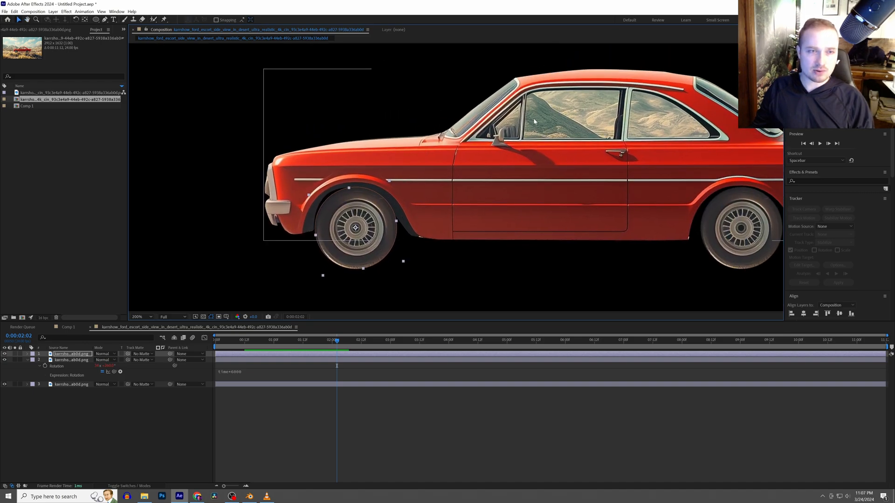
pyautogui.moveTo(621, 127); pyautogui.dragTo(580, 149, button='middle')
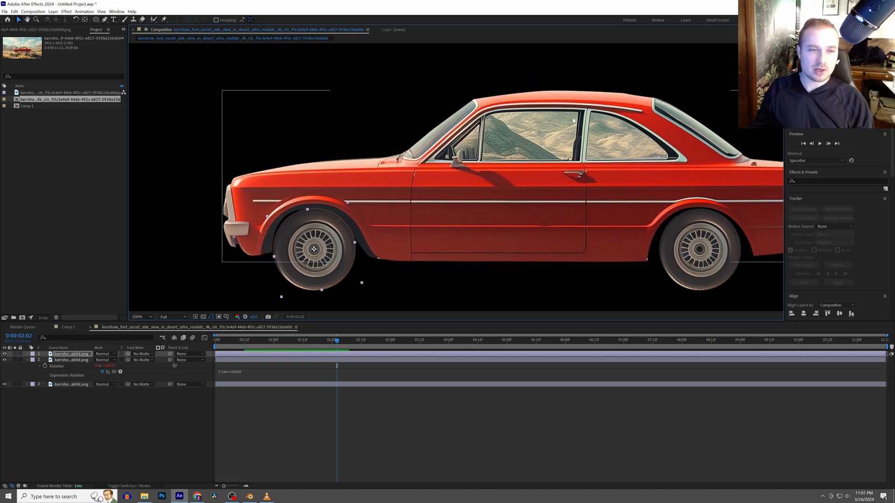
pyautogui.scroll(-2, 449, 248)
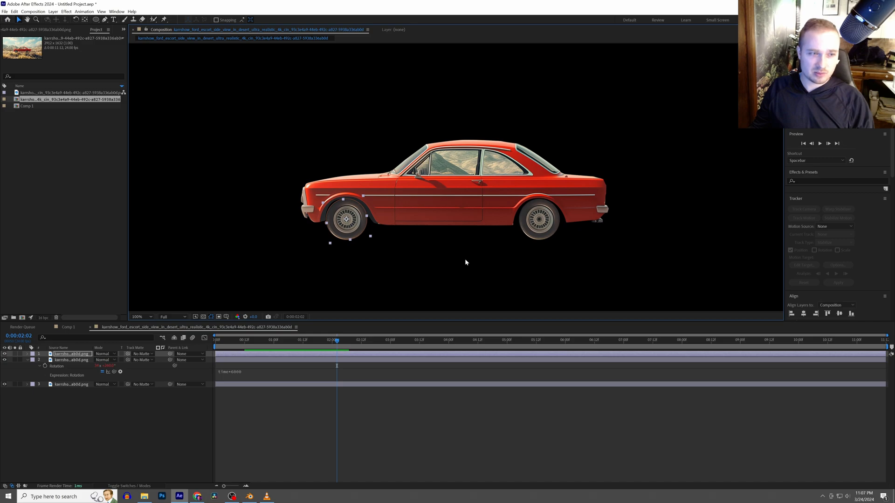
pyautogui.click(483, 214)
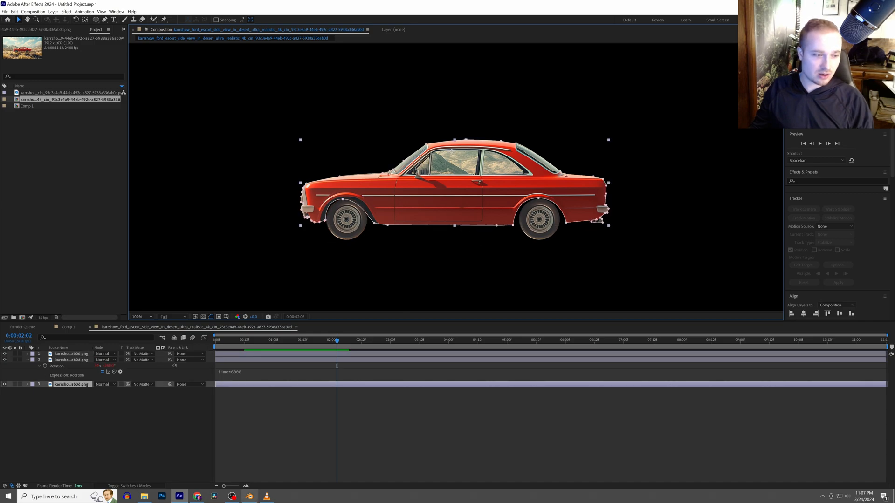
pyautogui.click(267, 497)
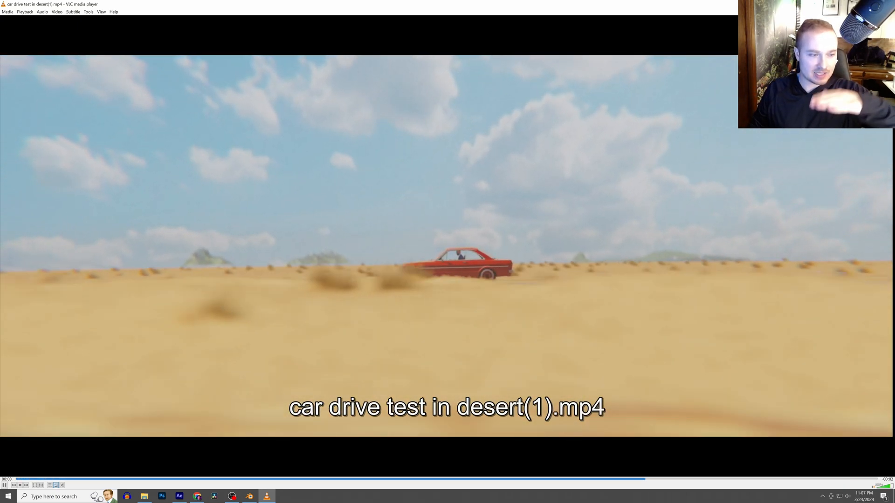
pyautogui.click(267, 497)
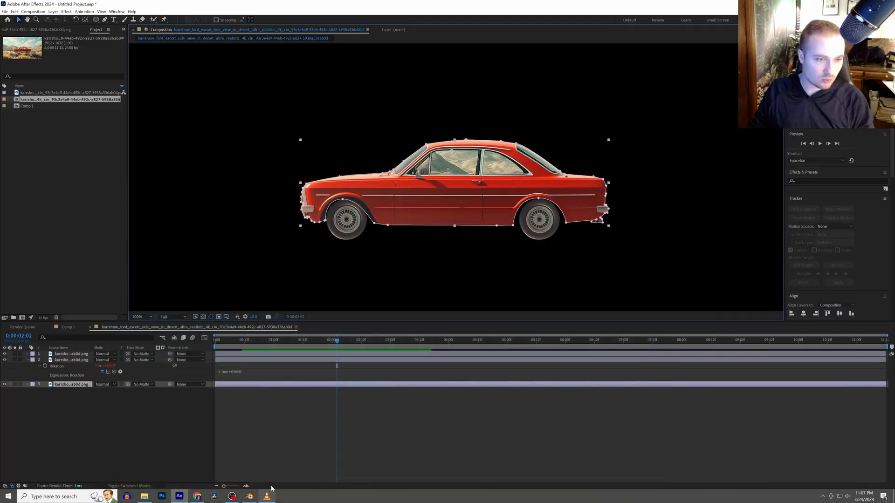
# Add matching Position keyframes to the front wheel layer at the first frame and at about 3.4 seconds, and preview the playback
pyautogui.click(350, 243)
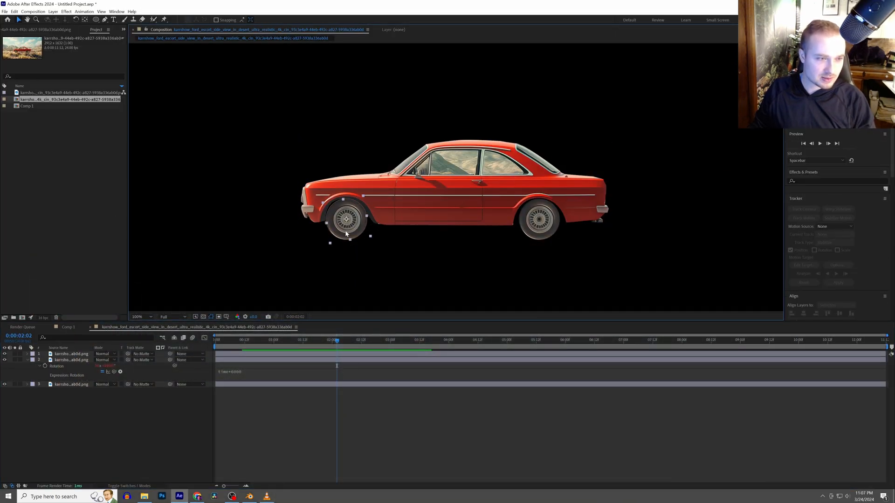
pyautogui.press('p')
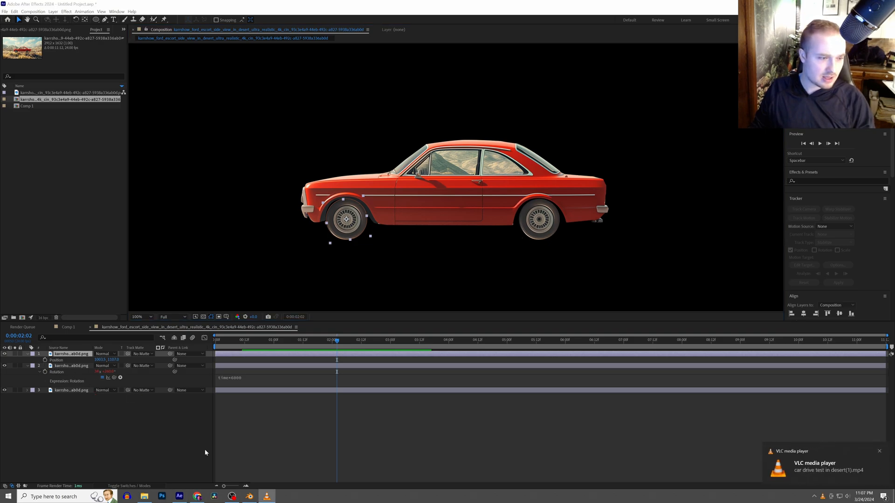
pyautogui.click(45, 361)
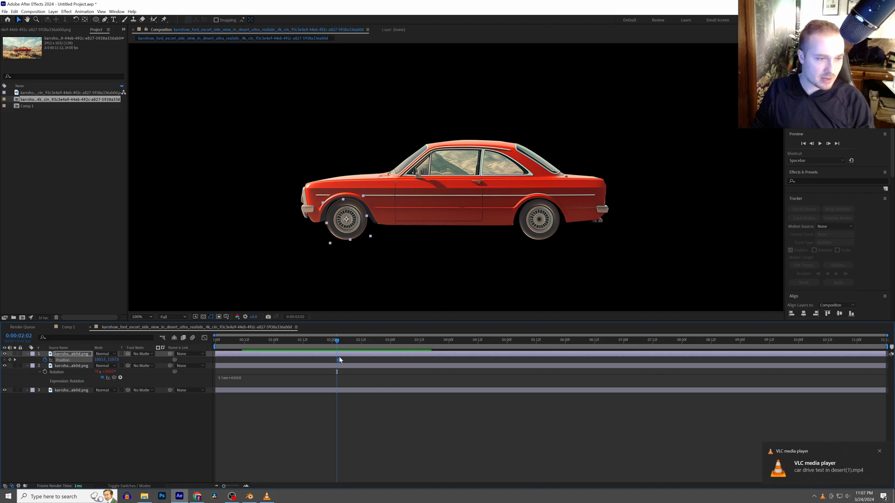
pyautogui.moveTo(389, 362); pyautogui.dragTo(415, 357)
pyautogui.moveTo(359, 341); pyautogui.dragTo(131, 363)
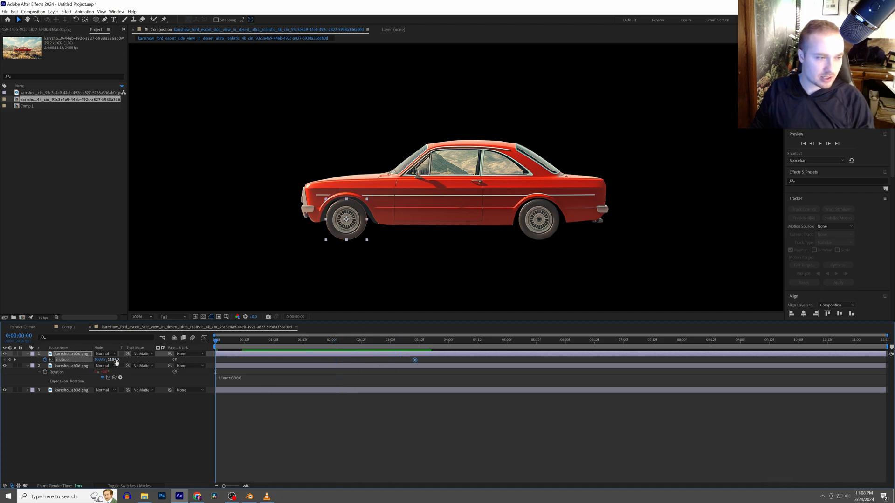
pyautogui.press('space')
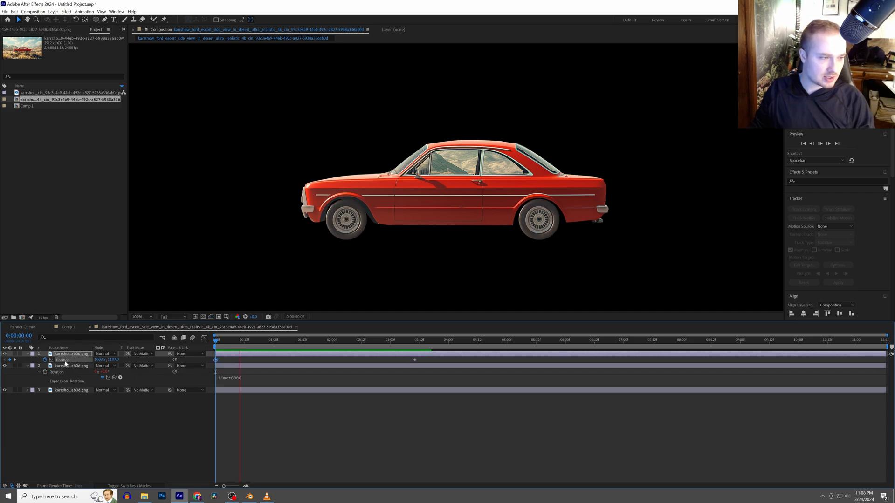
pyautogui.press('space')
# Show the Wiggler and test it on the front wheel's Position keyframes with frequency 5 and magnitude 1, undoing it after a preview
pyautogui.scroll(-10, 814, 176)
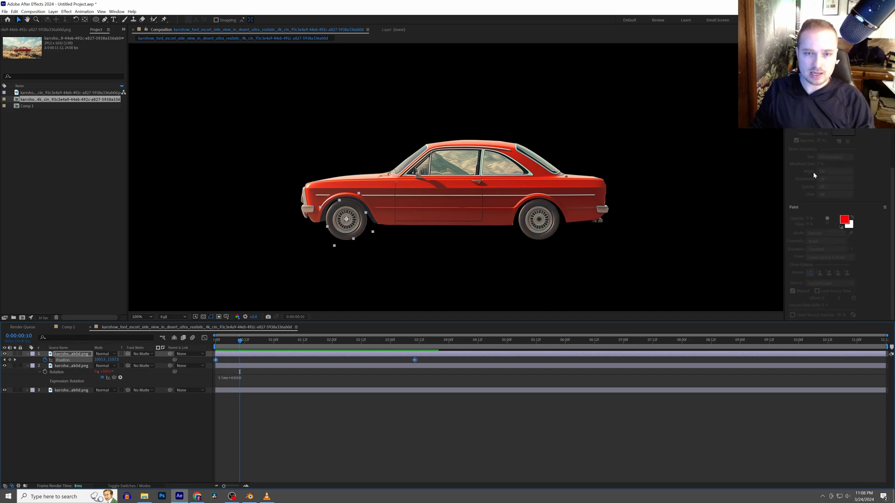
pyautogui.scroll(3, 807, 200)
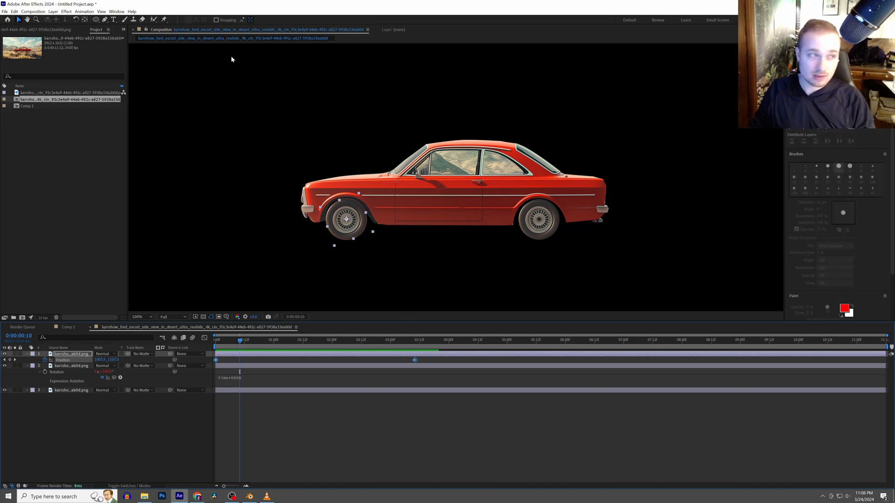
pyautogui.click(117, 11)
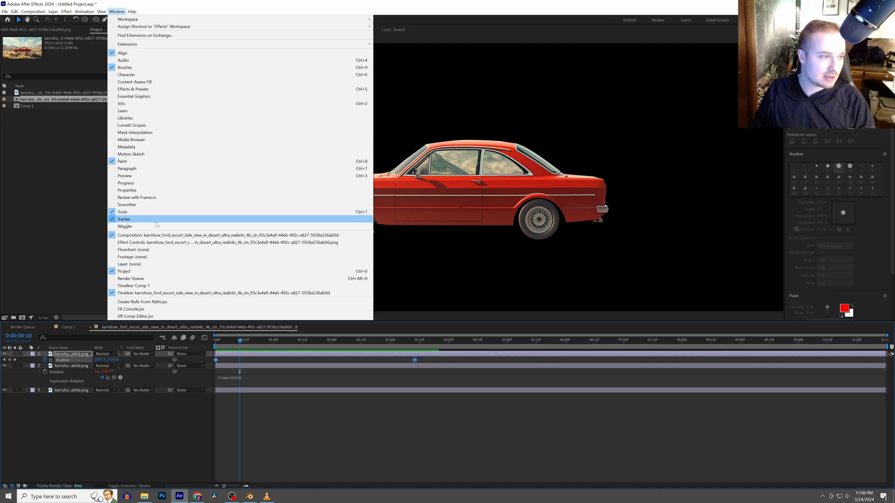
pyautogui.click(156, 226)
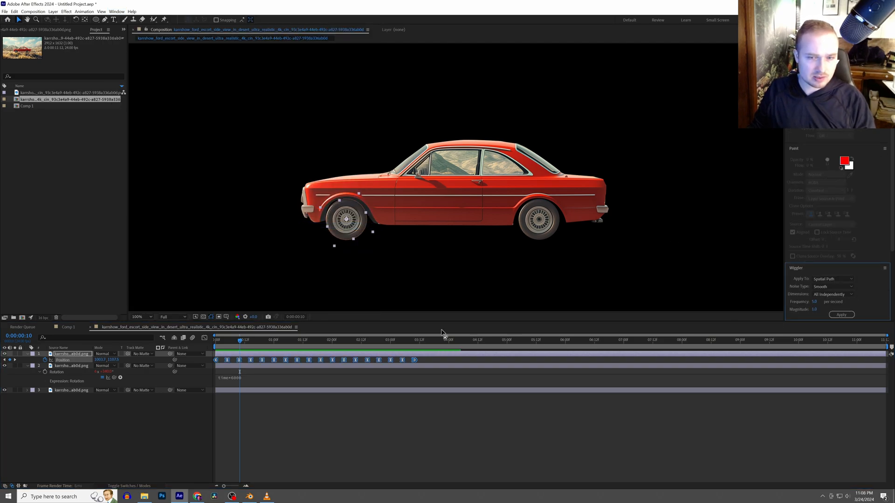
pyautogui.press('space')
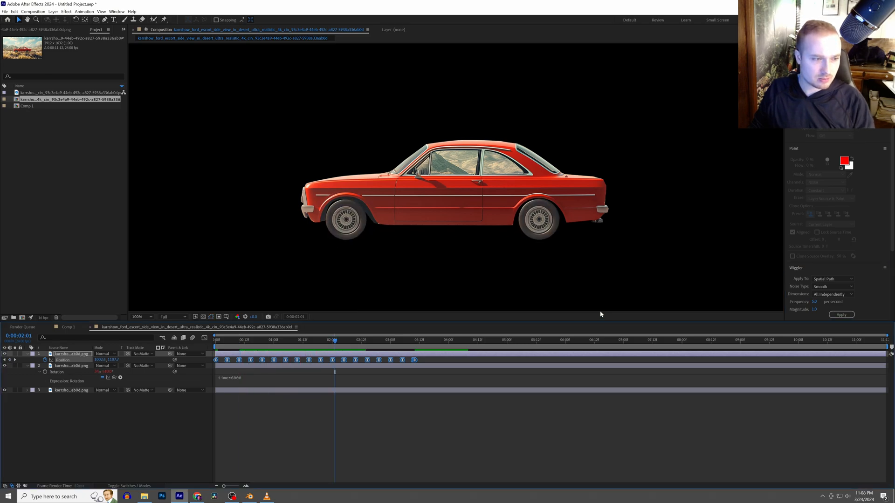
pyautogui.hotkey('ctrl', 'z')
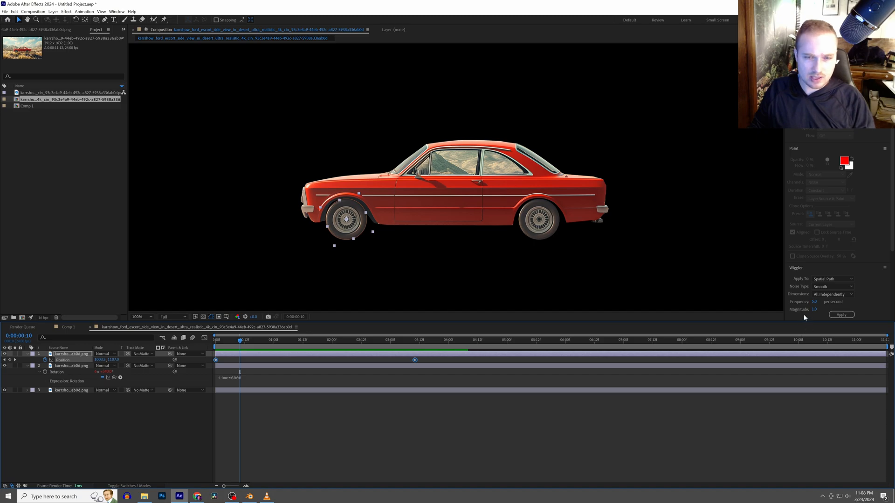
# Apply the Wiggler to the front wheel's Position keyframes with frequency 15 per second and magnitude 5, and preview the shake
pyautogui.click(815, 303)
pyautogui.write('15')
pyautogui.press('Tab')
pyautogui.write('5')
pyautogui.click(840, 315)
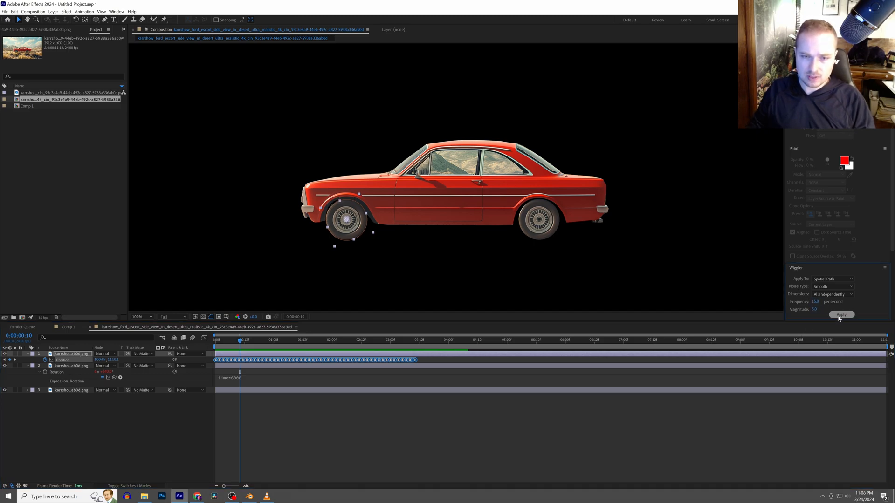
pyautogui.press('space')
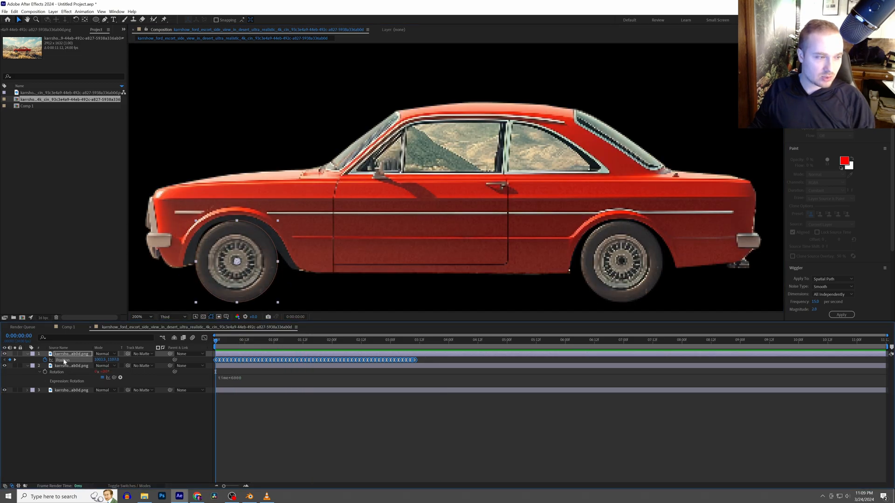
# Add Position keyframes to the rear wheel layer at the first frame and at 0:00:03:10
pyautogui.click(227, 367)
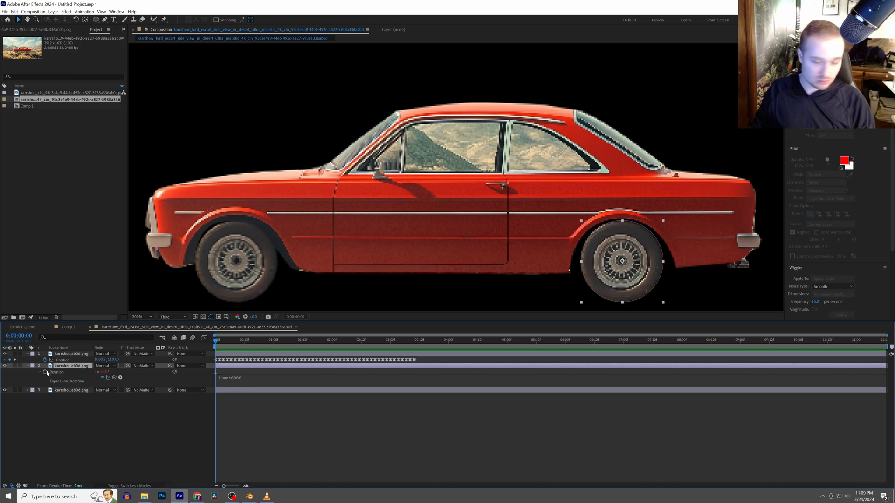
pyautogui.press('p')
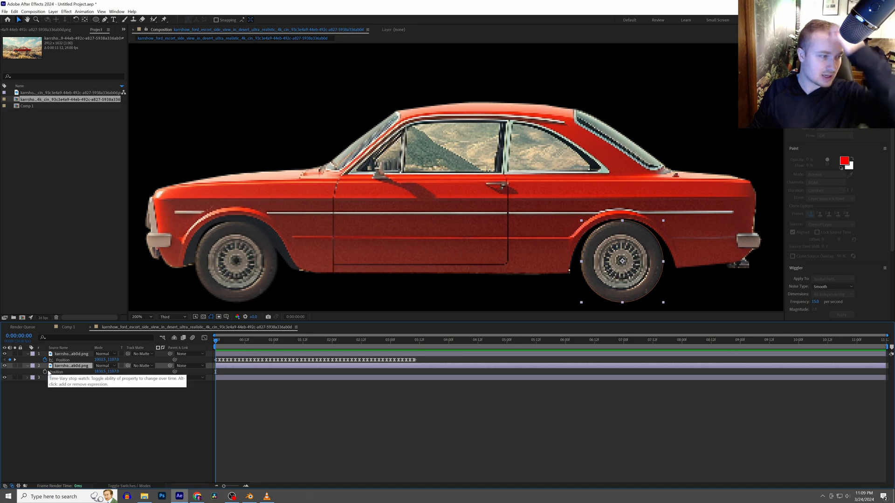
pyautogui.click(45, 372)
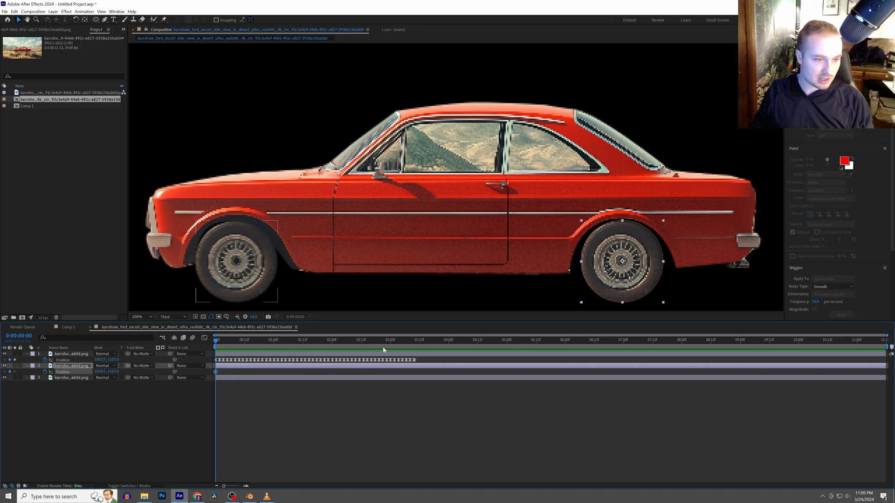
pyautogui.click(415, 343)
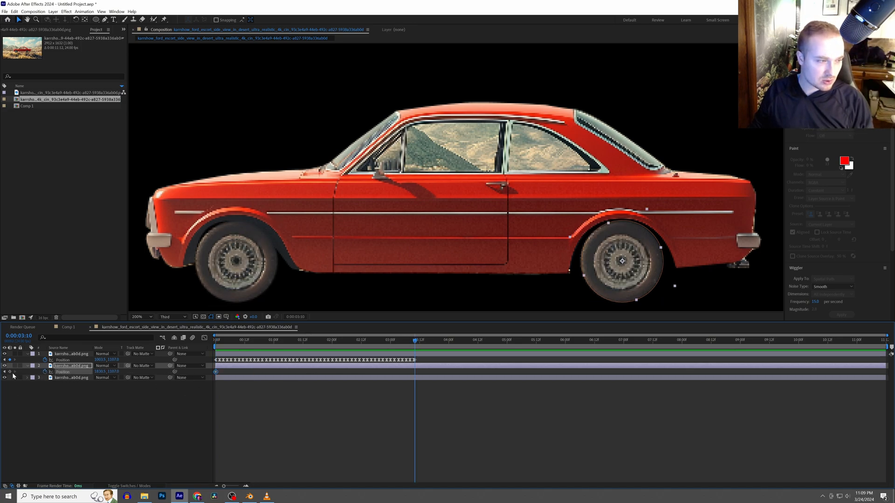
# Apply the Wiggler to the rear wheel's Position keyframes with the front wheel's settings and preview both shaking wheels
pyautogui.click(63, 372)
pyautogui.click(841, 314)
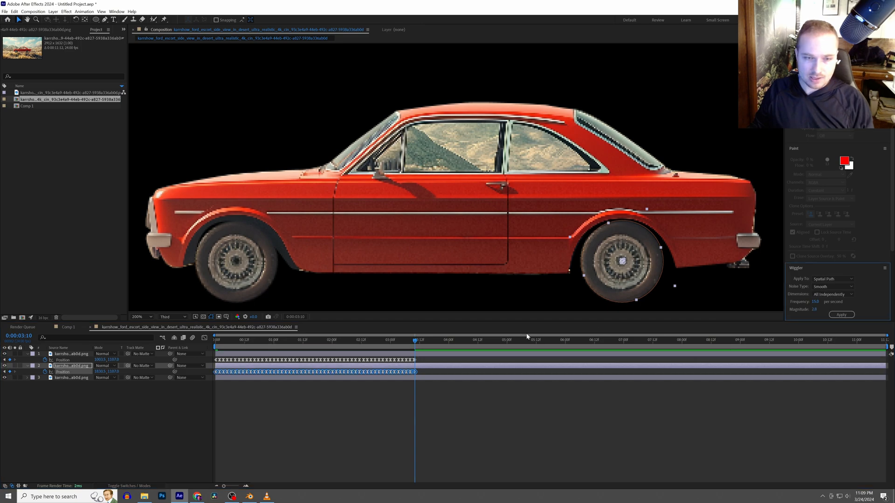
pyautogui.press('space')
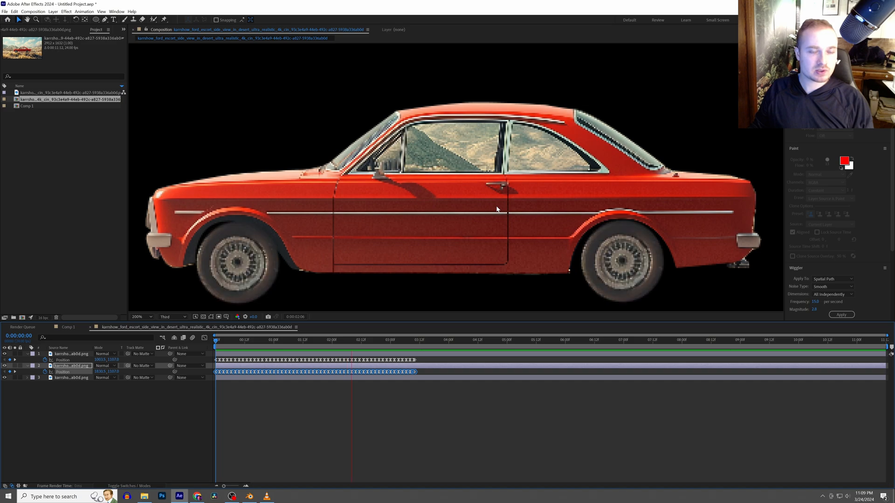
pyautogui.press('space')
pyautogui.scroll(-1, 493, 219)
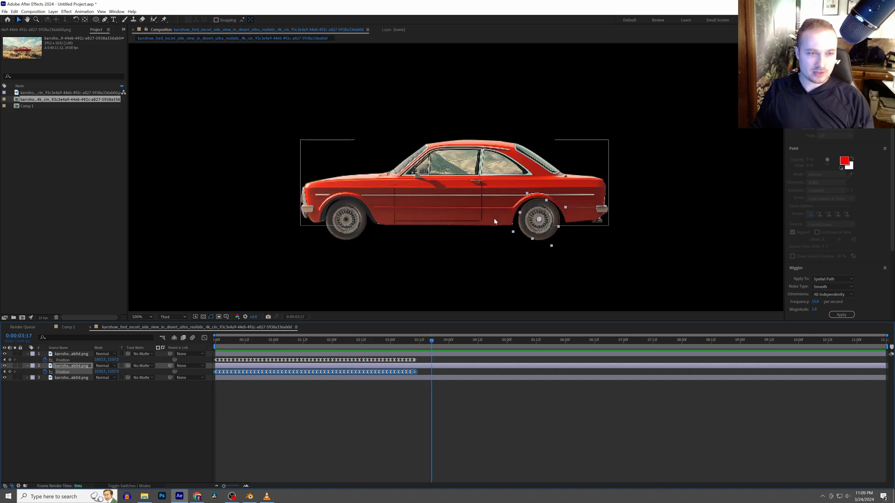
# Turn the car body into a 3D layer and reveal its rotation properties
pyautogui.click(579, 273)
pyautogui.click(477, 195)
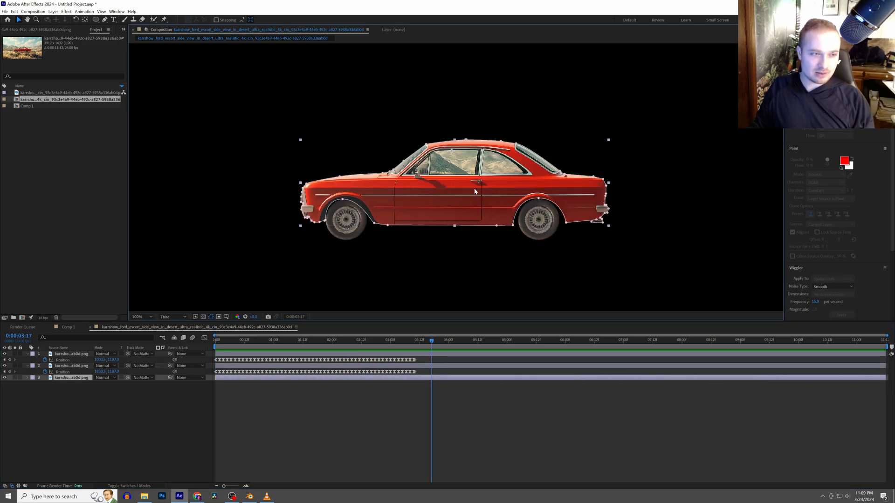
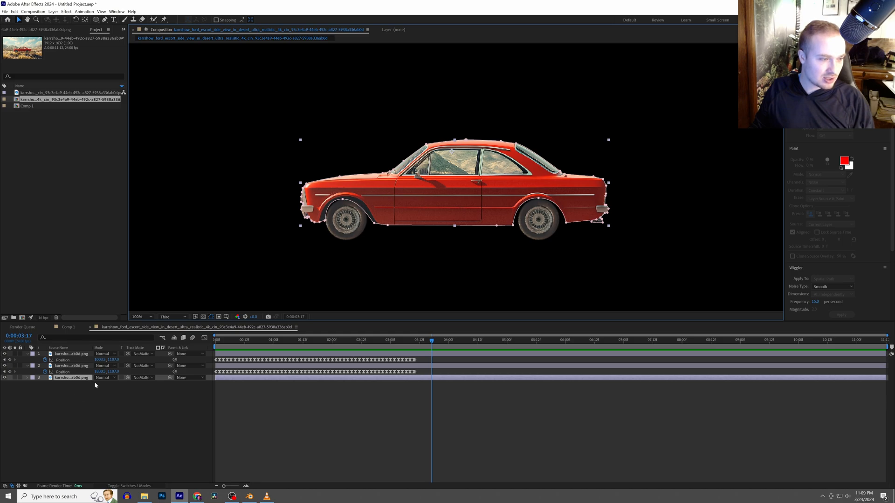
pyautogui.click(133, 485)
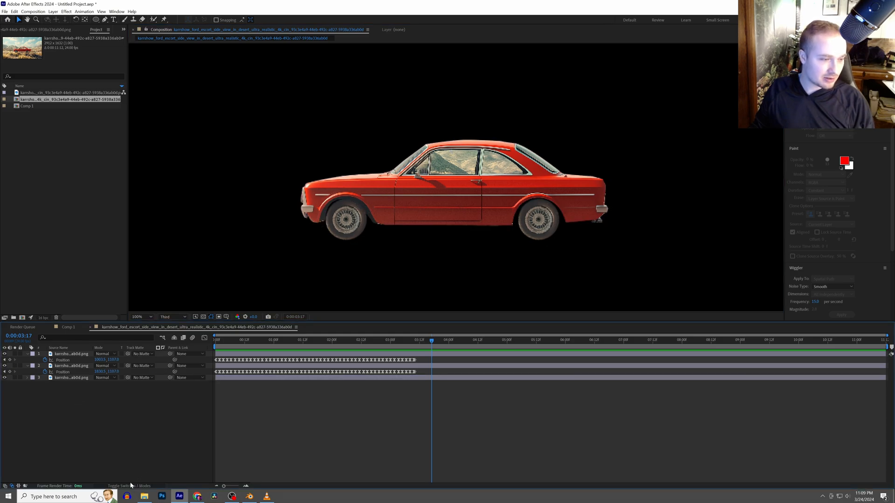
pyautogui.click(133, 377)
pyautogui.click(79, 379)
pyautogui.press('r')
# Try the expression wiggle(2,5) on the car body's Orientation, preview it from near the start, and undo it
pyautogui.click(45, 384)
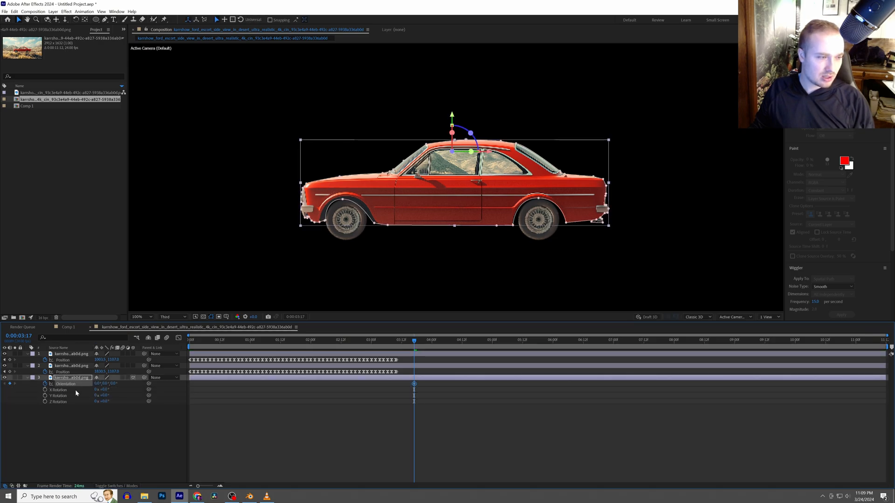
pyautogui.keyDown('alt'); pyautogui.click(44, 384); pyautogui.keyUp('alt')
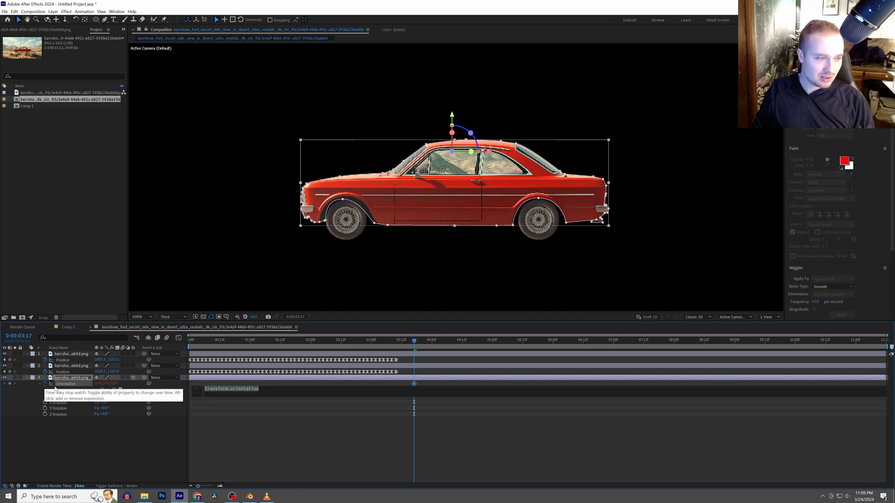
pyautogui.write('wiggle')
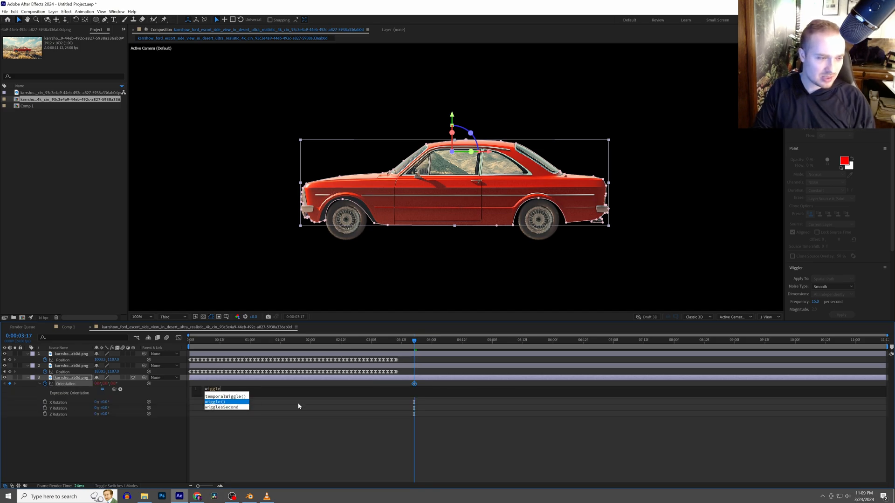
pyautogui.press('Return')
pyautogui.write('2,5')
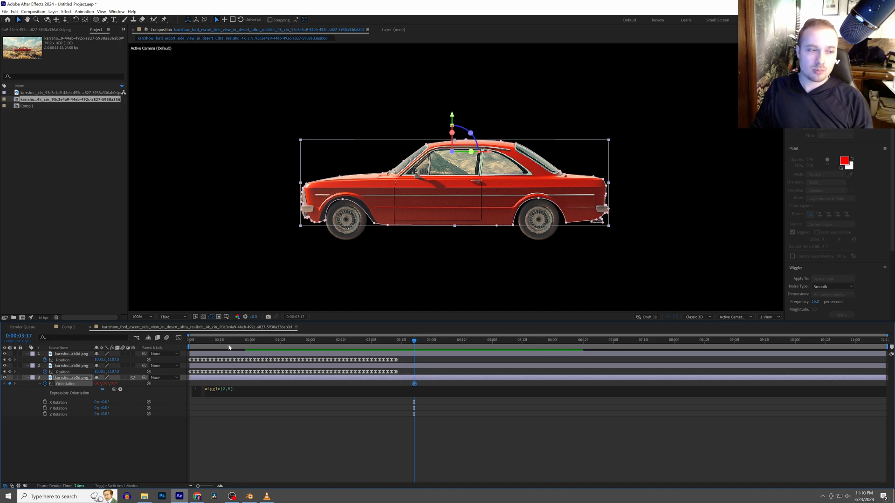
pyautogui.moveTo(223, 343)
pyautogui.mouseDown()
pyautogui.moveTo(190, 344)
pyautogui.moveTo(206, 346)
pyautogui.mouseUp()
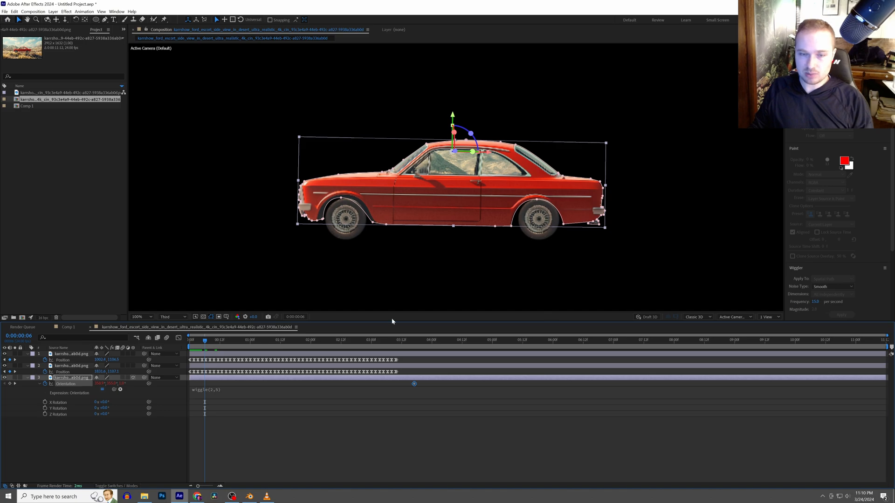
pyautogui.press('space')
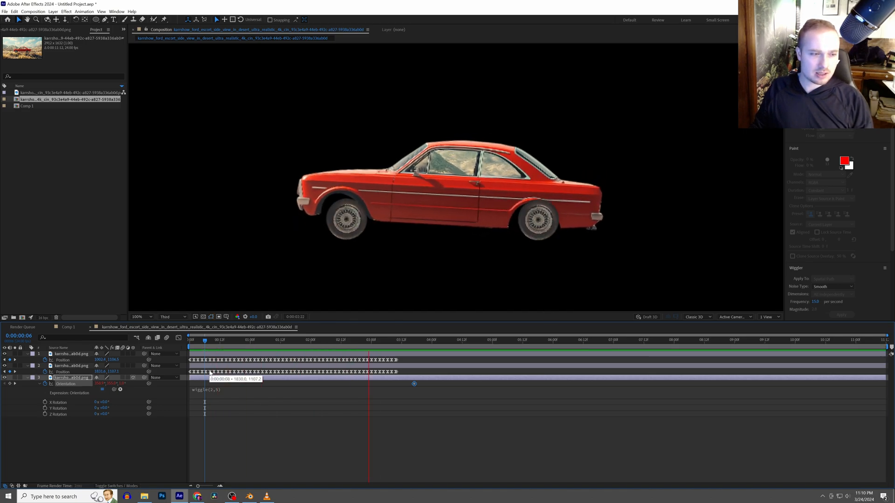
pyautogui.hotkey('ctrl', 'z')
pyautogui.hotkey('ctrl', 'z')
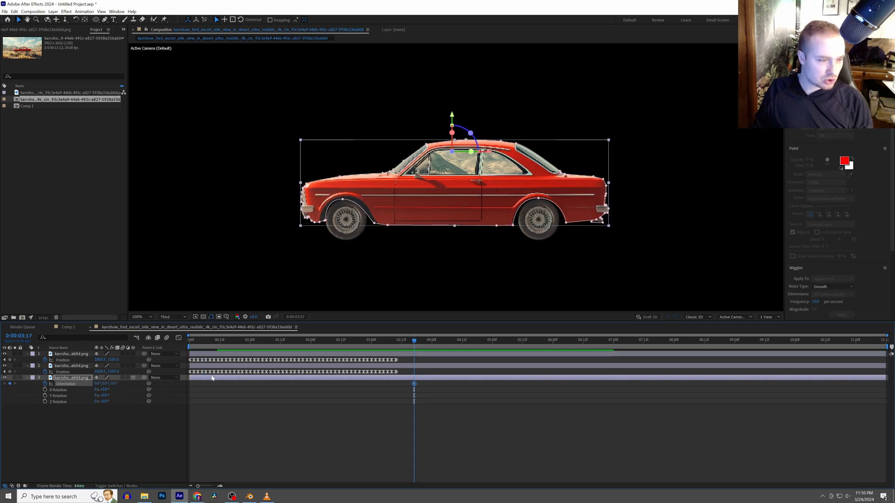
# Add a wiggle expression with a frequency below 1 and an amplitude of 2 to the car body's Orientation, and preview it
pyautogui.keyDown('alt'); pyautogui.click(45, 384); pyautogui.keyUp('alt')
pyautogui.write('wiggle(2')
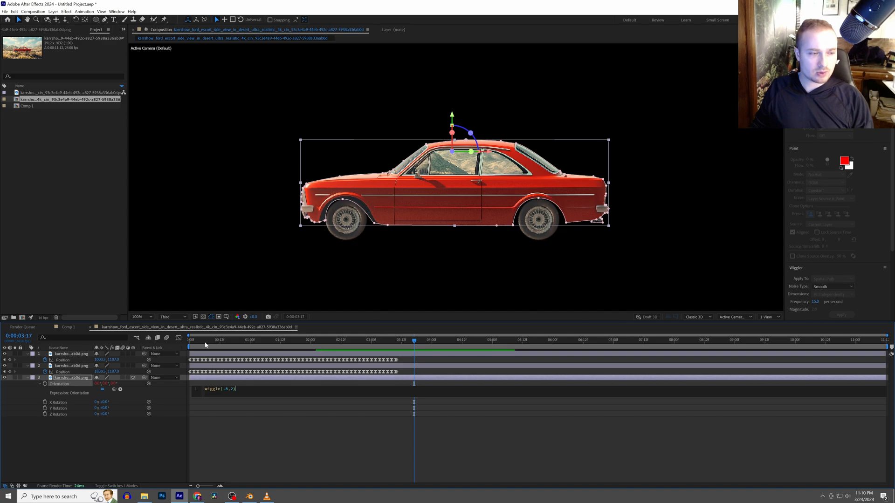
pyautogui.click(192, 345)
pyautogui.press('space')
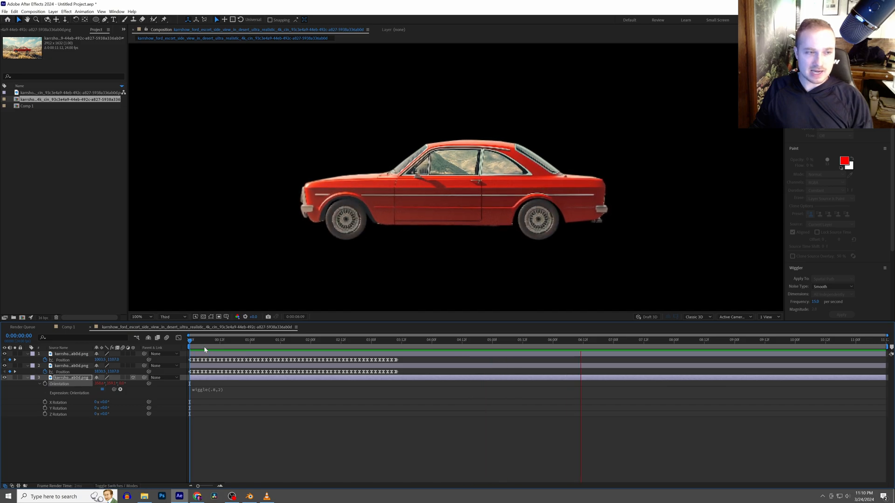
pyautogui.press('space')
pyautogui.click(190, 343)
pyautogui.press('space')
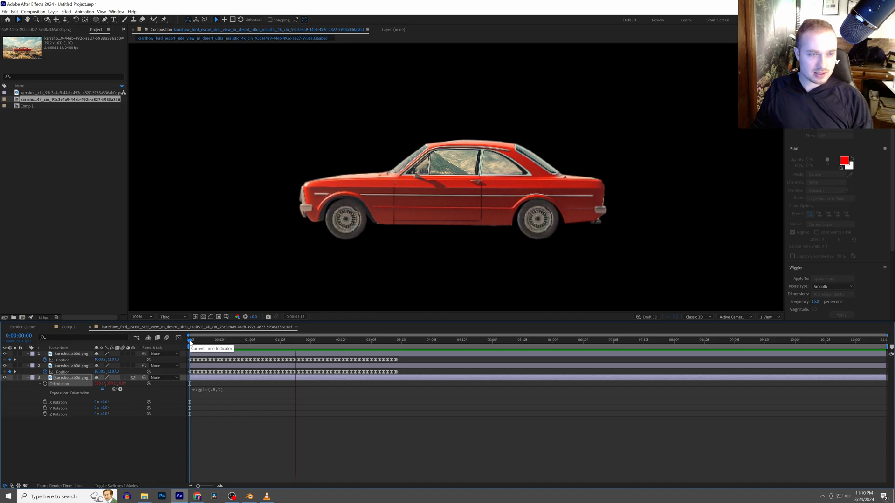
pyautogui.press('space')
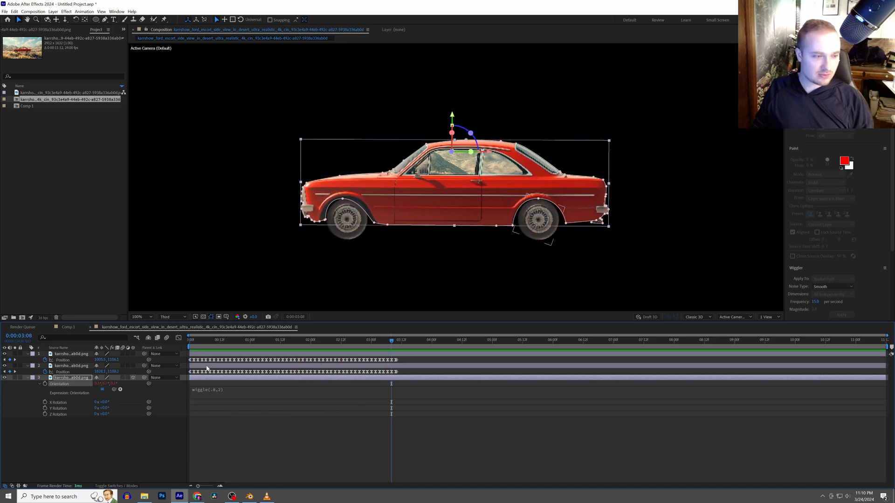
# Reduce the amplitude in the car body's wiggle expression to 1 and preview the motion
pyautogui.click(220, 390)
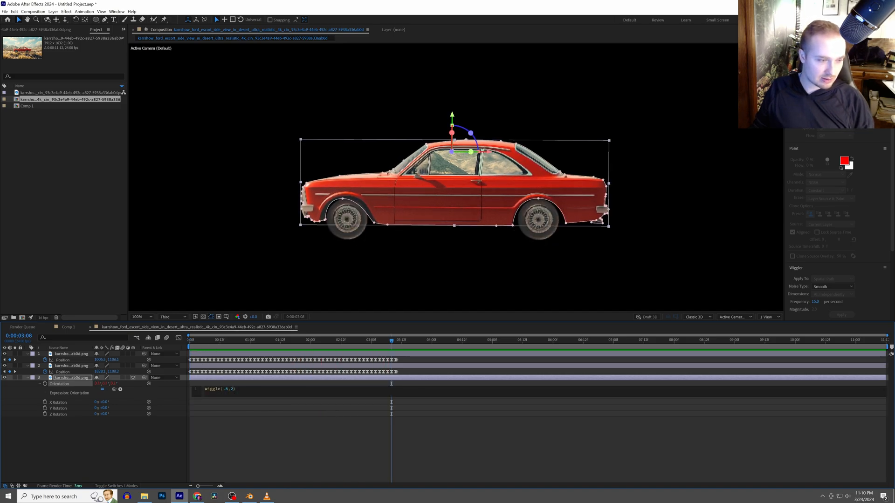
pyautogui.press('BackSpace')
pyautogui.write('1')
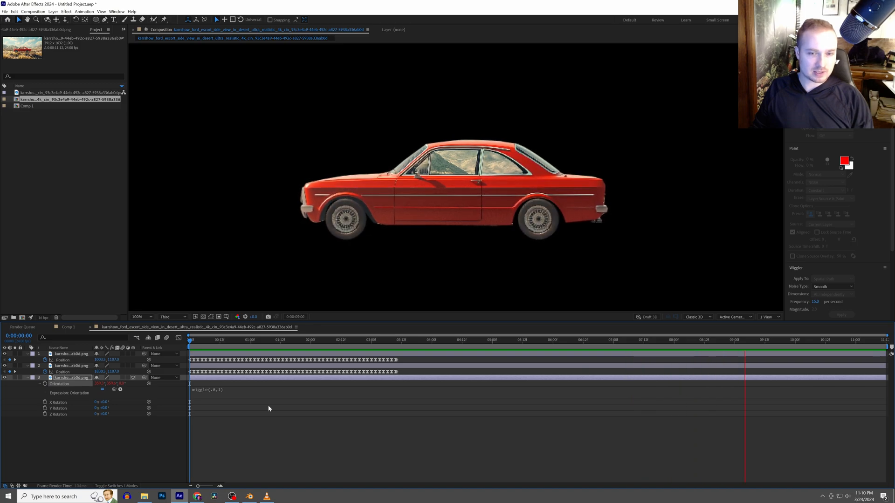
pyautogui.press('space')
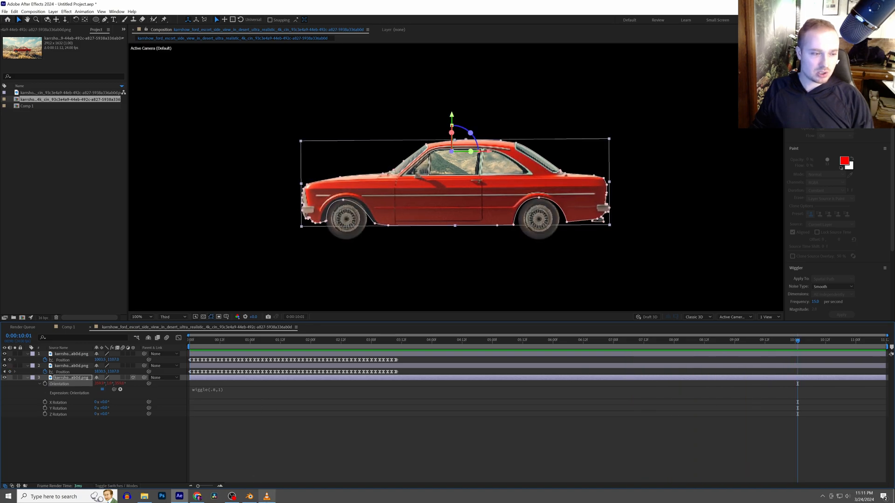
# Switch to Blender, import the movie ford escort anim2.mov as an image plane, and scale it up in the desert
pyautogui.click(251, 497)
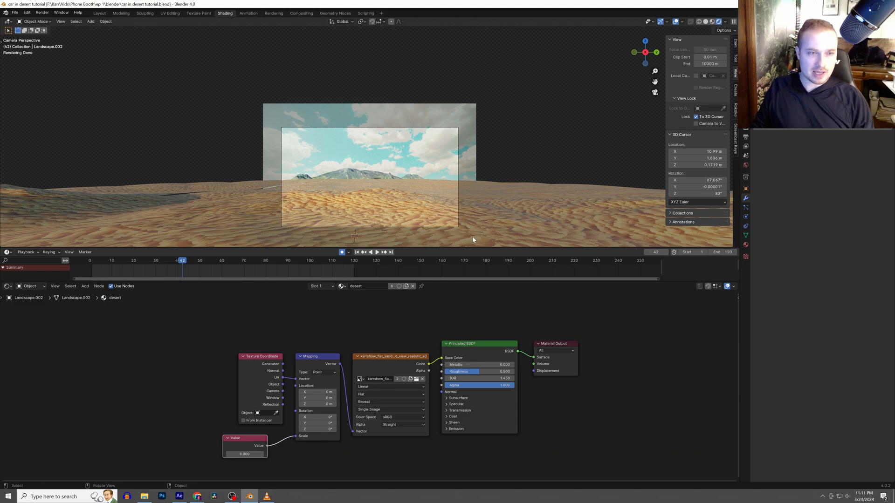
pyautogui.hotkey('shift', 'a')
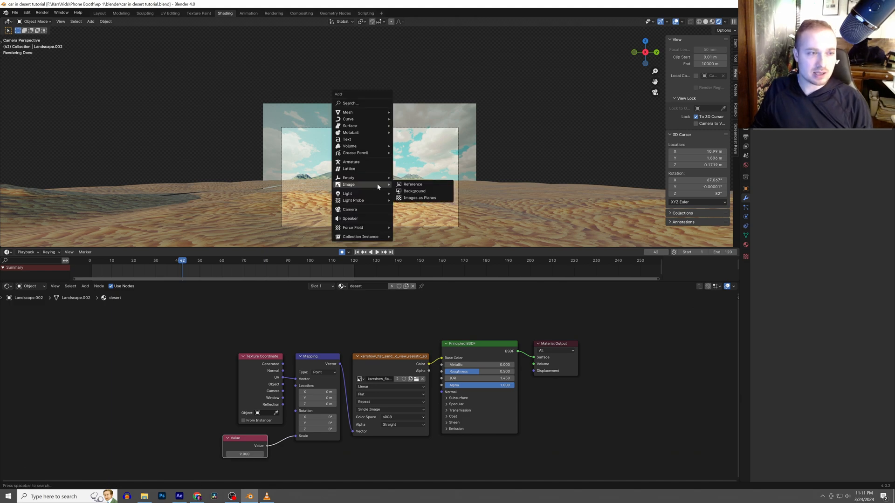
pyautogui.moveTo(380, 185)
pyautogui.click(404, 198)
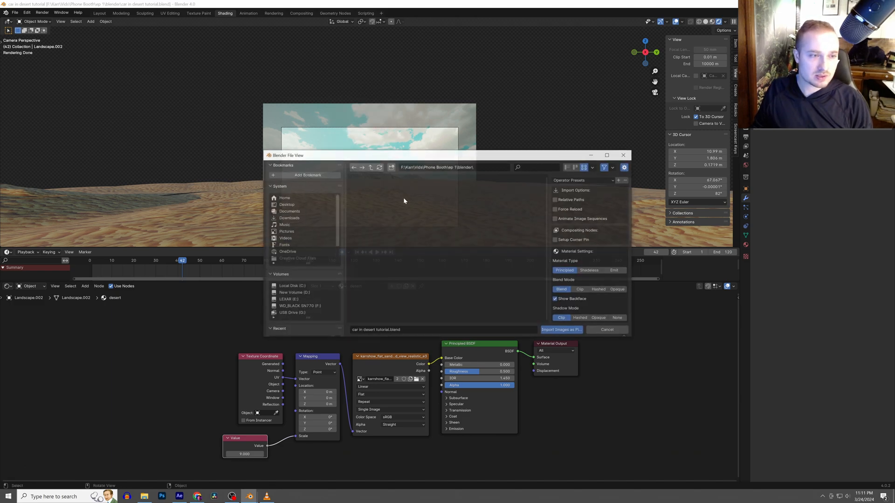
pyautogui.doubleClick(403, 197)
pyautogui.press('s')
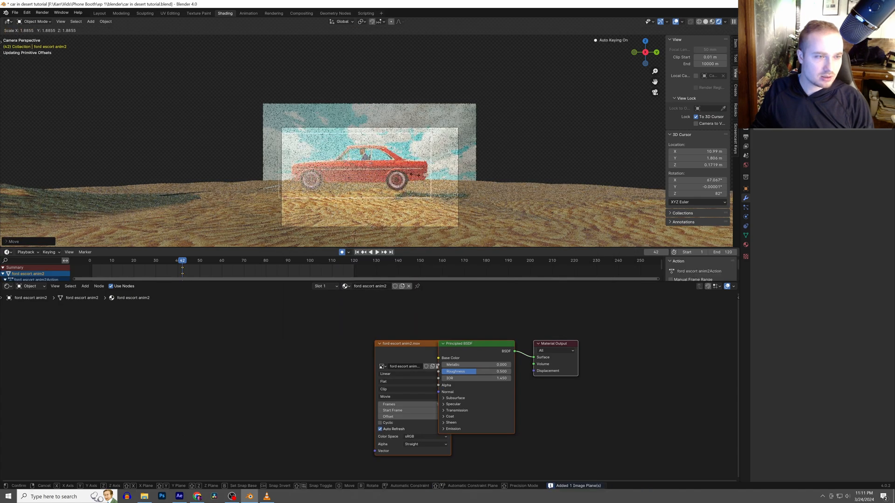
pyautogui.click(413, 175)
# Play the desert scene with the animated car plane, checking back with After Effects and the reference video in VLC
pyautogui.press('space')
pyautogui.press('space')
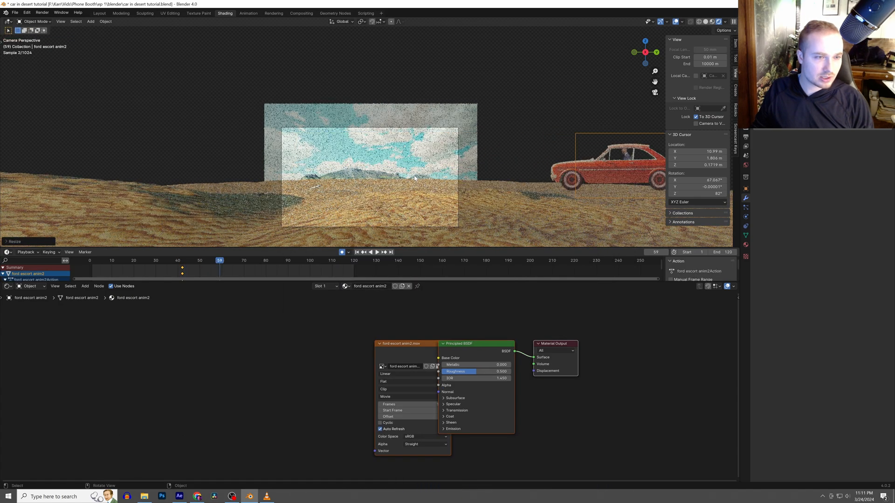
pyautogui.press('space')
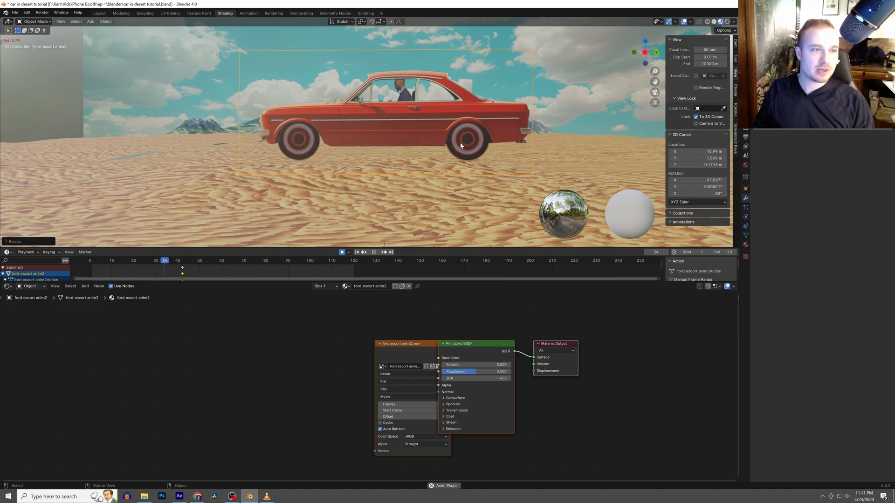
pyautogui.press('space')
pyautogui.click(179, 497)
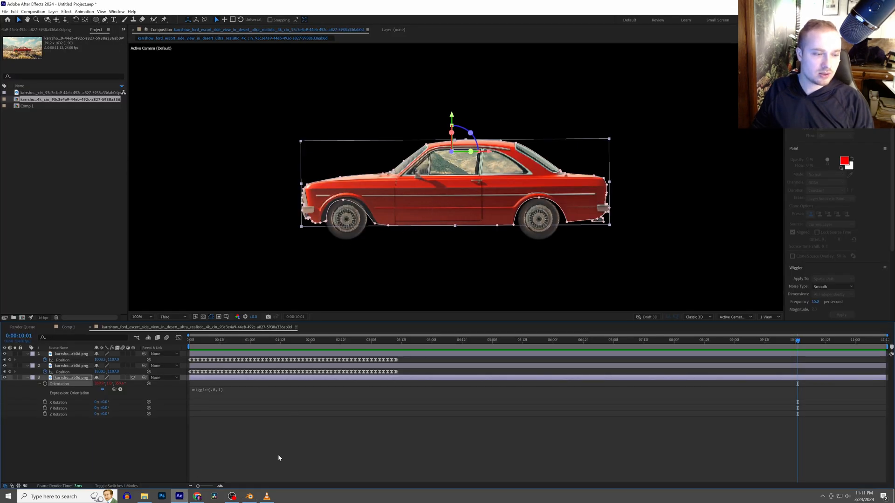
pyautogui.click(267, 496)
pyautogui.click(250, 496)
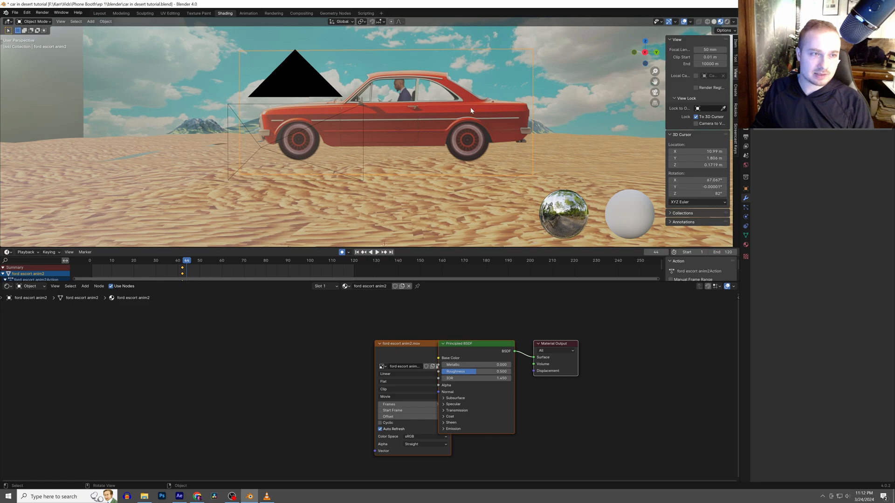
pyautogui.press('space')
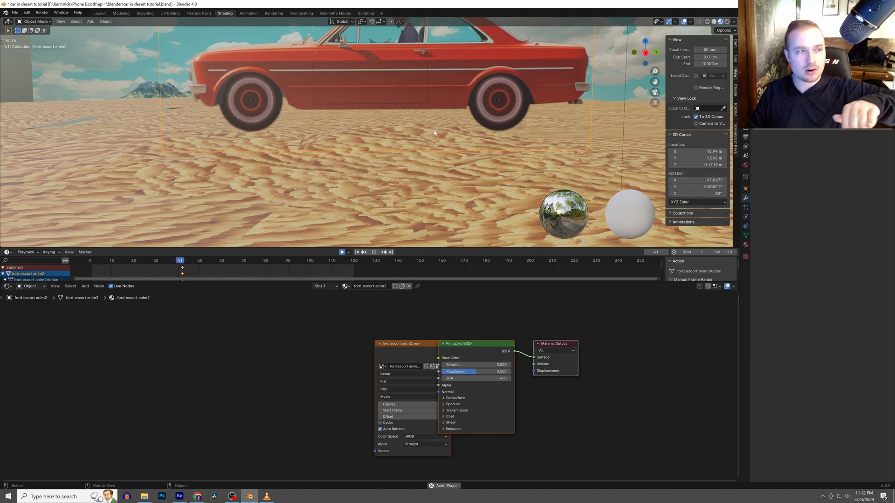
pyautogui.press('space')
# Try sliding the car plane along the X axis across the desert
pyautogui.scroll(-9, 359, 203)
pyautogui.moveTo(350, 205); pyautogui.dragTo(430, 220, button='middle')
pyautogui.press('g')
pyautogui.press('x')
pyautogui.click(121, 193)
pyautogui.keyDown('shift'); pyautogui.moveTo(254, 178); pyautogui.dragTo(468, 142, button='middle'); pyautogui.keyUp('shift')
pyautogui.press('g')
pyautogui.press('x')
pyautogui.click(439, 140)
# Place the 3D cursor on the car's side window and examine the car plane up close from an oblique angle
pyautogui.moveTo(519, 212); pyautogui.dragTo(418, 202, button='middle')
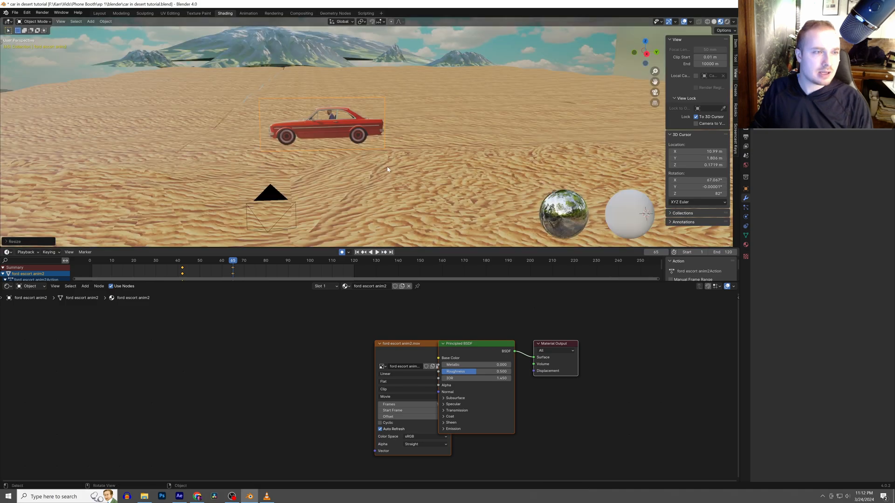
pyautogui.keyDown('shift'); pyautogui.rightClick(347, 116); pyautogui.keyUp('shift')
pyautogui.scroll(6, 350, 119)
pyautogui.keyDown('shift'); pyautogui.moveTo(385, 140); pyautogui.dragTo(504, 181, button='middle'); pyautogui.keyUp('shift')
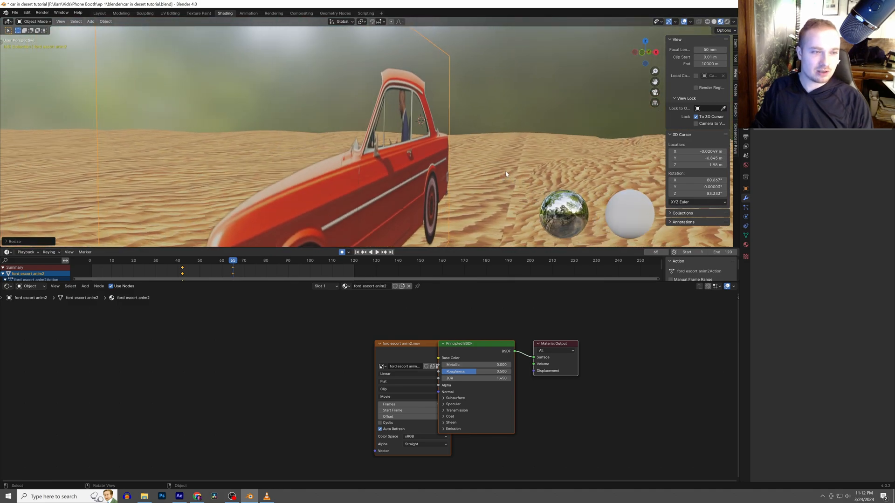
# Move the movie texture node clear of the Principled BSDF and lower the car material's roughness to about 0.11
pyautogui.moveTo(525, 149); pyautogui.dragTo(410, 164, button='middle')
pyautogui.moveTo(396, 355); pyautogui.dragTo(322, 353)
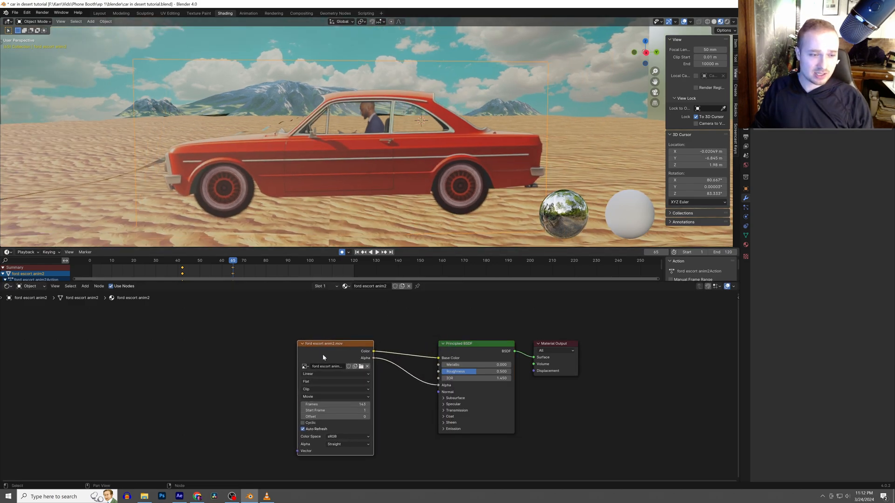
pyautogui.moveTo(480, 372); pyautogui.dragTo(464, 372)
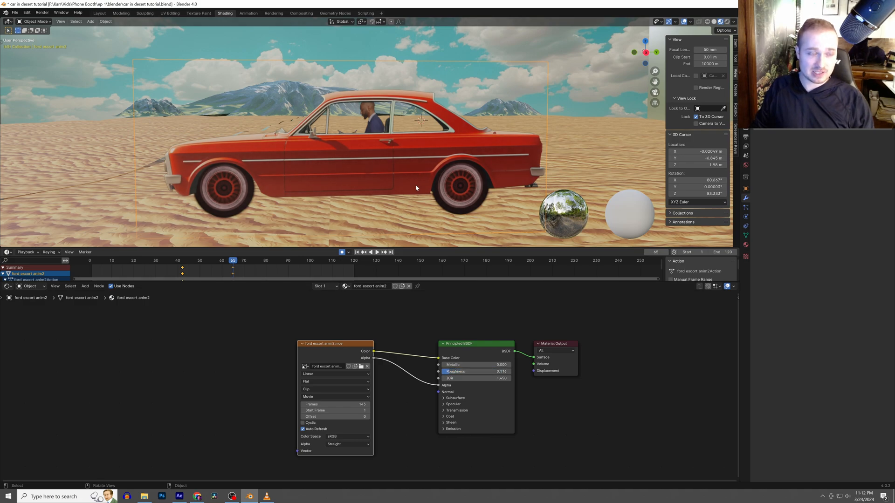
# Move the cloudy sky backdrop plane along the X axis, rotate it, and check the framing through the camera
pyautogui.scroll(-6, 381, 167)
pyautogui.scroll(-3, 409, 134)
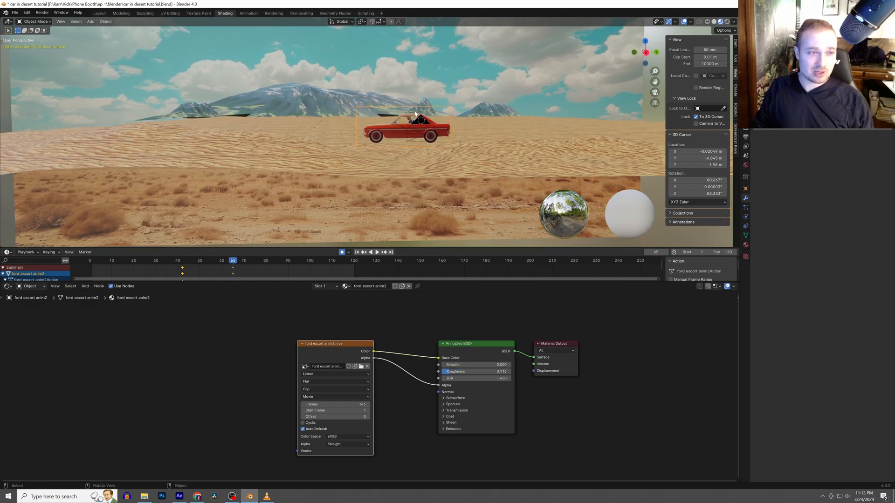
pyautogui.click(403, 86)
pyautogui.scroll(-5, 402, 86)
pyautogui.moveTo(402, 84); pyautogui.dragTo(407, 177, button='middle')
pyautogui.scroll(-3, 400, 110)
pyautogui.keyDown('shift'); pyautogui.rightClick(407, 177); pyautogui.keyUp('shift')
pyautogui.press('g')
pyautogui.press('y')
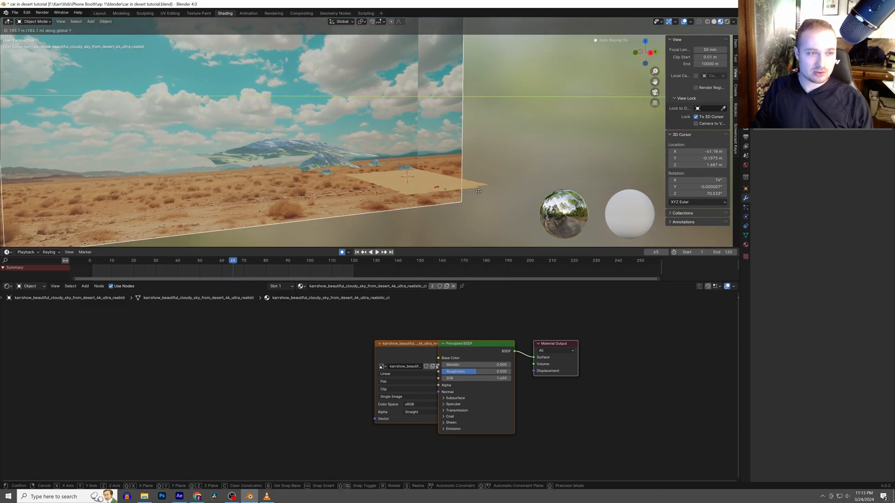
pyautogui.press('x')
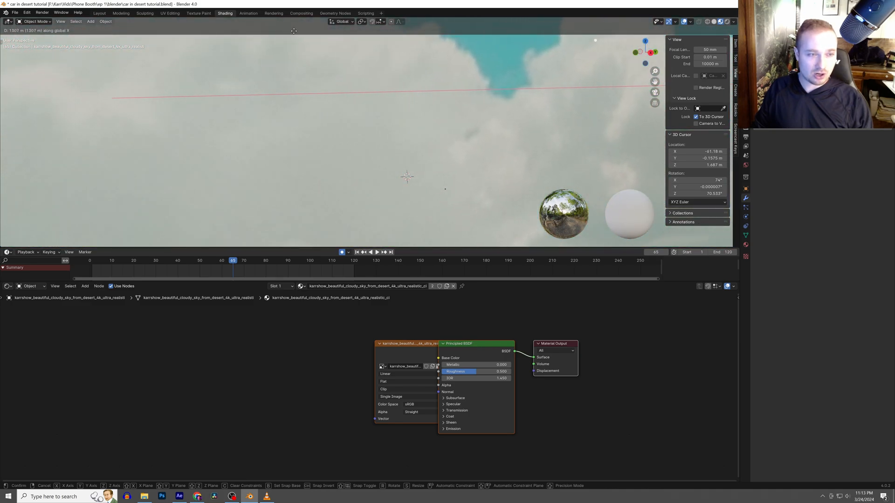
pyautogui.click(483, 114)
pyautogui.press('r')
pyautogui.click(502, 113)
pyautogui.click(382, 184)
pyautogui.press('KP_0')
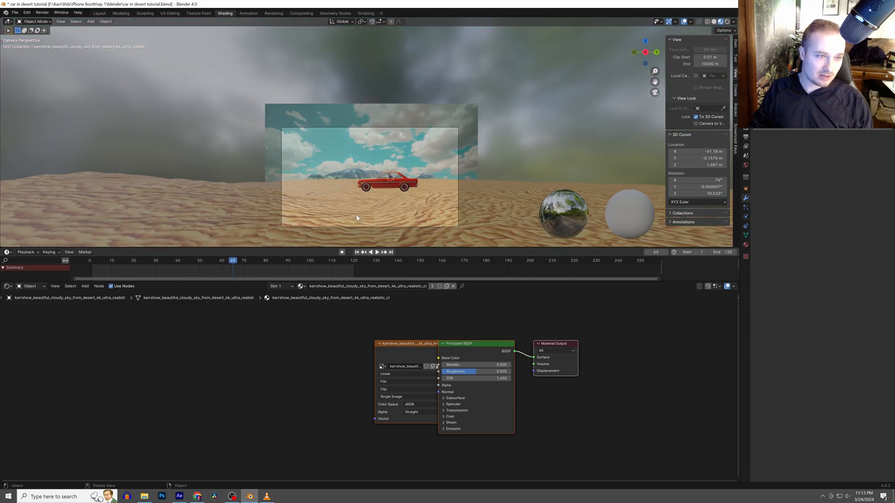
# Knife-cut the outline of the rear side window into the car plane's mesh
pyautogui.scroll(7, 383, 168)
pyautogui.keyDown('shift'); pyautogui.moveTo(384, 167); pyautogui.dragTo(371, 94, button='middle'); pyautogui.keyUp('shift')
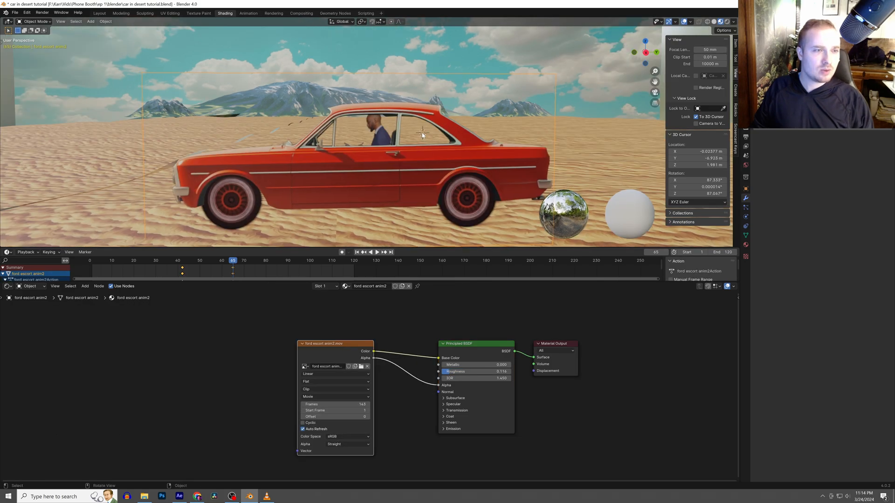
pyautogui.scroll(3, 422, 136)
pyautogui.press('Tab')
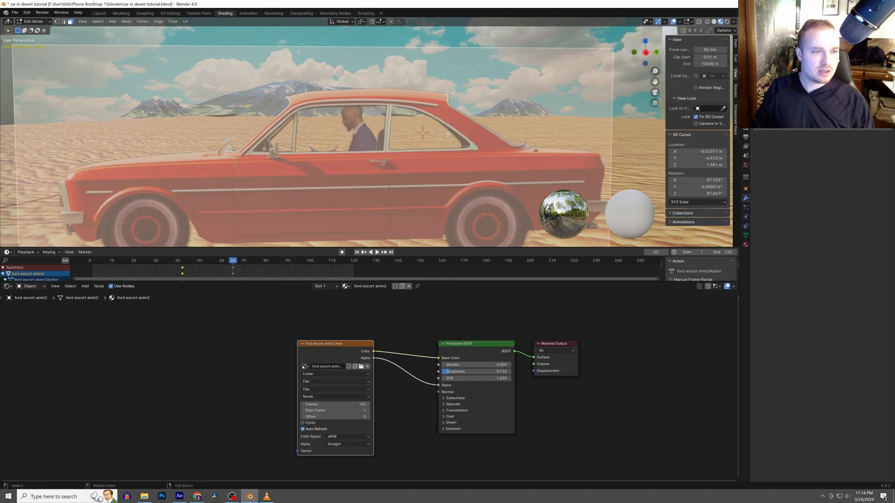
pyautogui.scroll(3, 452, 132)
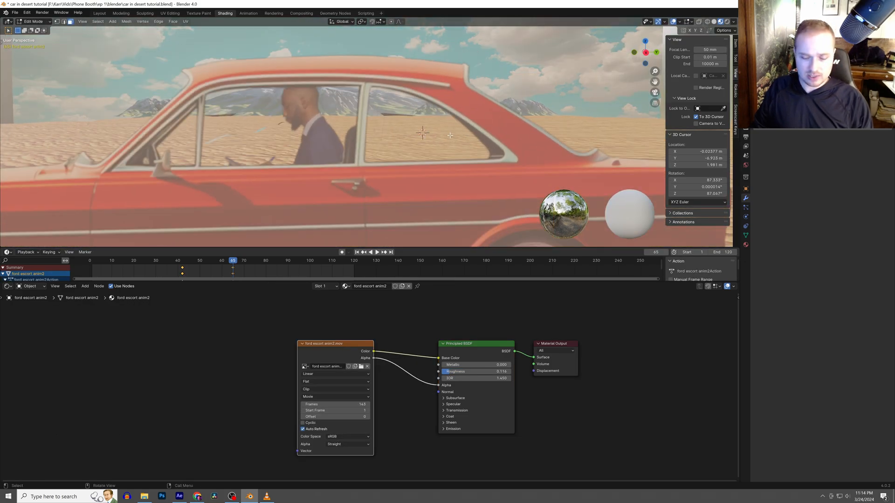
pyautogui.press('k')
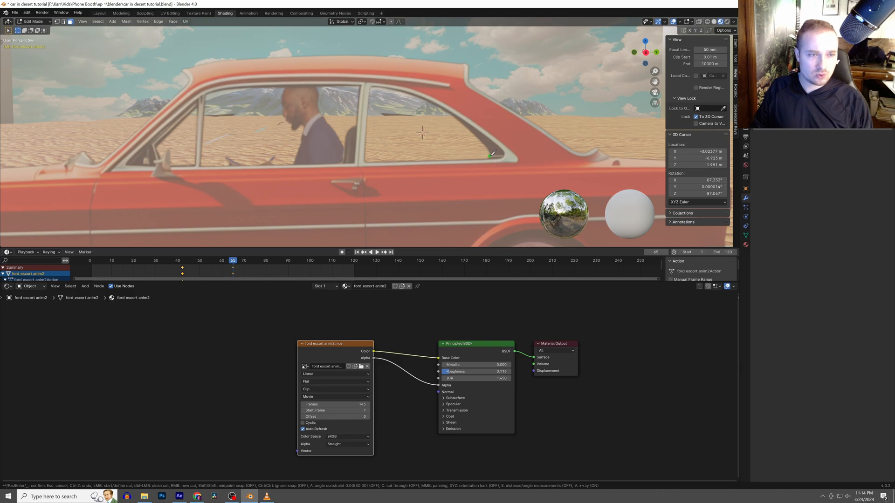
pyautogui.click(422, 97)
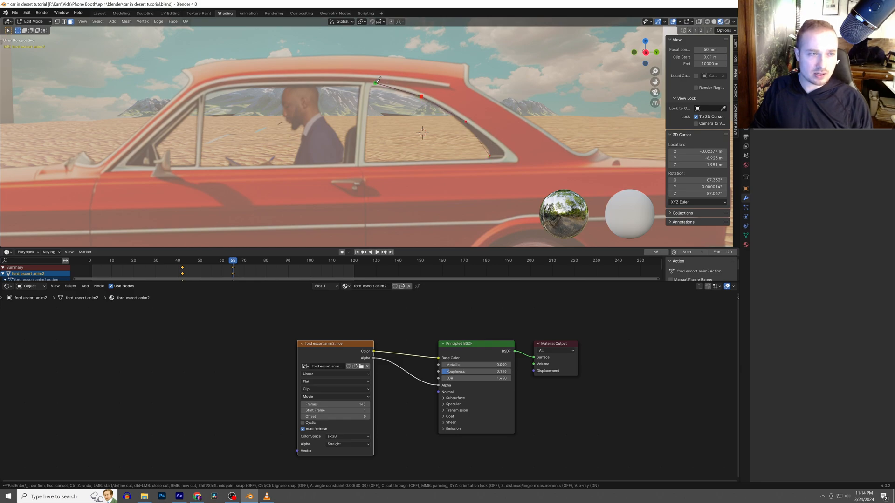
pyautogui.click(364, 161)
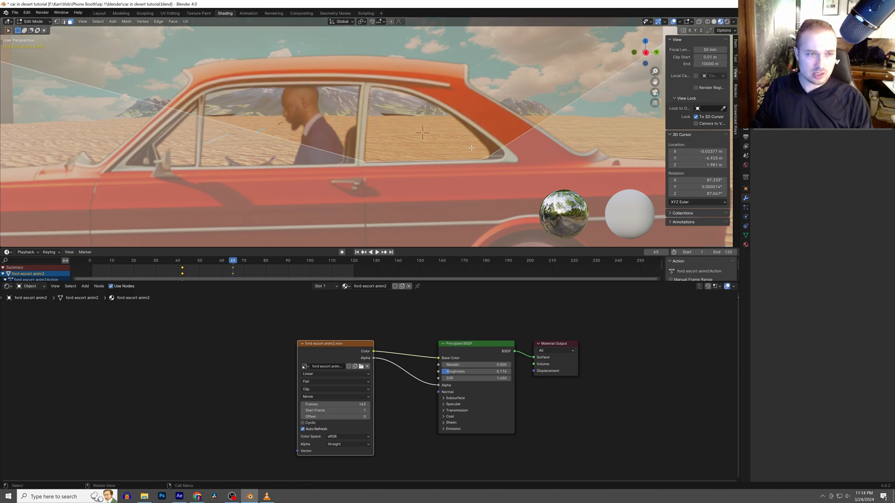
pyautogui.press('Return')
# Separate the cut window face into its own object and select it in Object Mode
pyautogui.press('p')
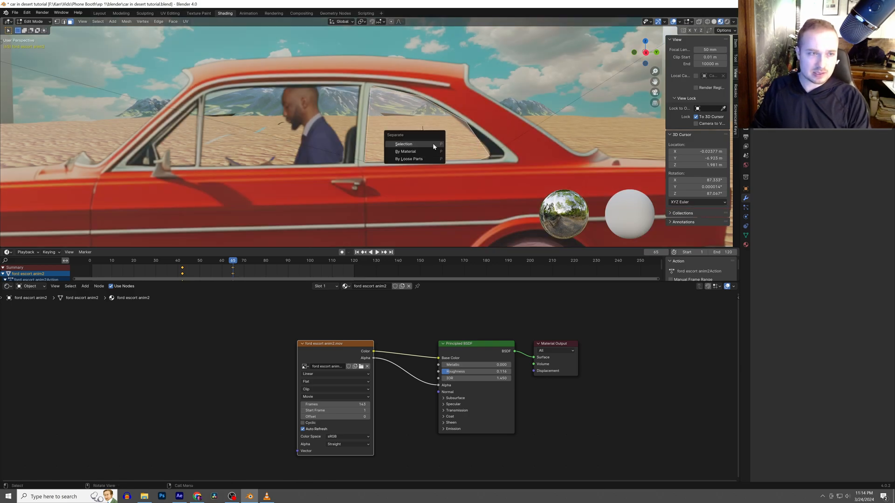
pyautogui.click(423, 142)
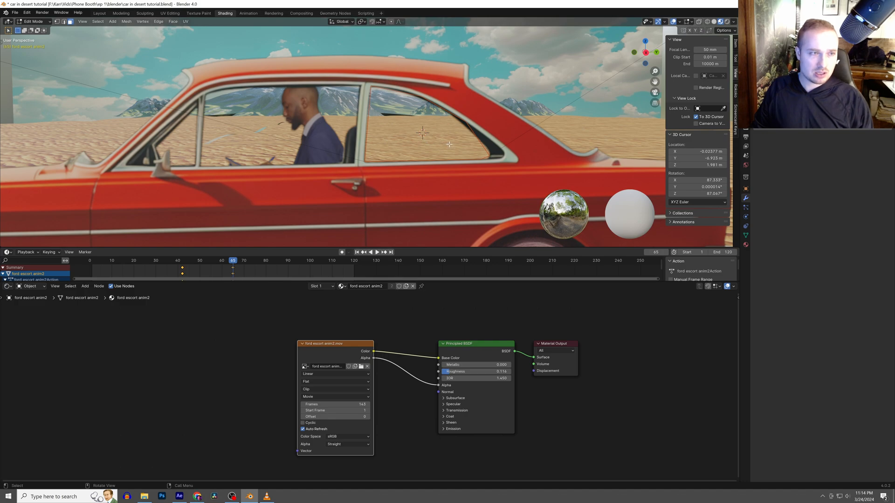
pyautogui.press('Tab')
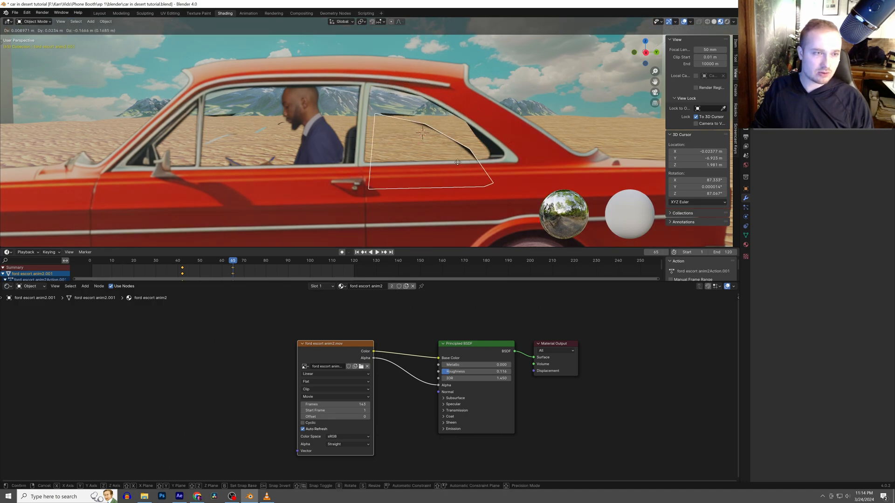
pyautogui.click(450, 135)
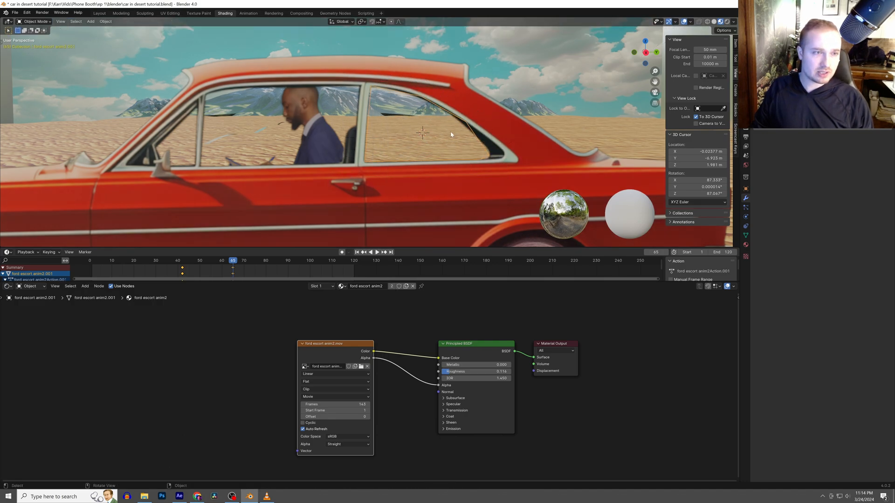
# Replace the window piece's car material with a new material named window
pyautogui.click(413, 286)
pyautogui.click(377, 286)
pyautogui.doubleClick(366, 286)
pyautogui.write('glas')
pyautogui.write('window')
pyautogui.press('Return')
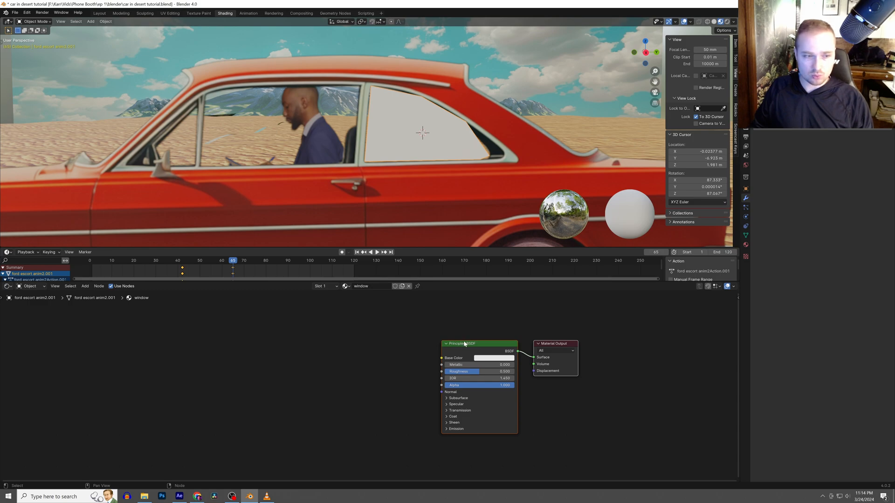
# Replace the window material's Principled BSDF with a Glass BSDF feeding the Material Output's Surface
pyautogui.moveTo(492, 344); pyautogui.dragTo(404, 340)
pyautogui.press('x')
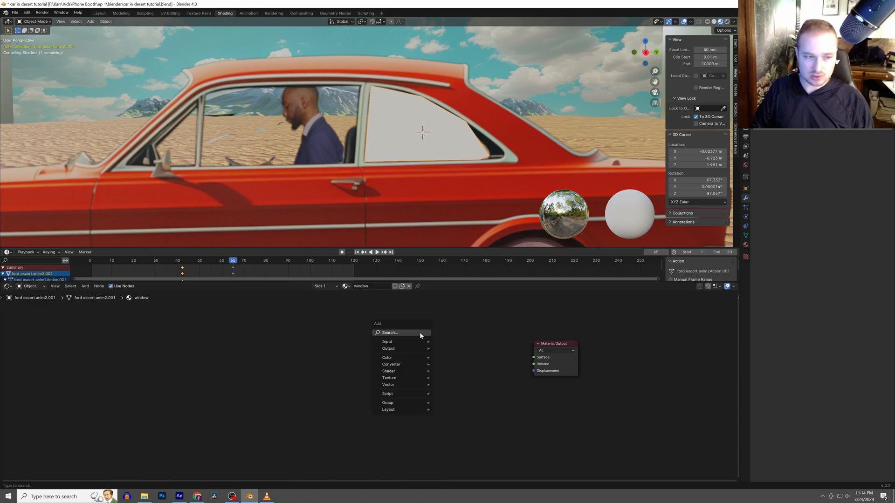
pyautogui.hotkey('shift', 'a')
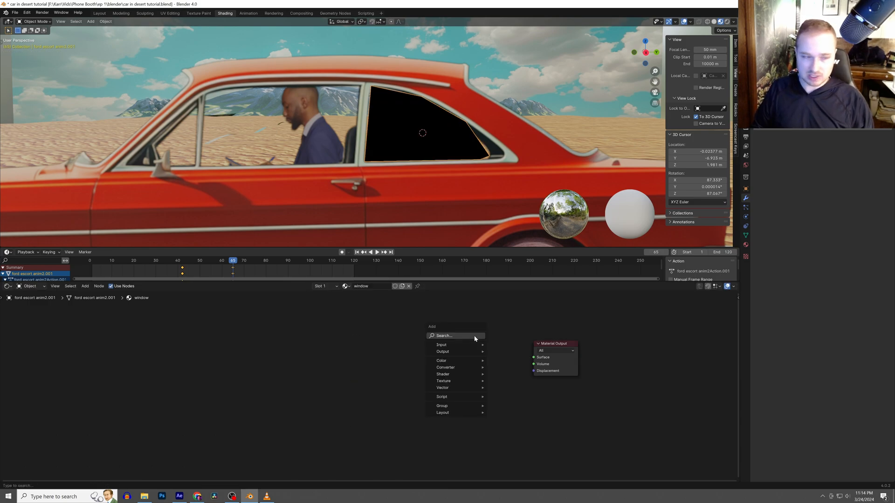
pyautogui.write('glas')
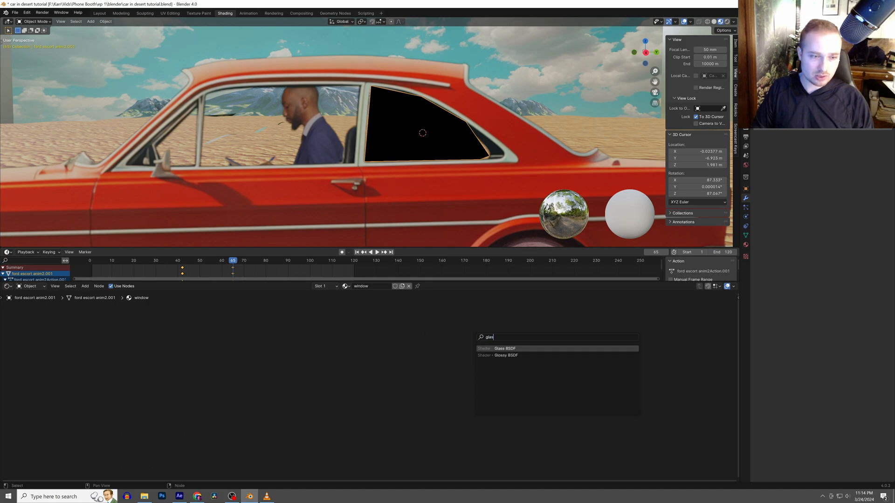
pyautogui.press('Return')
pyautogui.click(422, 339)
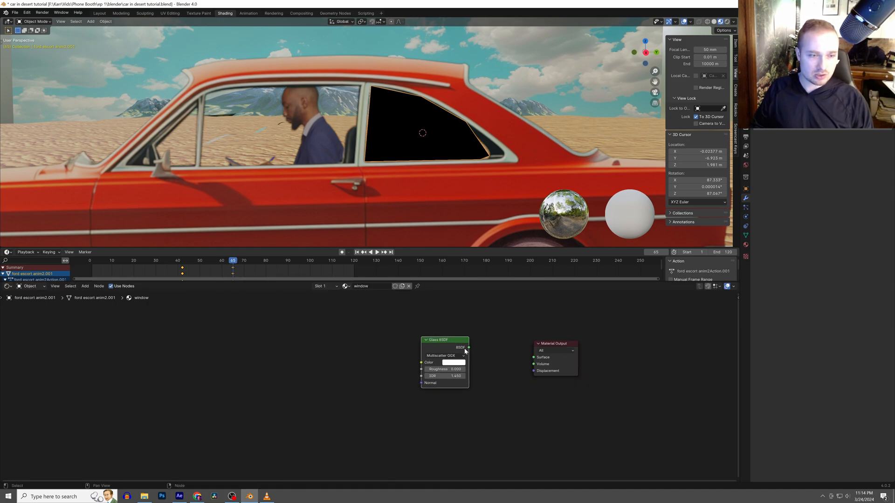
pyautogui.moveTo(469, 348); pyautogui.dragTo(534, 357)
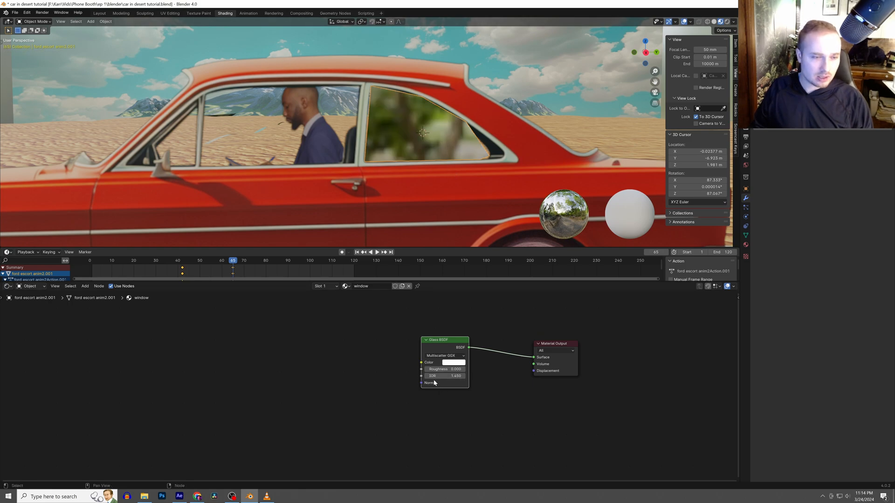
# Switch the viewport to rendered shading and set the Glass BSDF's IOR to 1.45
pyautogui.moveTo(442, 377); pyautogui.dragTo(401, 376)
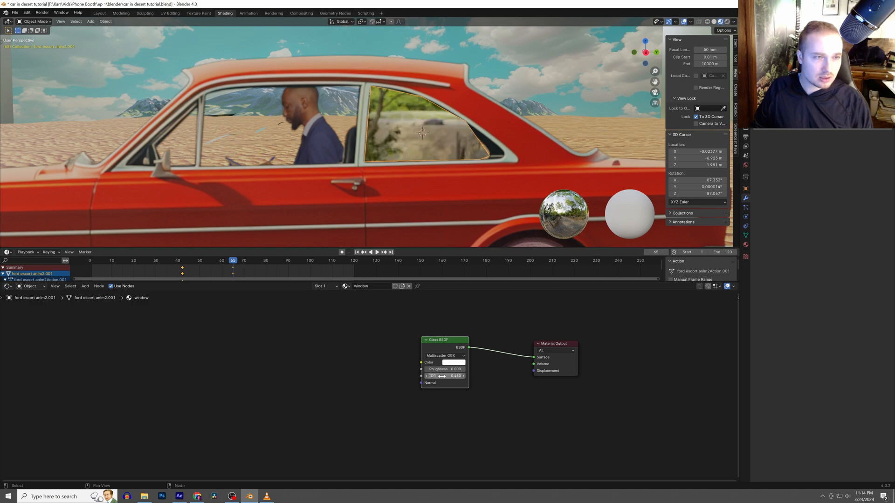
pyautogui.press('z')
pyautogui.click(511, 127)
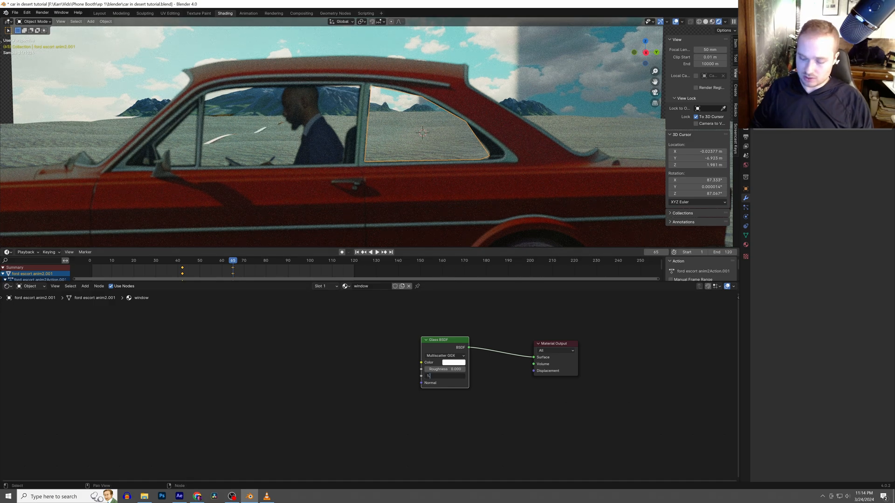
pyautogui.write('45')
pyautogui.press('Return')
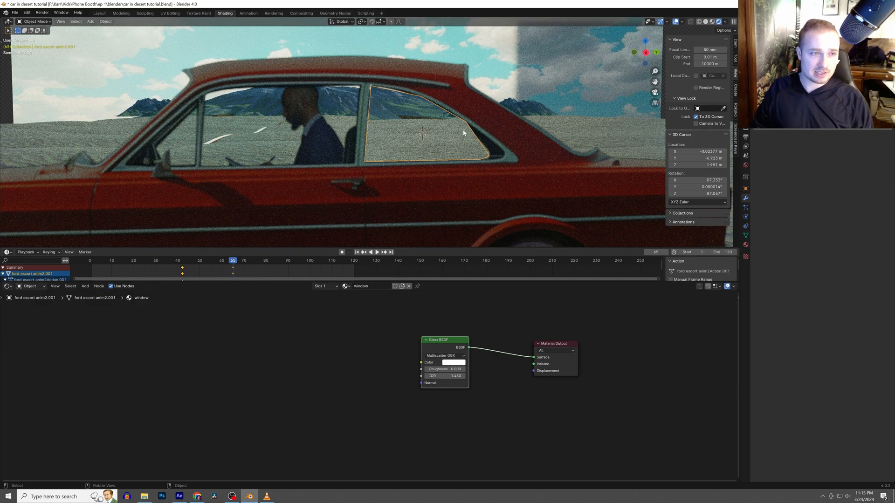
# Extrude the window face by about 0.01 m to give the glass thickness, and check the car through the camera
pyautogui.press('Tab')
pyautogui.scroll(10, 464, 133)
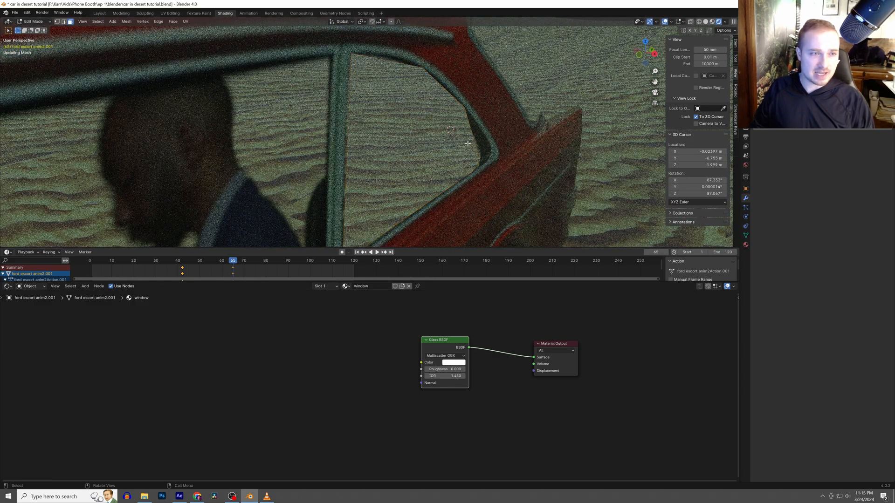
pyautogui.press('e')
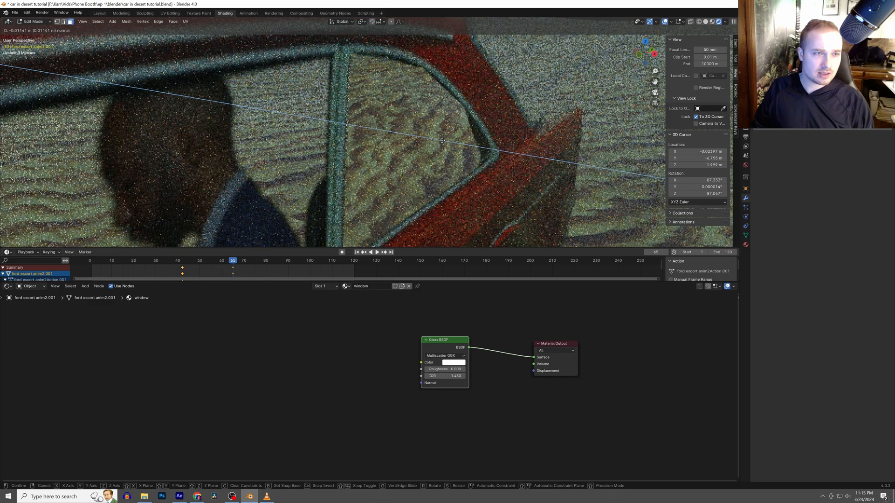
pyautogui.click(442, 140)
pyautogui.press('Tab')
pyautogui.scroll(-6, 443, 144)
pyautogui.moveTo(443, 144); pyautogui.dragTo(387, 143, button='middle')
pyautogui.press('KP_0')
pyautogui.scroll(4, 472, 148)
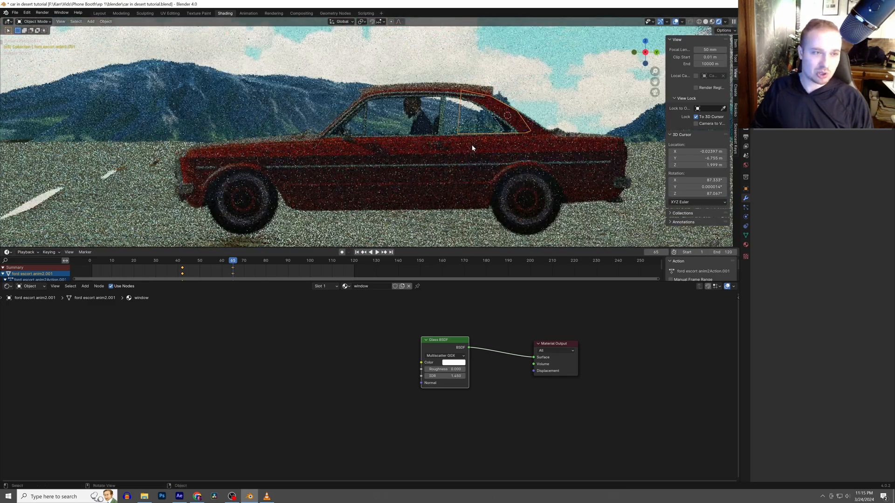
pyautogui.keyDown('shift'); pyautogui.moveTo(508, 140); pyautogui.dragTo(432, 169, button='middle'); pyautogui.keyUp('shift')
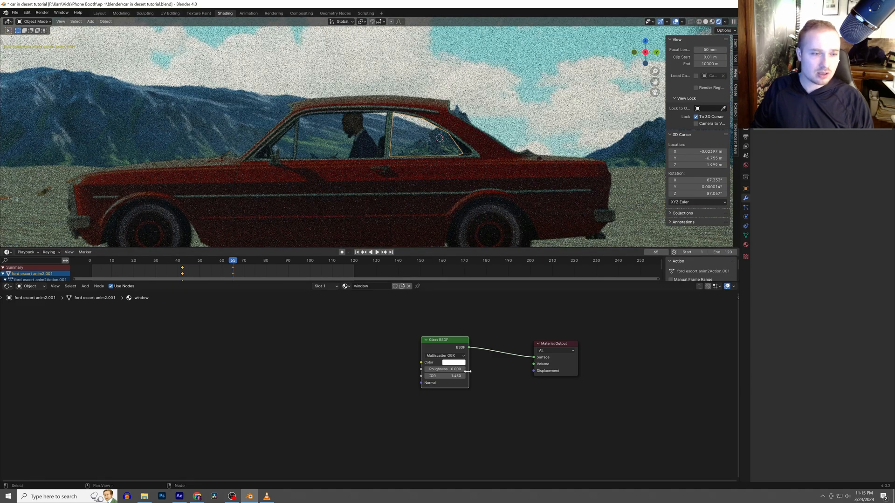
# Add a Musgrave Texture node before the Glass BSDF in the window material and start adding another node
pyautogui.hotkey('shift', 'a')
pyautogui.write('wa')
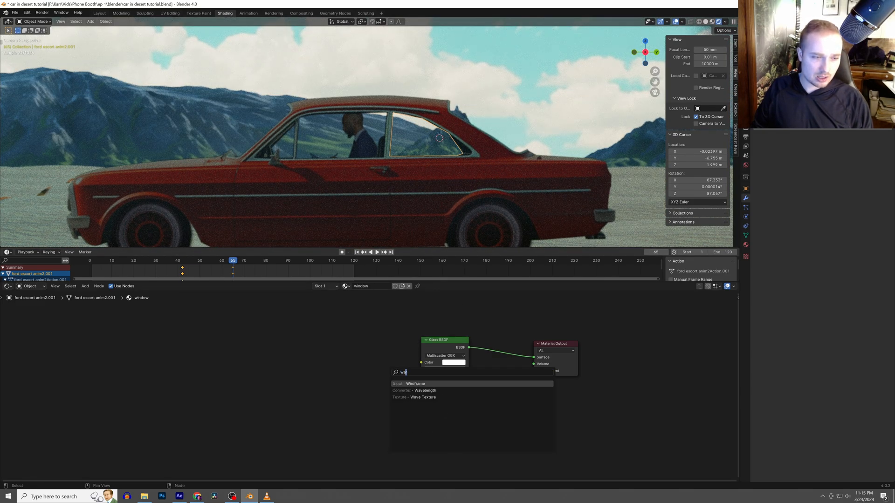
pyautogui.write('usk')
pyautogui.press('Return')
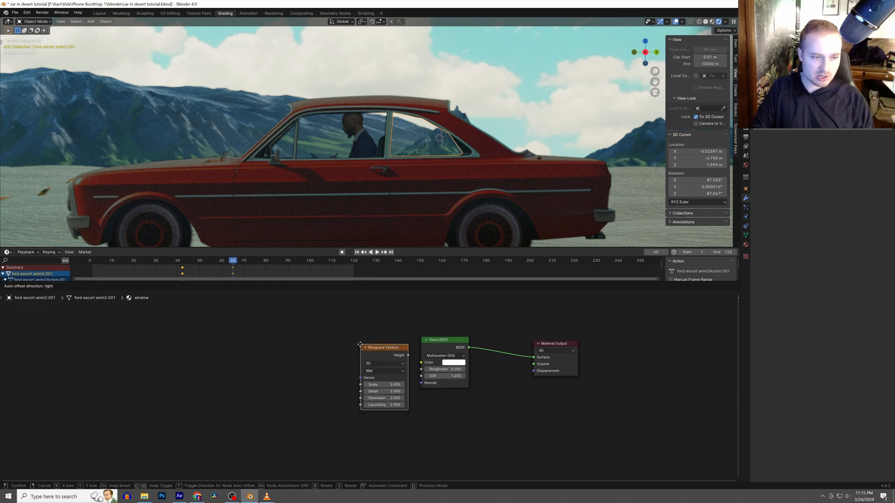
pyautogui.click(315, 355)
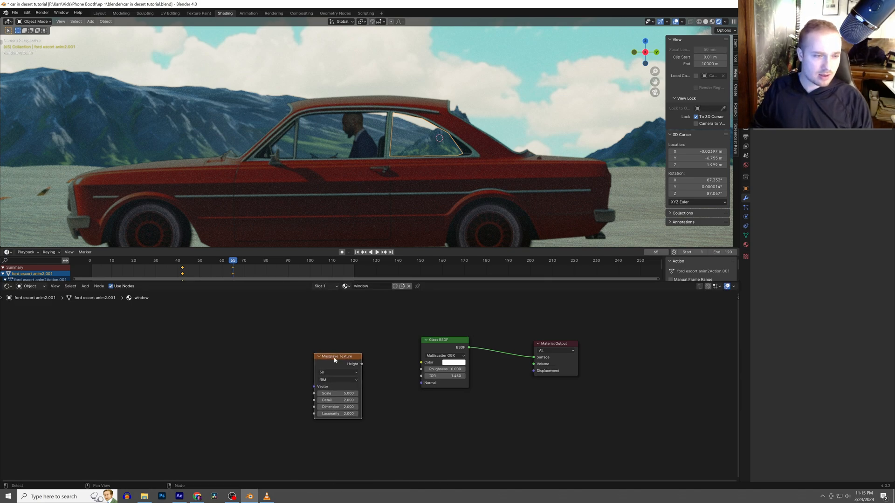
pyautogui.moveTo(348, 368); pyautogui.dragTo(325, 367)
pyautogui.hotkey('shift', 'a')
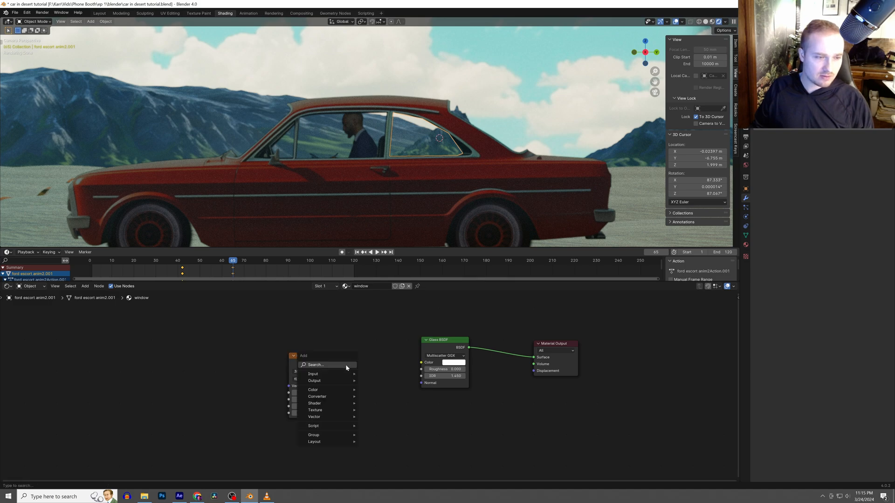
# Add a Bump node between the Musgrave Texture's Height output and the Glass BSDF's Normal input
pyautogui.click(345, 364)
pyautogui.write('bump')
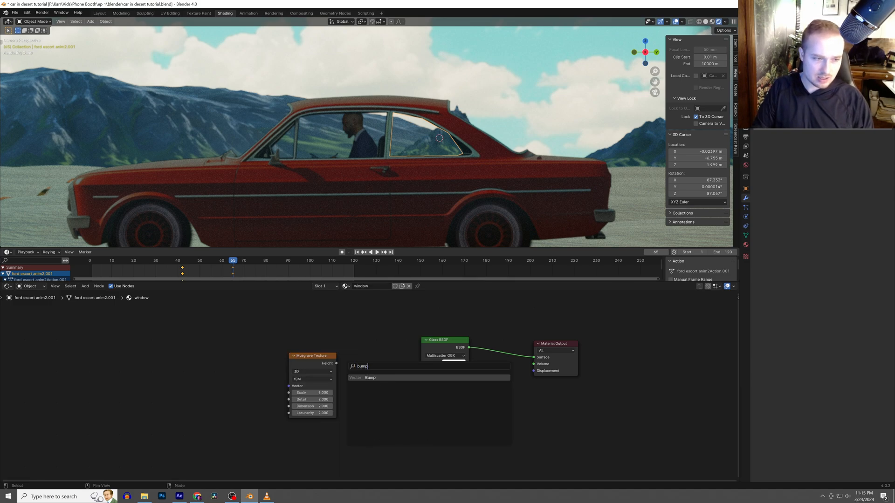
pyautogui.press('Return')
pyautogui.click(337, 363)
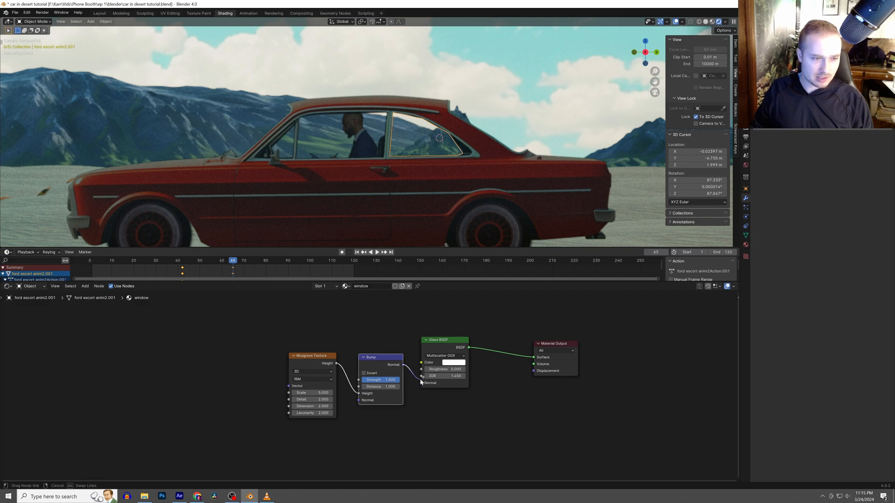
pyautogui.moveTo(422, 386); pyautogui.dragTo(421, 384)
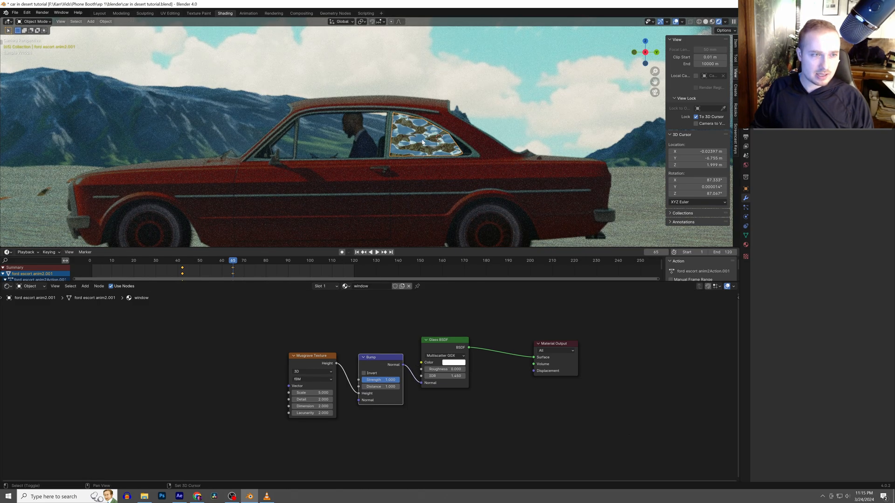
# Lower the Bump node's Strength to about 0.15 and the Musgrave Texture's Scale to 0.4 on the rear side window glass
pyautogui.scroll(5, 426, 139)
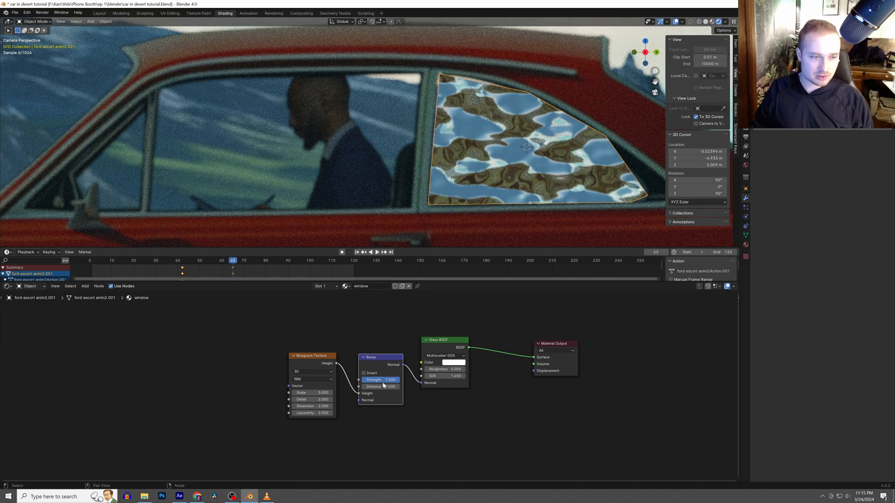
pyautogui.moveTo(383, 383); pyautogui.dragTo(368, 380)
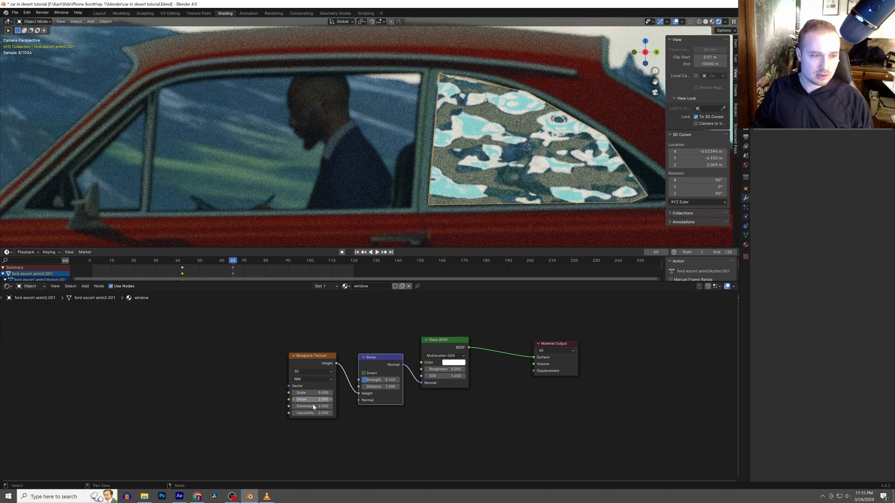
pyautogui.moveTo(313, 393); pyautogui.dragTo(292, 393)
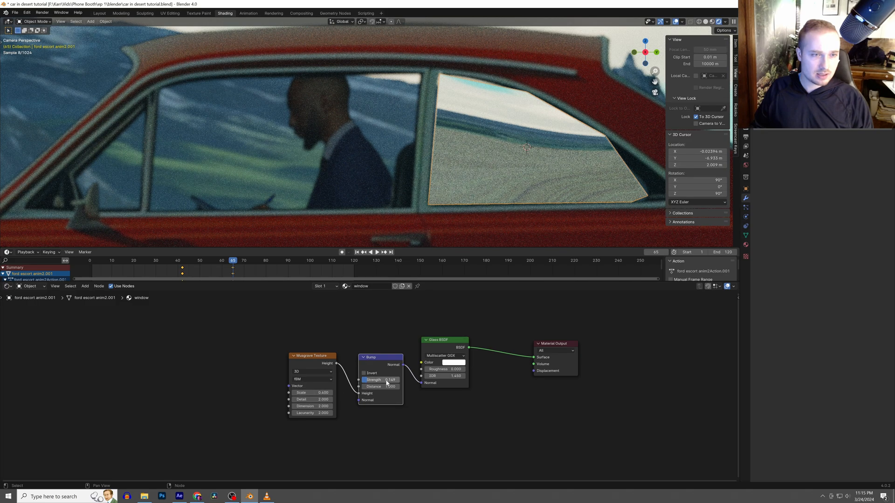
pyautogui.scroll(-5, 483, 211)
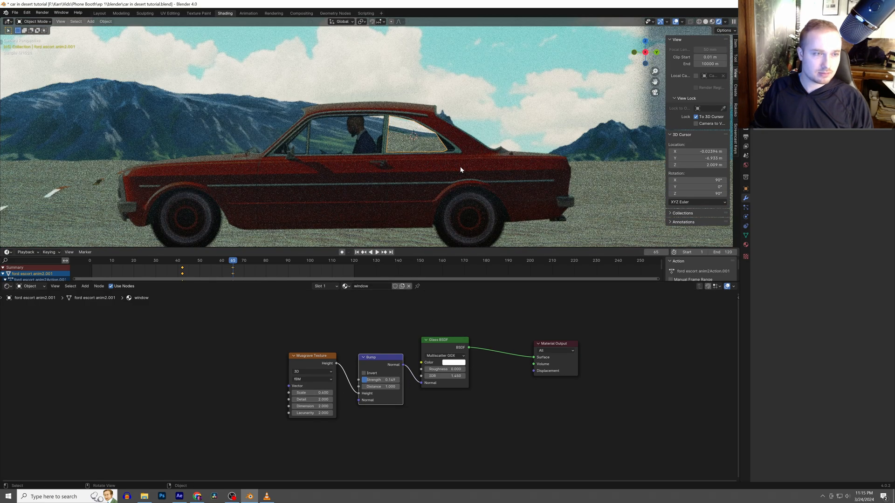
# Select the ford escort anim2 car plane and enter Edit Mode near its rear windshield
pyautogui.click(486, 105)
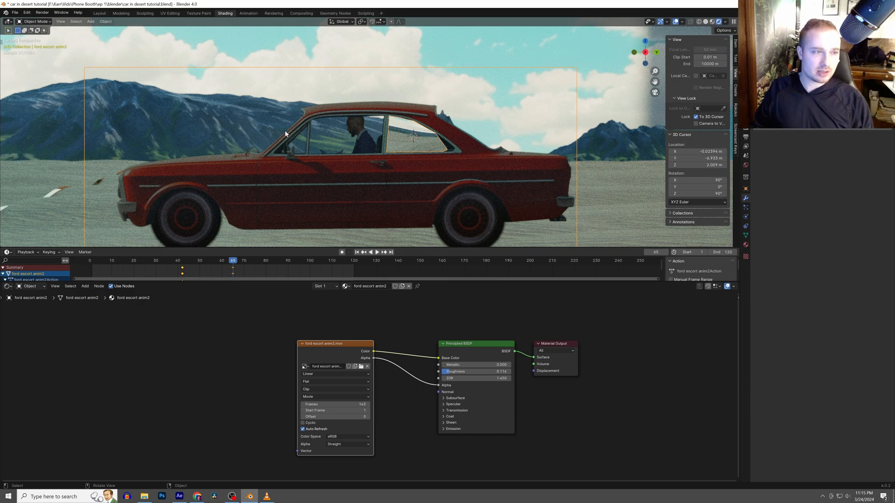
pyautogui.scroll(3, 465, 135)
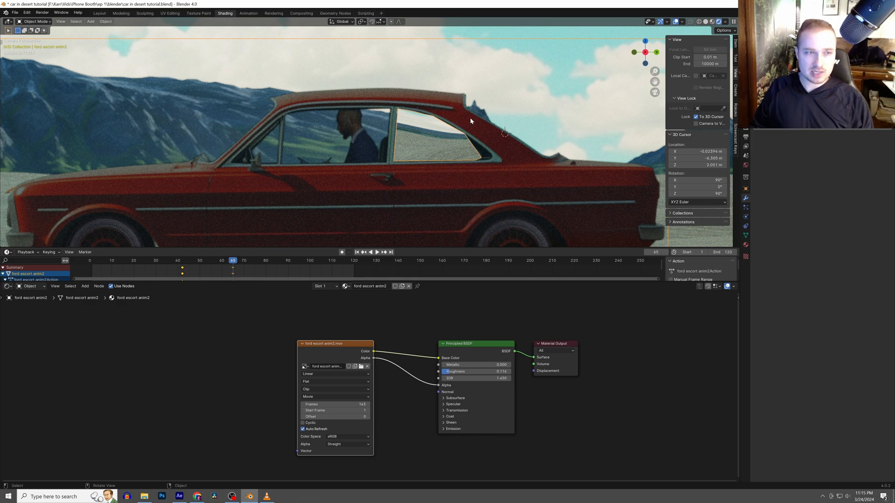
pyautogui.press('Tab')
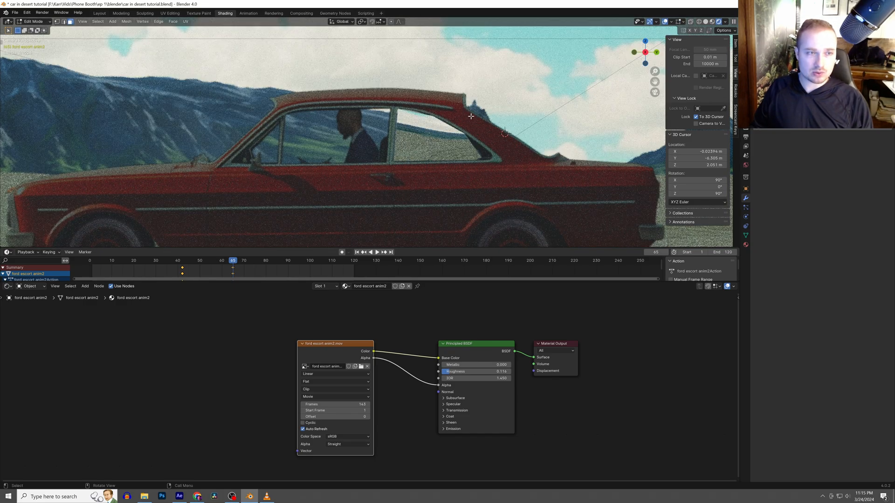
pyautogui.keyDown('shift'); pyautogui.moveTo(501, 126); pyautogui.dragTo(438, 127, button='middle'); pyautogui.keyUp('shift')
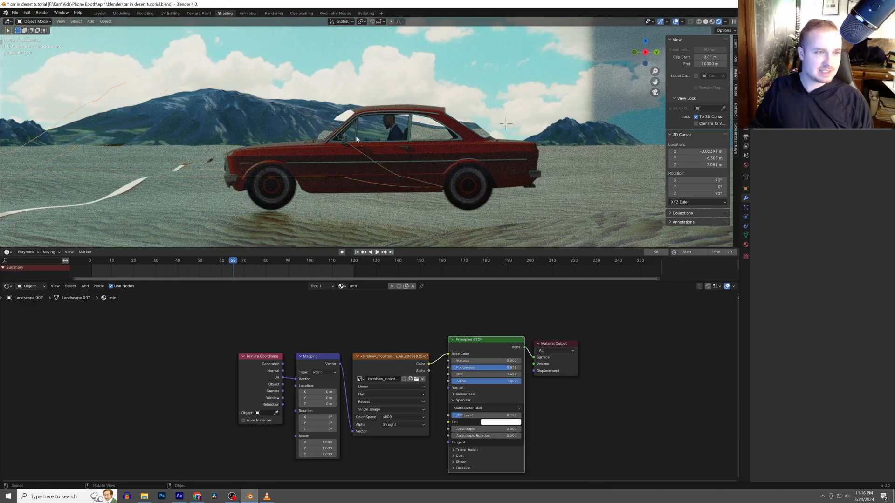
# Move a vertex of the car plane at the front windshield's outline slightly, finishing in Object Mode
pyautogui.scroll(5, 346, 135)
pyautogui.click(319, 111)
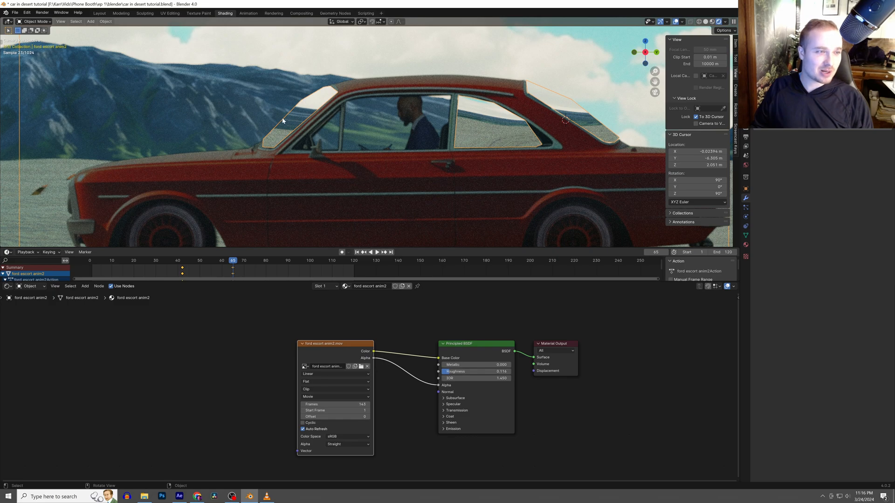
pyautogui.press('Tab')
pyautogui.scroll(3, 285, 119)
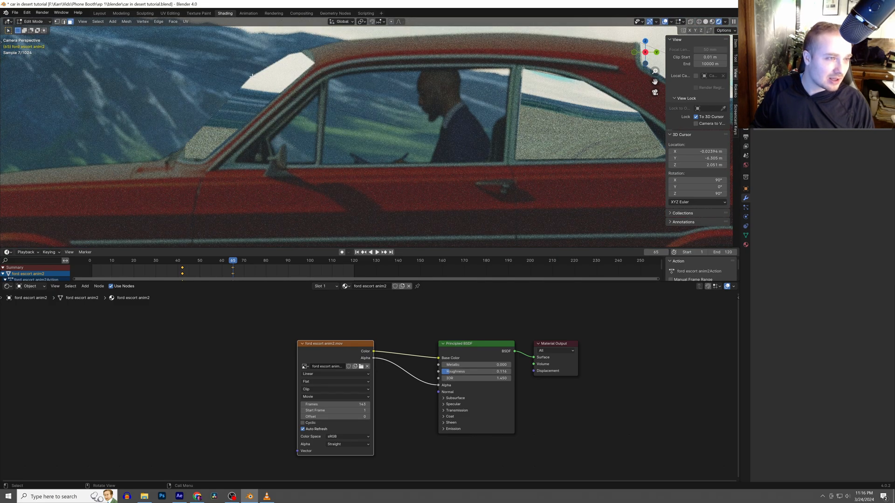
pyautogui.press('1')
pyautogui.press('g')
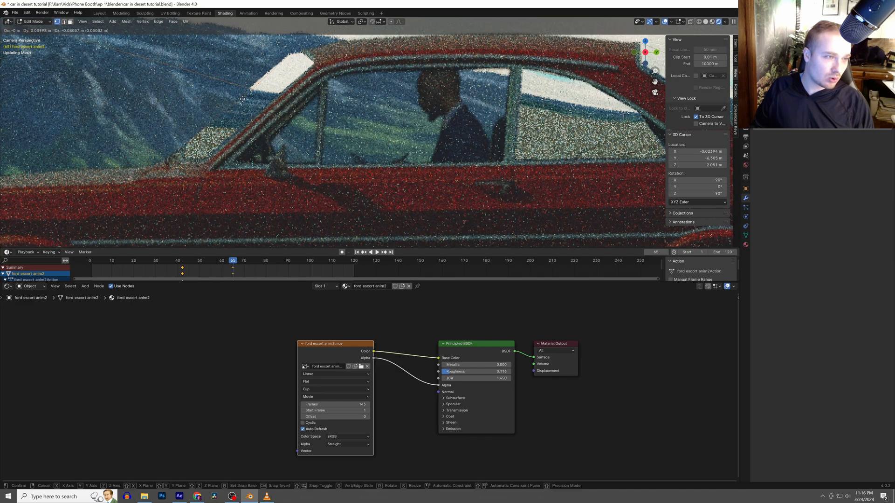
pyautogui.click(243, 99)
pyautogui.press('Tab')
pyautogui.scroll(-3, 270, 94)
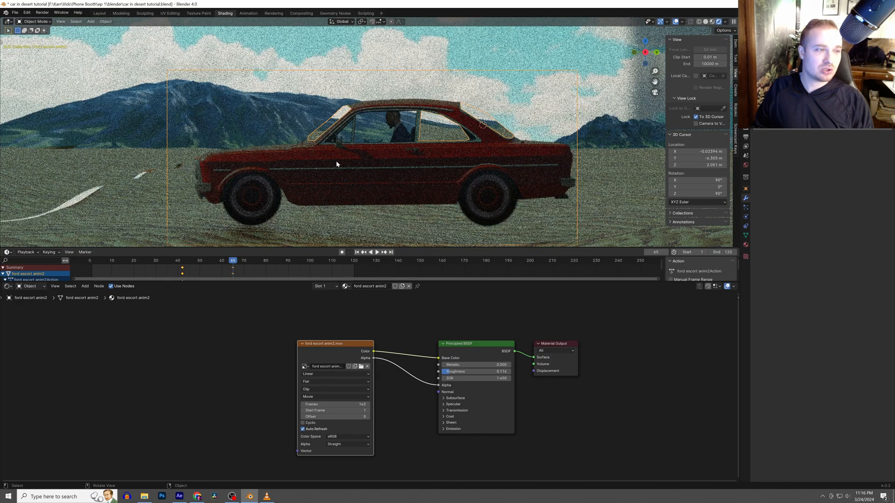
# Examine the car with its glass windows from an angle and within the full desert scene through the camera
pyautogui.click(383, 52)
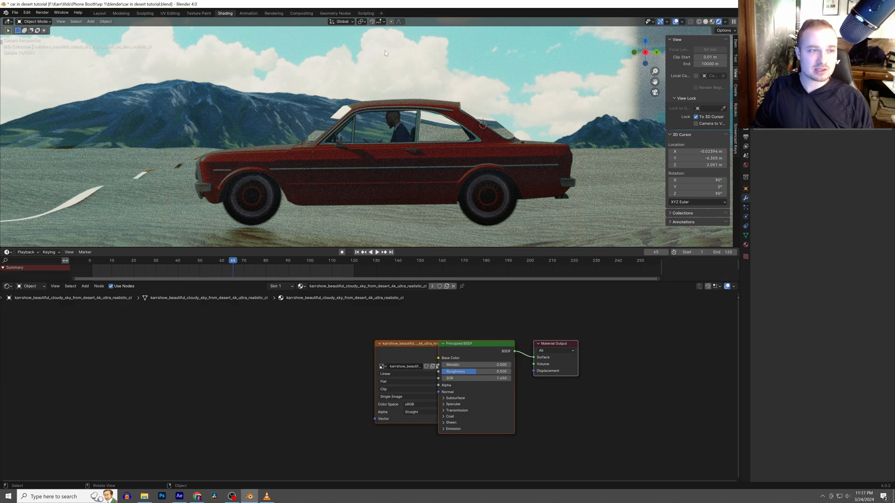
pyautogui.scroll(-4, 397, 84)
pyautogui.moveTo(397, 84); pyautogui.dragTo(396, 160, button='middle')
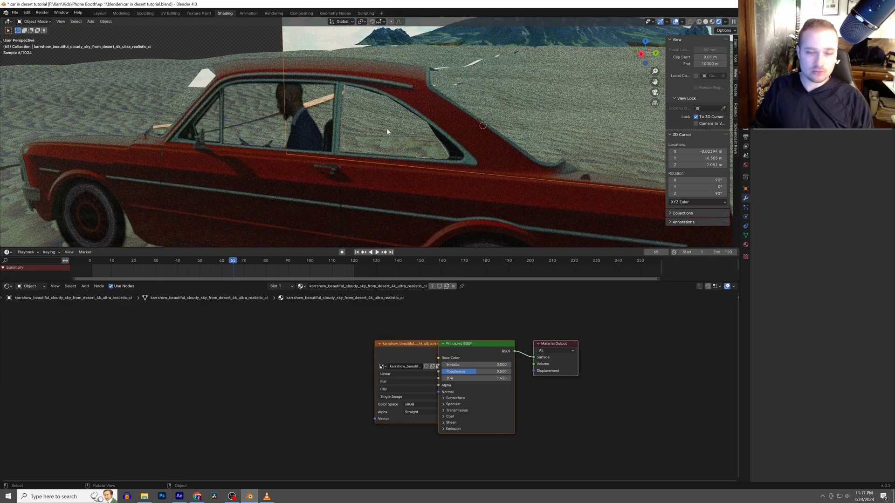
pyautogui.press('KP_0')
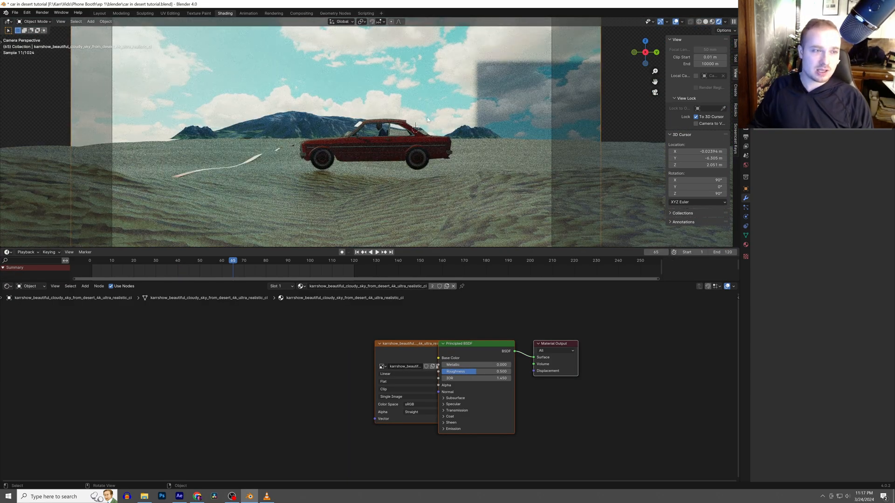
pyautogui.scroll(-3, 427, 117)
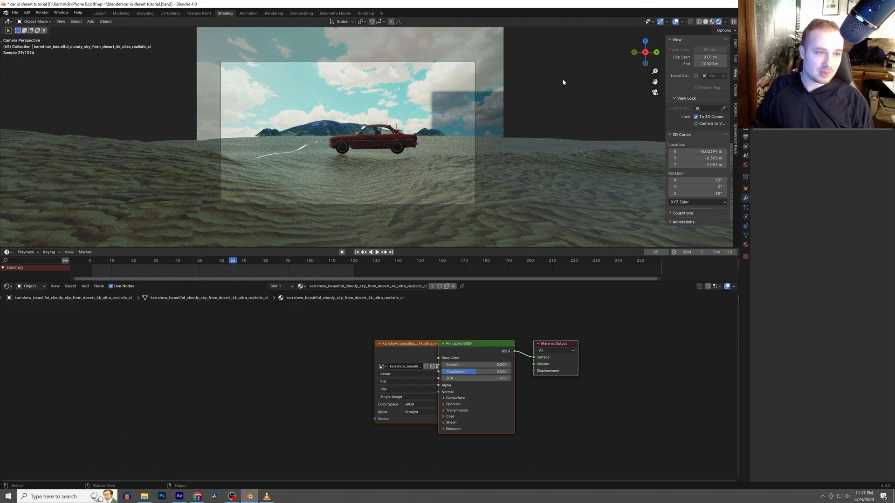
pyautogui.scroll(2, 491, 121)
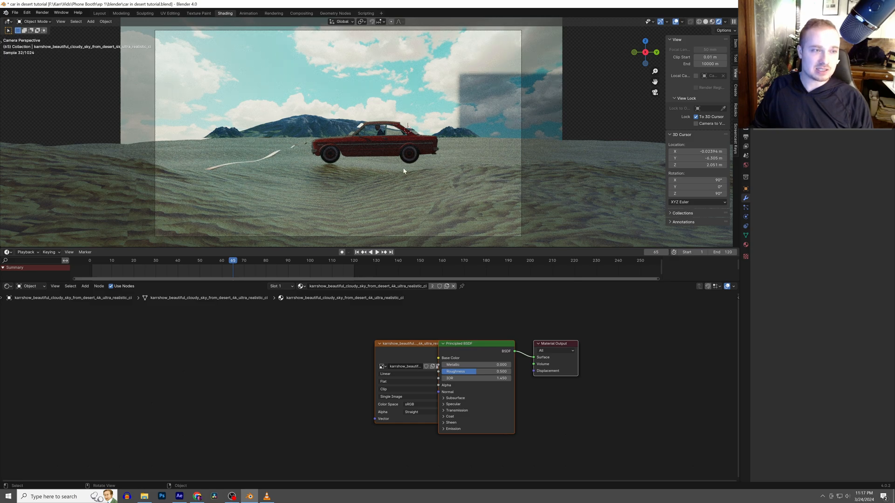
# Place the 3D cursor low on the car's body behind the front wheel and inspect the wheels, windows and driver
pyautogui.scroll(5, 404, 169)
pyautogui.keyDown('shift'); pyautogui.rightClick(301, 195); pyautogui.keyUp('shift')
pyautogui.keyDown('shift'); pyautogui.moveTo(285, 203); pyautogui.dragTo(315, 154, button='middle'); pyautogui.keyUp('shift')
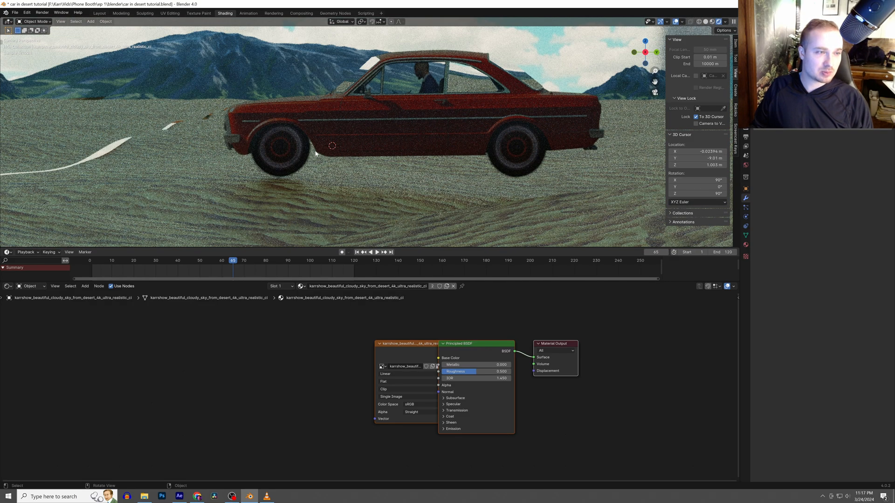
pyautogui.scroll(1, 309, 155)
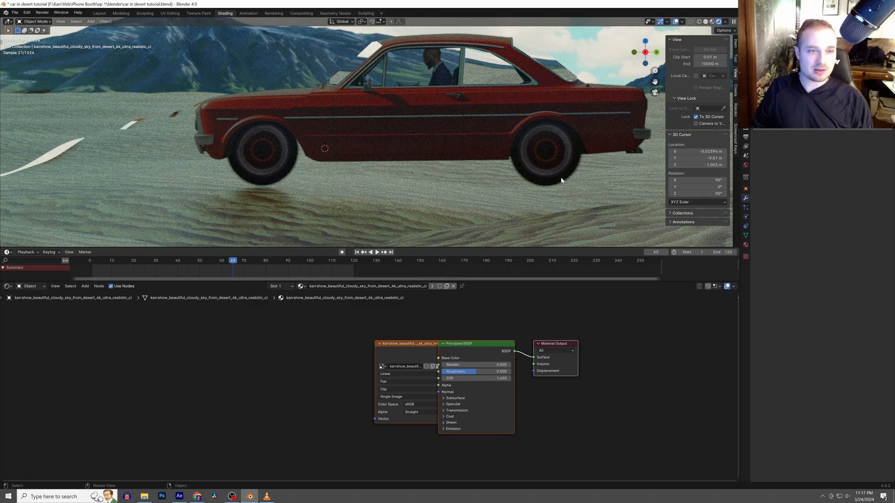
pyautogui.scroll(3, 443, 62)
pyautogui.keyDown('shift'); pyautogui.moveTo(460, 59); pyautogui.dragTo(396, 159, button='middle'); pyautogui.keyUp('shift')
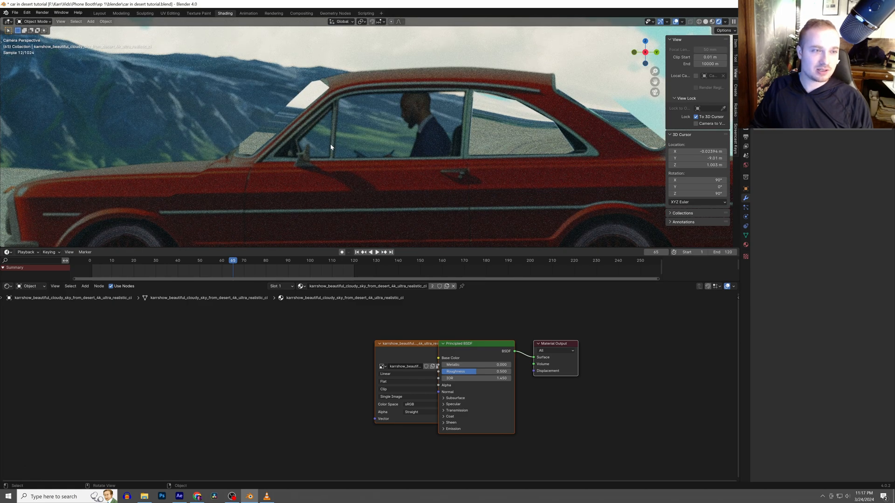
pyautogui.scroll(-6, 350, 142)
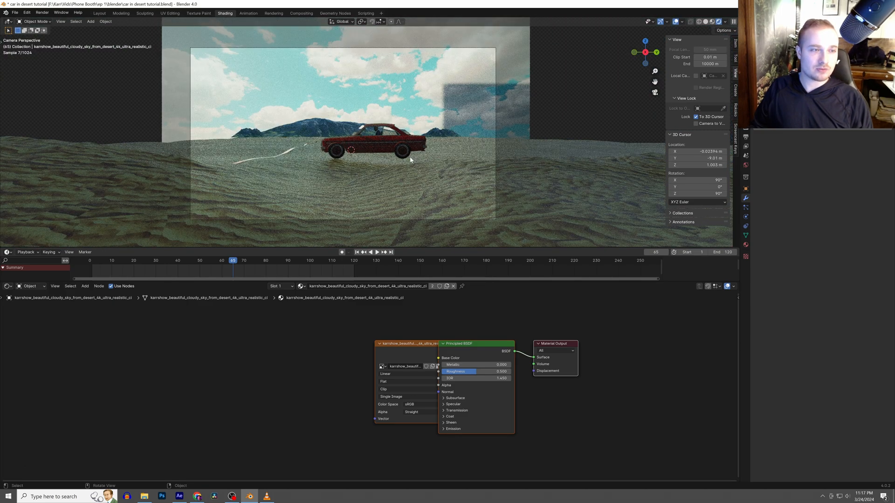
# Switch to VLC to study the ground around the car in car drive test in desert(1).mp4, comparing it with the Blender scene
pyautogui.click(267, 497)
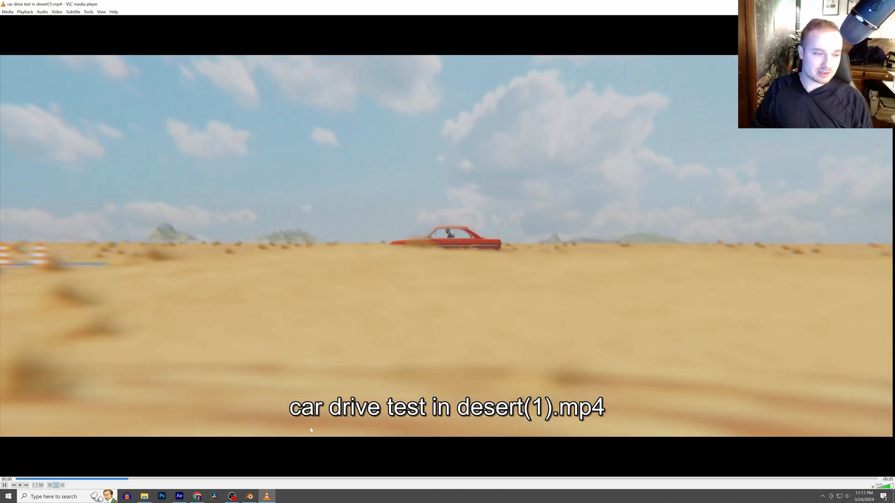
pyautogui.hotkey('alt', 'Tab')
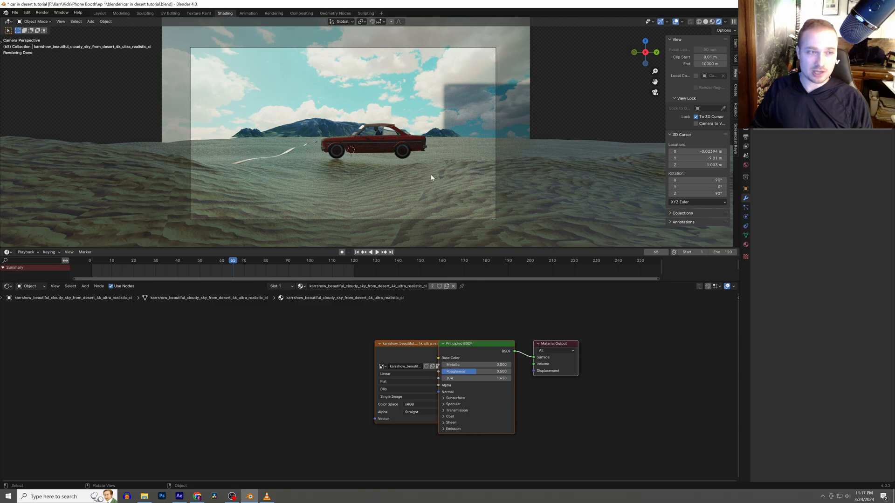
pyautogui.scroll(-1, 407, 172)
pyautogui.moveTo(406, 172); pyautogui.dragTo(385, 172, button='middle')
pyautogui.scroll(4, 385, 172)
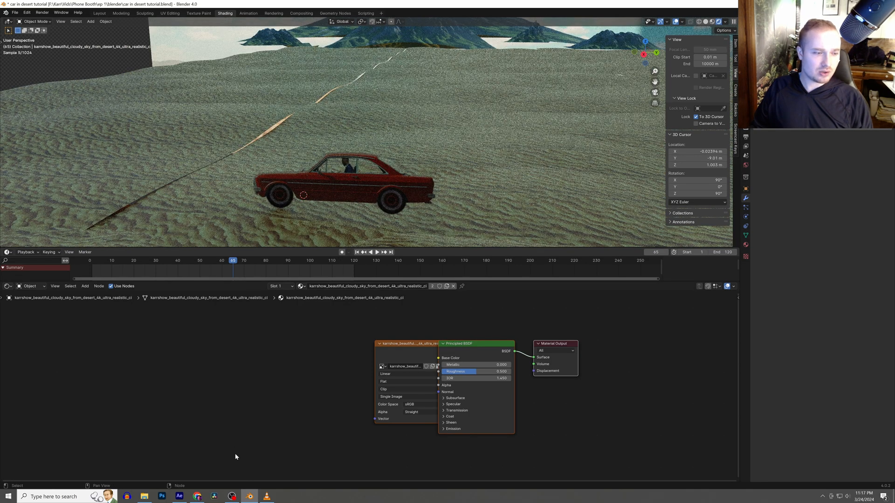
pyautogui.click(265, 495)
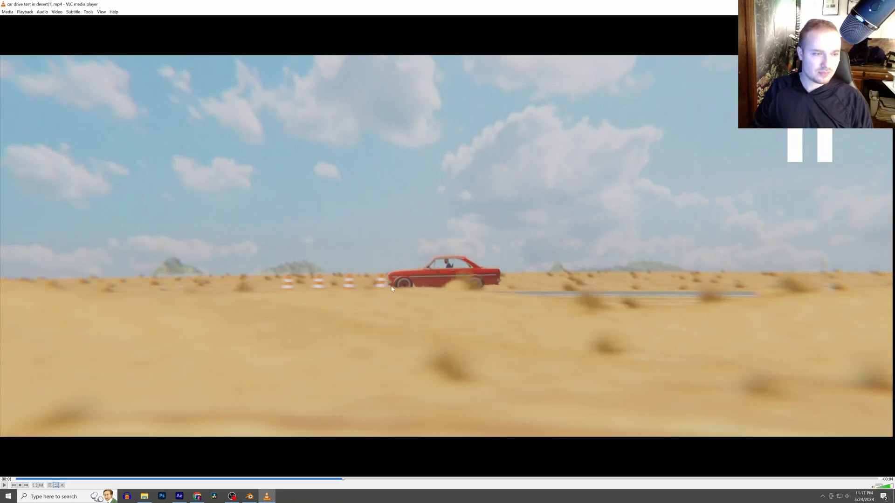
pyautogui.click(267, 496)
# Set the viewport to Solid shading and view the car and terrain from above
pyautogui.moveTo(492, 195); pyautogui.dragTo(348, 200, button='middle')
pyautogui.press('z')
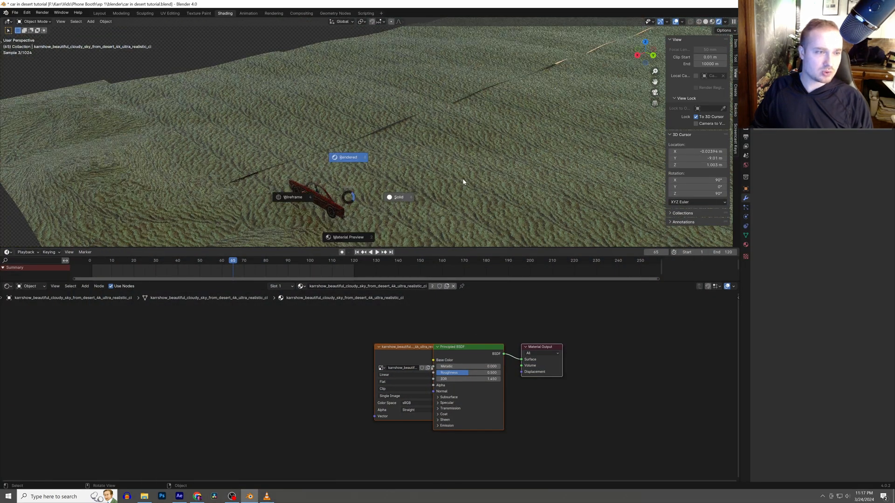
pyautogui.click(463, 181)
pyautogui.moveTo(451, 190)
pyautogui.mouseDown(button='middle')
pyautogui.moveTo(441, 142)
pyautogui.moveTo(420, 147)
pyautogui.mouseUp(button='middle')
# Add a mesh plane at the 3D cursor beneath the car and scale it up
pyautogui.hotkey('shift', 'a')
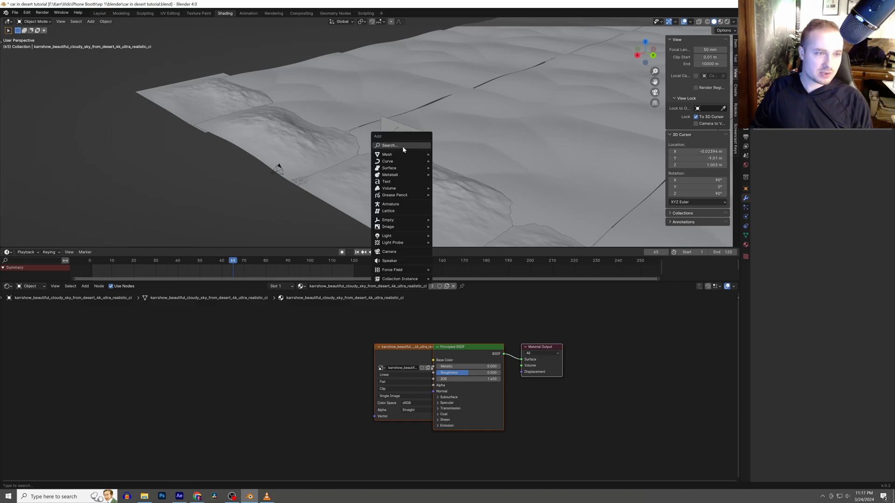
pyautogui.moveTo(414, 158)
pyautogui.click(447, 154)
pyautogui.press('s')
pyautogui.click(444, 157)
pyautogui.moveTo(443, 157); pyautogui.dragTo(438, 199, button='middle')
pyautogui.press('g')
pyautogui.press('x')
pyautogui.rightClick(449, 197)
# Stretch the new ground plane along the global Y axis toward the car's length
pyautogui.scroll(-2, 437, 169)
pyautogui.press('s')
pyautogui.press('y')
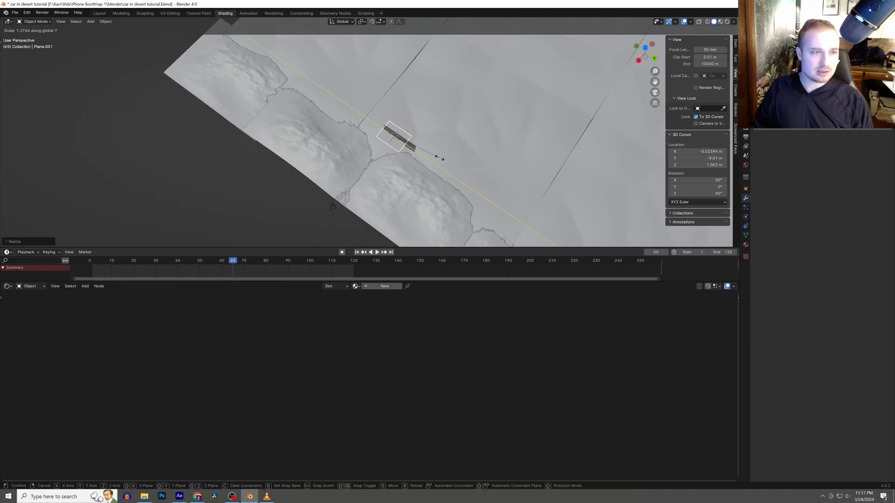
pyautogui.click(446, 160)
pyautogui.scroll(4, 446, 160)
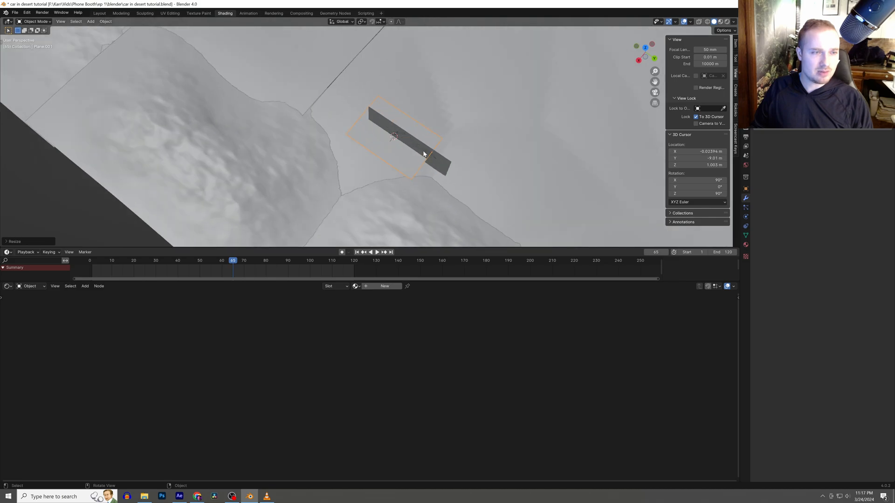
# Import the pavement parking lot image as a plane at the 3D cursor
pyautogui.hotkey('shift', 'a')
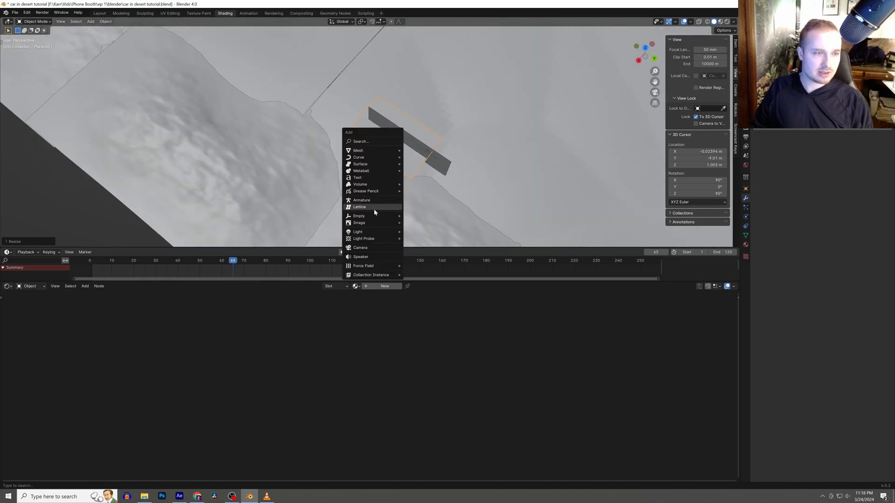
pyautogui.click(457, 222)
pyautogui.moveTo(423, 155); pyautogui.dragTo(429, 175, button='middle')
# Rotate the pavement image plane about the Y axis to lie flat, and scale it up beneath the car
pyautogui.press('r')
pyautogui.press('y')
pyautogui.click(408, 161)
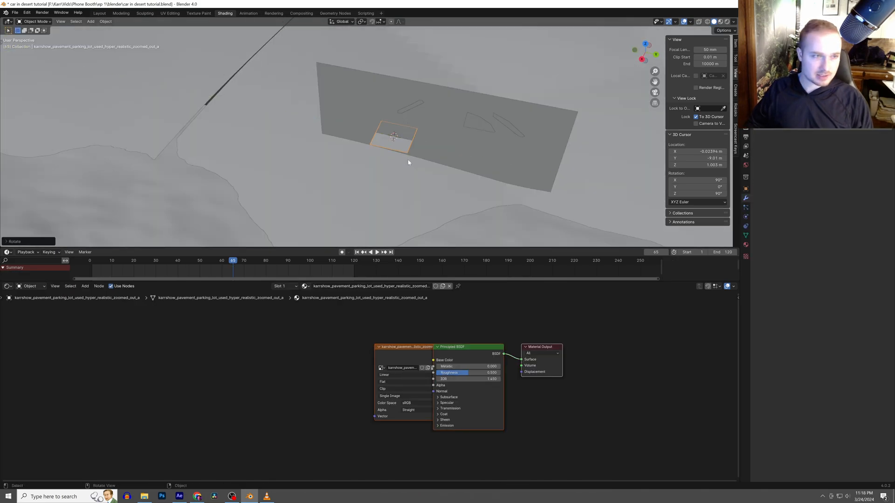
pyautogui.press('s')
pyautogui.click(433, 166)
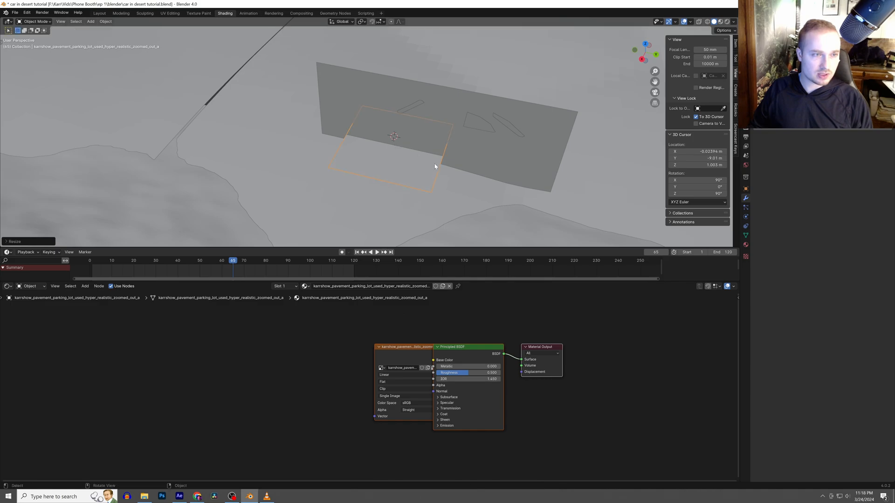
# Parent the selected car window to the car image plane using Object (Keep Transform)
pyautogui.moveTo(467, 122); pyautogui.dragTo(481, 106, button='middle')
pyautogui.click(502, 95)
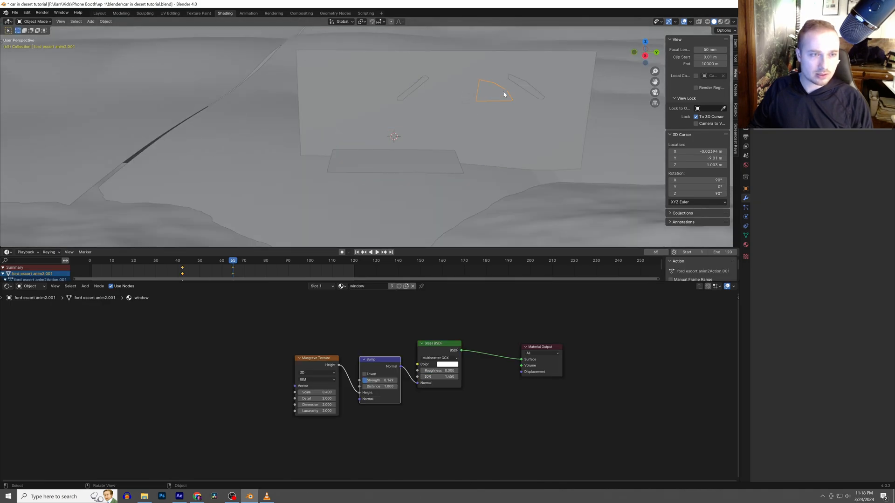
pyautogui.keyDown('shift'); pyautogui.click(440, 90); pyautogui.keyUp('shift')
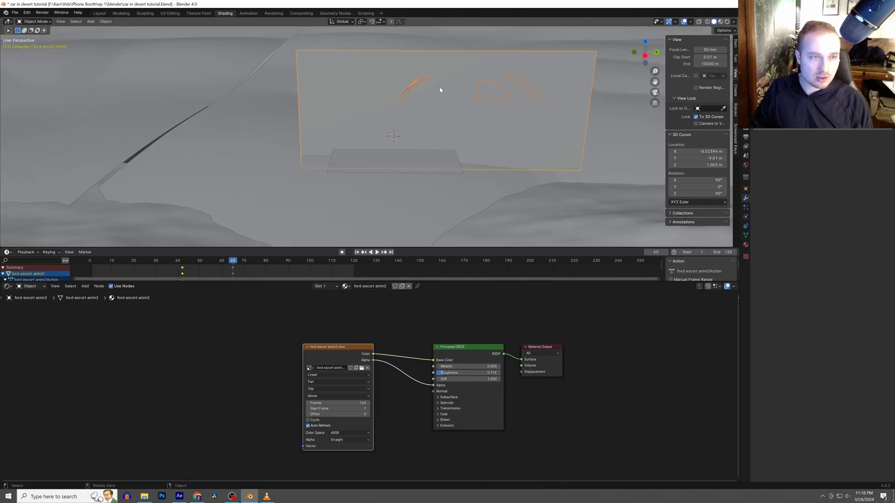
pyautogui.hotkey('ctrl', 'p')
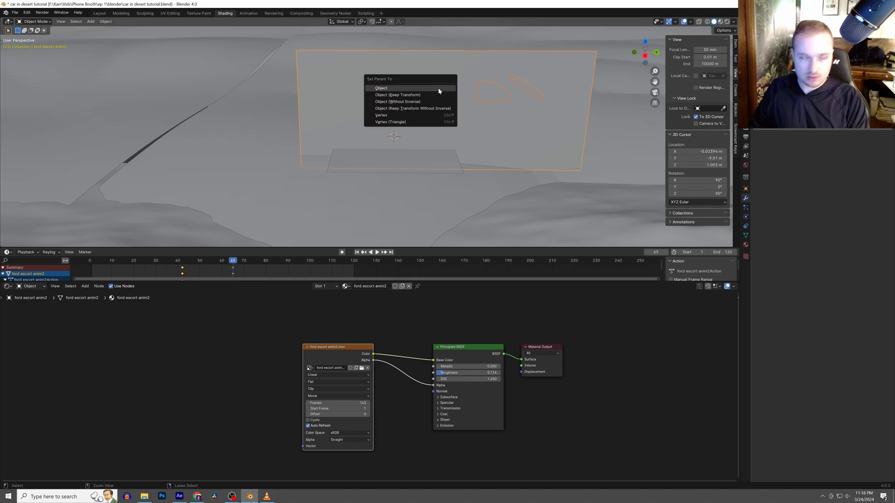
pyautogui.click(410, 95)
# Show the scene in rendered shading and rotate the pavement plane 90 degrees about the Z axis
pyautogui.click(434, 166)
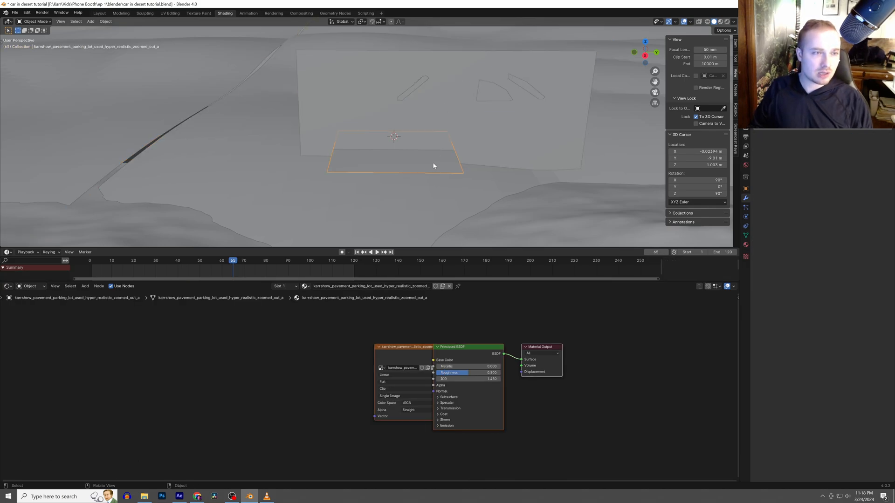
pyautogui.press('z')
pyautogui.click(454, 114)
pyautogui.write('r')
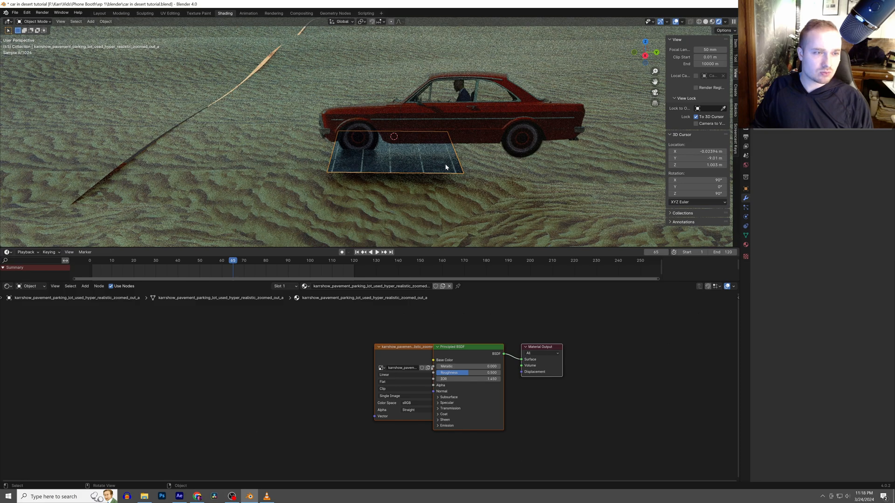
pyautogui.write('z90')
pyautogui.press('Return')
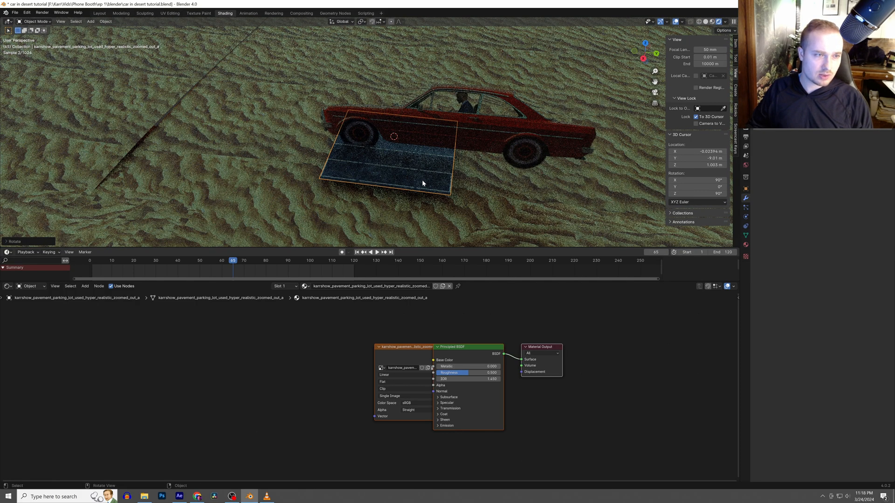
# Scale the pavement plane up slightly and lower it along the Z axis beneath the car's wheels
pyautogui.press('s')
pyautogui.click(427, 167)
pyautogui.press('g')
pyautogui.press('z')
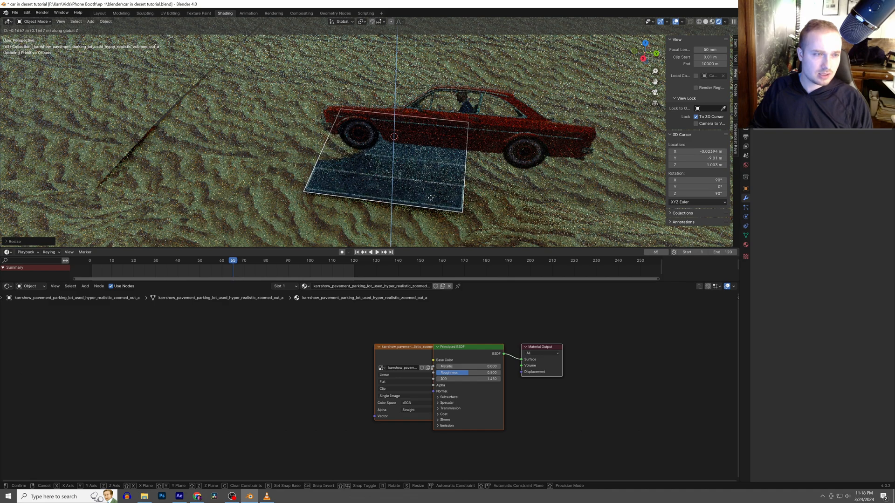
pyautogui.click(404, 200)
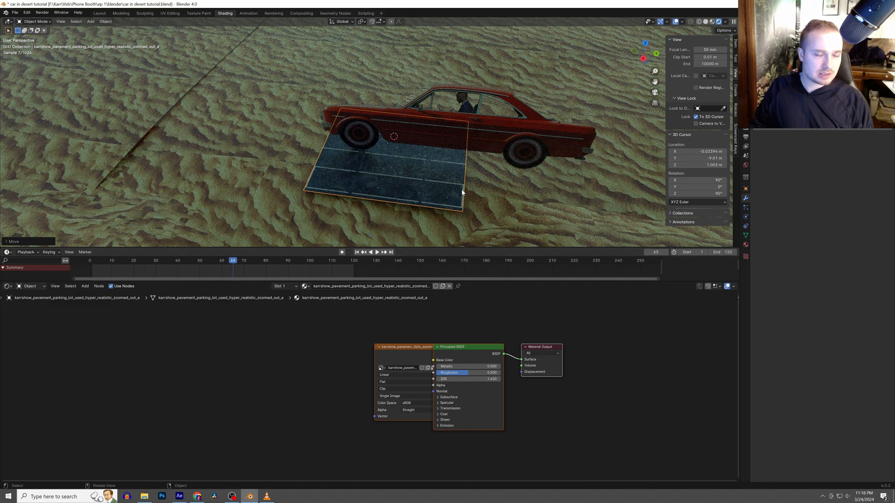
# Add an Array modifier to the pavement plane with relative offset X 0 and Y 1, and raise its count
pyautogui.moveTo(432, 187); pyautogui.dragTo(388, 185, button='middle')
pyautogui.scroll(3, 360, 184)
pyautogui.scroll(-4, 386, 186)
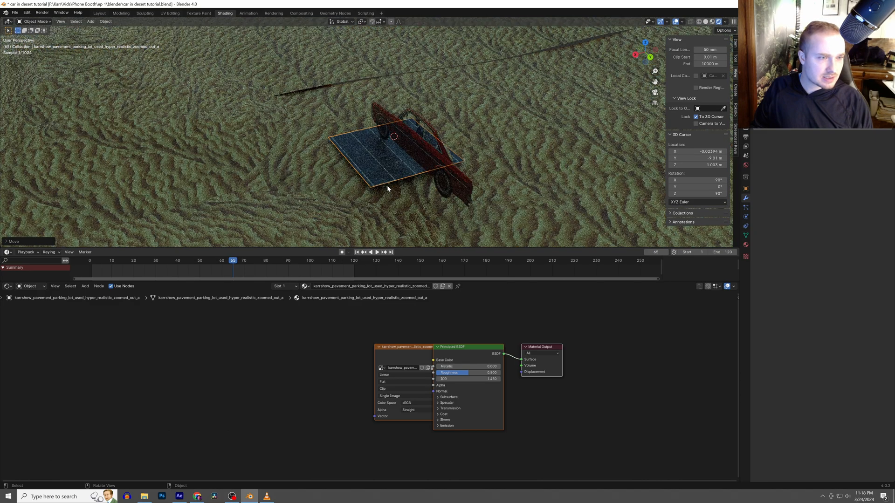
pyautogui.scroll(-4, 390, 184)
pyautogui.scroll(3, 615, 197)
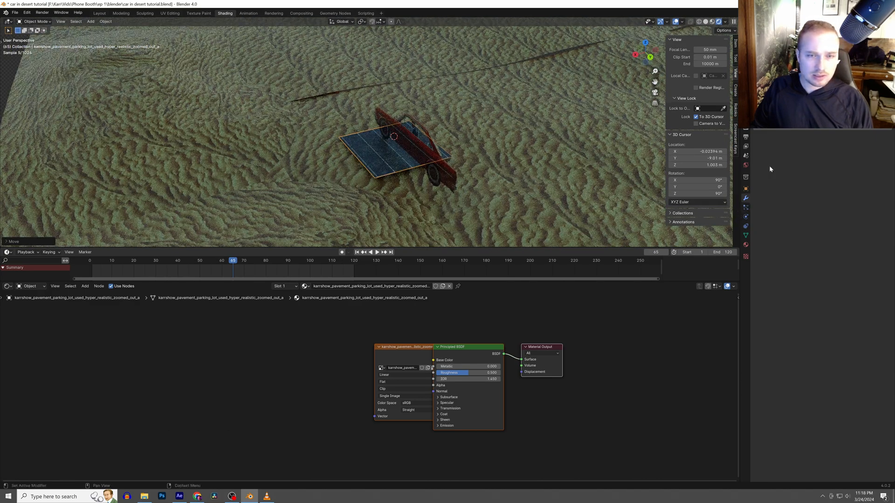
pyautogui.click(784, 130)
pyautogui.moveTo(759, 129)
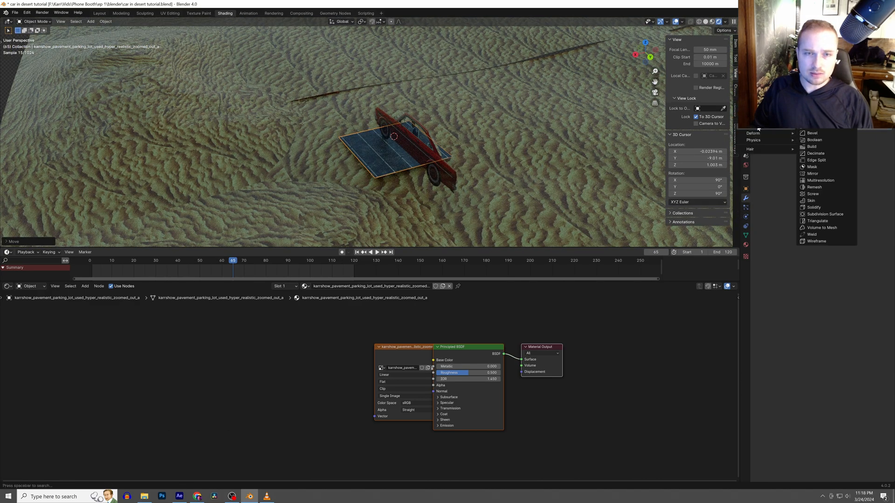
pyautogui.click(811, 126)
pyautogui.write('0')
pyautogui.press('Tab')
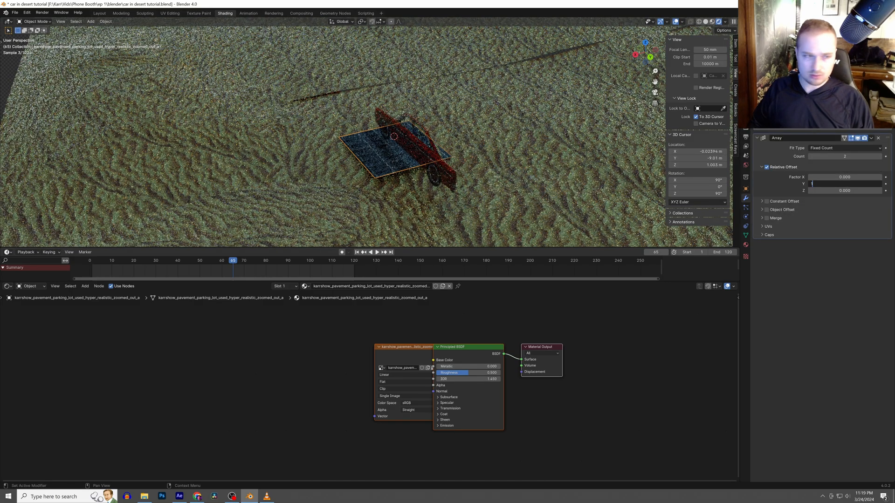
pyautogui.write('1')
pyautogui.press('Return')
pyautogui.click(880, 157)
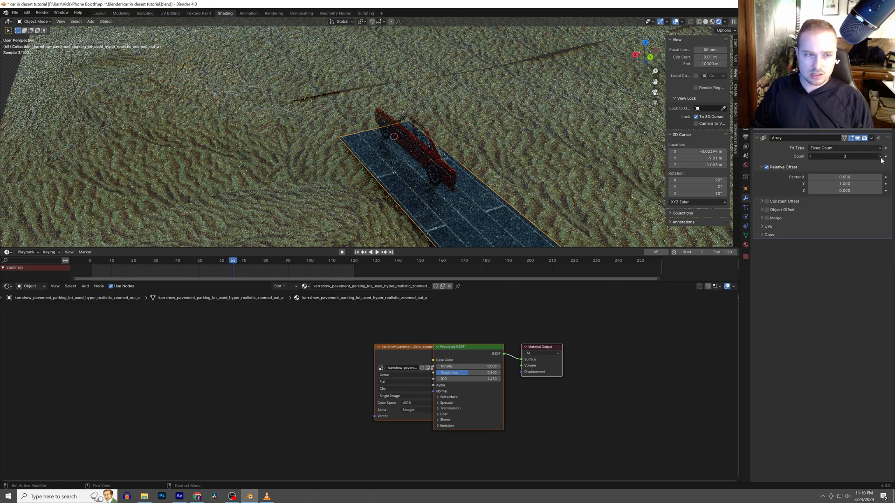
pyautogui.click(880, 156)
# Raise the pavement array count to 31 and move the road along Y so it extends ahead of and behind the car
pyautogui.scroll(-6, 641, 157)
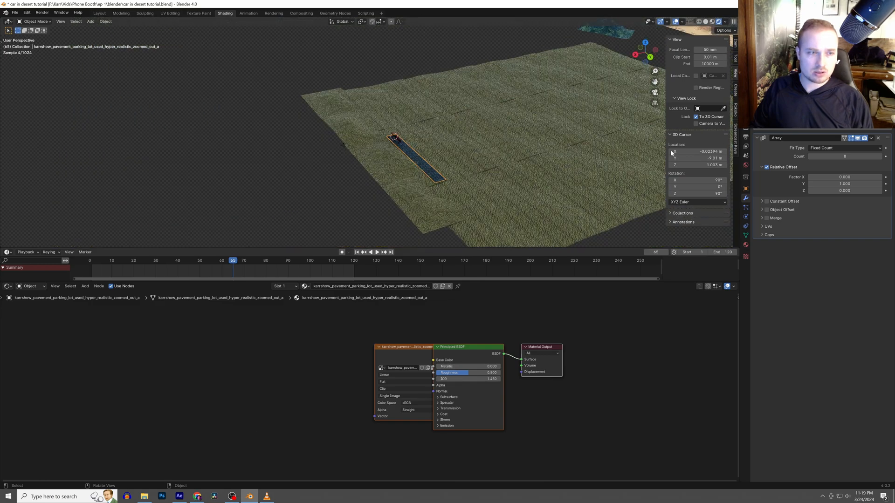
pyautogui.moveTo(835, 156); pyautogui.dragTo(867, 156)
pyautogui.press('g')
pyautogui.press('y')
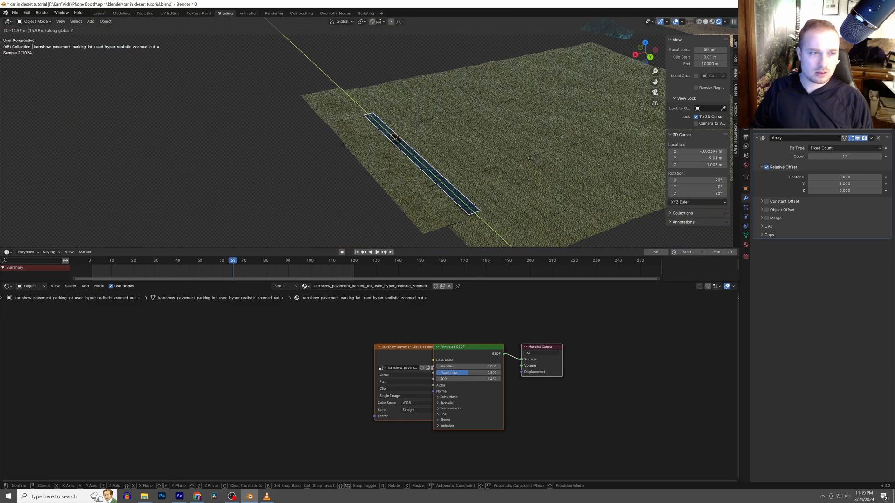
pyautogui.click(508, 148)
pyautogui.moveTo(845, 156); pyautogui.dragTo(862, 157)
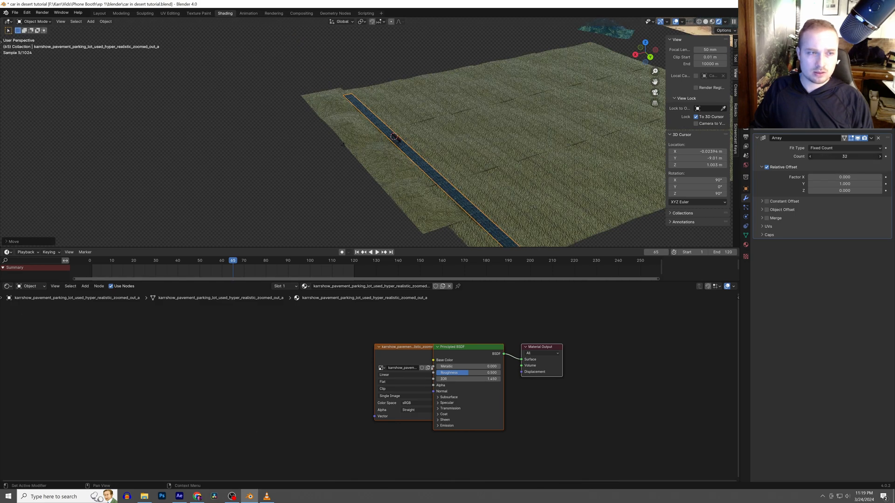
pyautogui.scroll(5, 450, 158)
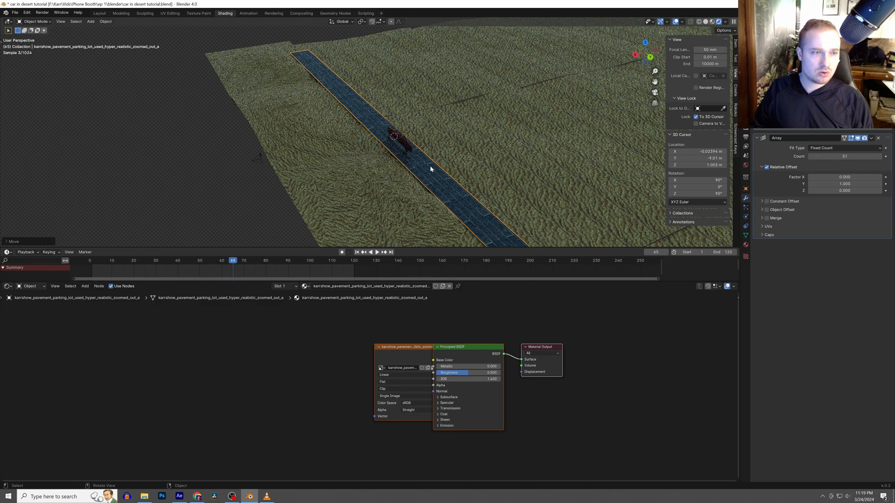
# In Edit Mode, extrude one long edge of the road outward along X and lower the new edge along Z
pyautogui.press('Tab')
pyautogui.keyDown('shift'); pyautogui.rightClick(292, 57); pyautogui.keyUp('shift')
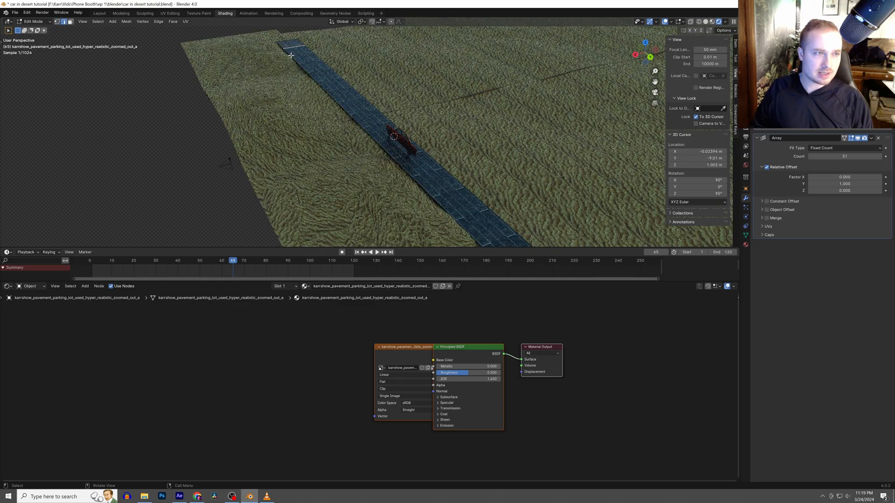
pyautogui.scroll(4, 280, 47)
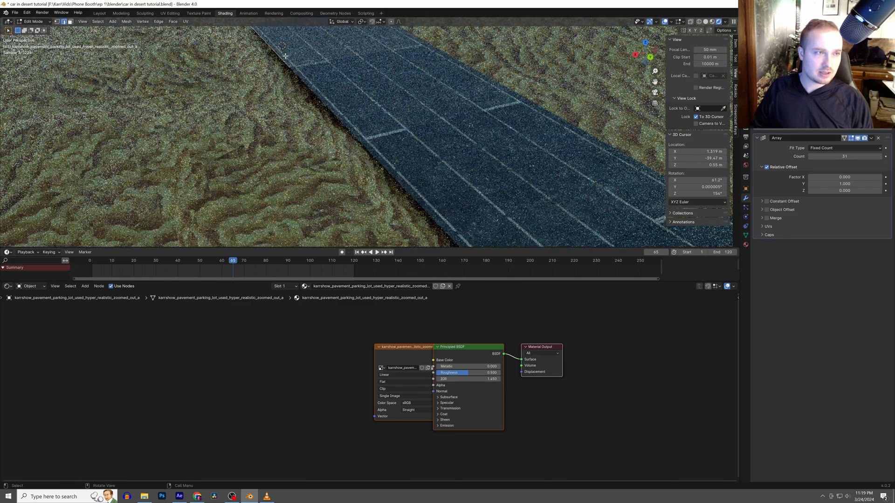
pyautogui.moveTo(385, 137); pyautogui.dragTo(373, 133, button='middle')
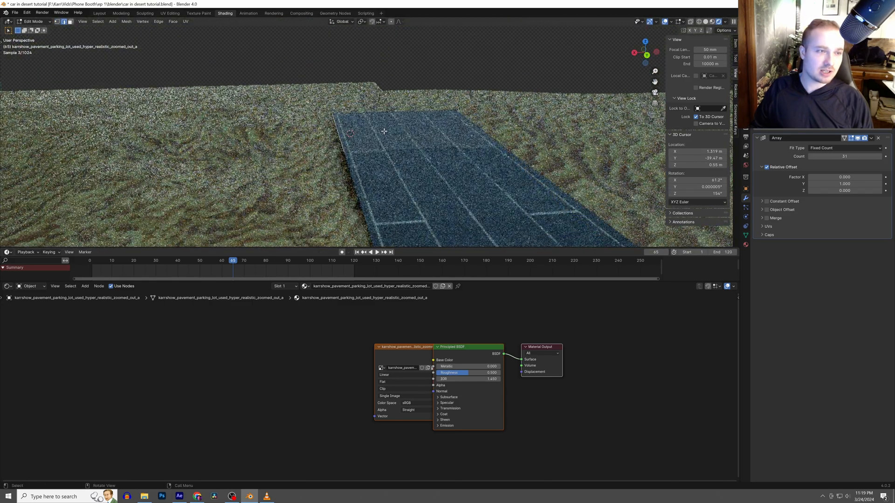
pyautogui.press('g')
pyautogui.press('y')
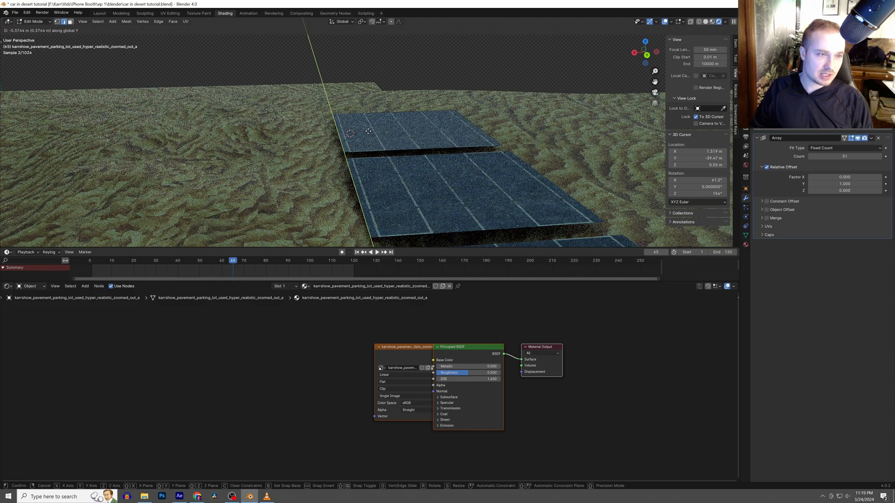
pyautogui.press('x')
pyautogui.click(366, 132)
pyautogui.press('g')
pyautogui.press('z')
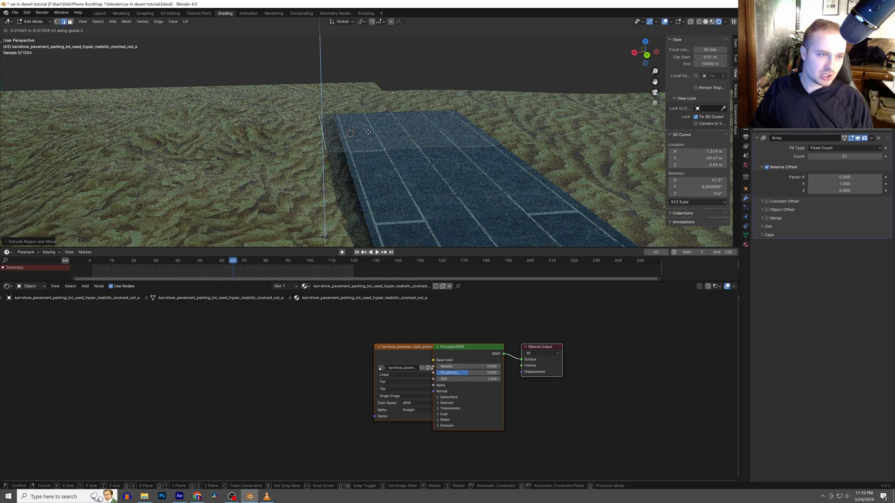
pyautogui.click(368, 136)
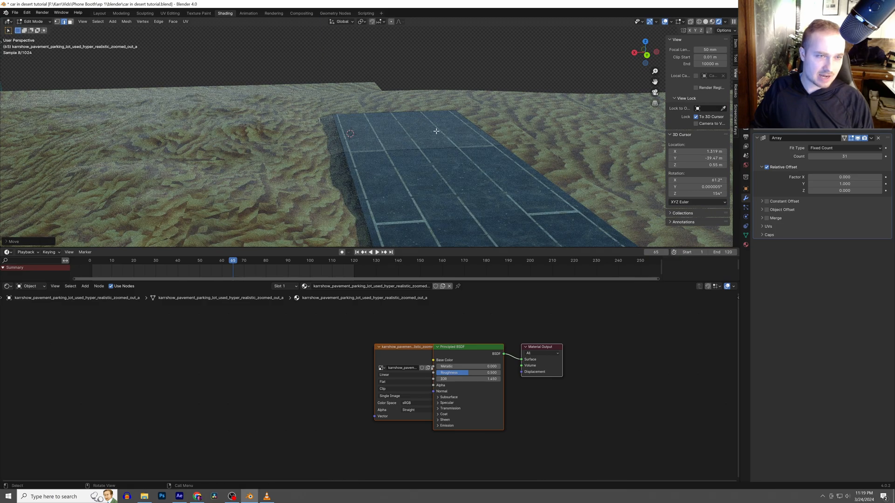
# Extrude the road's opposite long edge along Z, leave Edit Mode and return to the camera view
pyautogui.keyDown('shift'); pyautogui.moveTo(496, 135); pyautogui.dragTo(395, 181, button='middle'); pyautogui.keyUp('shift')
pyautogui.click(398, 176)
pyautogui.press('e')
pyautogui.press('z')
pyautogui.click(404, 188)
pyautogui.moveTo(384, 181); pyautogui.dragTo(407, 187, button='middle')
pyautogui.press('Tab')
pyautogui.press('KP_0')
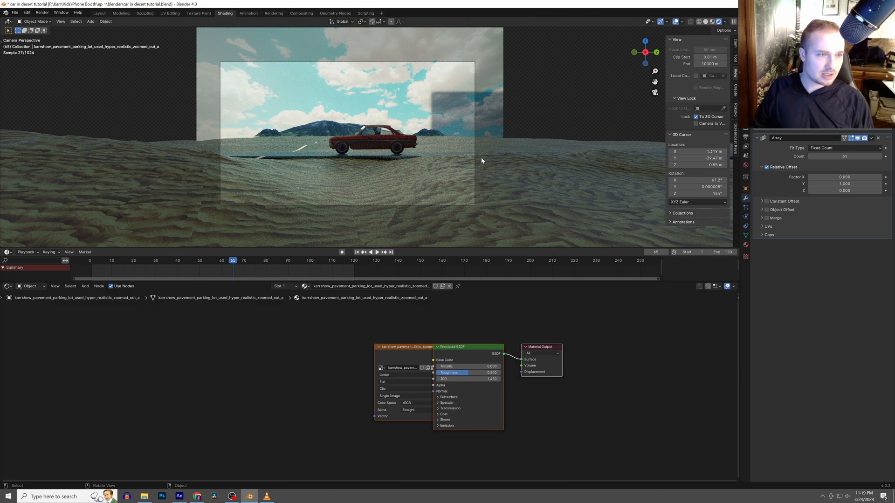
# Select the camera and move it back from the car to an X location of 17.987 m
pyautogui.click(475, 139)
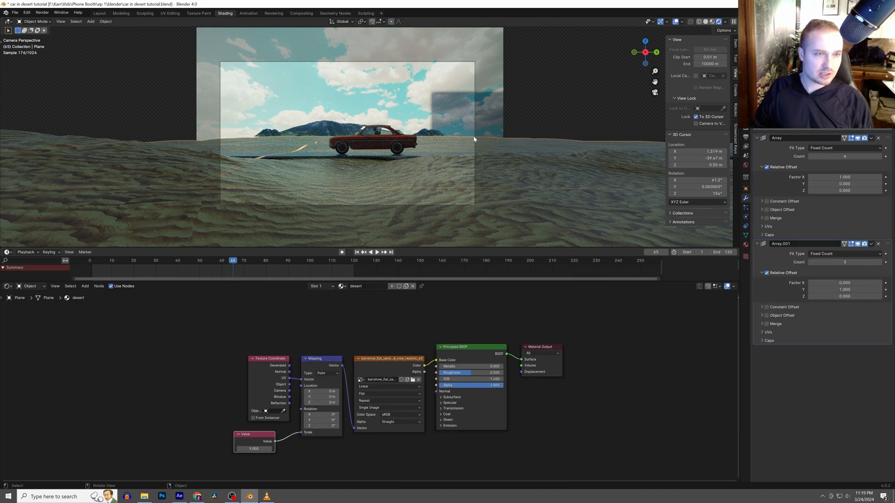
pyautogui.click(475, 129)
pyautogui.press('g')
pyautogui.press('z')
pyautogui.press('z')
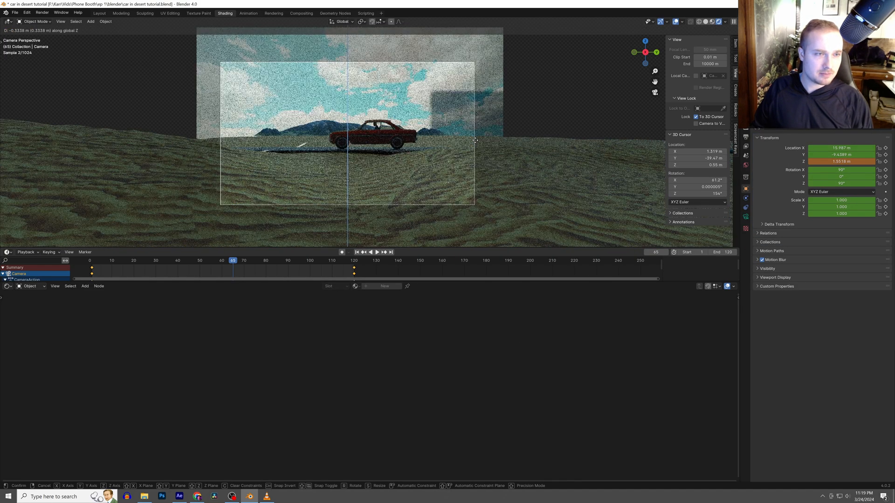
pyautogui.click(478, 157)
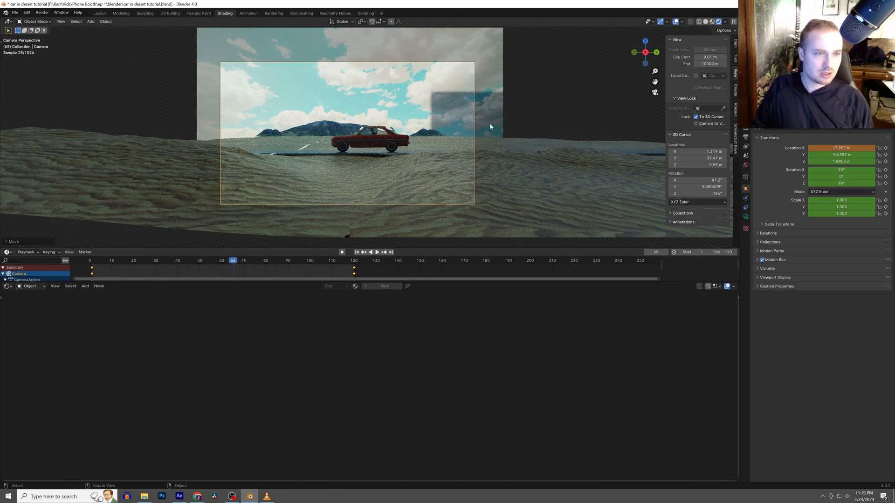
# Isolate the cloudy sky planes and move the selected one about 252 m along global Y, then restore the full scene
pyautogui.click(460, 98)
pyautogui.moveTo(461, 97); pyautogui.dragTo(462, 114, button='middle')
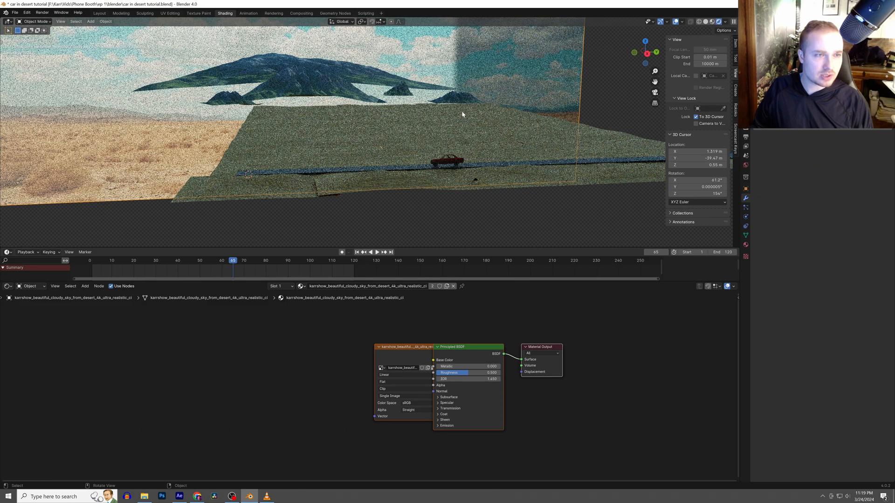
pyautogui.press('KP_Divide')
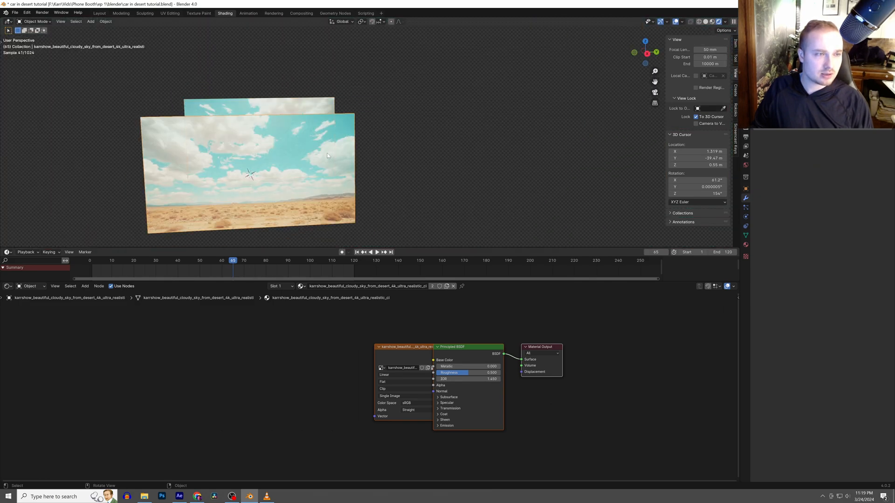
pyautogui.press('g')
pyautogui.press('y')
pyautogui.press('x')
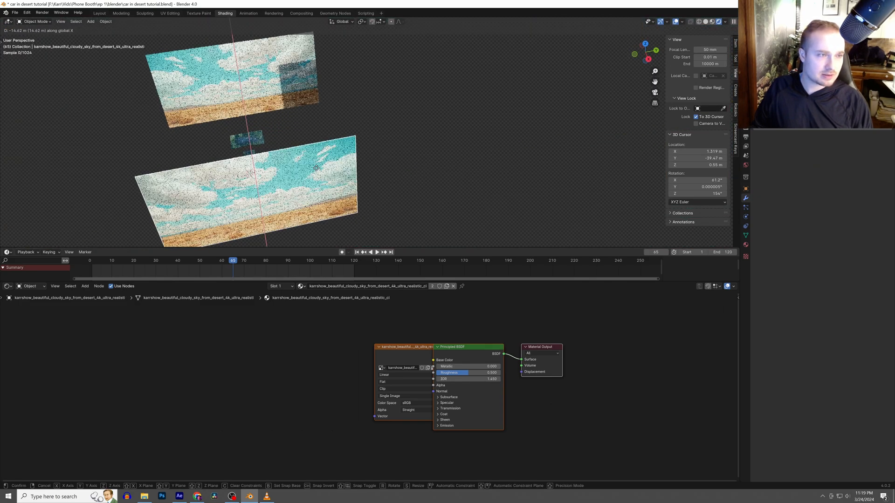
pyautogui.press('y')
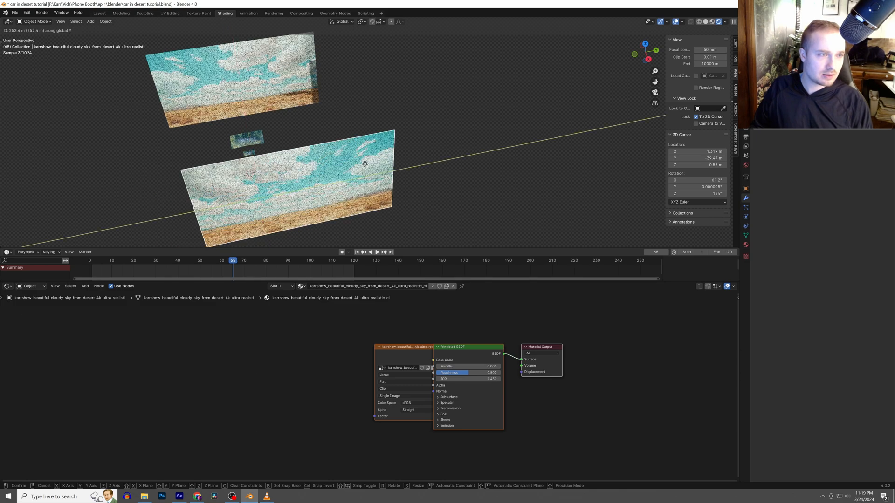
pyautogui.click(364, 163)
pyautogui.press('KP_Divide')
# Add a cube mesh and move it in the camera view over to the car
pyautogui.hotkey('shift', 'a')
pyautogui.moveTo(289, 58)
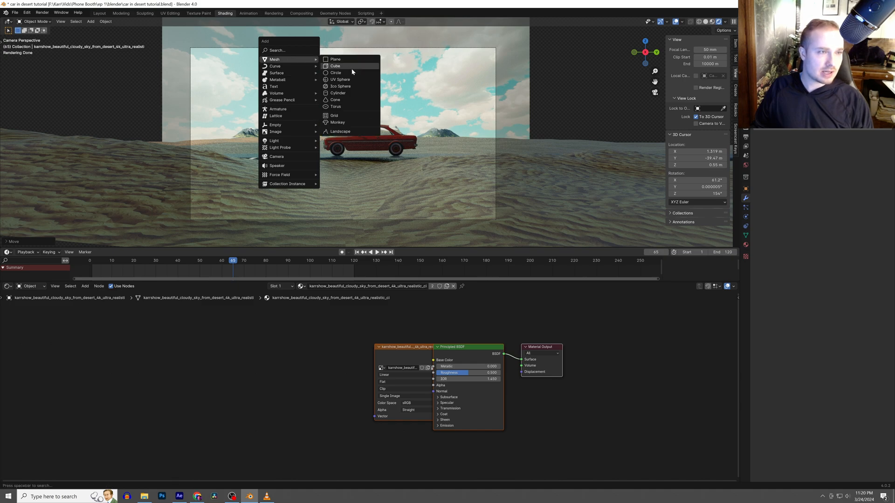
pyautogui.click(351, 67)
pyautogui.scroll(-4, 420, 178)
pyautogui.press('g')
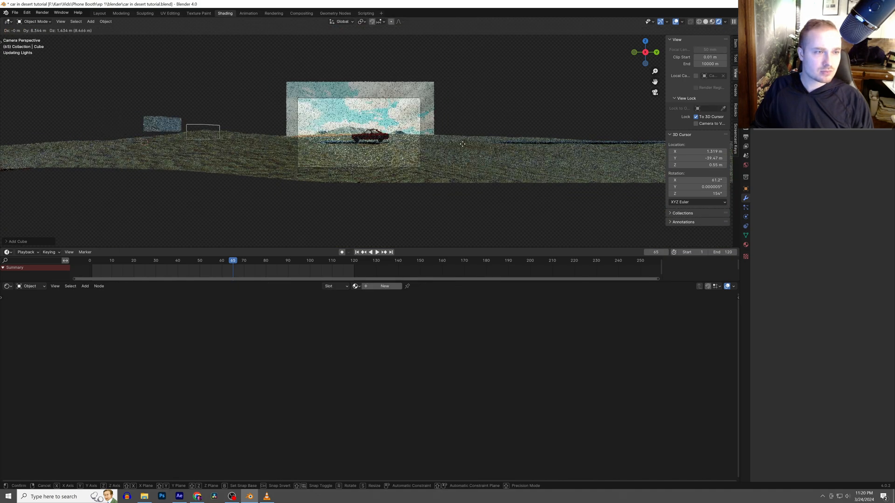
pyautogui.click(466, 140)
# Scale the cube up uniformly until it encloses the car and the camera
pyautogui.press('s')
pyautogui.press('z')
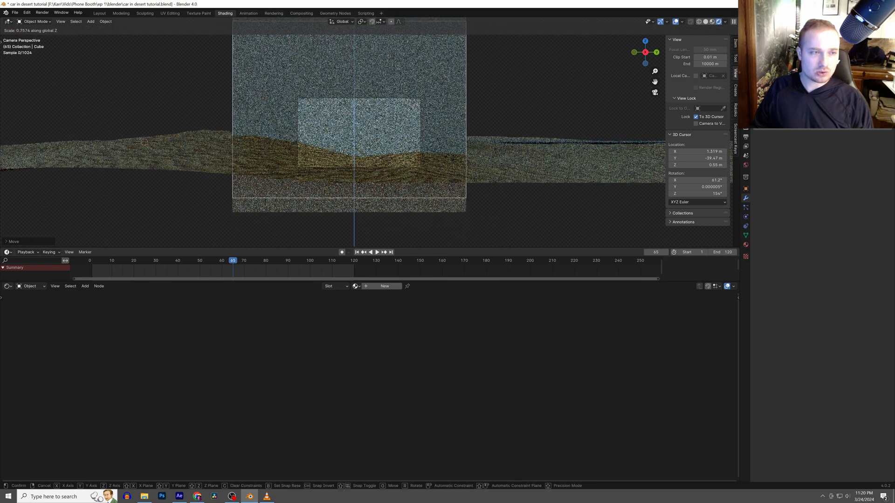
pyautogui.press('z')
pyautogui.press('z')
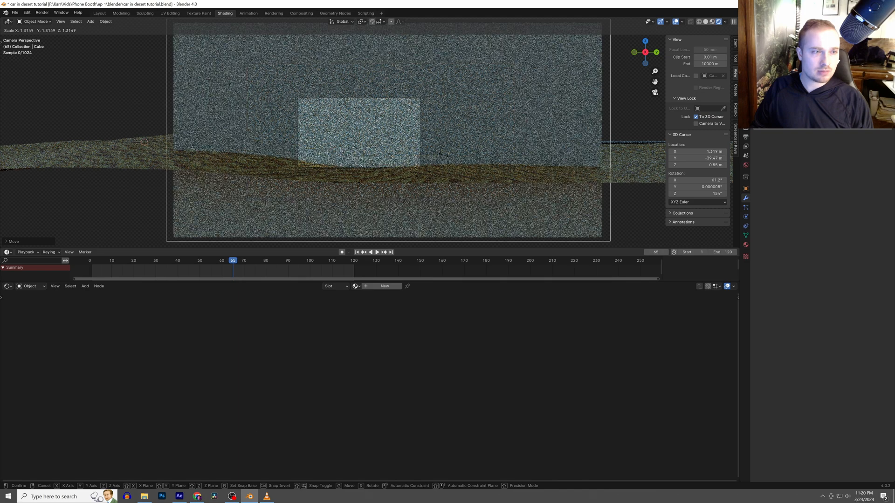
pyautogui.click(471, 178)
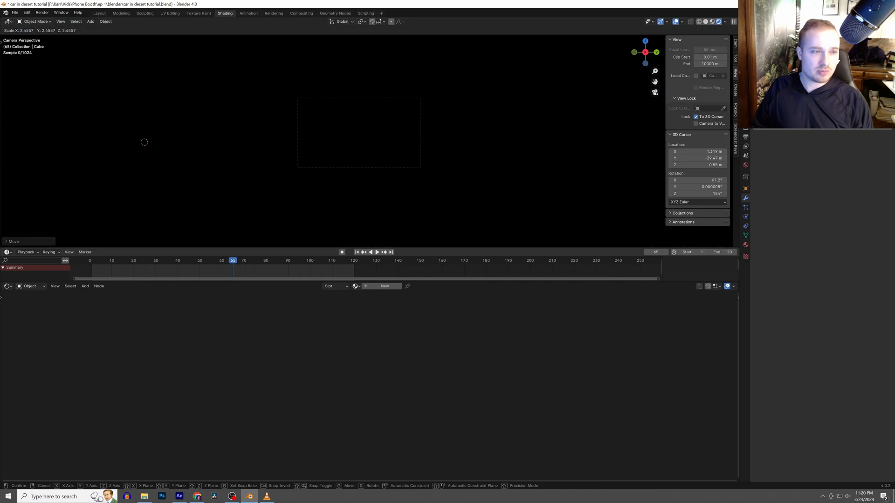
# Create a new material for the enclosing cube and name it fog
pyautogui.click(376, 286)
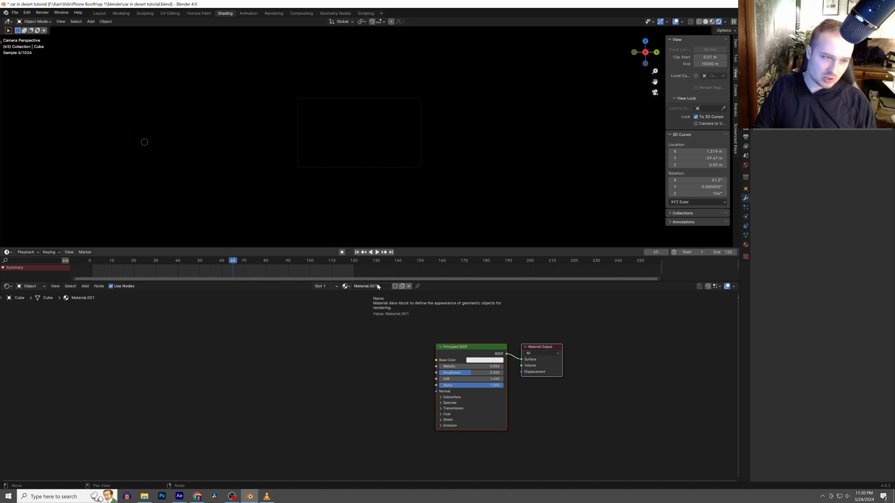
pyautogui.click(377, 286)
pyautogui.write('fog')
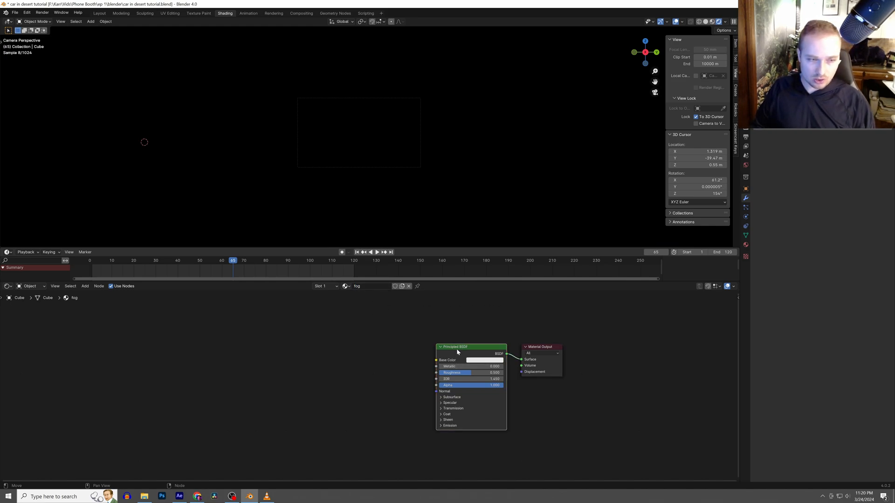
# Replace the fog material's Principled BSDF with a Volume Scatter node connected to the Material Output's Volume input
pyautogui.write('x')
pyautogui.hotkey('shift', 'a')
pyautogui.write('sc')
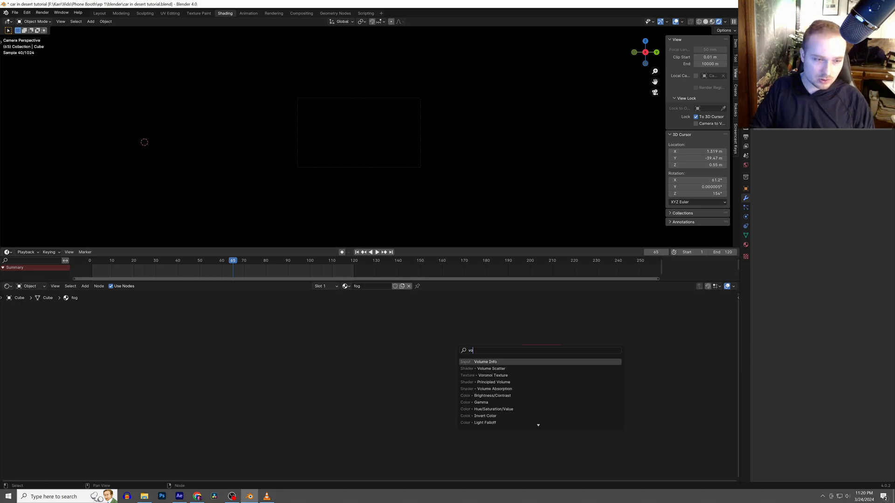
pyautogui.write('at')
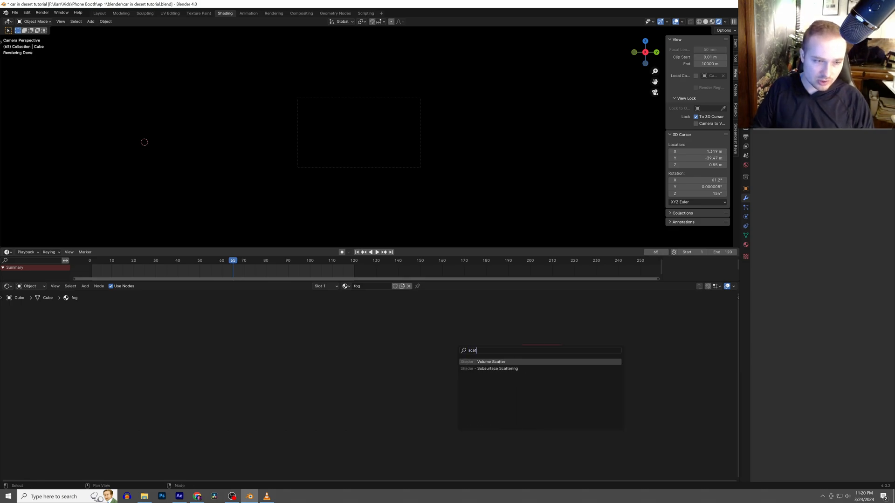
pyautogui.write('t')
pyautogui.press('Return')
pyautogui.click(451, 365)
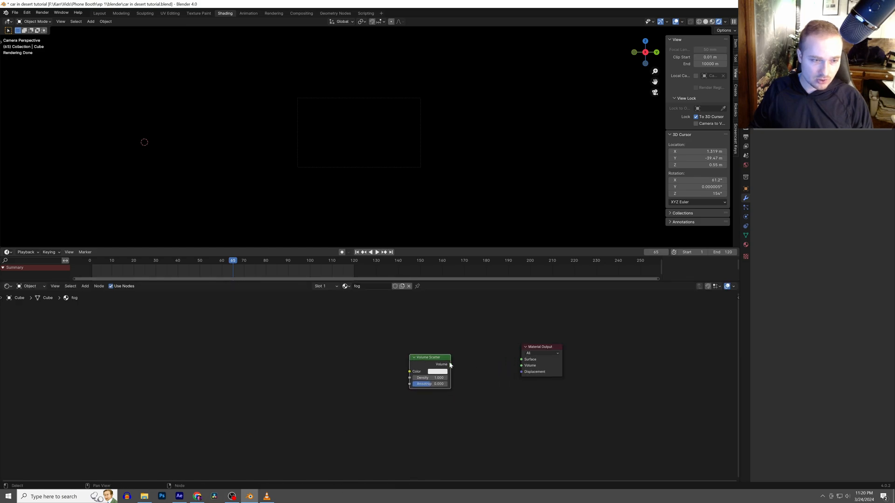
pyautogui.moveTo(518, 366); pyautogui.dragTo(521, 365)
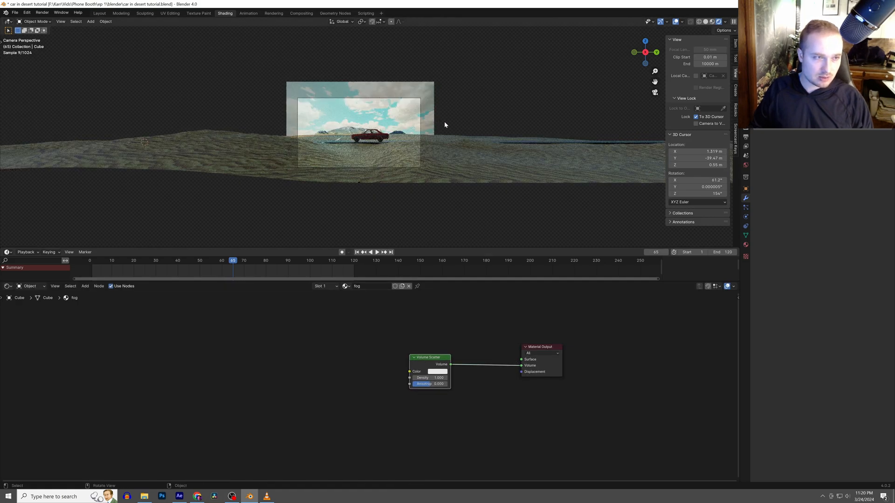
# Try to set the Volume Scatter node's density to 0.01
pyautogui.scroll(3, 455, 166)
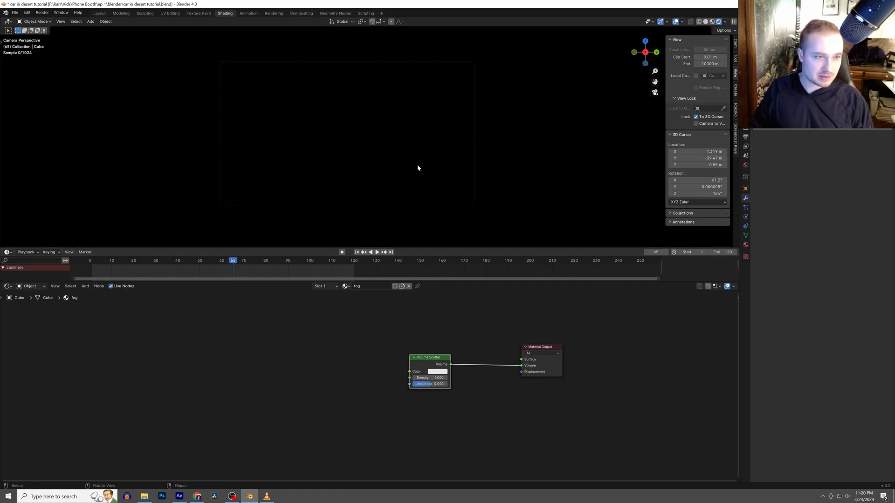
pyautogui.write('.0.01')
pyautogui.press('Return')
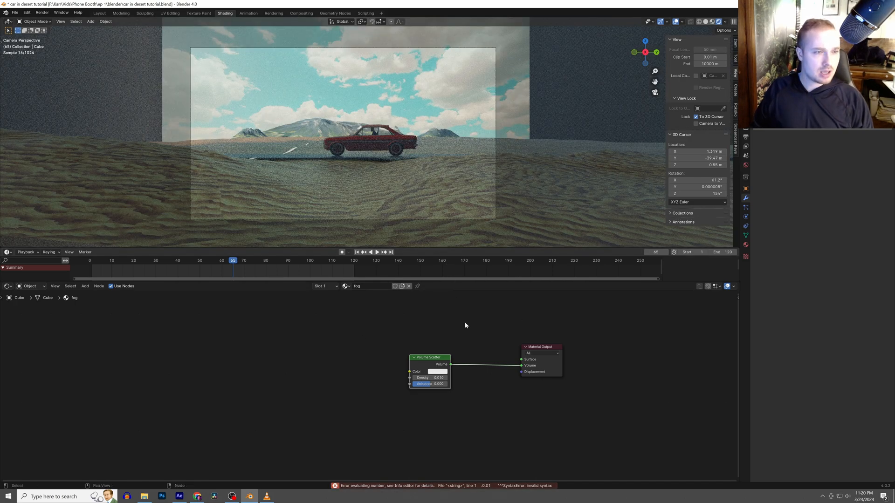
# Replace the Volume Scatter node with a Principled Volume node connected to the Material Output's Volume input
pyautogui.press('Delete')
pyautogui.hotkey('shift', 'a')
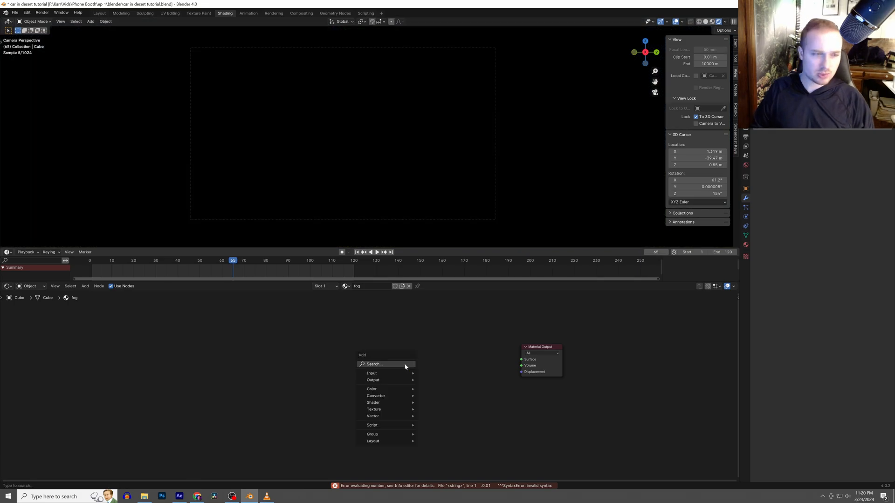
pyautogui.write('volume')
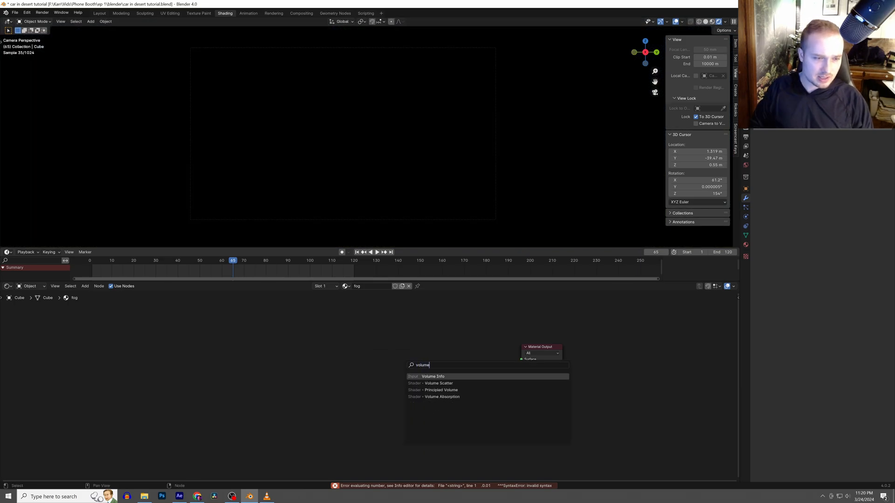
pyautogui.press('Down')
pyautogui.press('Down')
pyautogui.press('Return')
pyautogui.click(468, 363)
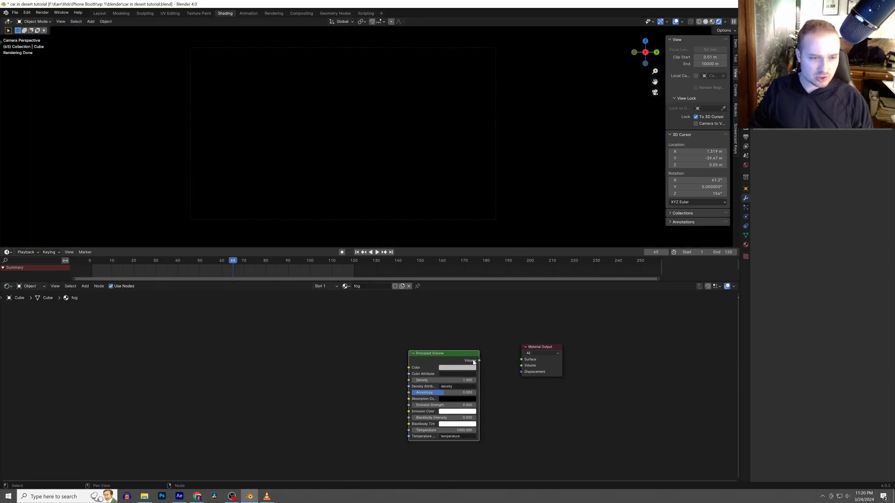
pyautogui.moveTo(521, 368); pyautogui.dragTo(521, 366)
# Set the Principled Volume density to 0.01 and raise it to 0.02
pyautogui.click(463, 380)
pyautogui.write('.01')
pyautogui.press('Return')
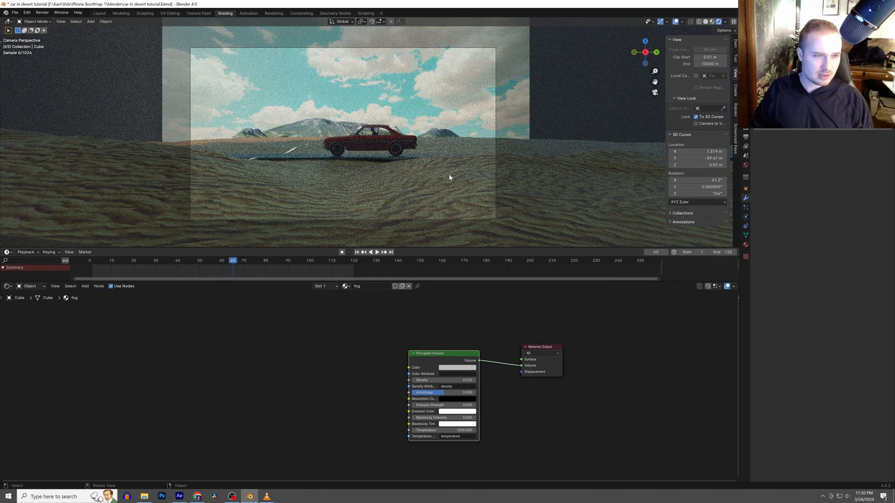
pyautogui.click(457, 380)
pyautogui.write('.02')
pyautogui.press('Return')
# Stretch the fog cube along X and shift it along global X over the distant terrain
pyautogui.scroll(-3, 395, 150)
pyautogui.moveTo(395, 150); pyautogui.dragTo(435, 192, button='middle')
pyautogui.press('s')
pyautogui.press('x')
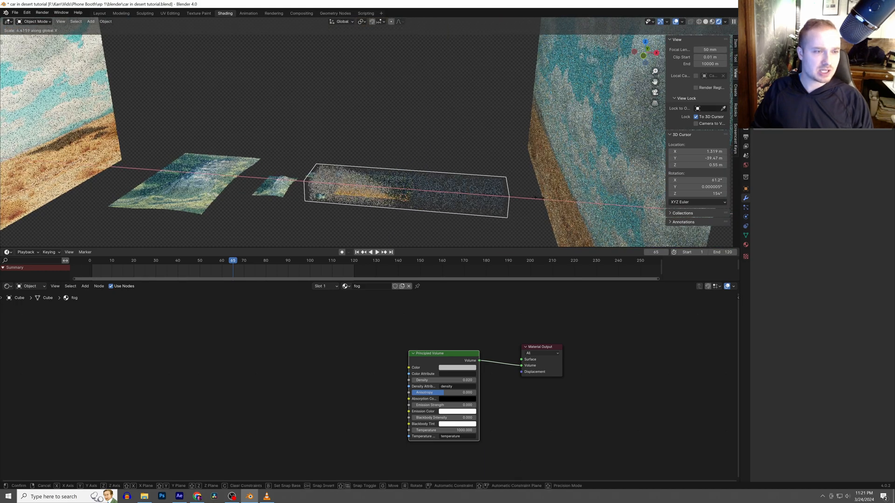
pyautogui.click(579, 201)
pyautogui.press('g')
pyautogui.press('x')
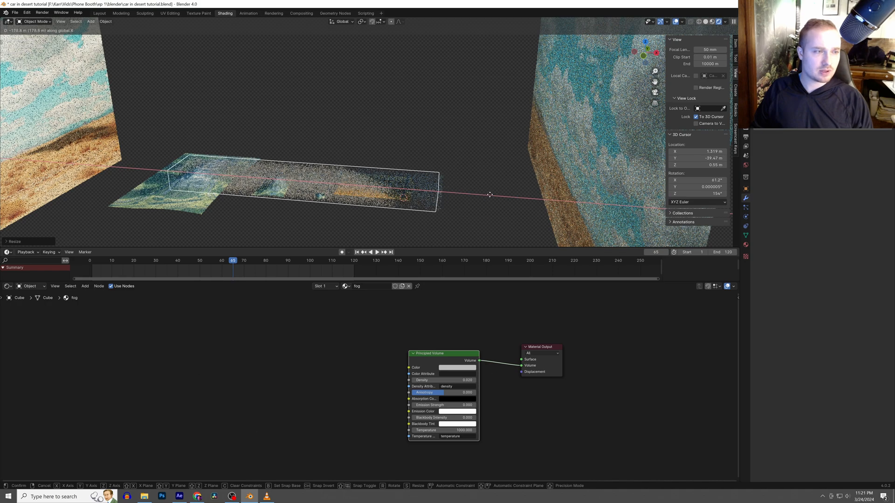
pyautogui.click(557, 194)
# Widen the fog cube along Y to cover the desert terrain and return to the camera view
pyautogui.press('s')
pyautogui.press('y')
pyautogui.click(642, 136)
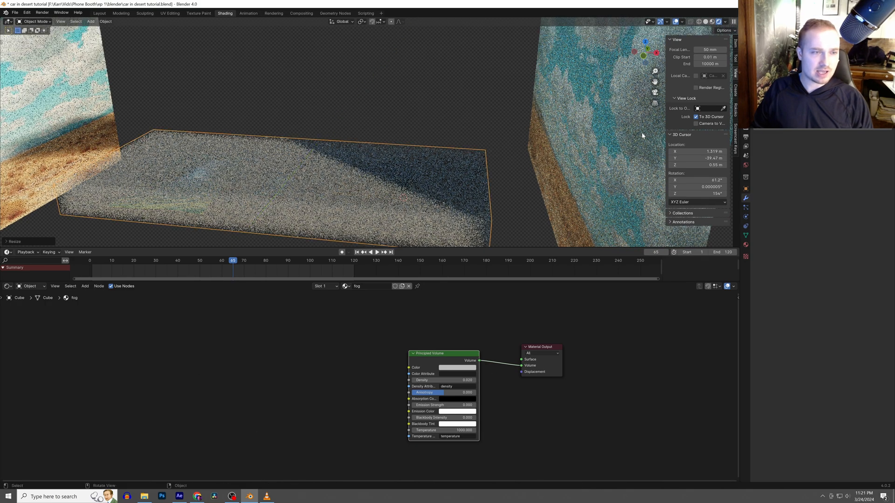
pyautogui.press('KP_0')
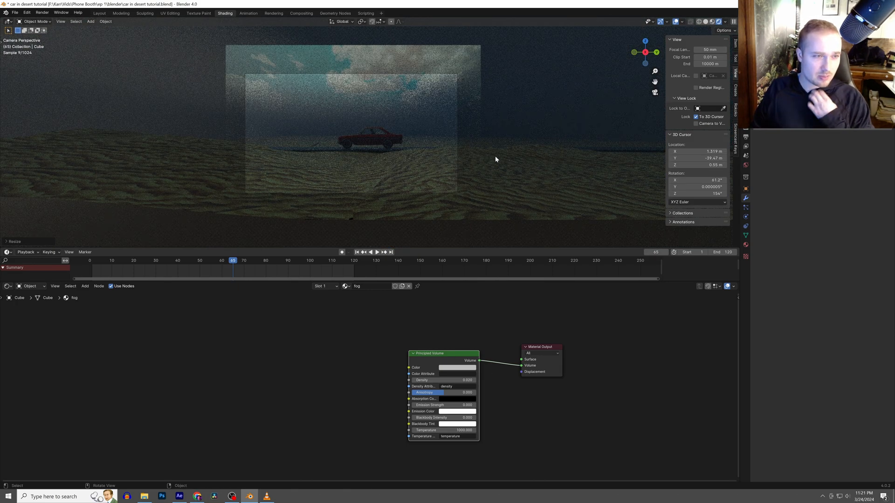
# Lower the Principled Volume density to 0.01 and further to a near-zero value
pyautogui.click(444, 380)
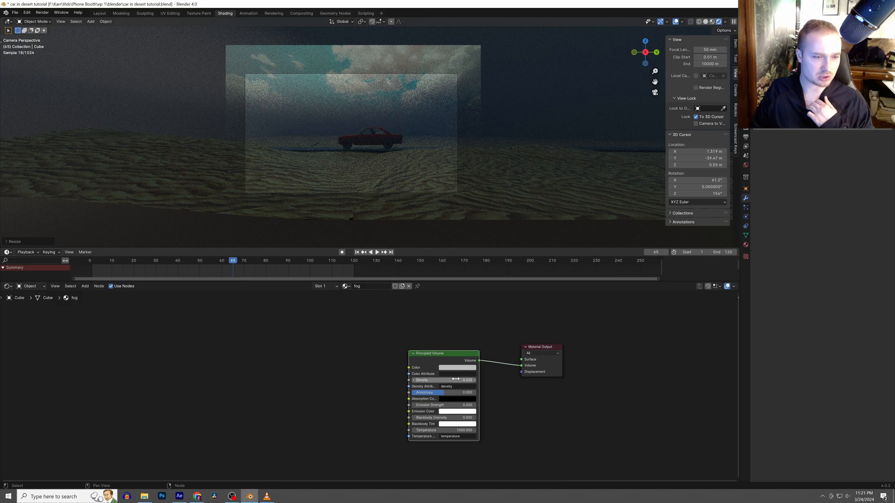
pyautogui.write('0.01')
pyautogui.press('Return')
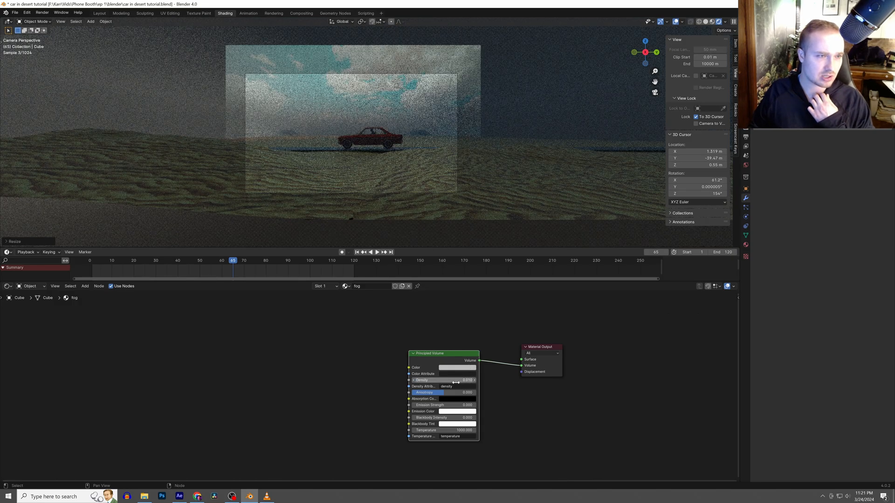
pyautogui.write('.005')
pyautogui.press('Return')
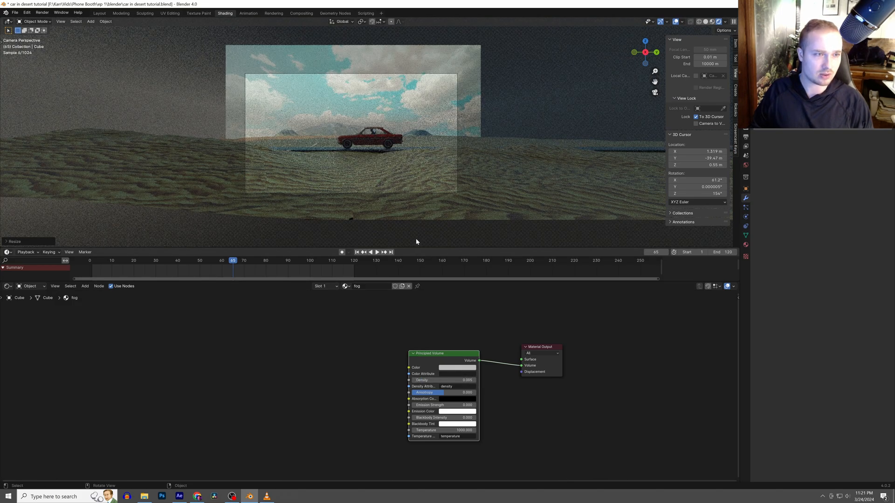
pyautogui.scroll(2, 455, 196)
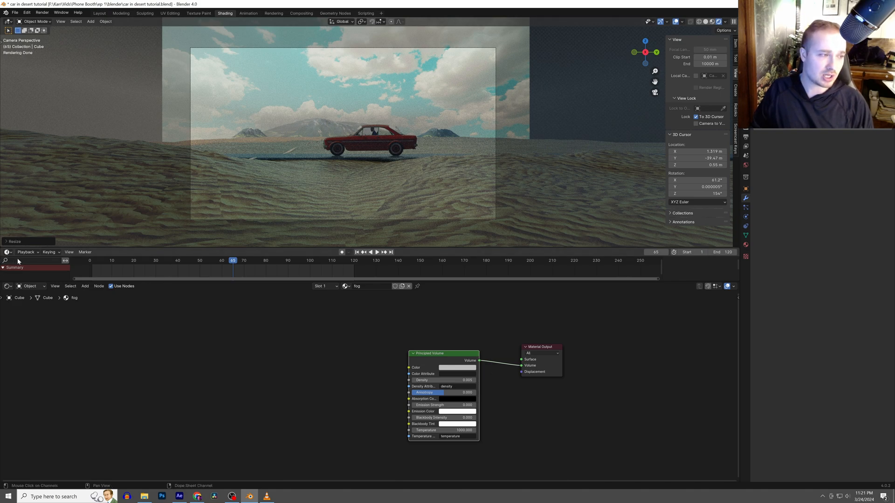
# Display the World shader nodes and delete the fog cube from the scene
pyautogui.click(30, 286)
pyautogui.click(31, 311)
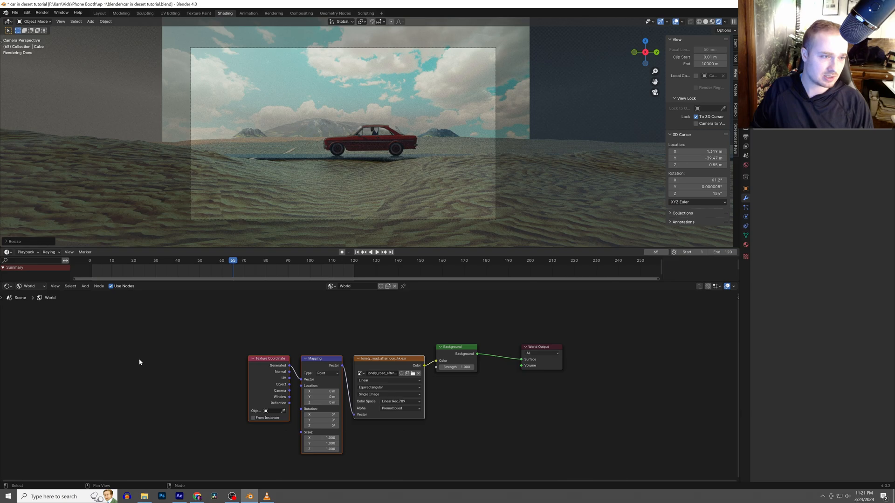
pyautogui.moveTo(468, 98); pyautogui.dragTo(472, 138, button='middle')
pyautogui.press('x')
pyautogui.click(473, 135)
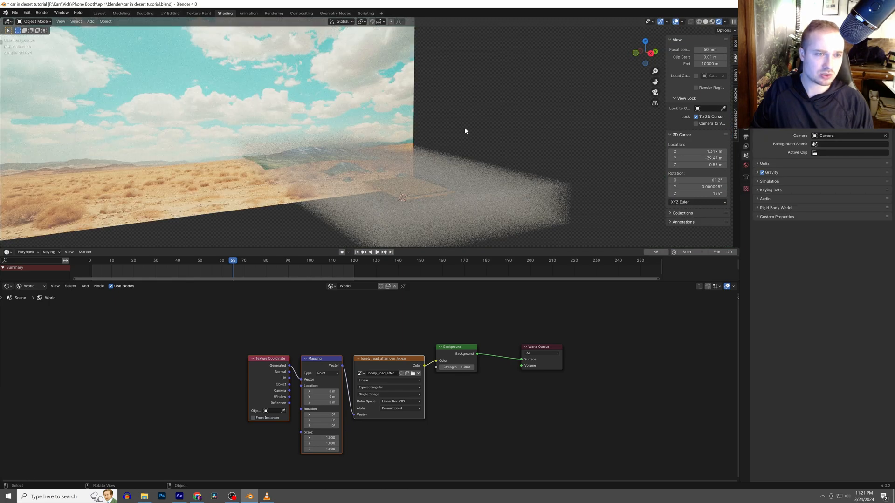
pyautogui.press('KP_0')
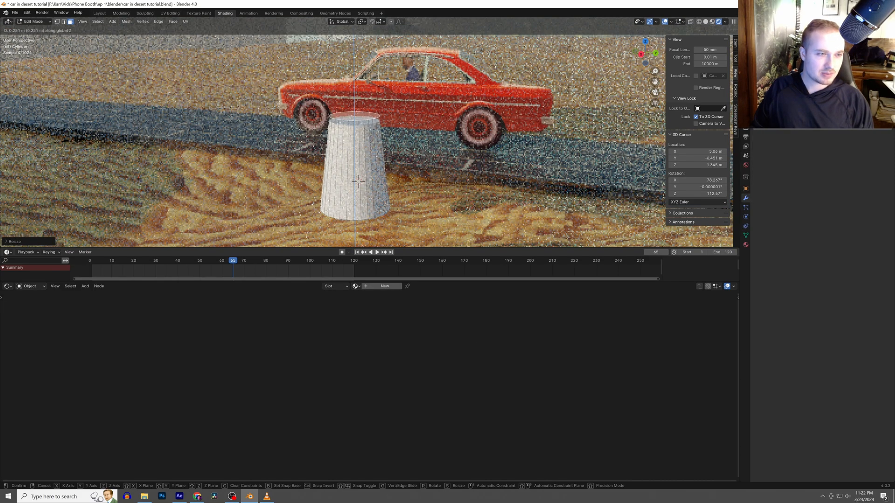
# Extrude the tapered cylinder's bottom face in place and scale it outward into a wider base, working in wireframe shading
pyautogui.keyDown('shift'); pyautogui.moveTo(410, 180); pyautogui.dragTo(423, 157, button='middle'); pyautogui.keyUp('shift')
pyautogui.moveTo(393, 205); pyautogui.dragTo(421, 146, button='middle')
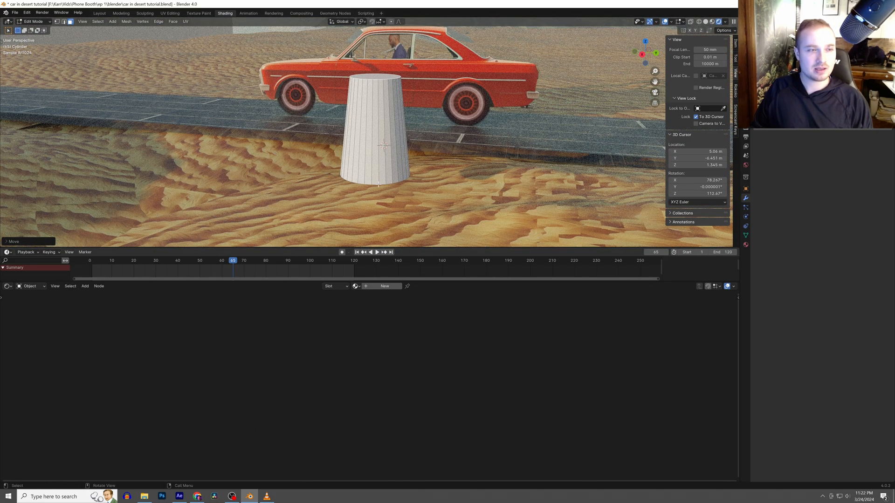
pyautogui.press('z')
pyautogui.click(383, 220)
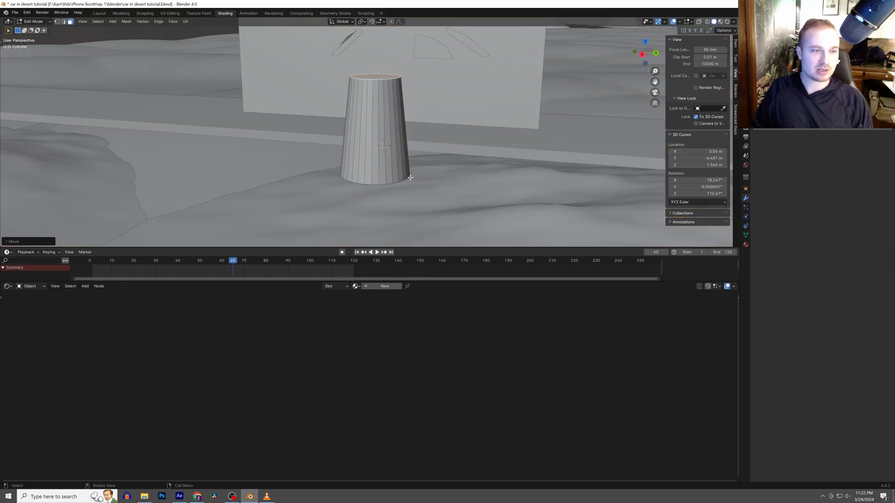
pyautogui.press('z')
pyautogui.click(343, 172)
pyautogui.click(373, 179)
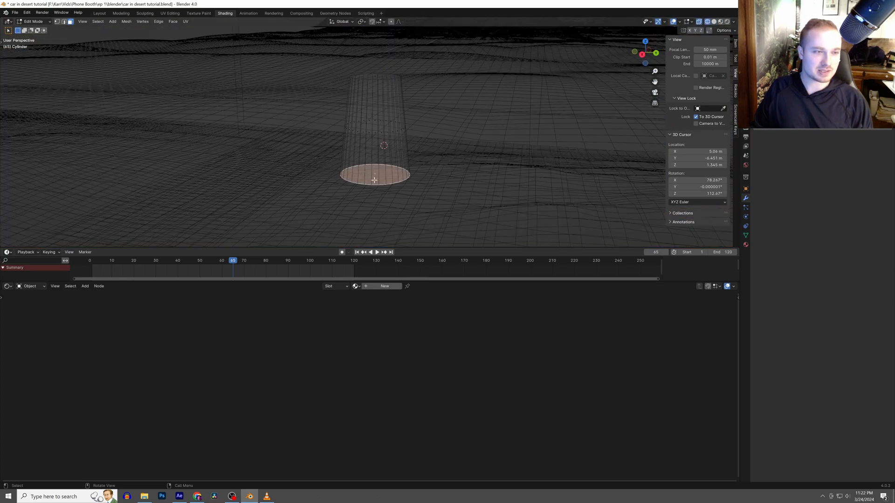
pyautogui.press('e')
pyautogui.rightClick(392, 191)
pyautogui.press('s')
pyautogui.click(410, 201)
# Extrude the widened base face downward to give the flange thickness and leave Edit Mode
pyautogui.press('e')
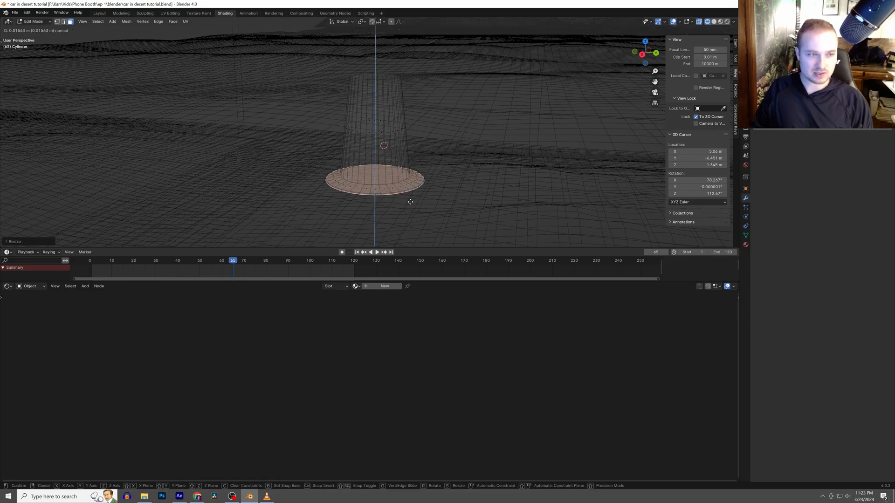
pyautogui.click(410, 204)
pyautogui.press('Tab')
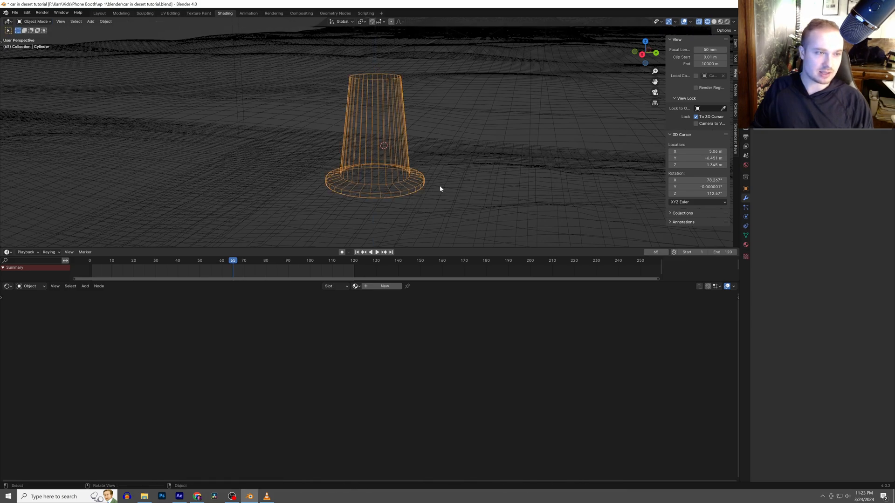
# Switch to solid shading and raise the cylinder's top face along Z to make the cone taller
pyautogui.press('Tab')
pyautogui.press('a')
pyautogui.press('z')
pyautogui.click(485, 102)
pyautogui.keyDown('shift'); pyautogui.moveTo(373, 83); pyautogui.dragTo(381, 138, button='middle'); pyautogui.keyUp('shift')
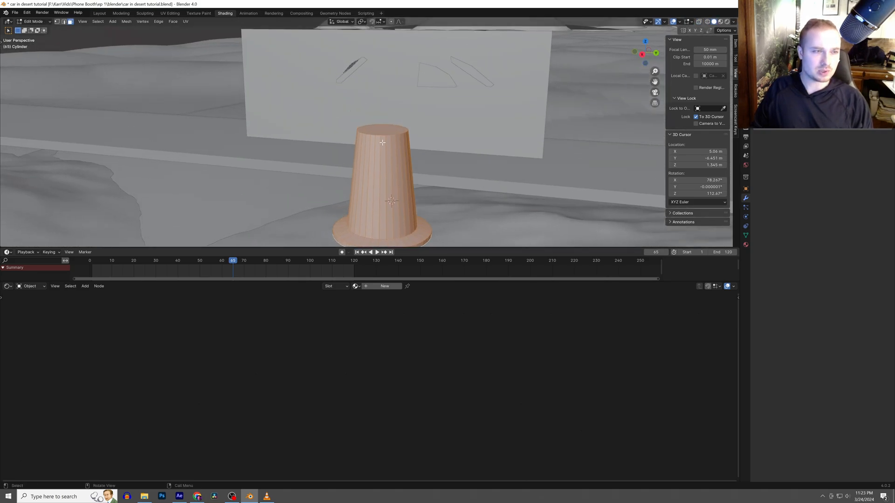
pyautogui.click(384, 131)
pyautogui.press('g')
pyautogui.press('z')
pyautogui.click(389, 123)
pyautogui.press('Tab')
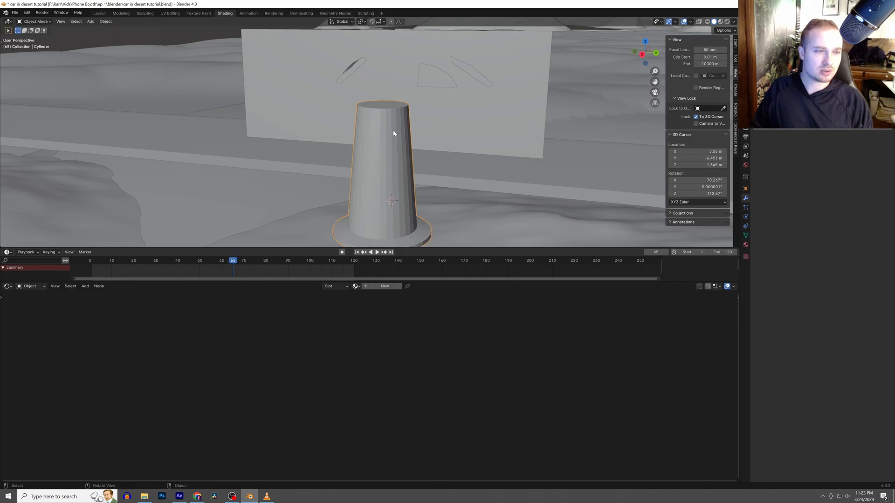
# Create a new material for the cone-shaped cylinder
pyautogui.click(384, 286)
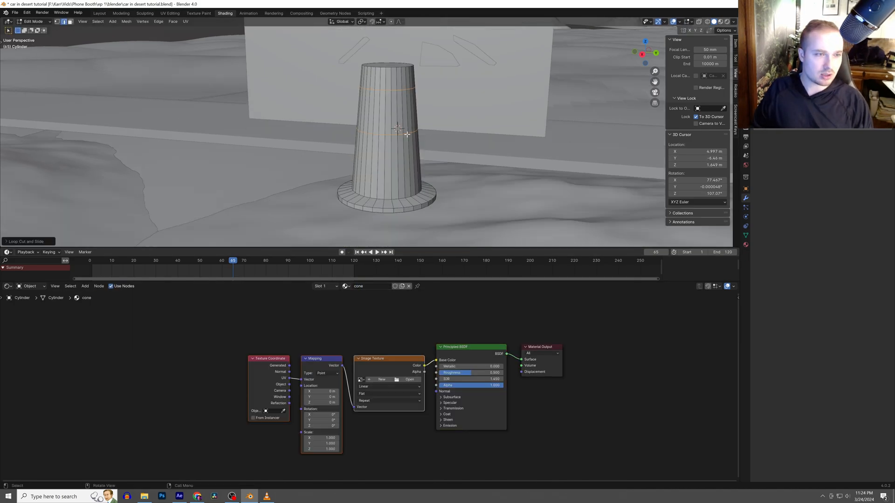
# Raise the cone's middle edge loop along Z and scale it to fit the taper
pyautogui.keyDown('alt'); pyautogui.click(407, 134); pyautogui.keyUp('alt')
pyautogui.press('g')
pyautogui.press('z')
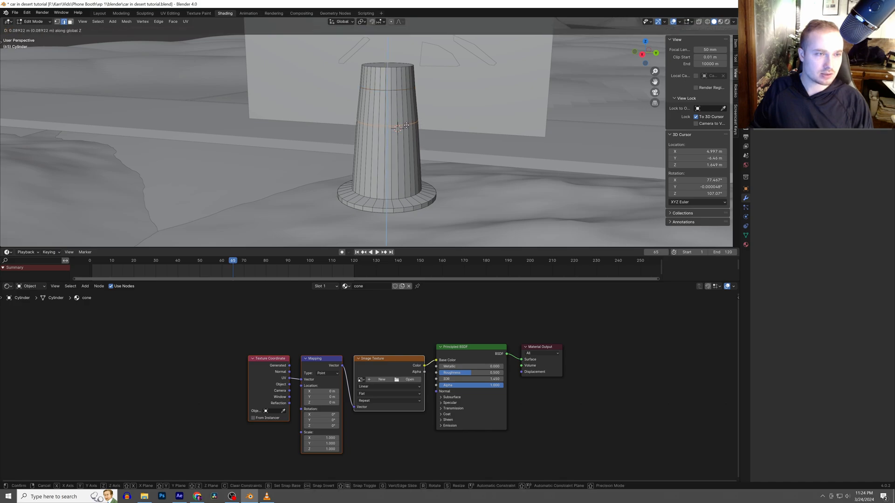
pyautogui.click(407, 115)
pyautogui.press('s')
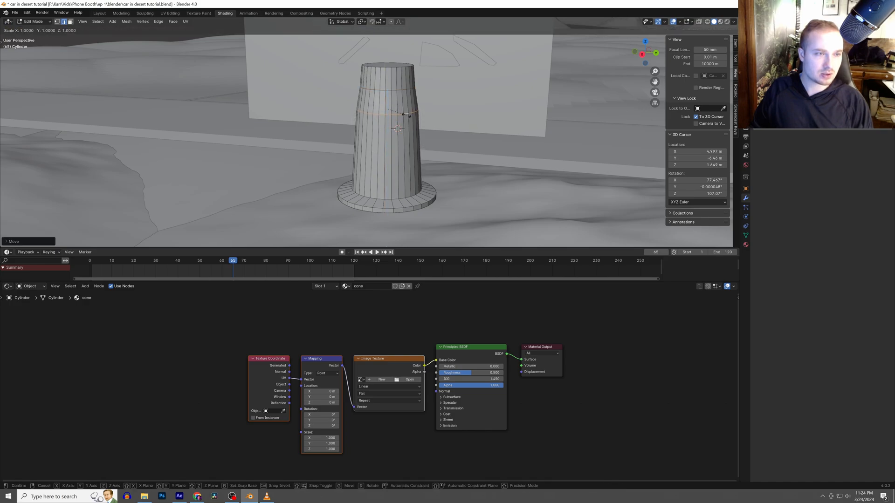
pyautogui.click(399, 114)
# Add two horizontal loop cuts around the lower half of the cone body to outline a second stripe
pyautogui.hotkey('ctrl', 'r')
pyautogui.click(400, 143)
pyautogui.rightClick(400, 144)
pyautogui.hotkey('ctrl', 'r')
pyautogui.click(400, 168)
pyautogui.click(399, 172)
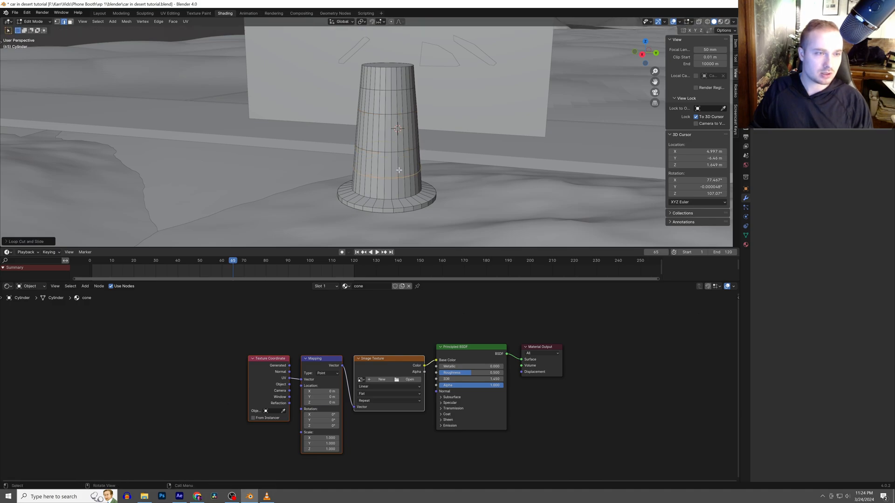
# Add a second material named "orange" with a saturated orange base color for the cone's upper and lower face bands
pyautogui.click(396, 165)
pyautogui.keyDown('alt'); pyautogui.click(394, 164); pyautogui.keyUp('alt')
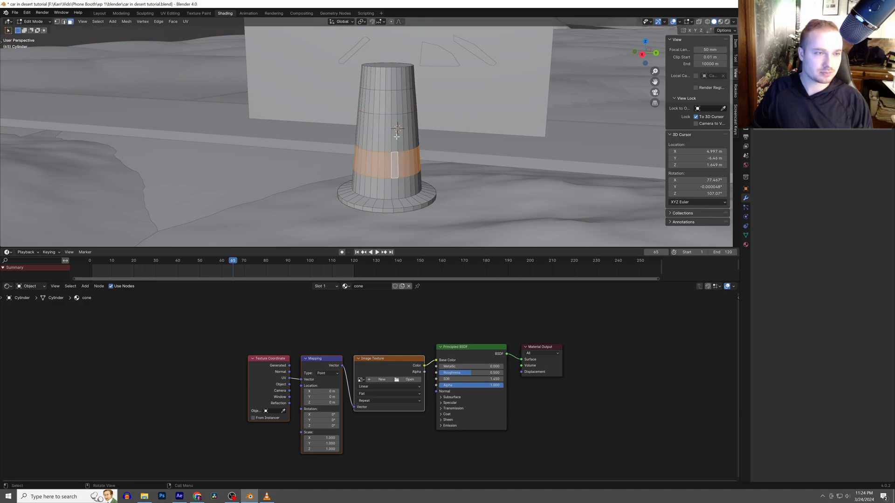
pyautogui.keyDown('alt'); pyautogui.keyDown('shift'); pyautogui.click(390, 104); pyautogui.keyUp('shift'); pyautogui.keyUp('alt')
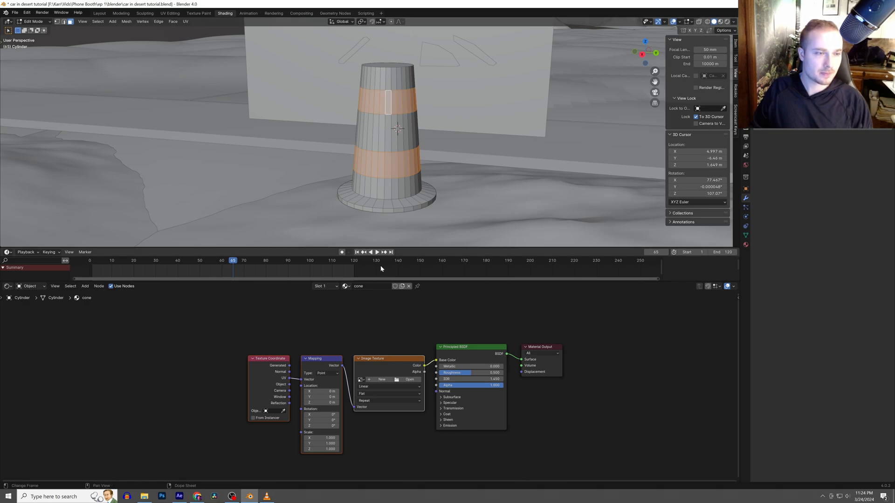
pyautogui.click(746, 245)
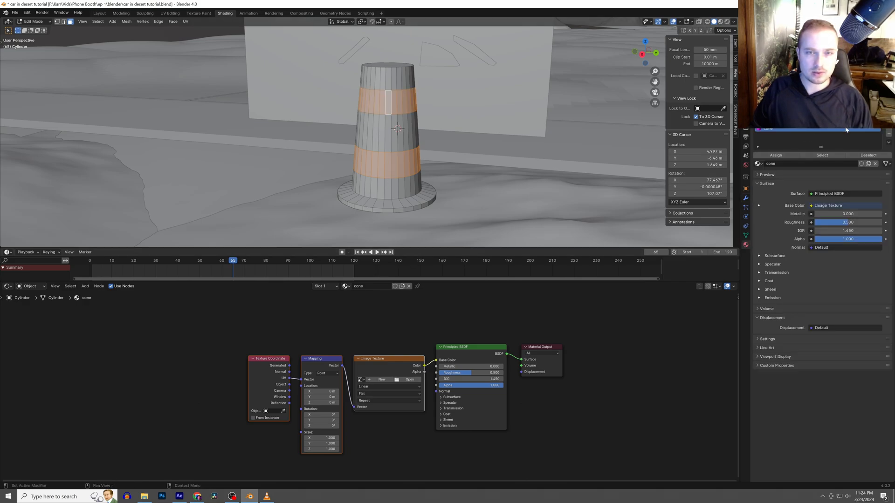
pyautogui.click(887, 130)
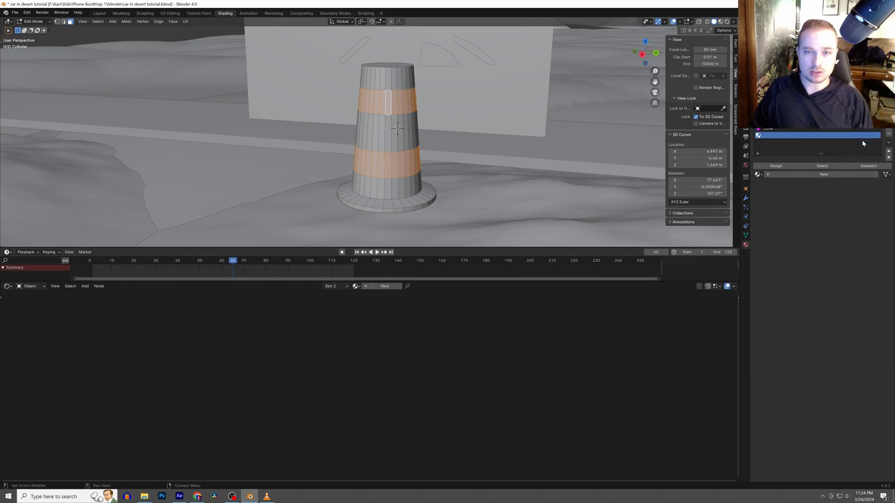
pyautogui.click(764, 174)
pyautogui.doubleClick(774, 175)
pyautogui.write('orange')
pyautogui.press('Return')
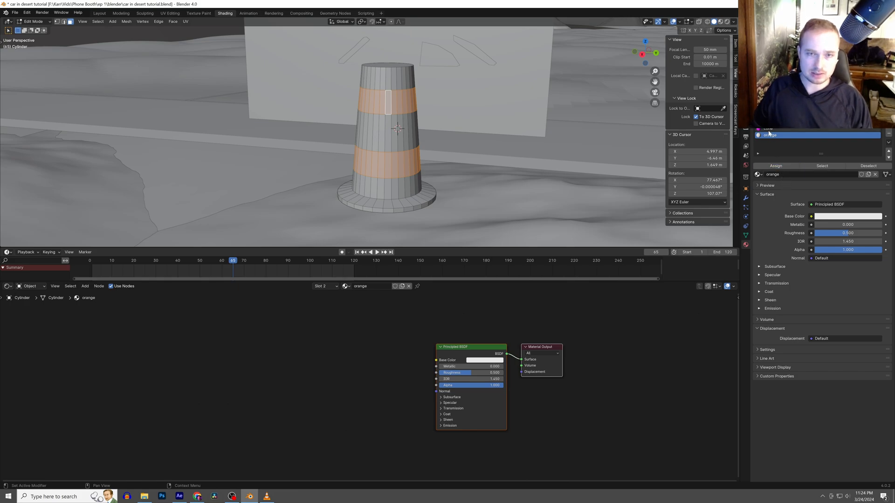
pyautogui.click(828, 216)
pyautogui.moveTo(833, 160); pyautogui.dragTo(829, 170)
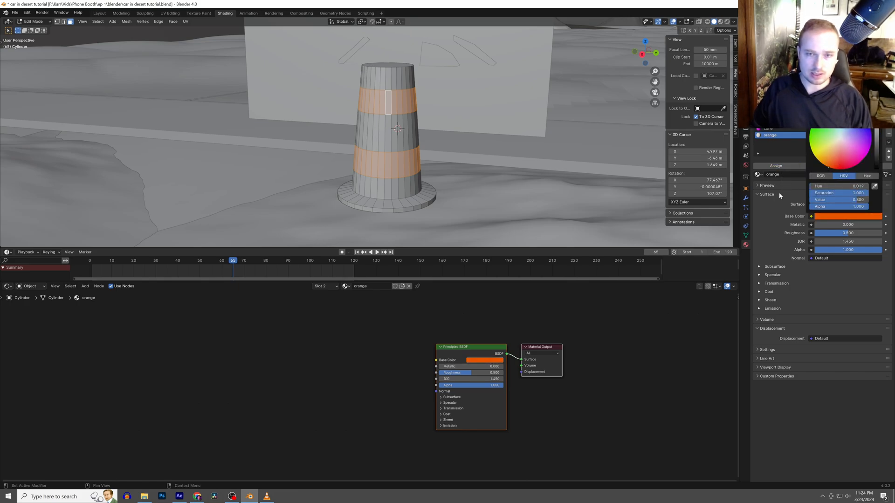
# Delete the texture nodes from the "cone" material and set its roughness to 0.228
pyautogui.click(772, 129)
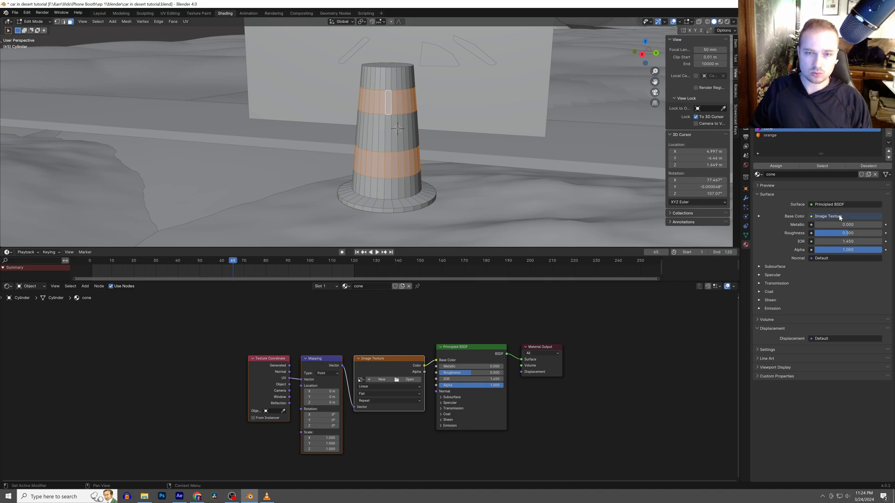
pyautogui.moveTo(397, 330); pyautogui.dragTo(252, 409)
pyautogui.press('x')
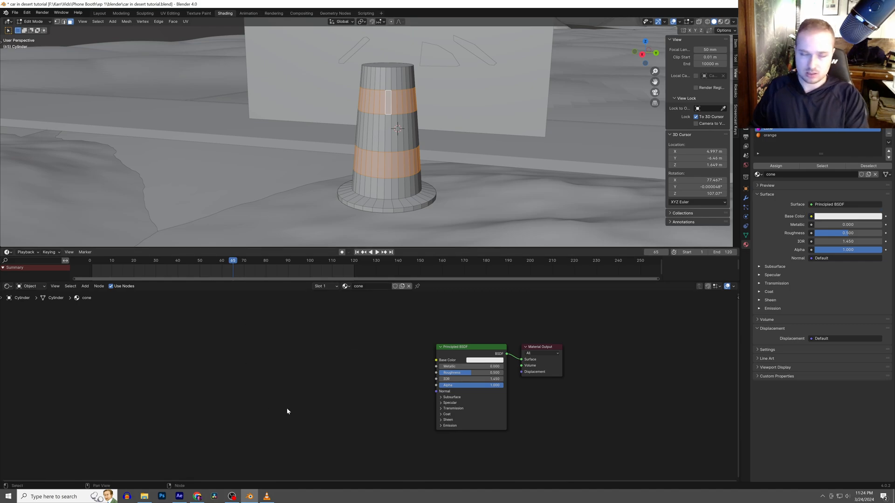
pyautogui.moveTo(480, 373); pyautogui.dragTo(471, 373)
pyautogui.click(477, 361)
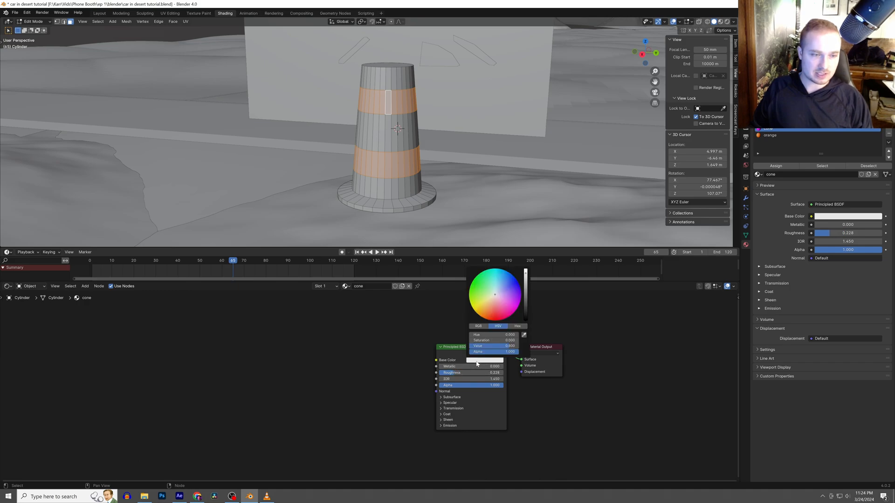
# Set the orange material's roughness to 0.261 and show the cone in Rendered shading in Object Mode
pyautogui.click(767, 136)
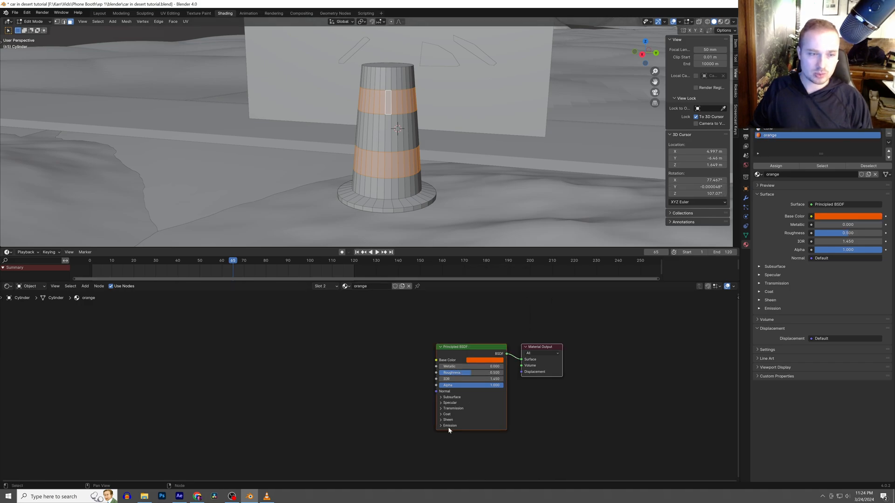
pyautogui.moveTo(471, 373); pyautogui.dragTo(460, 373)
pyautogui.press('z')
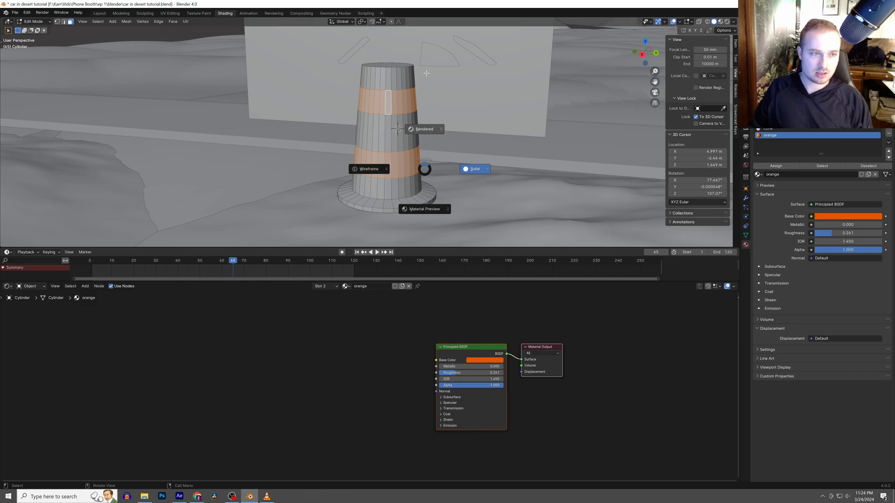
pyautogui.click(436, 80)
pyautogui.press('Tab')
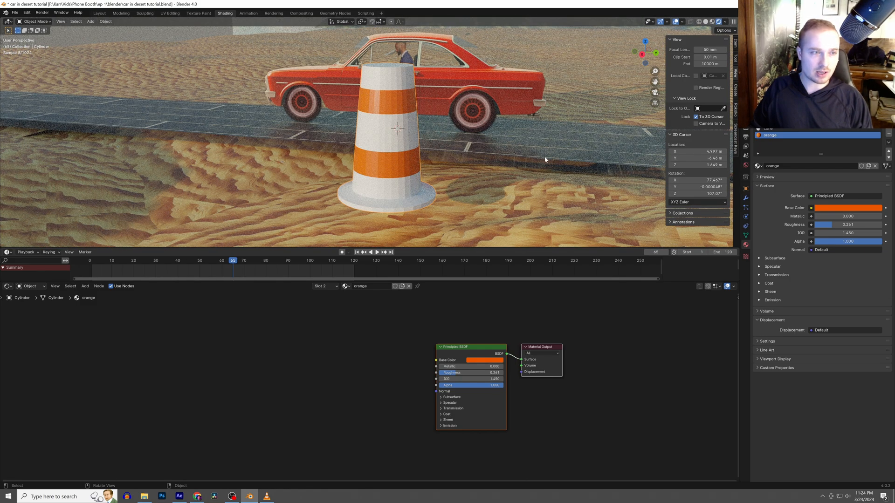
# Swap the cone's materials, putting "orange" in the first slot and the white "cone" material in the second
pyautogui.press('Tab')
pyautogui.click(787, 128)
pyautogui.click(758, 174)
pyautogui.write('o')
pyautogui.press('Return')
pyautogui.click(770, 136)
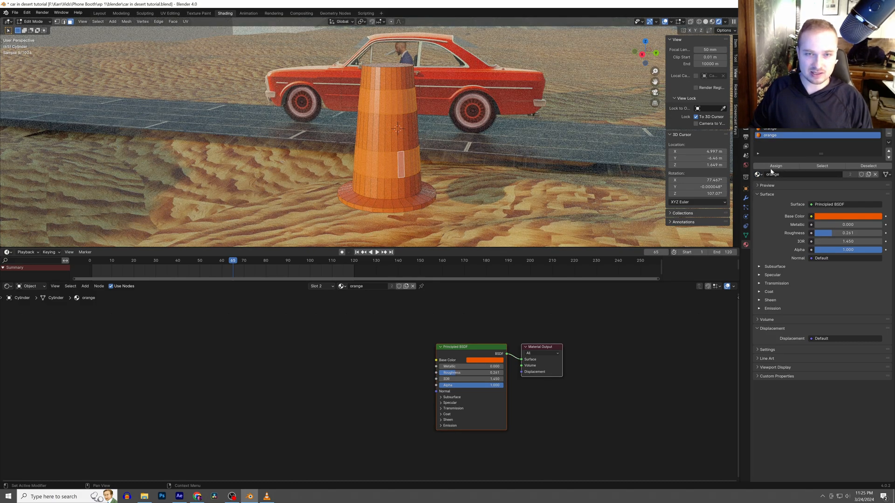
pyautogui.click(759, 174)
pyautogui.click(788, 188)
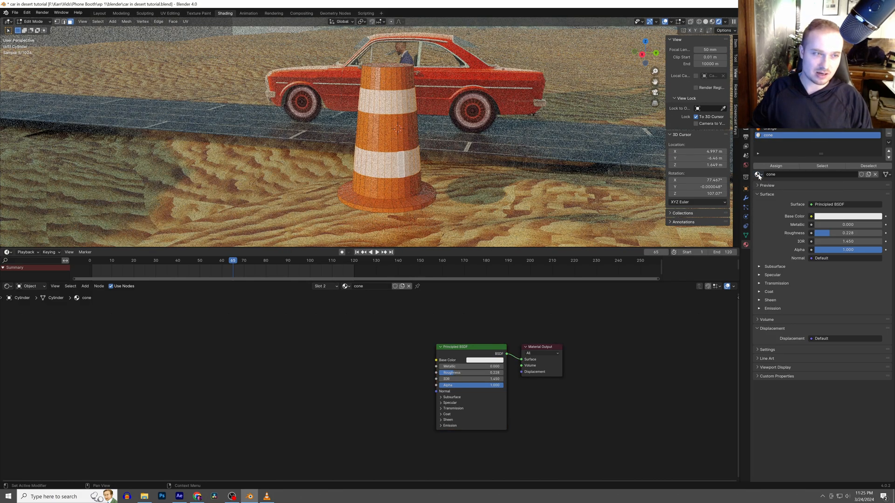
# Scale down the cone's top face with smooth proportional editing to taper the body, and return to Object Mode
pyautogui.keyDown('shift'); pyautogui.moveTo(425, 112); pyautogui.dragTo(425, 149, button='middle'); pyautogui.keyUp('shift')
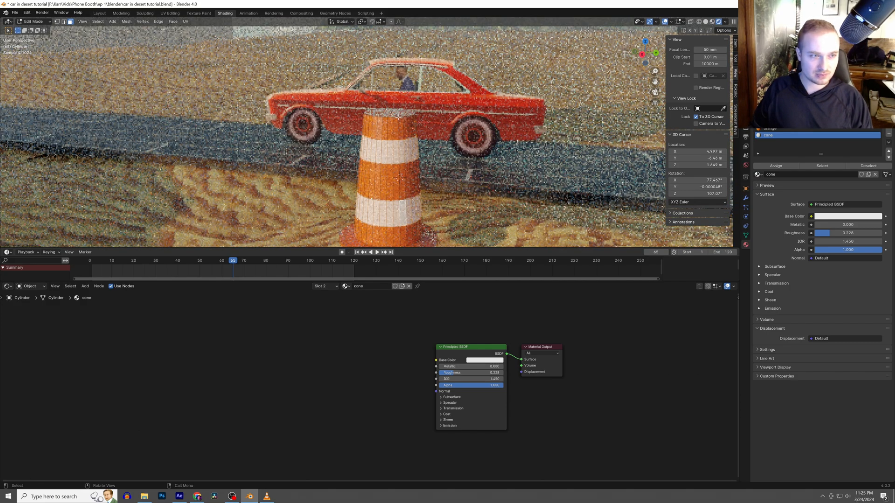
pyautogui.click(393, 113)
pyautogui.press('s')
pyautogui.press('o')
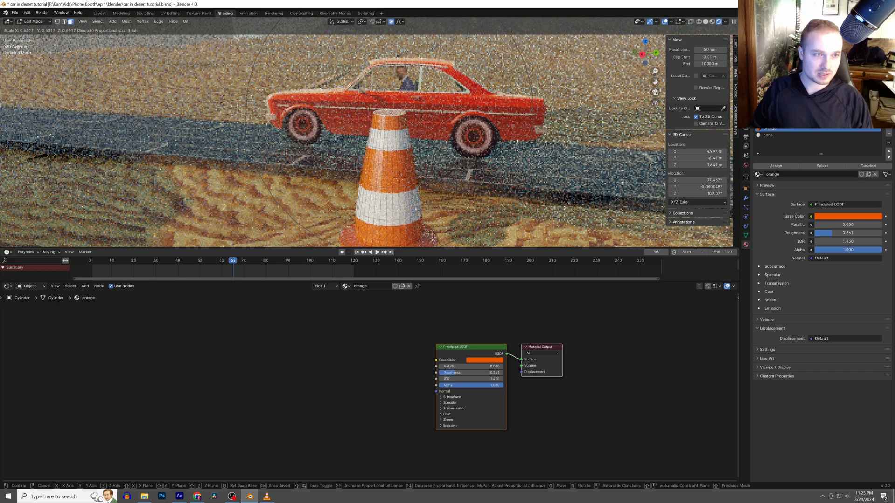
pyautogui.scroll(3, 399, 178)
pyautogui.scroll(-5, 399, 179)
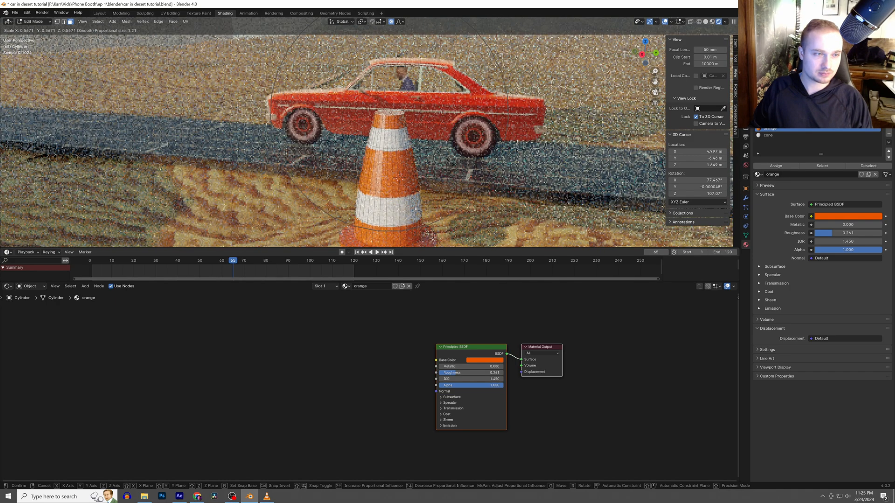
pyautogui.scroll(-2, 448, 159)
pyautogui.click(449, 132)
pyautogui.press('Tab')
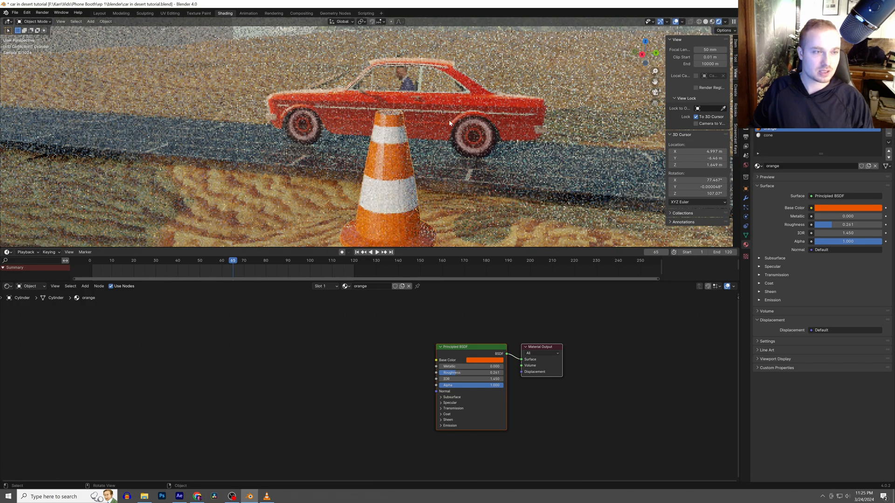
# Lower the cone onto the sand, scale it down and move it along Y beside the road
pyautogui.scroll(-3, 448, 132)
pyautogui.scroll(-2, 449, 132)
pyautogui.press('g')
pyautogui.press('z')
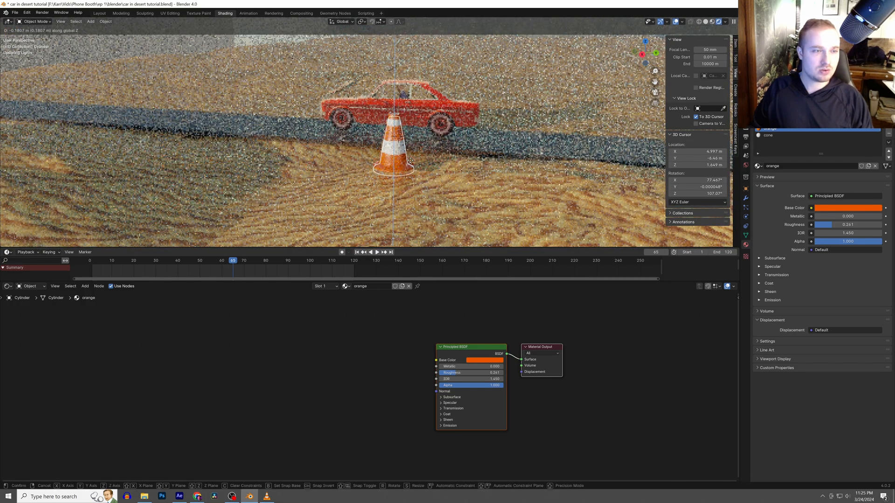
pyautogui.click(411, 177)
pyautogui.press('s')
pyautogui.click(407, 175)
pyautogui.press('g')
pyautogui.press('z')
pyautogui.press('y')
pyautogui.click(413, 157)
# Duplicate the traffic cone repeatedly along Y to form a row beside the road
pyautogui.hotkey('shift', 'd')
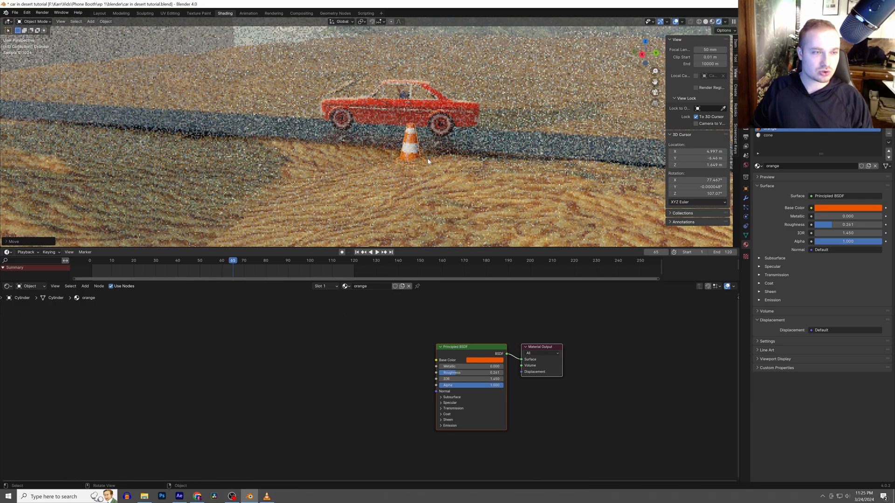
pyautogui.press('y')
pyautogui.click(388, 150)
pyautogui.hotkey('shift', 'd')
pyautogui.press('y')
pyautogui.click(356, 149)
pyautogui.hotkey('shift', 'd')
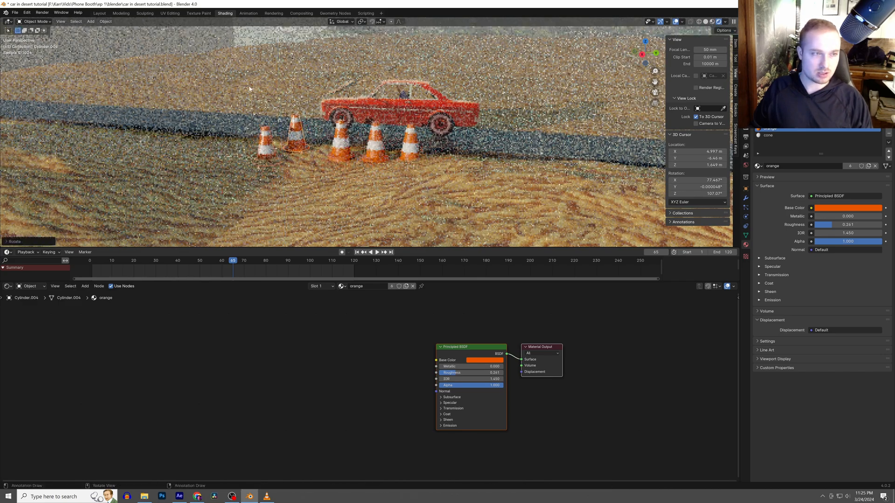
# Check the row of cones through the camera at different frames of the animation
pyautogui.press('KP_0')
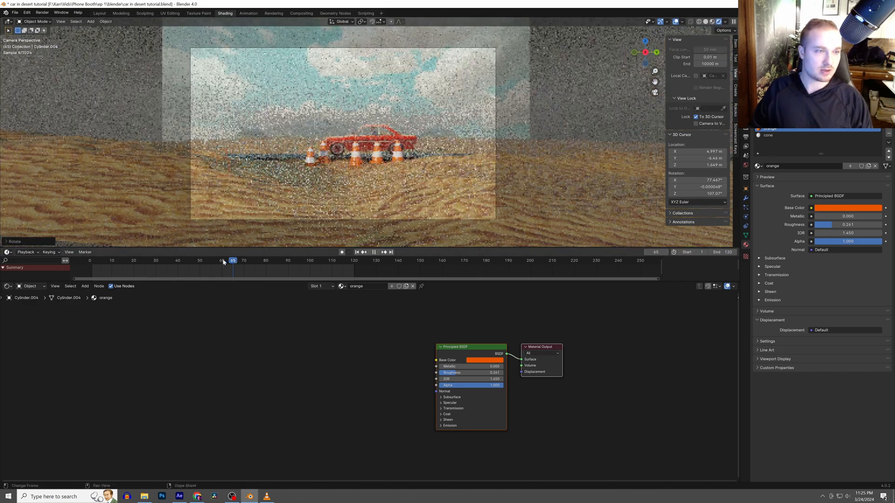
pyautogui.moveTo(231, 262); pyautogui.dragTo(198, 262)
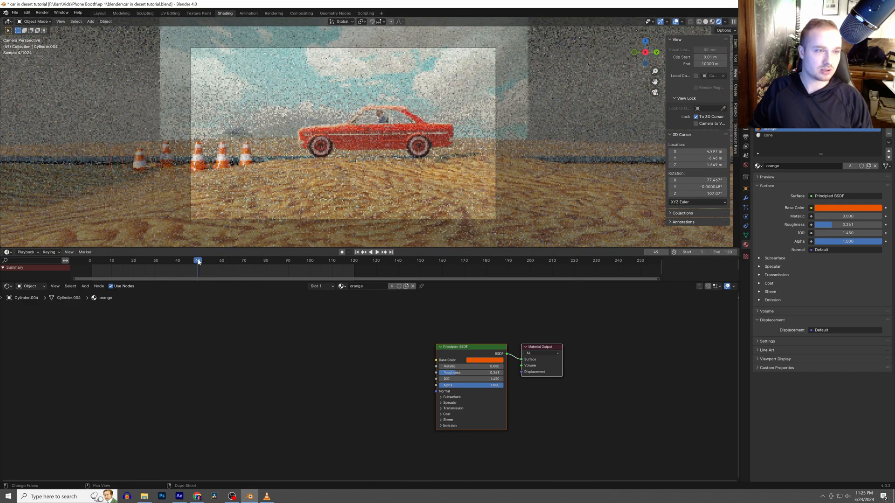
pyautogui.click(496, 86)
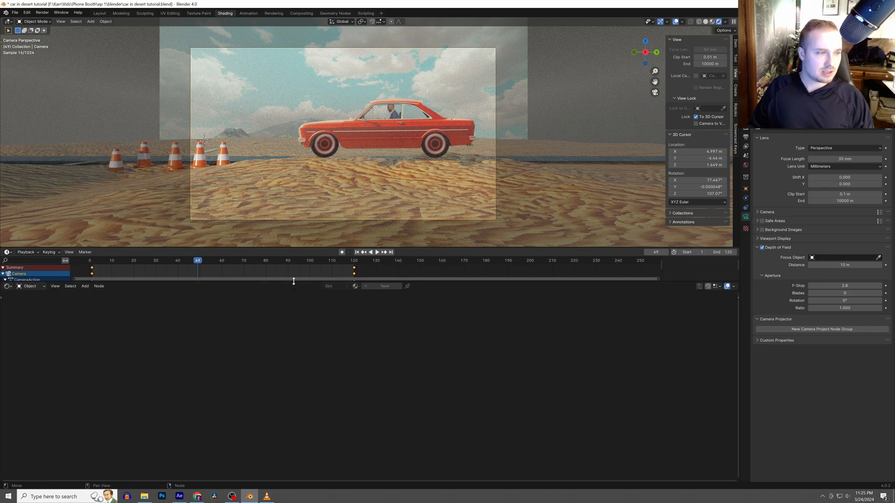
pyautogui.moveTo(282, 265); pyautogui.dragTo(191, 265)
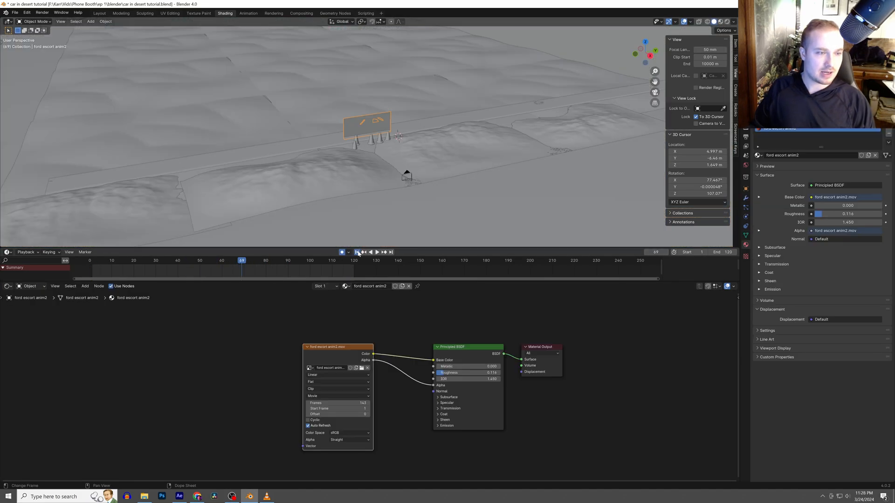
# Go to frame 1, keyframe the car plane at a new position along Y within the camera view, and preview the motion
pyautogui.click(357, 253)
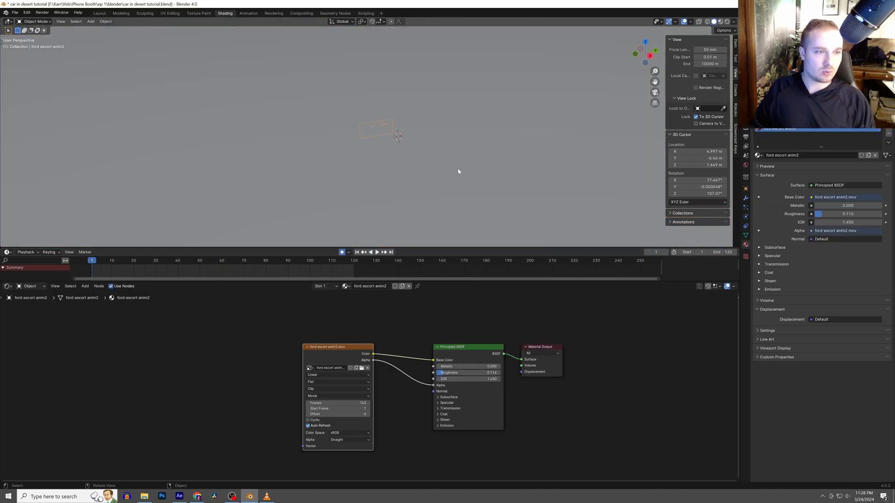
pyautogui.press('g')
pyautogui.press('y')
pyautogui.click(644, 170)
pyautogui.keyDown('shift'); pyautogui.moveTo(643, 169); pyautogui.dragTo(385, 170, button='middle'); pyautogui.keyUp('shift')
pyautogui.press('KP_0')
pyautogui.press('g')
pyautogui.click(388, 174)
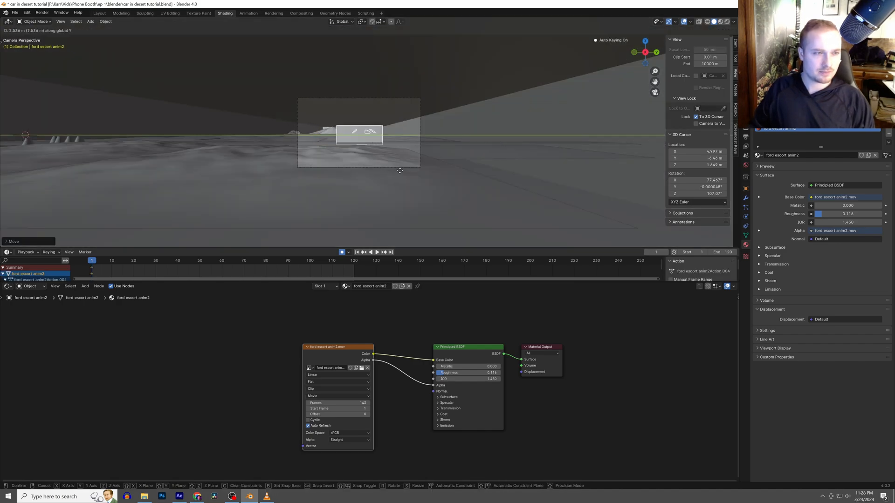
pyautogui.press('space')
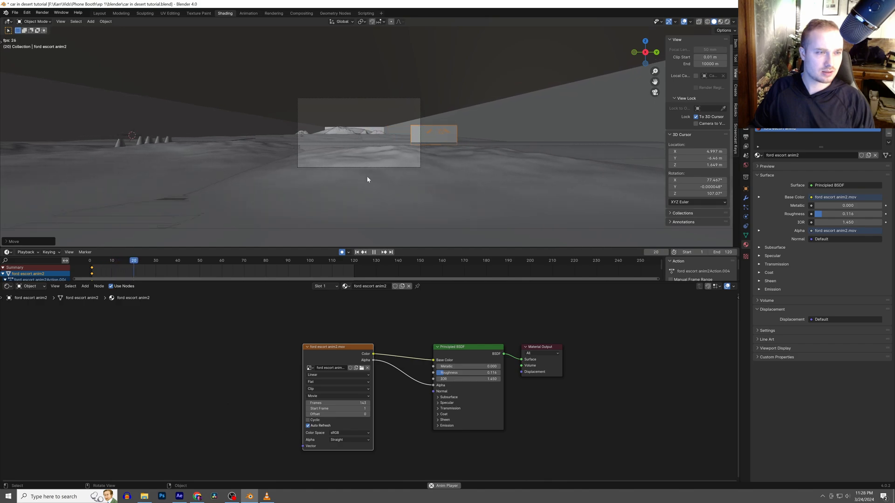
pyautogui.press('space')
# Move the car plane along Y at frame 120 to keyframe its end position, and play the animation
pyautogui.click(353, 261)
pyautogui.press('g')
pyautogui.press('y')
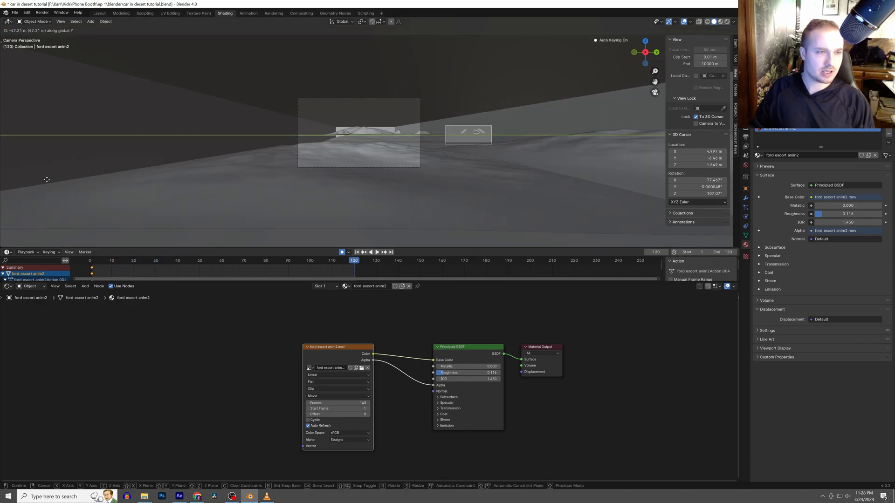
pyautogui.click(697, 179)
pyautogui.press('space')
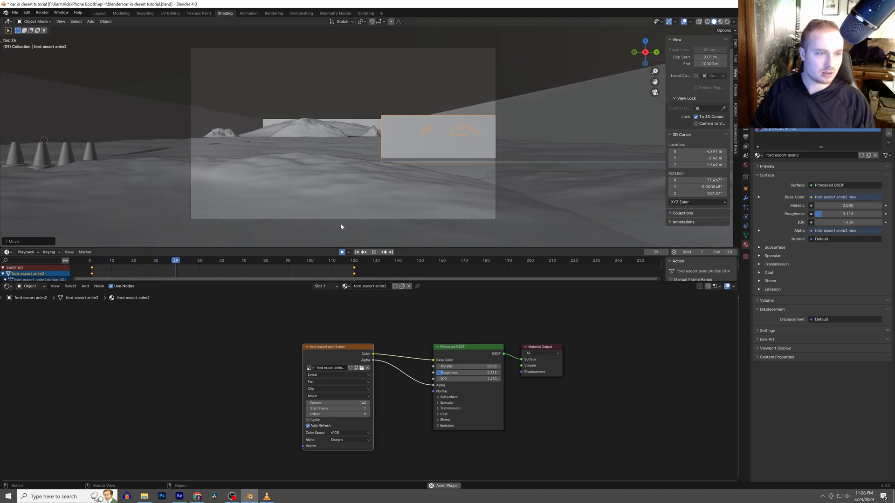
pyautogui.press('space')
# Set the car plane's keyframe interpolation to Linear and play the animation
pyautogui.rightClick(292, 266)
pyautogui.moveTo(287, 270)
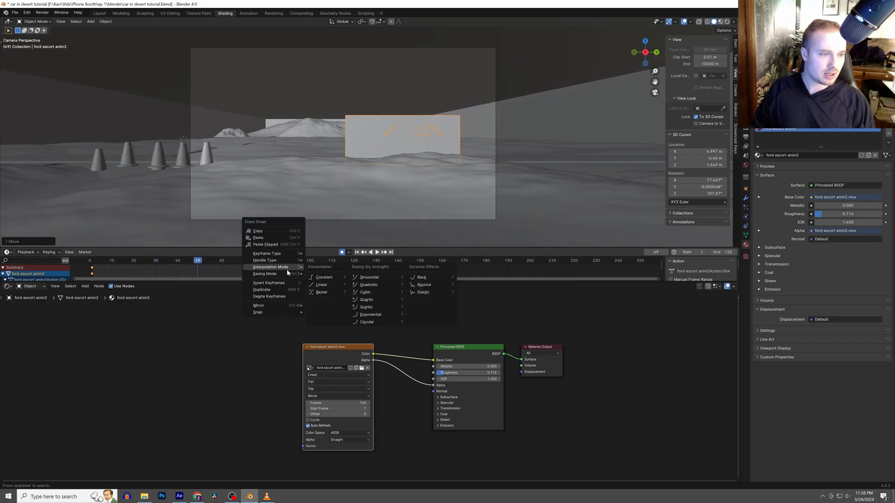
pyautogui.click(321, 286)
pyautogui.press('space')
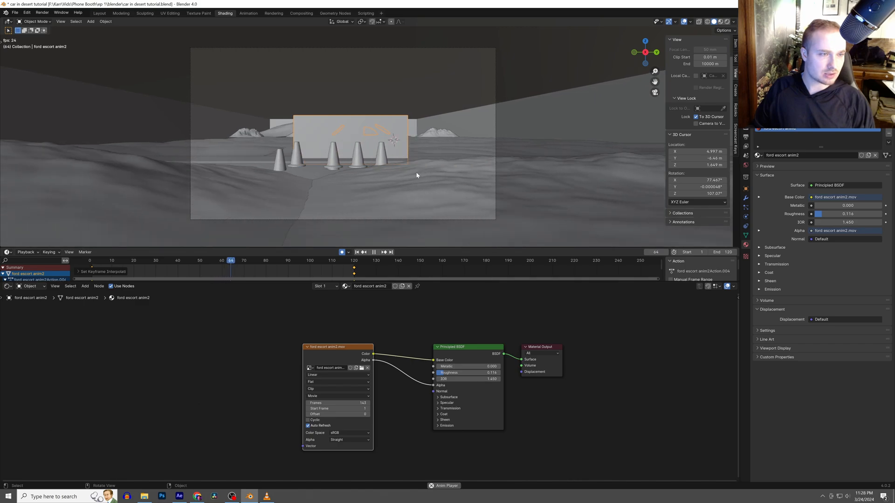
# Select the camera, switch to the Animation workspace, and play the animation through the camera view
pyautogui.press('space')
pyautogui.click(496, 91)
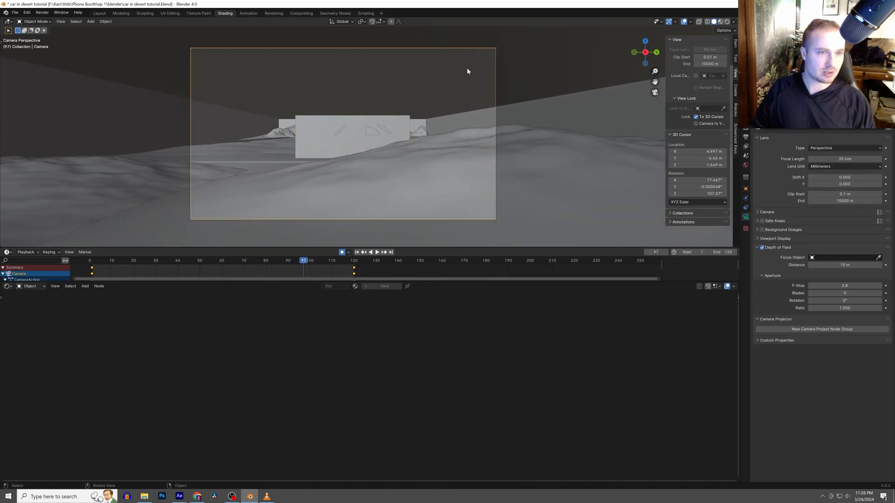
pyautogui.click(249, 14)
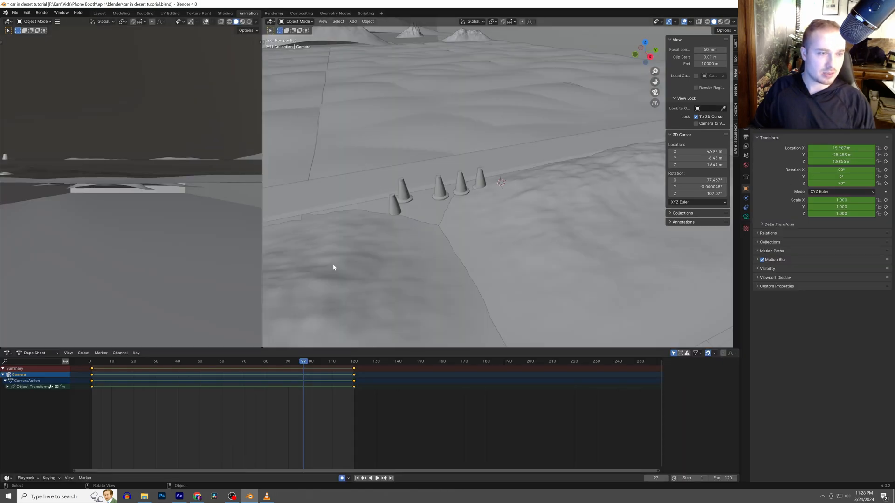
pyautogui.press('KP_0')
pyautogui.press('space')
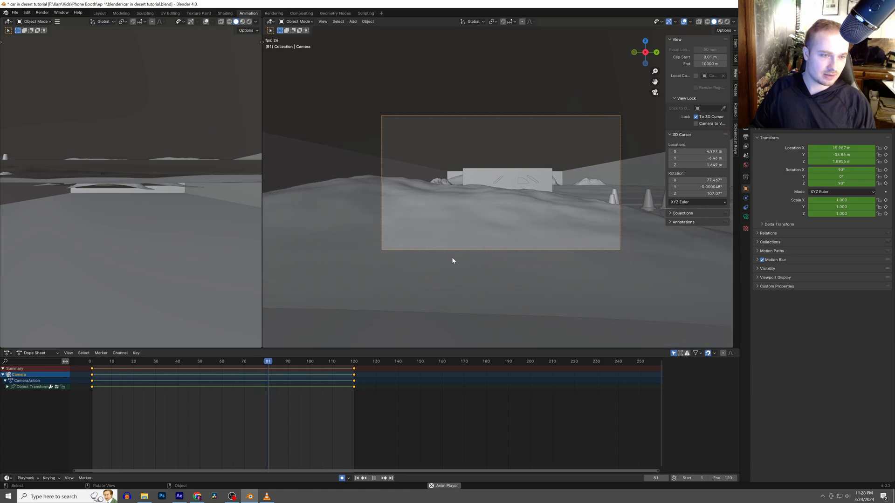
pyautogui.press('space')
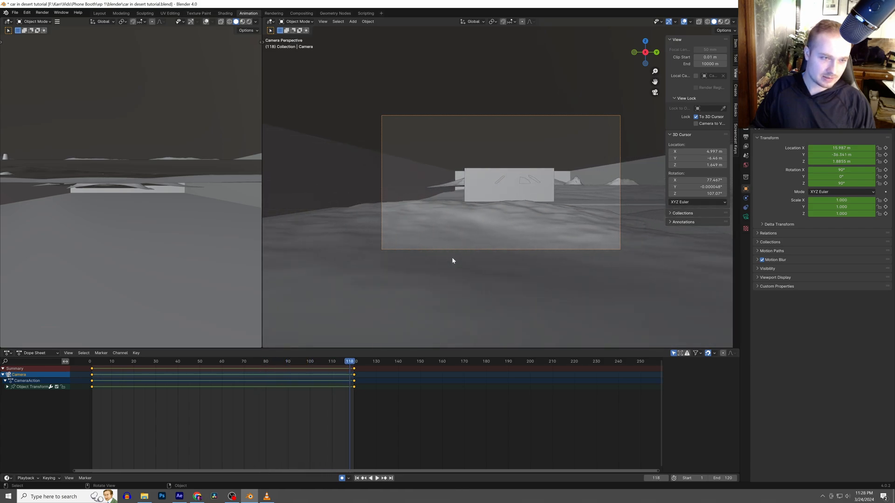
# Change the spare viewport to a Graph Editor, expand the camera's transform channels, and preview the animation
pyautogui.click(8, 22)
pyautogui.click(111, 55)
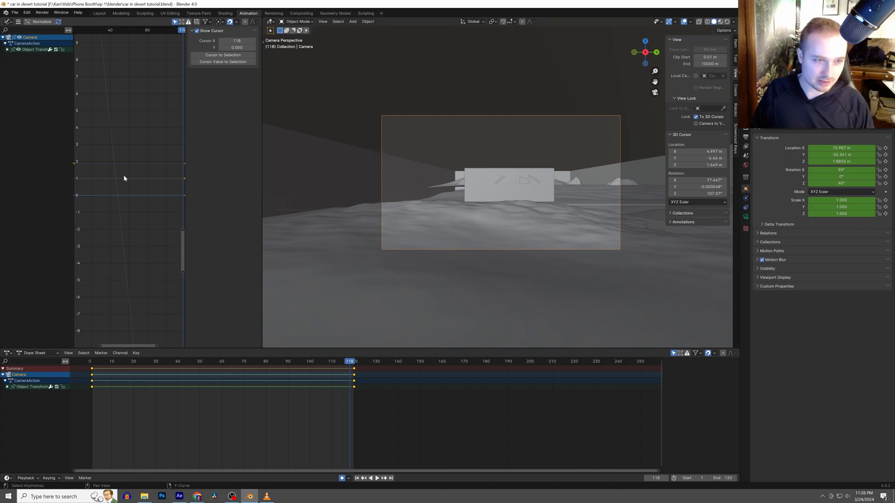
pyautogui.click(7, 49)
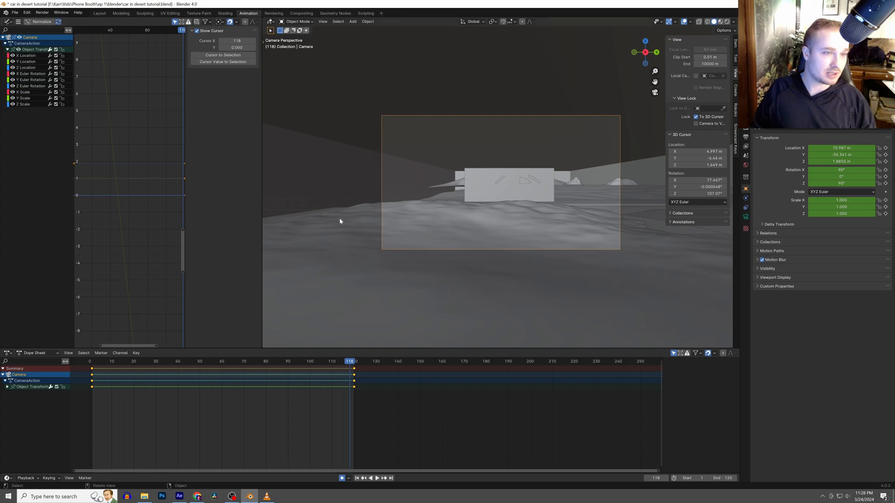
pyautogui.press('space')
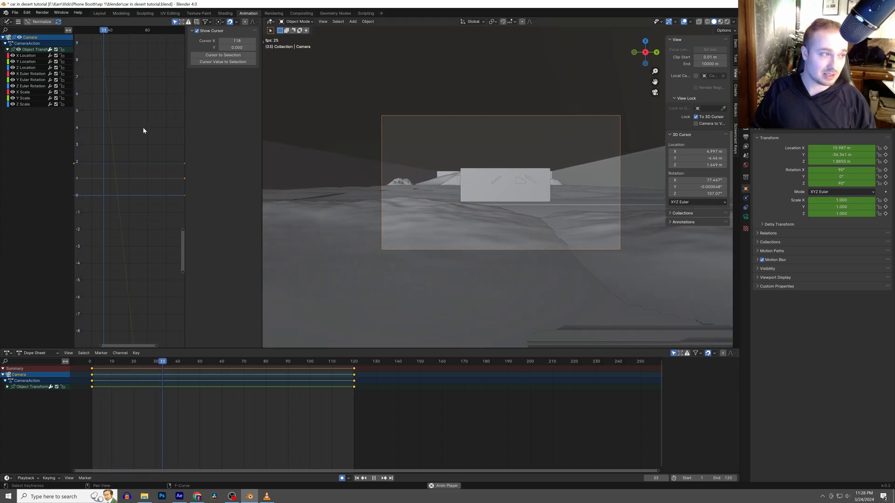
pyautogui.press('space')
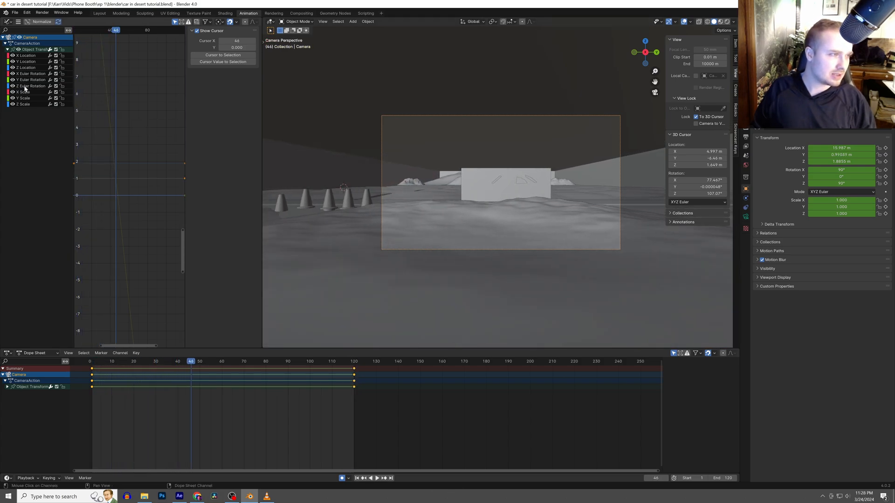
# Add a Noise modifier to the camera's Y Euler Rotation curve and preview the shake
pyautogui.click(25, 87)
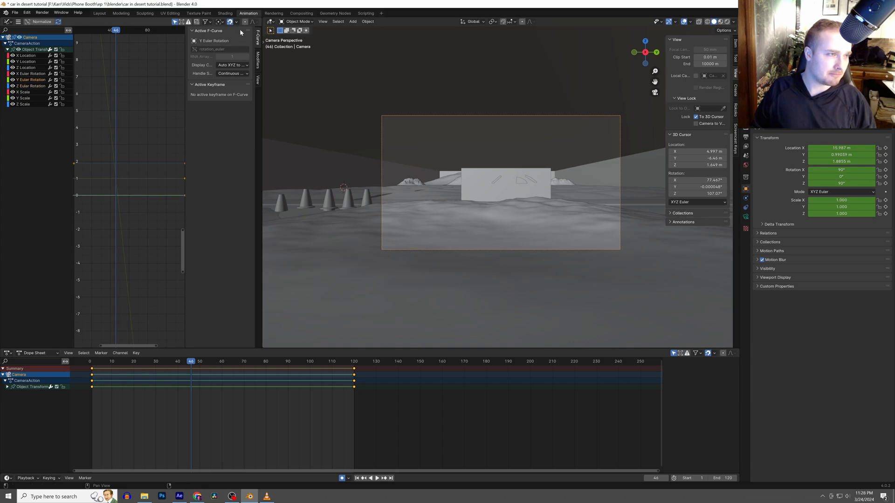
pyautogui.click(257, 58)
pyautogui.click(213, 32)
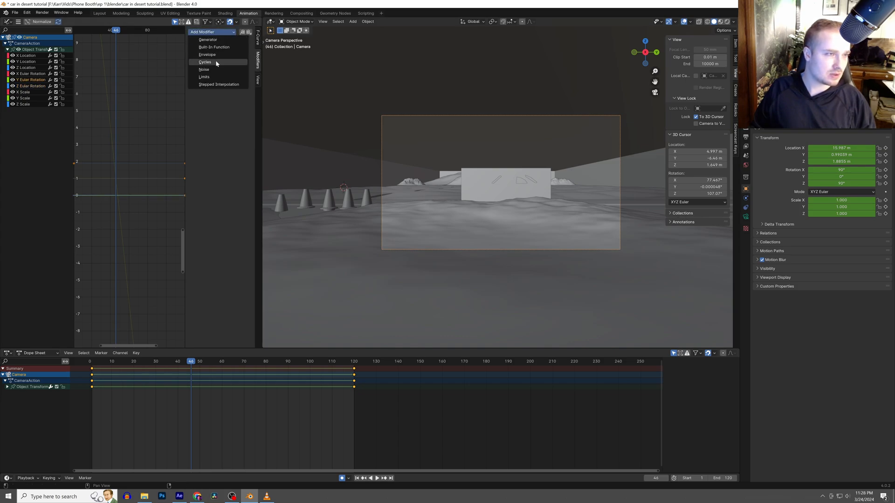
pyautogui.click(227, 69)
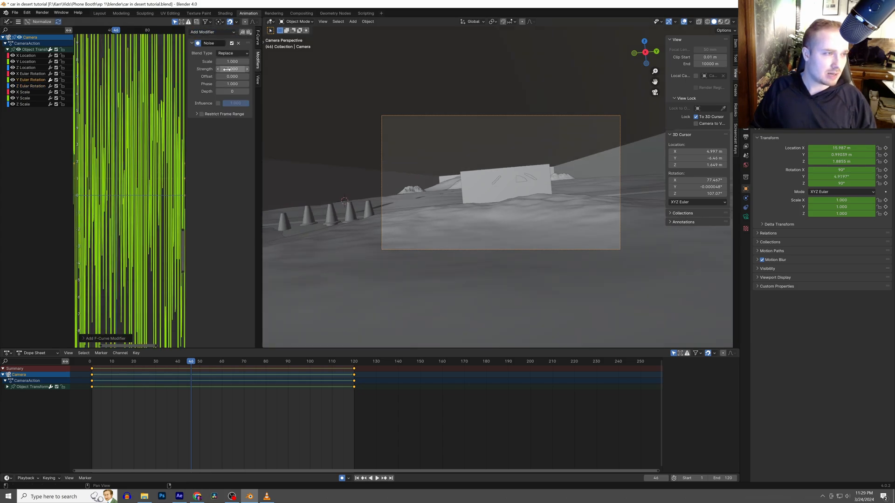
pyautogui.press('space')
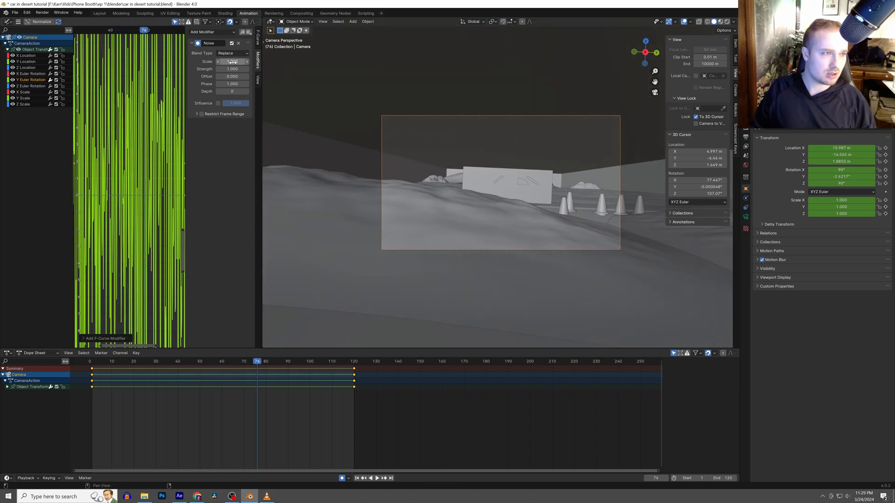
# Set the Y Euler Rotation noise to scale 42.8 and strength 0.2, and play the animation
pyautogui.moveTo(232, 62); pyautogui.dragTo(281, 61)
pyautogui.click(232, 62)
pyautogui.write('.1')
pyautogui.press('Return')
pyautogui.write('.2')
pyautogui.press('Return')
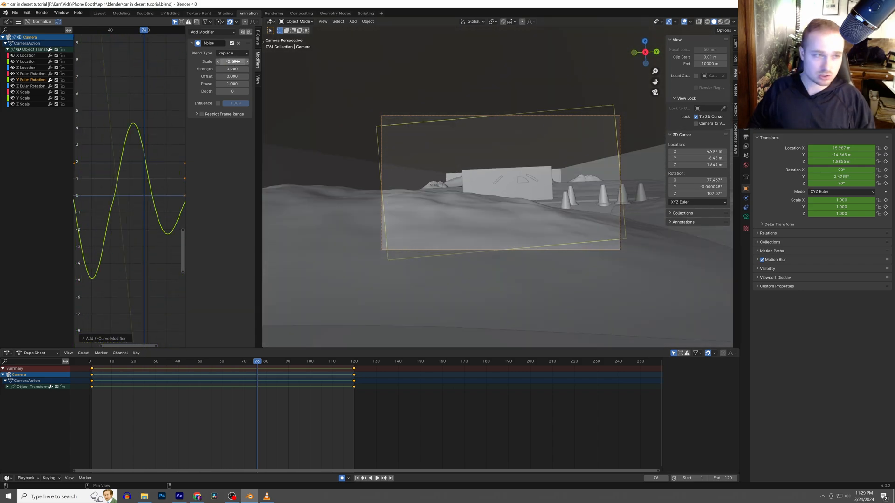
pyautogui.press('space')
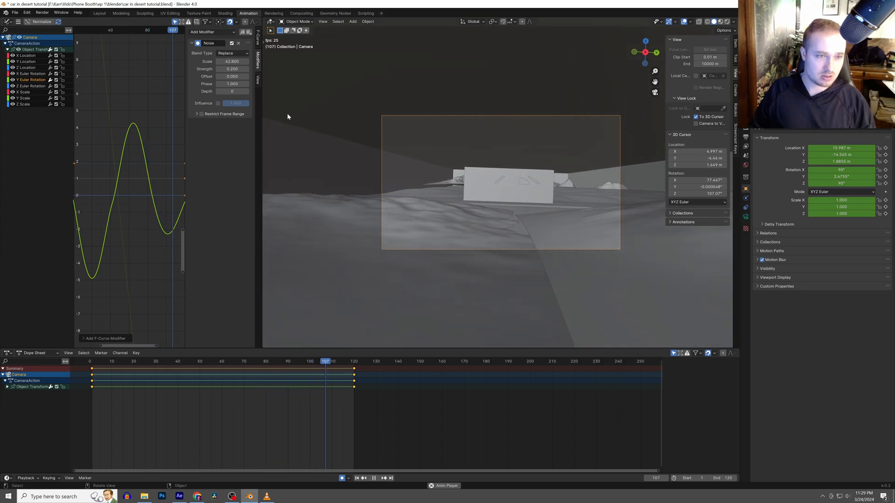
# Lower the Y Euler Rotation noise strength to 0.05
pyautogui.doubleClick(241, 69)
pyautogui.write('.05')
pyautogui.press('Return')
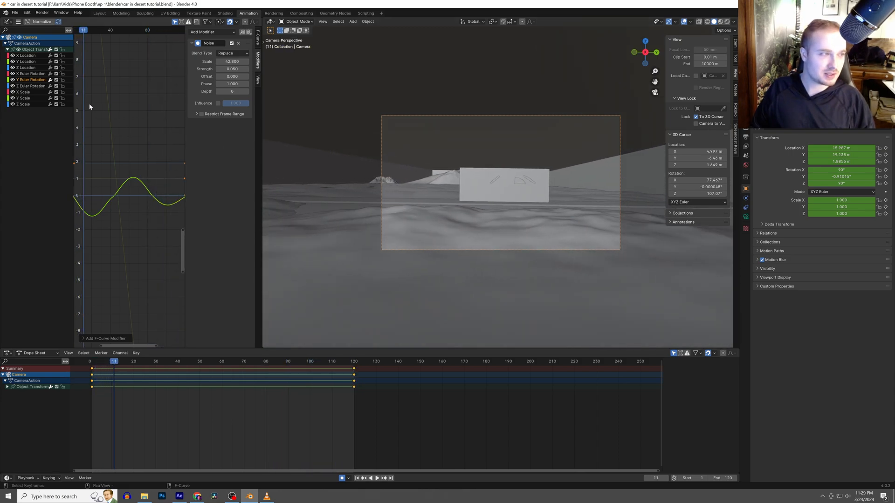
# Add a Noise modifier to the camera's X Euler Rotation with scale 19.5 and strength 0.015, and play the animation
pyautogui.click(34, 74)
pyautogui.click(206, 33)
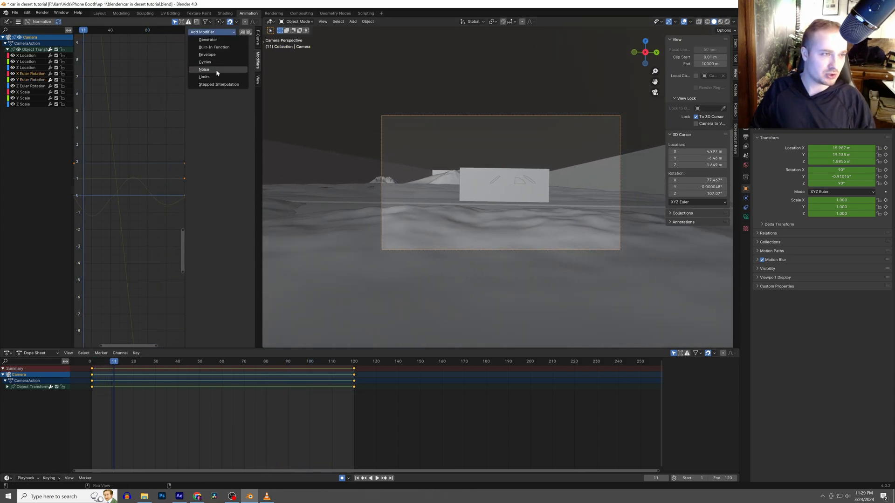
pyautogui.click(213, 66)
pyautogui.moveTo(231, 61); pyautogui.dragTo(278, 61)
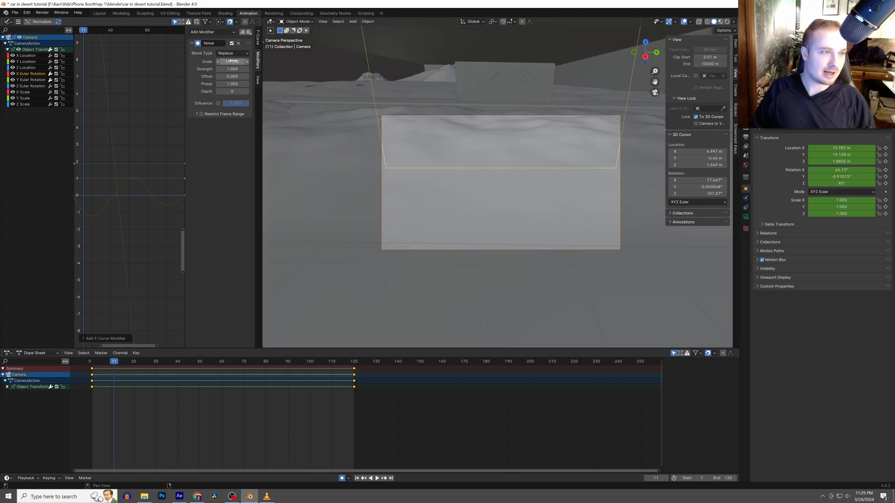
pyautogui.write('.015')
pyautogui.press('Return')
pyautogui.press('space')
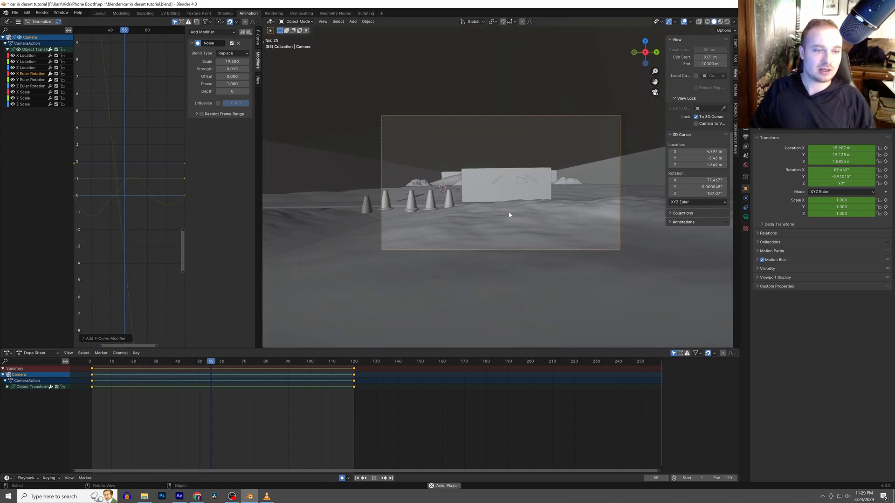
# Switch the camera viewport to Material Preview shading and play the animation
pyautogui.press('space')
pyautogui.press('z')
pyautogui.click(511, 280)
pyautogui.press('space')
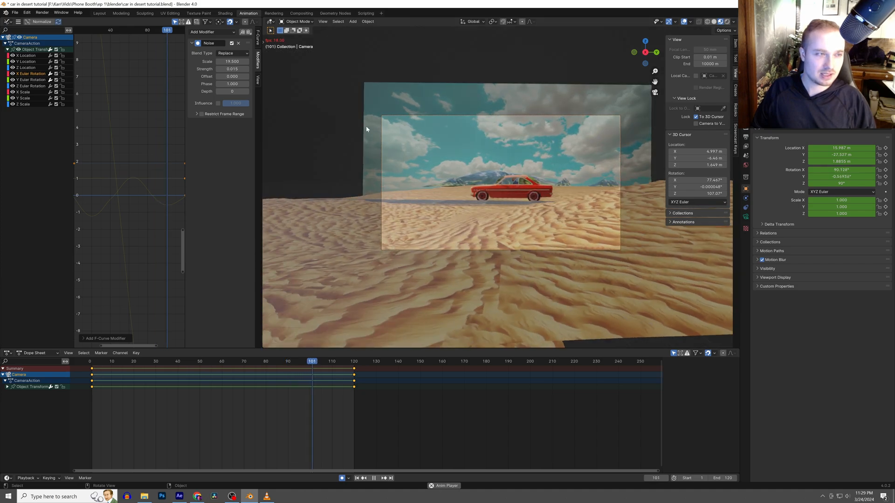
# Set the X Euler Rotation noise strength to 0.008 and replay the animation
pyautogui.press('space')
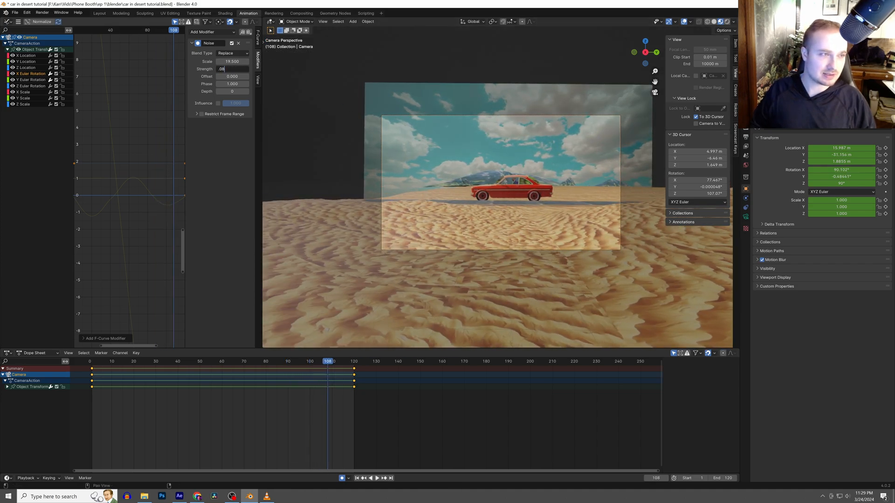
pyautogui.press('space')
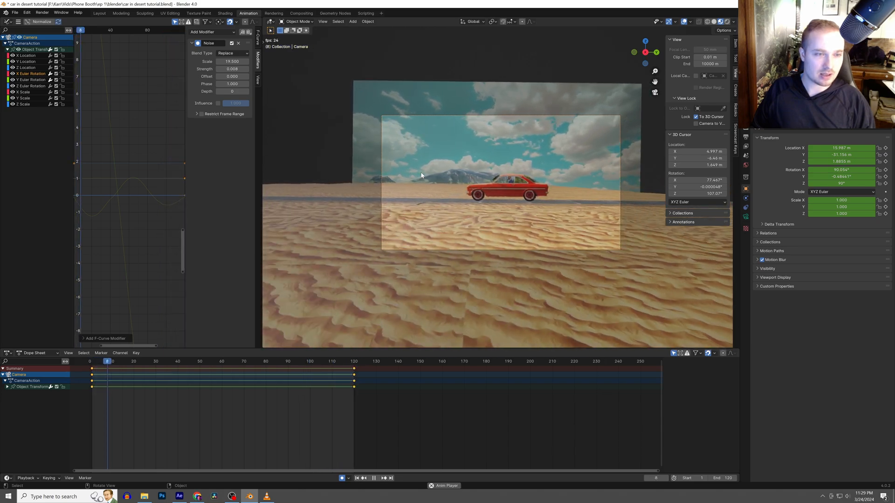
# Set the Y Euler Rotation noise strength to 0.025 and replay the animation
pyautogui.press('space')
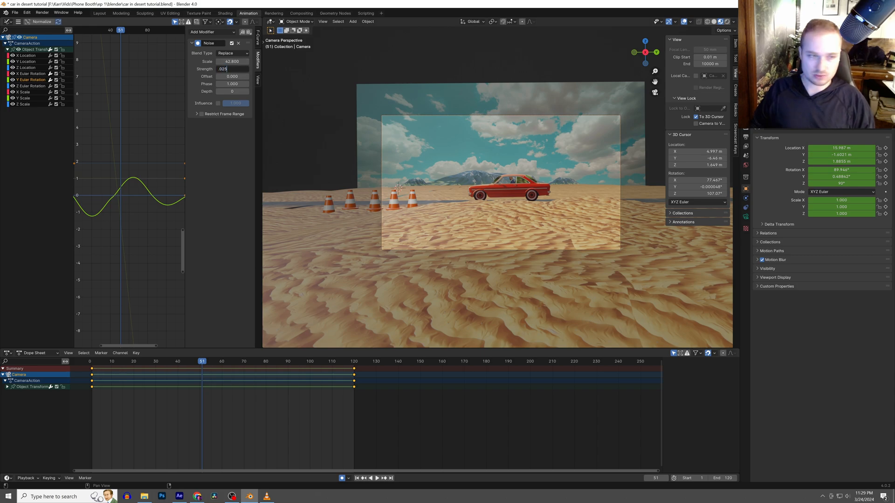
pyautogui.write('.025')
pyautogui.press('Return')
pyautogui.press('space')
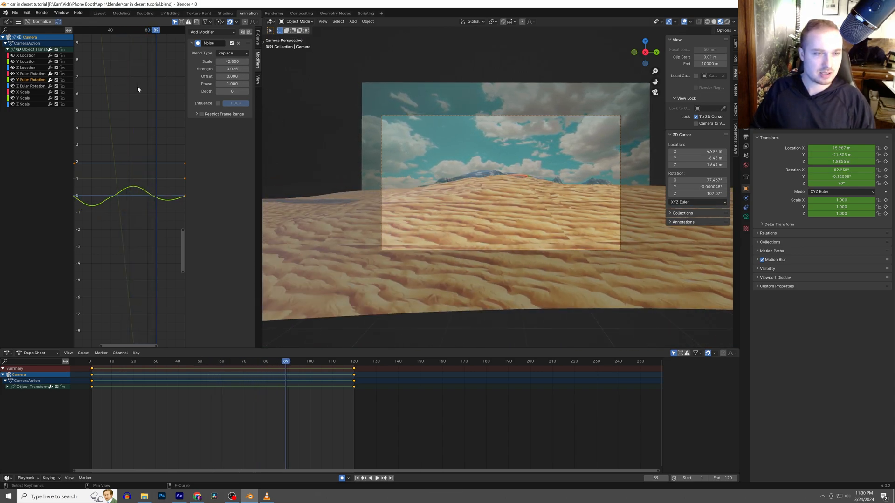
# Add a Noise modifier to the camera's Z Location with scale 55 and strength 0.9, and preview the motion
pyautogui.click(28, 68)
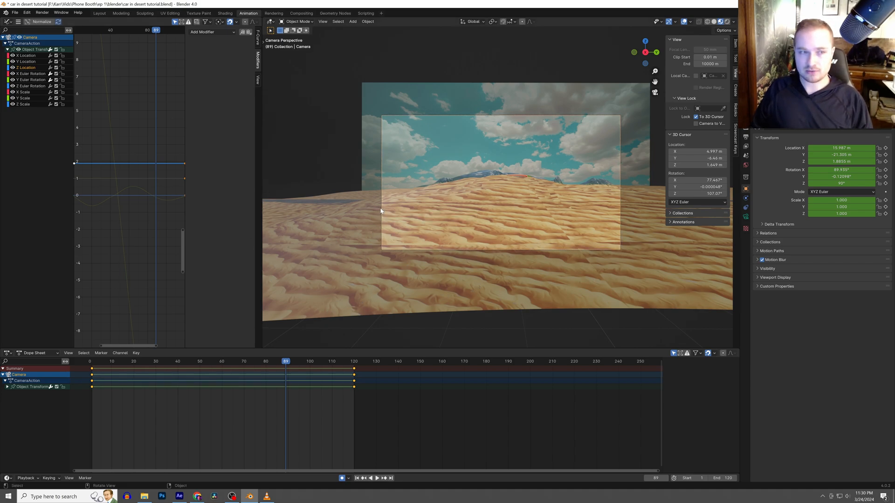
pyautogui.scroll(-3, 383, 215)
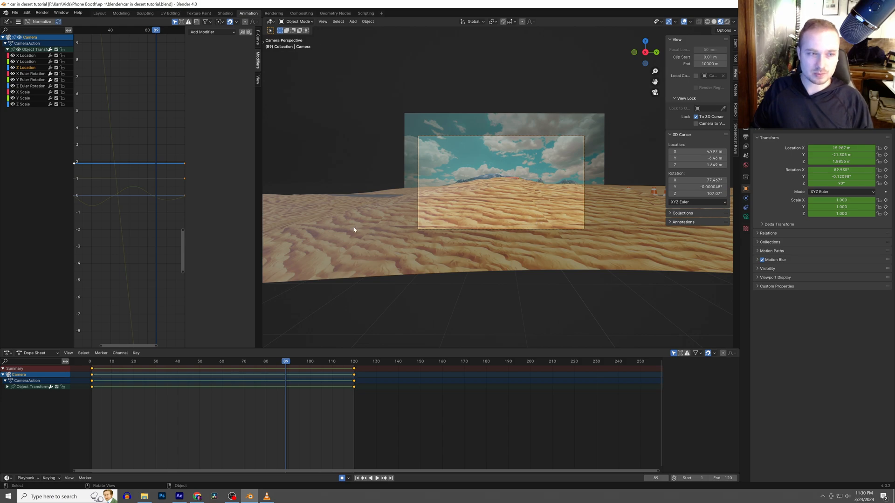
pyautogui.click(209, 32)
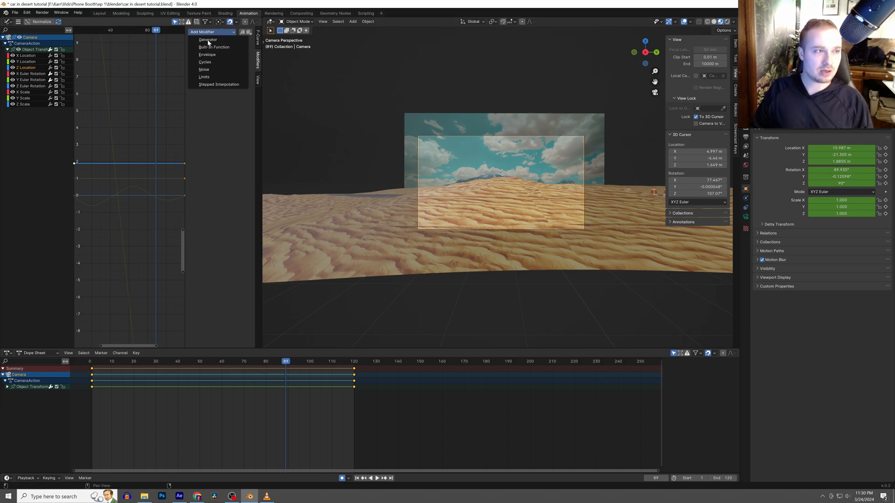
pyautogui.click(205, 70)
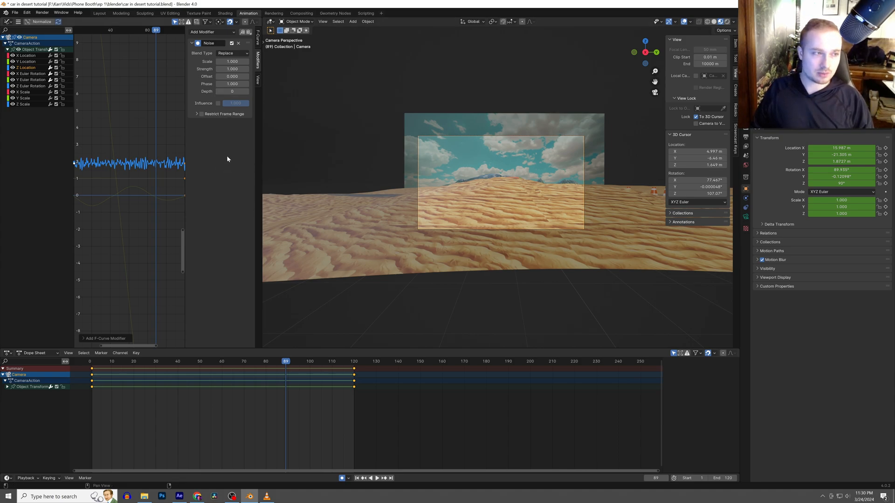
pyautogui.moveTo(227, 69); pyautogui.dragTo(279, 59)
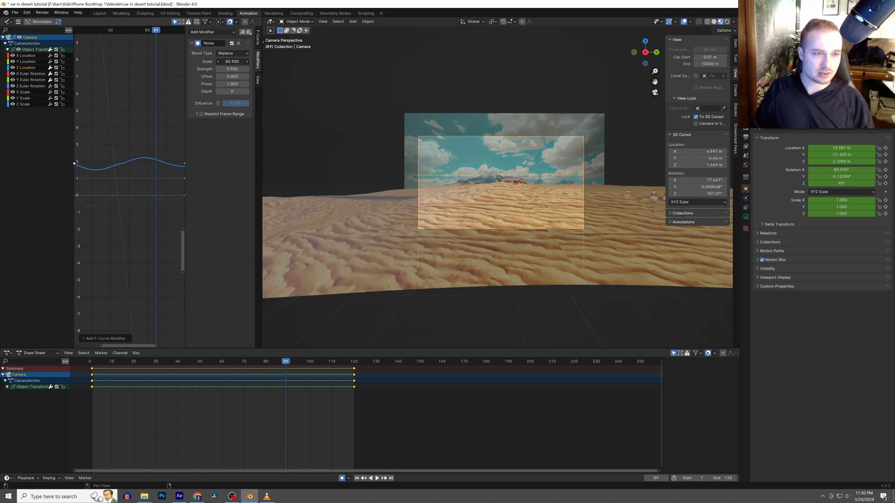
pyautogui.press('space')
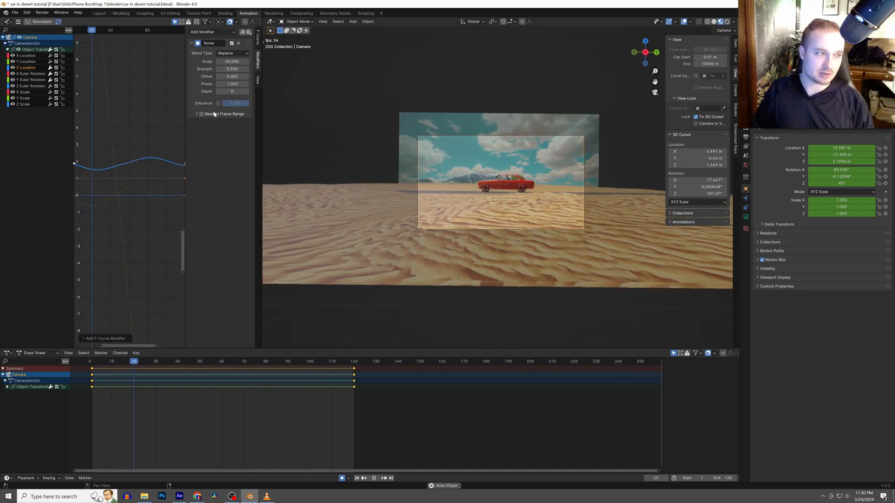
pyautogui.press('space')
# Add a second Noise modifier to the camera's Z Location curve and preview the animation
pyautogui.click(212, 32)
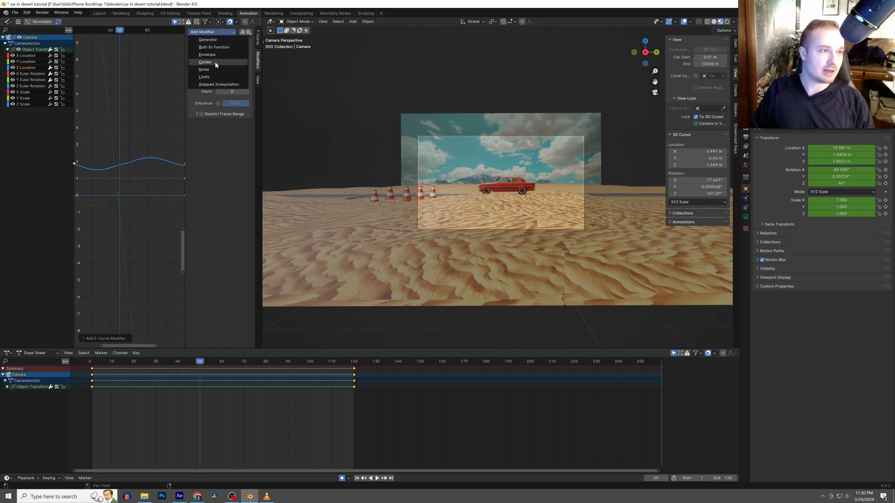
pyautogui.click(216, 70)
pyautogui.press('space')
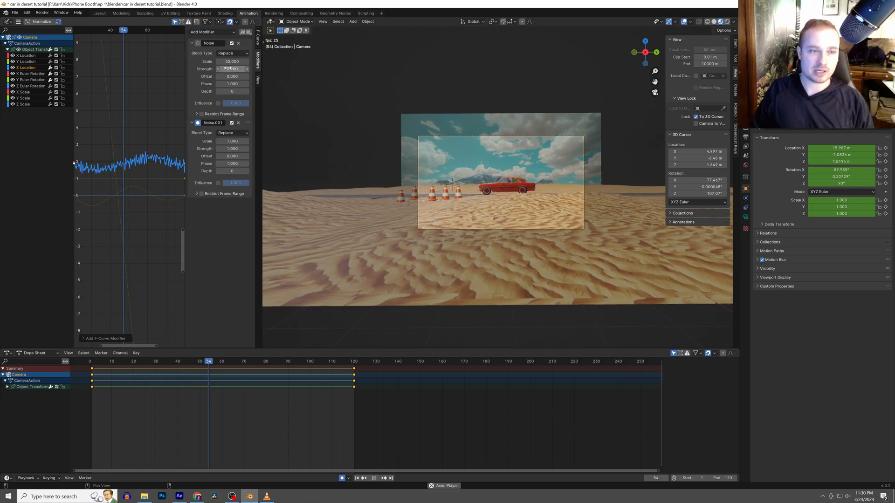
pyautogui.press('Escape')
# Set the second Z Location noise modifier to scale 0.2 and strength 0.1, previewing the shake
pyautogui.moveTo(232, 141)
pyautogui.mouseDown()
pyautogui.moveTo(253, 141)
pyautogui.moveTo(214, 141)
pyautogui.mouseUp()
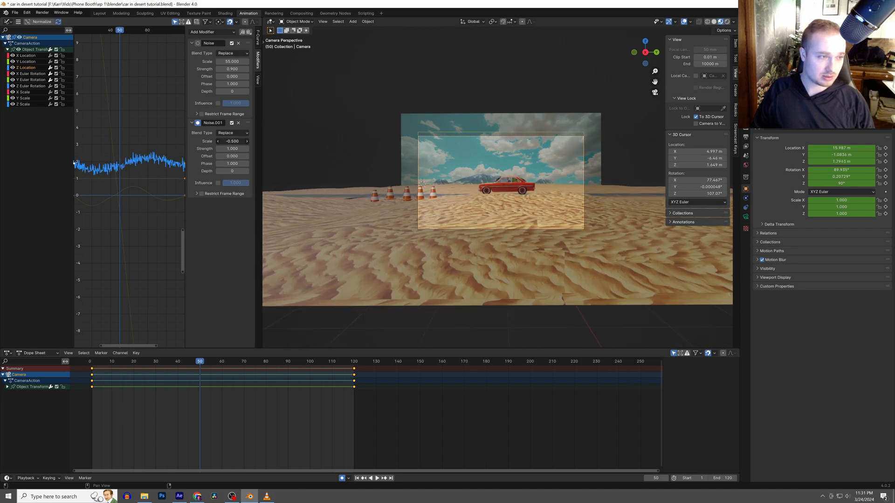
pyautogui.write('0.2')
pyautogui.press('Return')
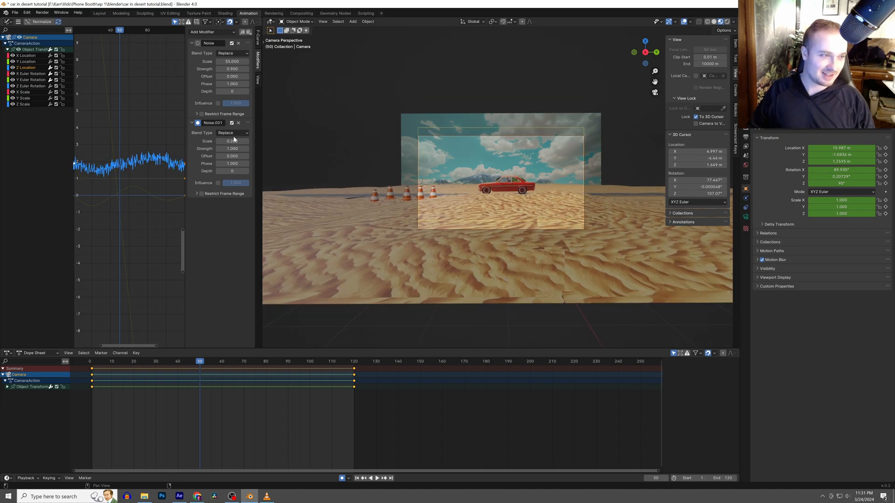
pyautogui.press('space')
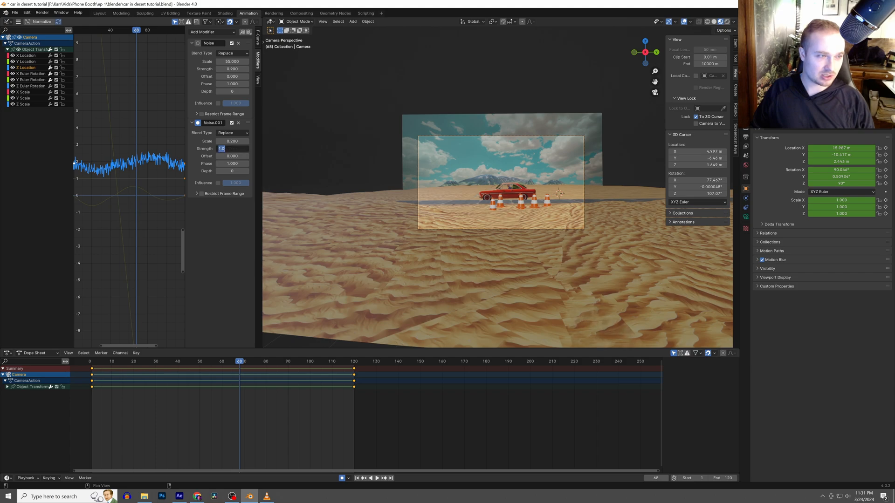
pyautogui.write('0.1')
pyautogui.press('Return')
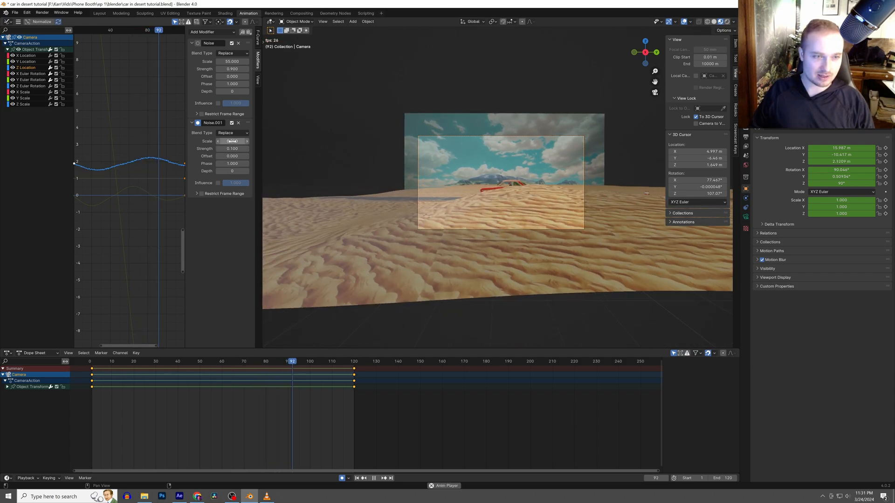
# Set the second Z Location noise modifier's strength to 0.008 and preview the camera shake
pyautogui.press('space')
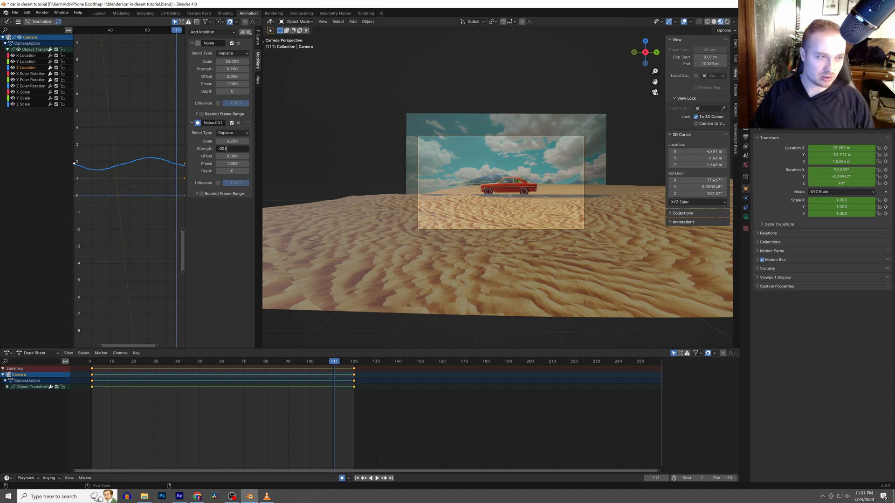
pyautogui.press('Return')
pyautogui.press('space')
pyautogui.scroll(5, 488, 211)
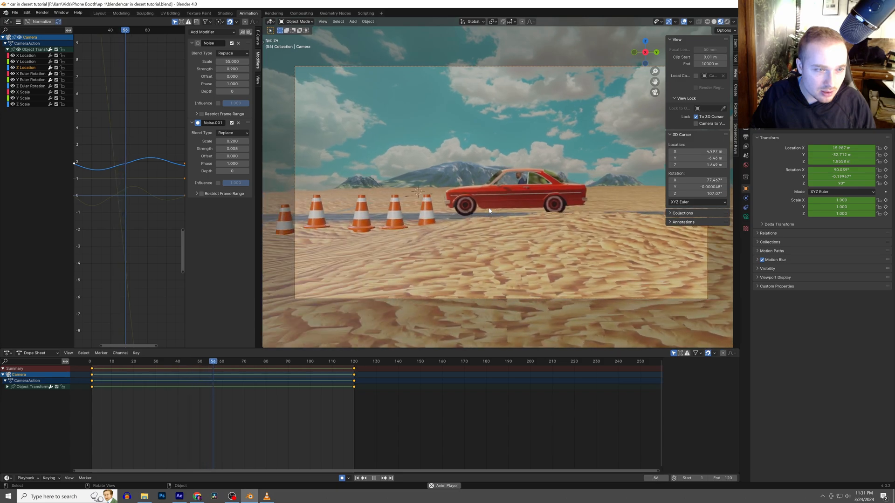
pyautogui.scroll(-2, 489, 210)
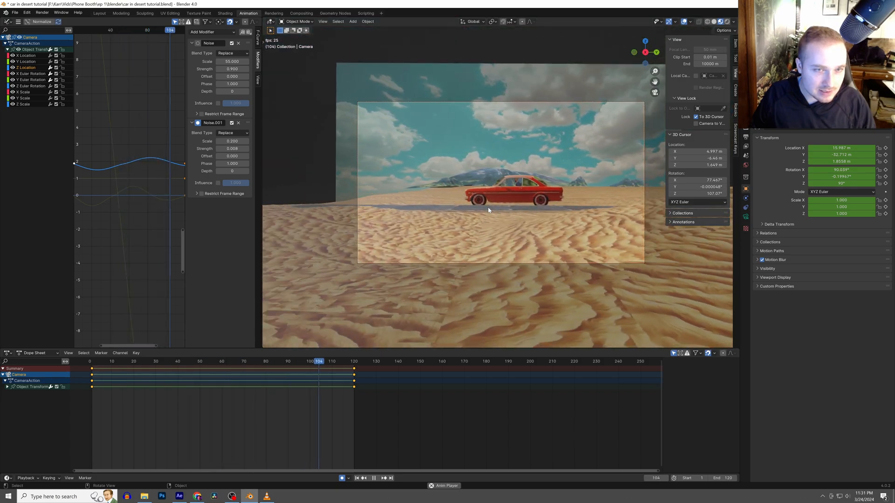
pyautogui.scroll(2, 485, 224)
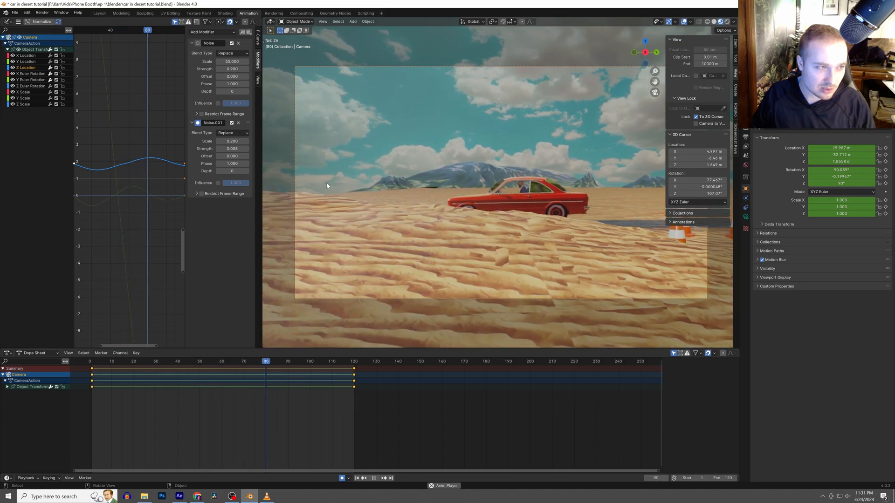
# Set the second Z Location noise modifier's strength to 0.01
pyautogui.click(233, 149)
pyautogui.write('.01')
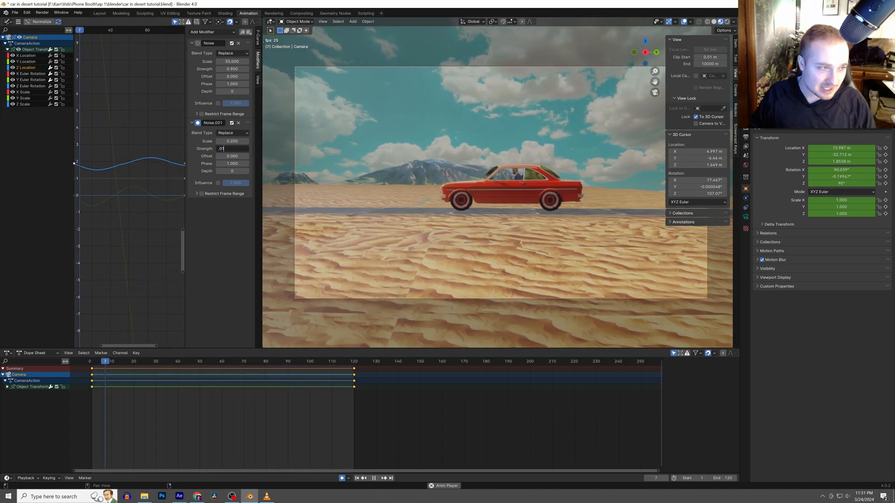
pyautogui.press('Return')
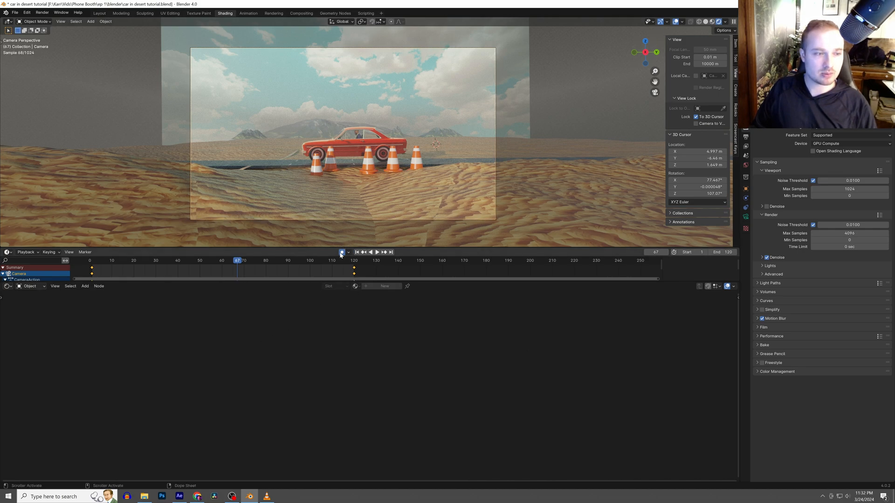
# Leave the camera view and place the 3D cursor next to the camera
pyautogui.click(495, 131)
pyautogui.click(496, 131)
pyautogui.scroll(-2, 490, 152)
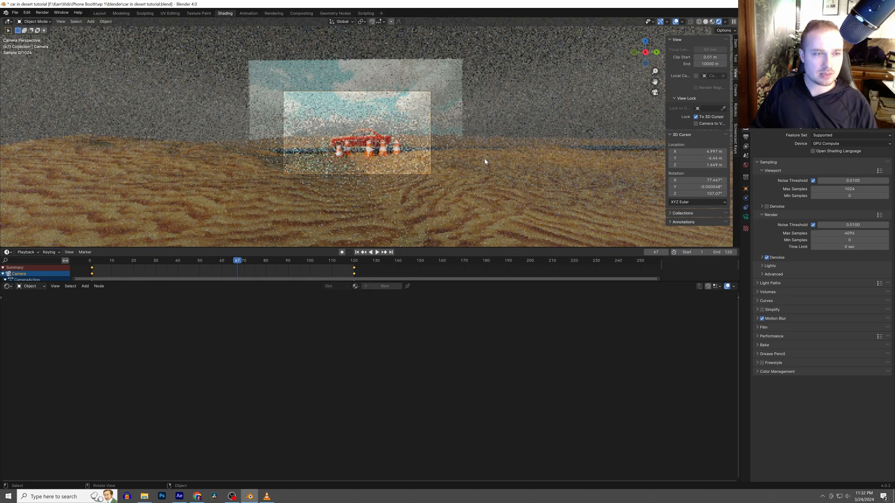
pyautogui.moveTo(488, 158); pyautogui.dragTo(485, 177, button='middle')
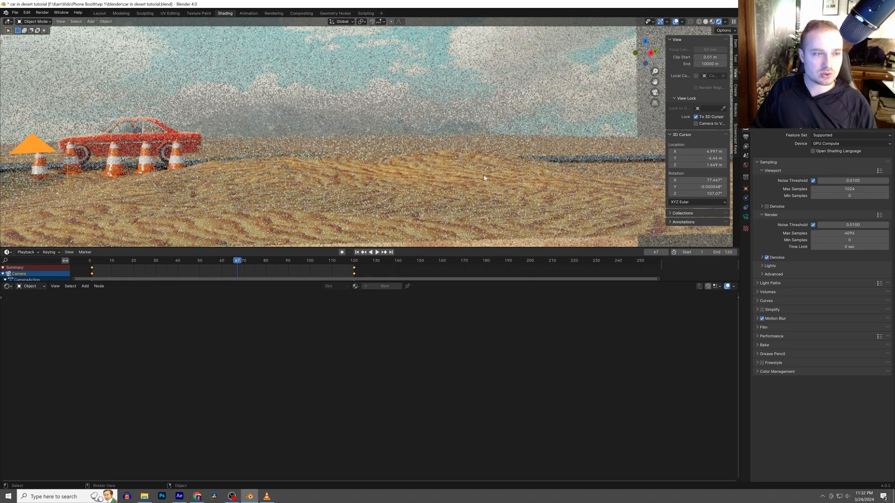
pyautogui.scroll(-5, 483, 178)
pyautogui.scroll(3, 200, 177)
pyautogui.keyDown('shift'); pyautogui.moveTo(98, 161); pyautogui.dragTo(388, 180, button='middle'); pyautogui.keyUp('shift')
pyautogui.scroll(-1, 361, 187)
pyautogui.keyDown('shift'); pyautogui.rightClick(362, 175); pyautogui.keyUp('shift')
# Add a Plain Axes empty at the 3D cursor and move it along the Y axis beside the camera
pyautogui.hotkey('shift', 'a')
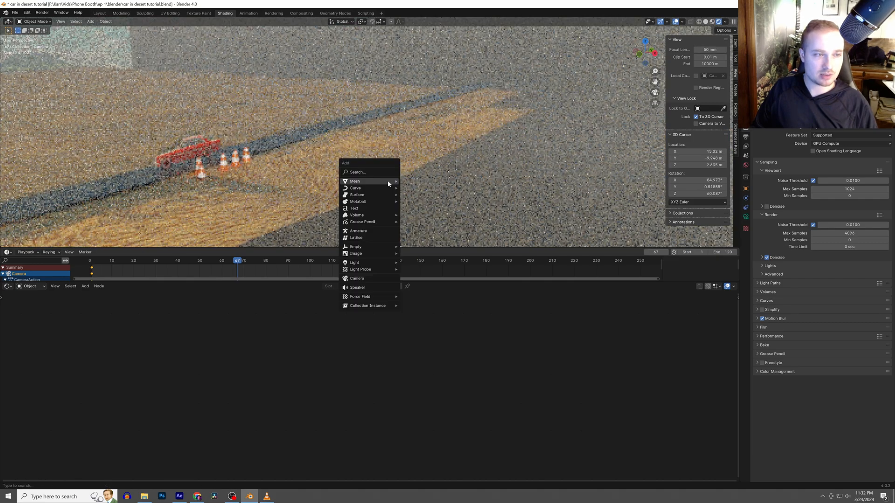
pyautogui.moveTo(371, 246)
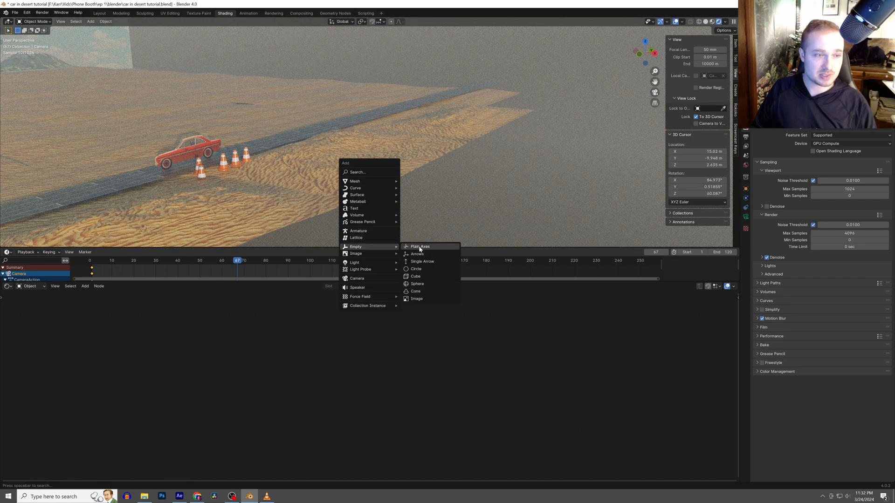
pyautogui.click(419, 247)
pyautogui.scroll(4, 359, 168)
pyautogui.press('g')
pyautogui.press('x')
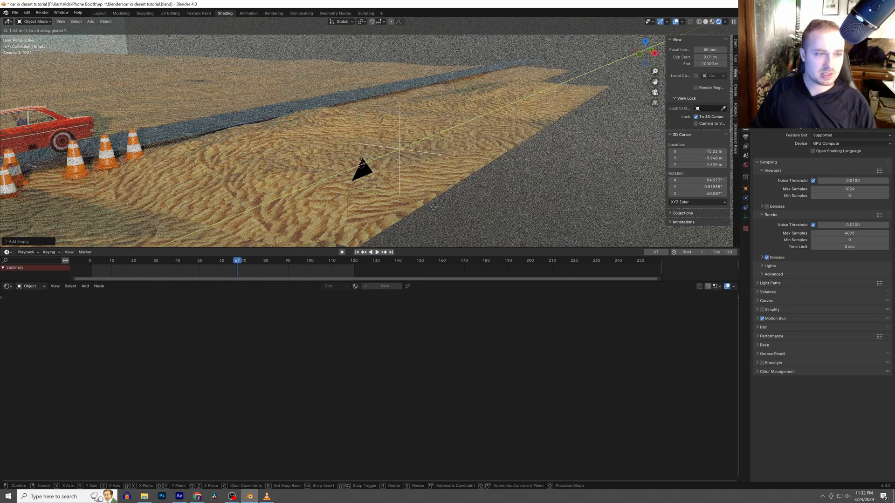
pyautogui.click(441, 205)
# Parent the camera to the empty using the Object option
pyautogui.keyDown('shift'); pyautogui.click(366, 174); pyautogui.keyUp('shift')
pyautogui.keyDown('shift'); pyautogui.click(419, 174); pyautogui.keyUp('shift')
pyautogui.hotkey('ctrl', 'p')
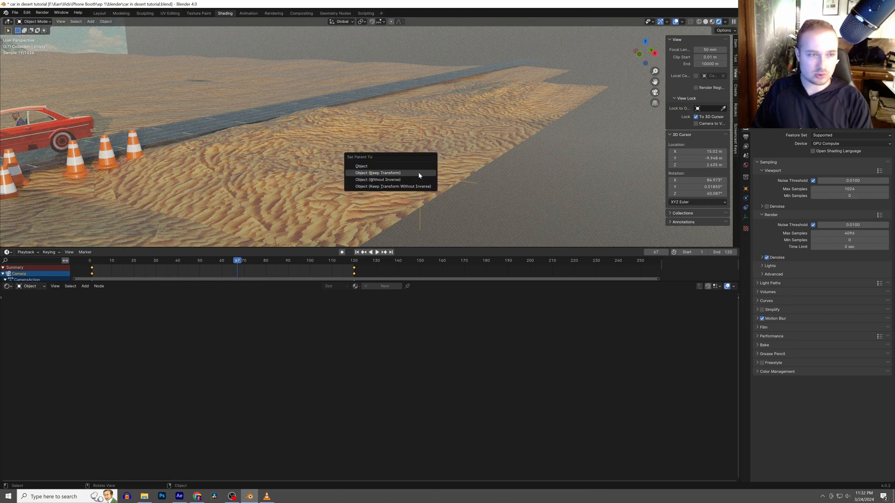
pyautogui.click(399, 167)
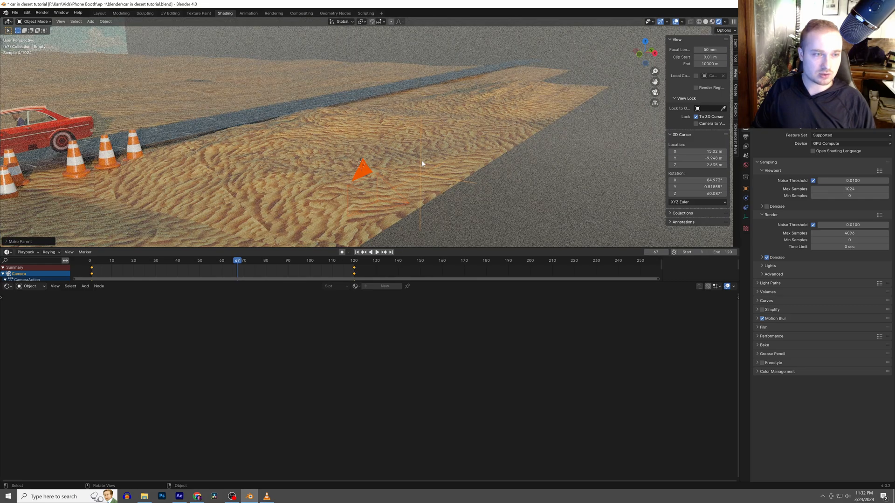
# Move the parent empty along the X axis to pull the camera back from the car, checking the framing through the camera
pyautogui.scroll(-4, 415, 176)
pyautogui.press('g')
pyautogui.press('x')
pyautogui.click(465, 191)
pyautogui.press('KP_0')
pyautogui.scroll(2, 435, 177)
pyautogui.press('g')
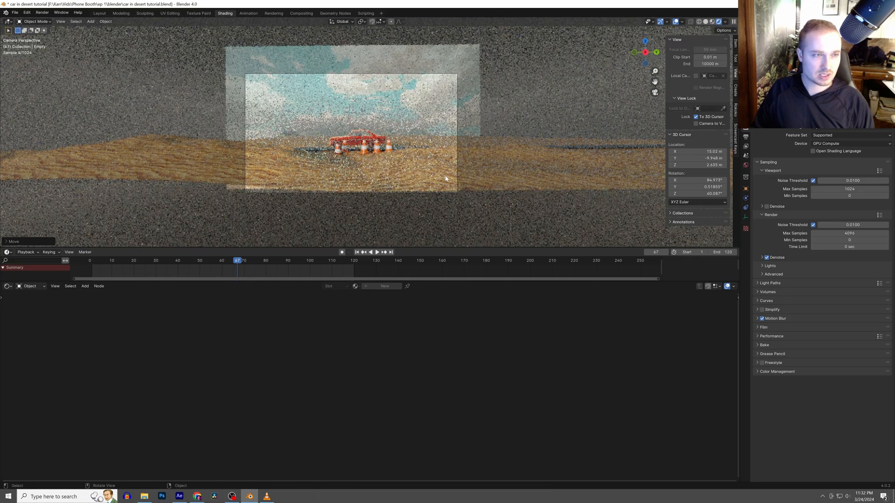
pyautogui.click(444, 175)
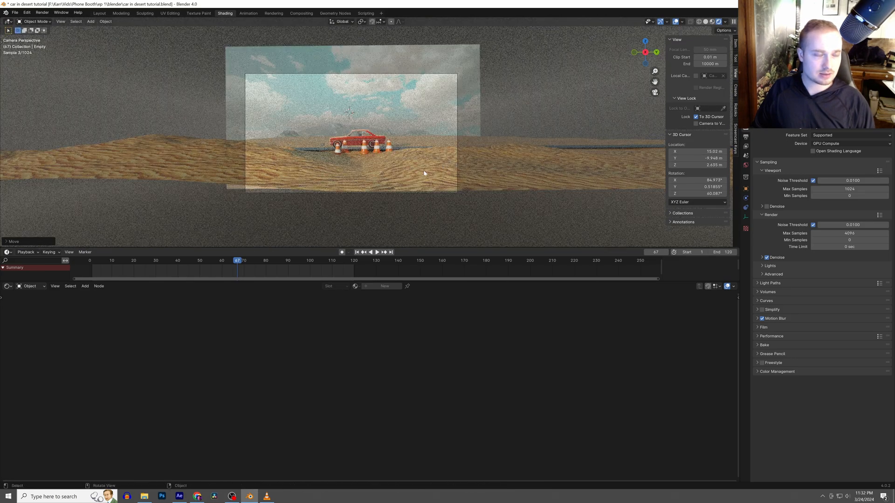
# Preview the animation through the camera and enable Render Region in the output settings
pyautogui.press('space')
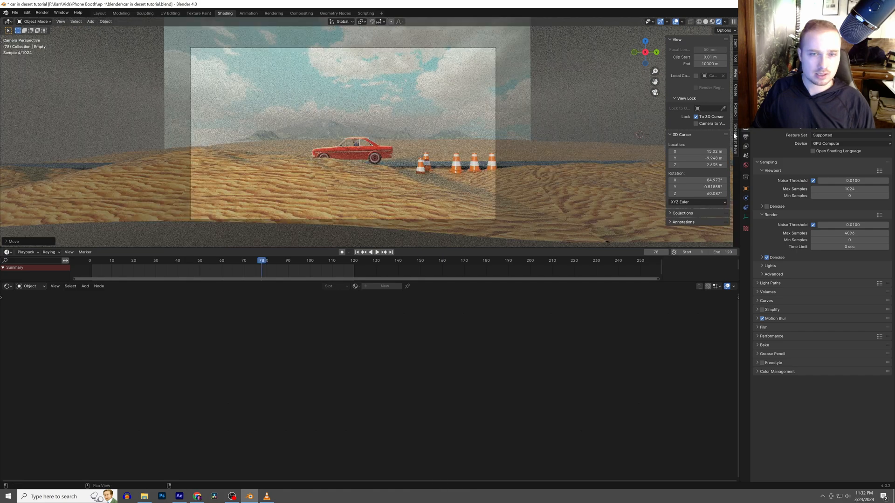
pyautogui.click(745, 146)
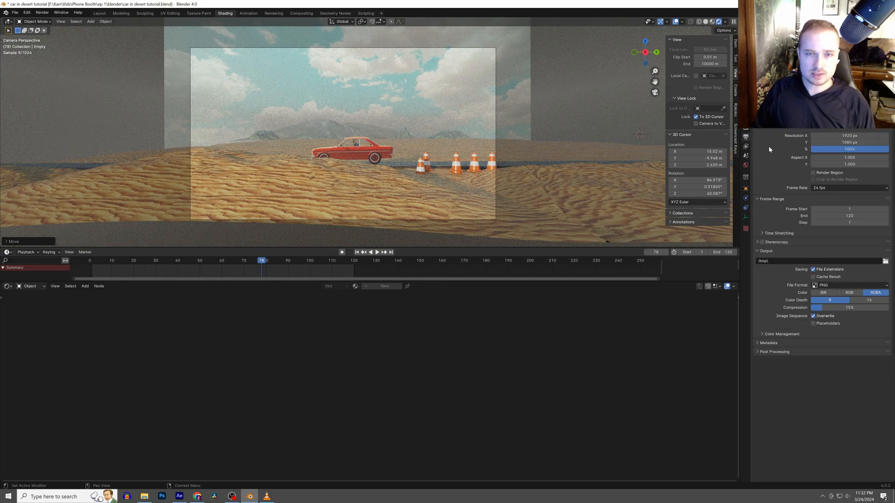
pyautogui.click(820, 173)
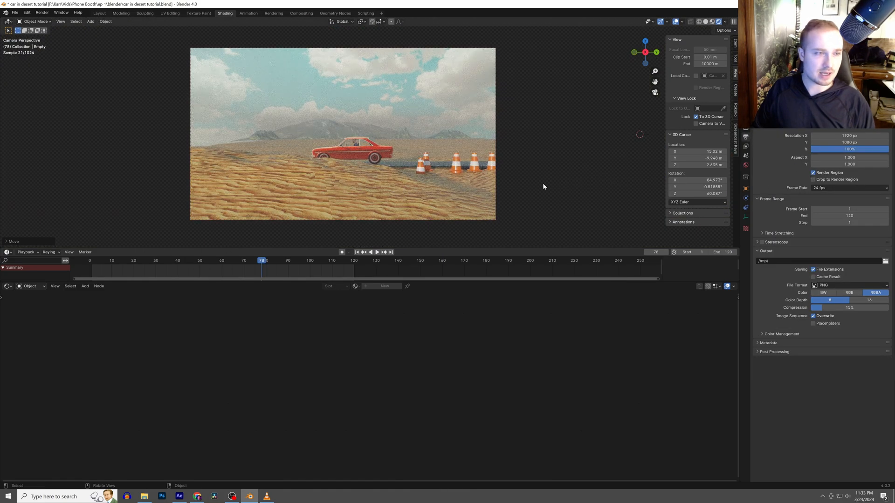
# Switch to VLC to view the finished reference clip, returning to Blender to compare it with the current shot
pyautogui.click(268, 497)
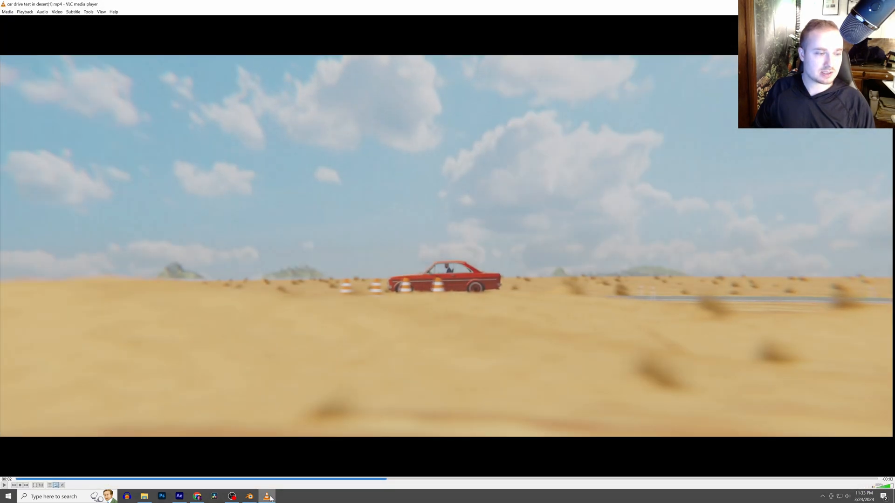
pyautogui.click(269, 497)
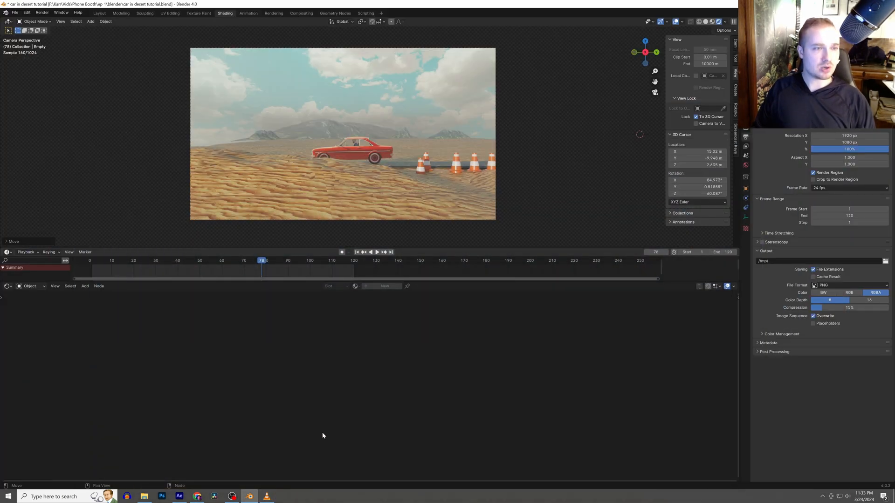
pyautogui.click(268, 498)
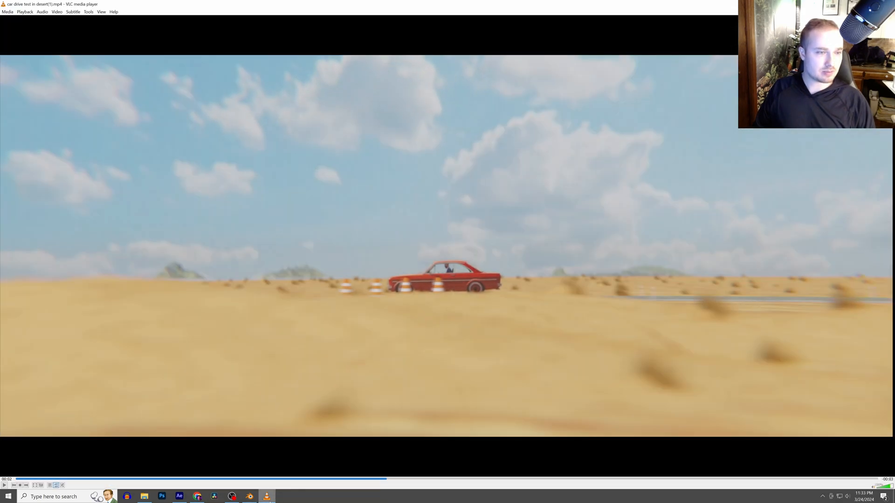
pyautogui.click(269, 497)
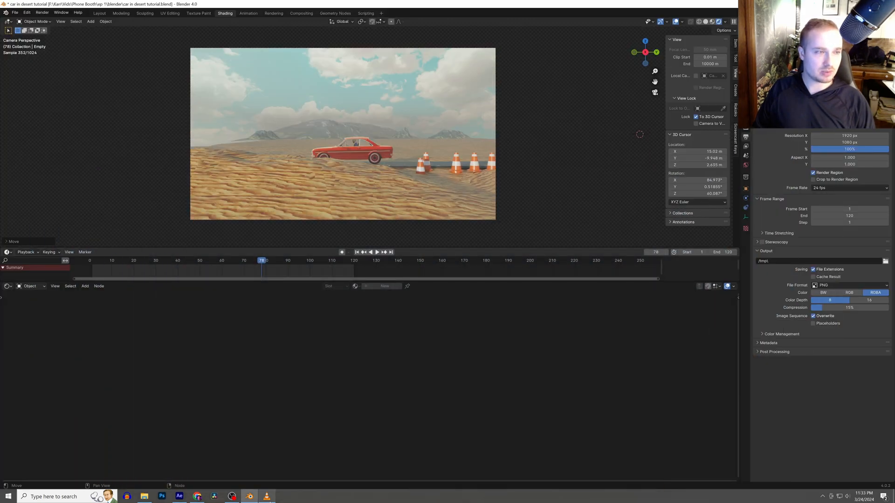
# Select the camera and inspect the rendered framing of the car up close
pyautogui.click(495, 197)
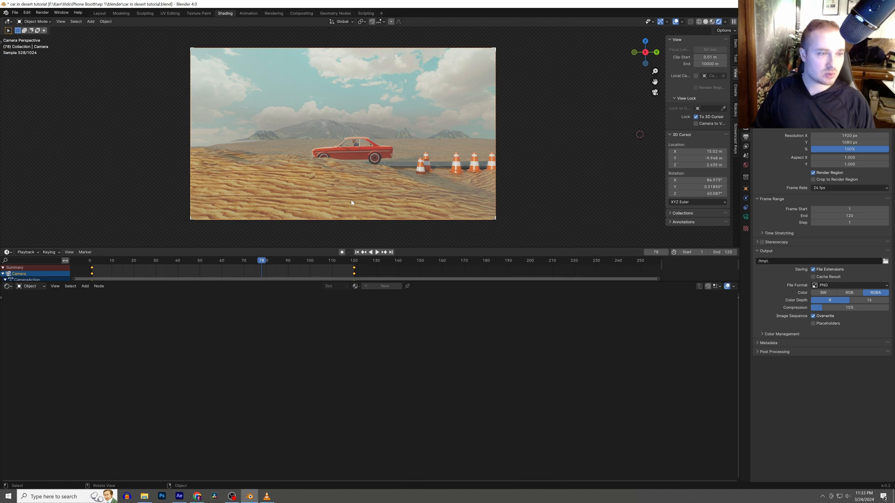
pyautogui.scroll(3, 352, 203)
pyautogui.scroll(-1, 306, 219)
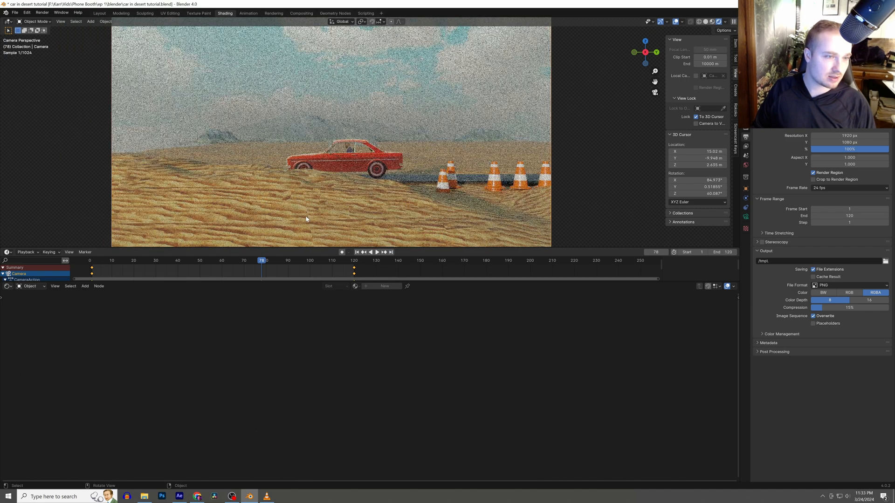
pyautogui.scroll(-2, 365, 232)
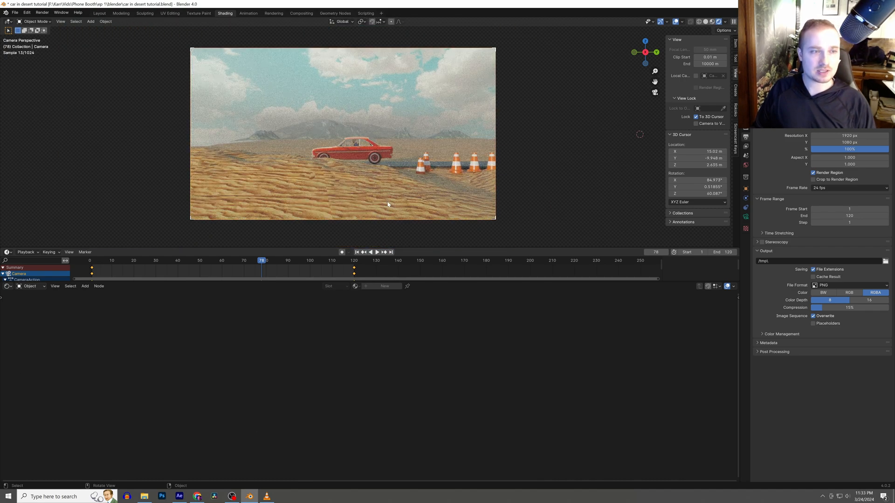
# Switch to VLC to play and pause the reference clip, examining its motion and blur, and return to Blender
pyautogui.click(268, 496)
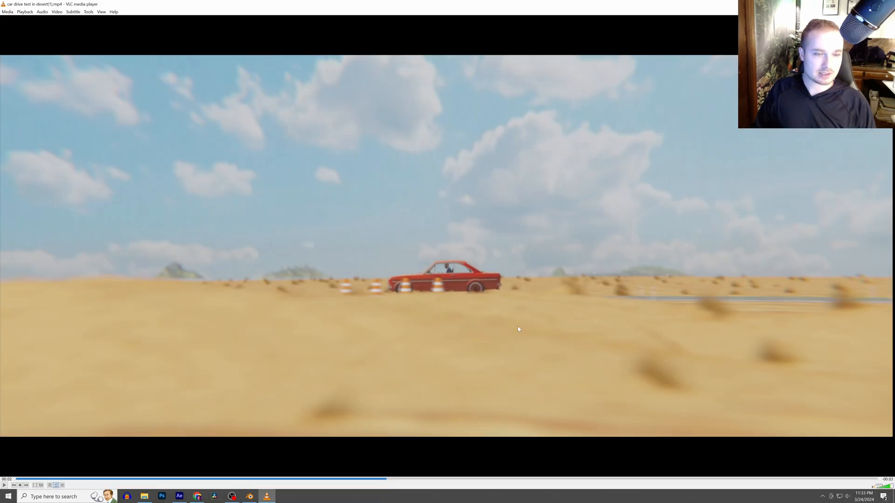
pyautogui.press('space')
pyautogui.press('space')
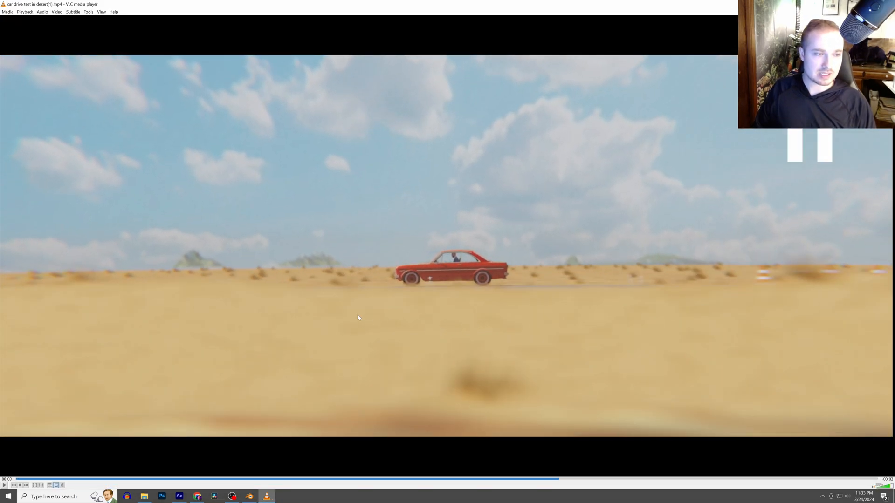
pyautogui.press('space')
pyautogui.press('space')
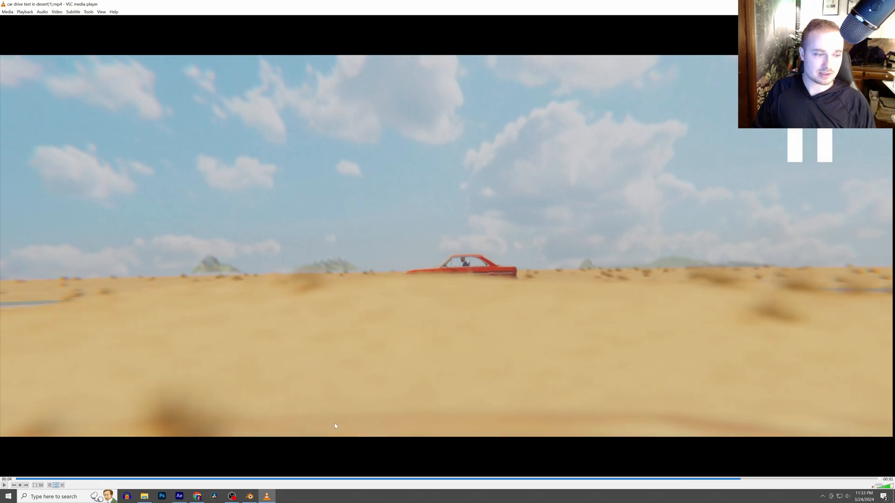
pyautogui.click(268, 496)
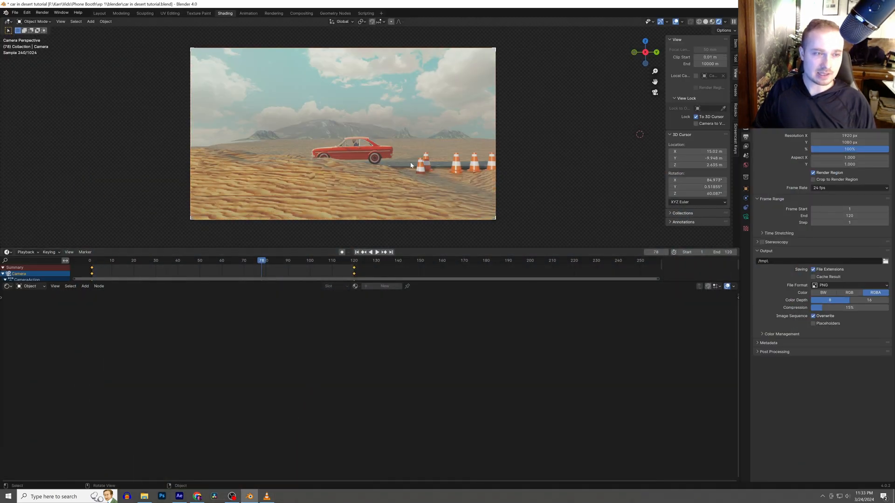
pyautogui.click(267, 497)
pyautogui.press('space')
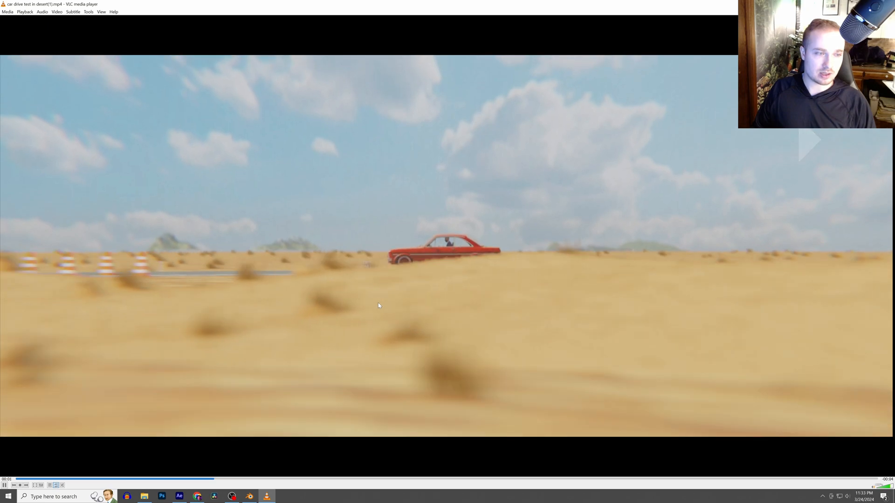
pyautogui.press('space')
pyautogui.hotkey('alt', 'Tab')
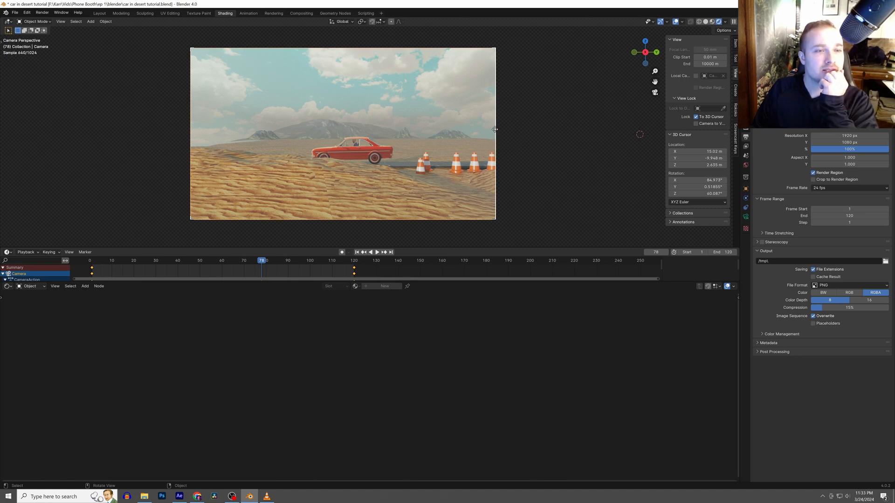
# Set the car as the focus object for the camera's depth of field
pyautogui.click(745, 217)
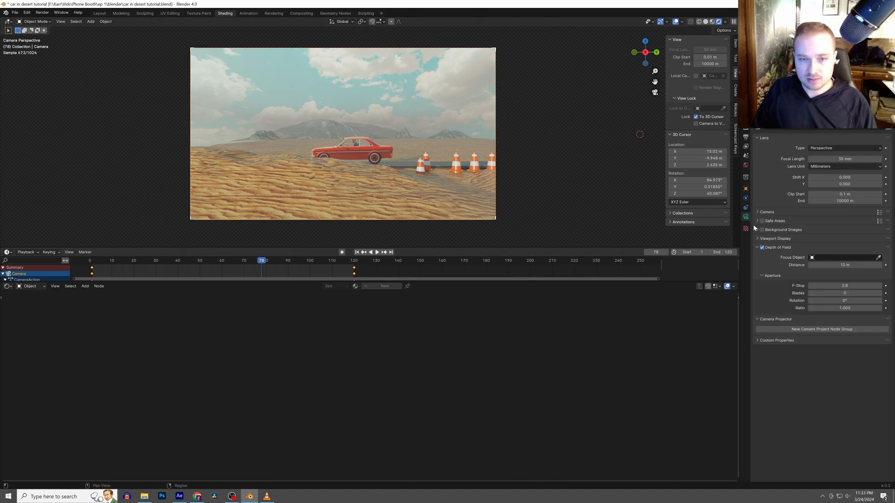
pyautogui.click(878, 258)
pyautogui.click(357, 153)
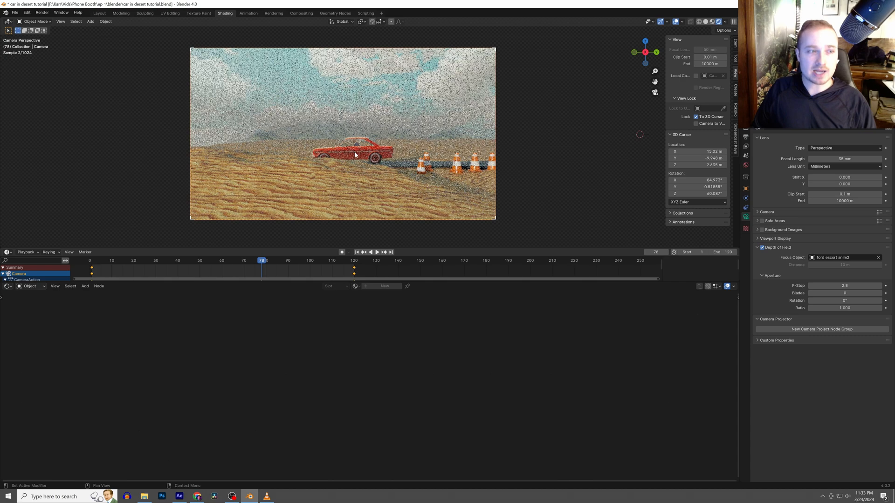
# Lower the camera's aperture F-Stop, trying 0.4 and 0.1 before settling on 0.2
pyautogui.moveTo(843, 285); pyautogui.dragTo(835, 285)
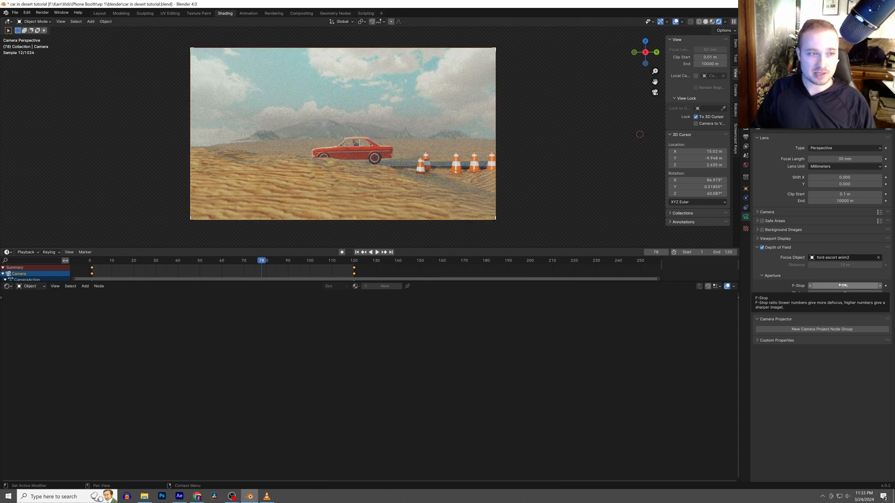
pyautogui.click(828, 285)
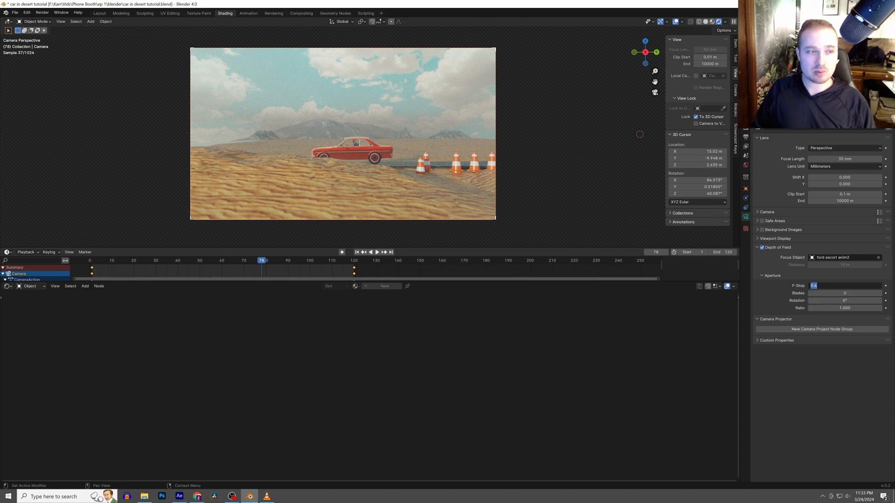
pyautogui.press('Return')
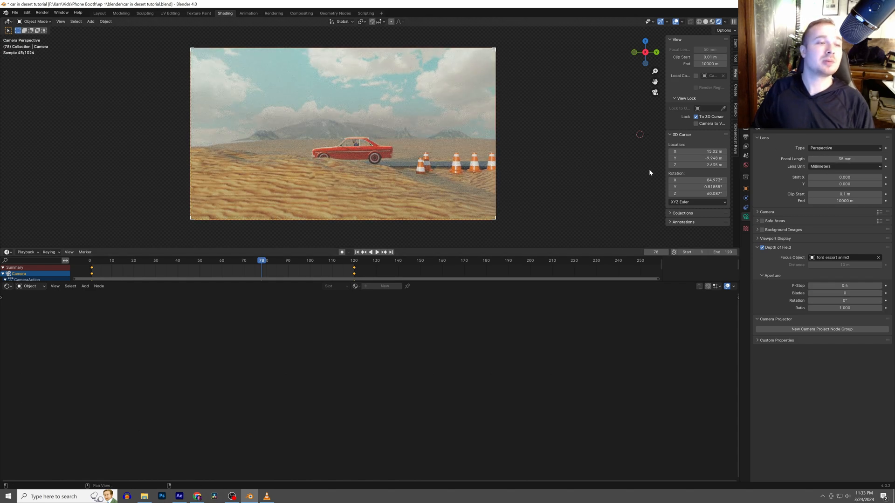
pyautogui.scroll(2, 421, 148)
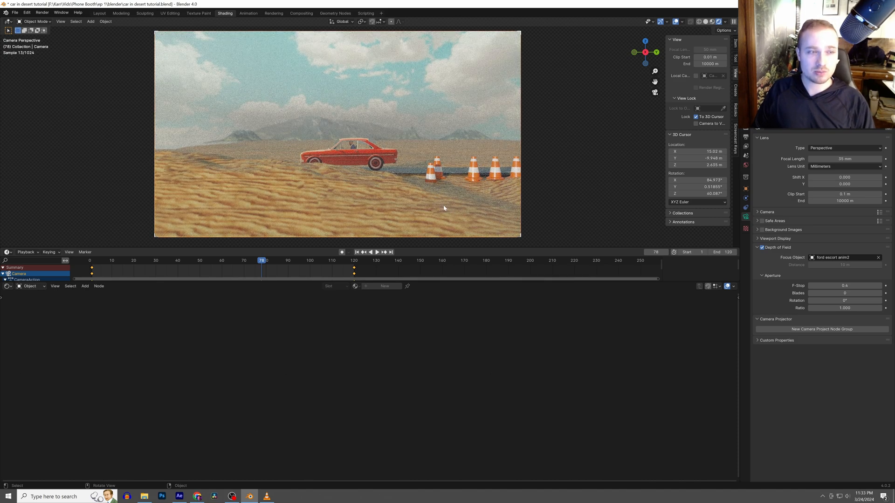
pyautogui.click(844, 285)
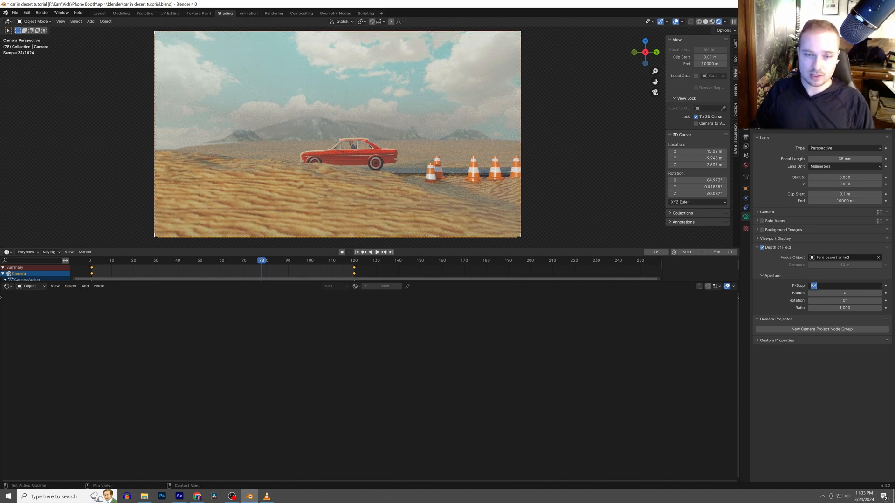
pyautogui.write('0.1')
pyautogui.press('Return')
pyautogui.click(824, 286)
pyautogui.write('0.2')
pyautogui.press('Return')
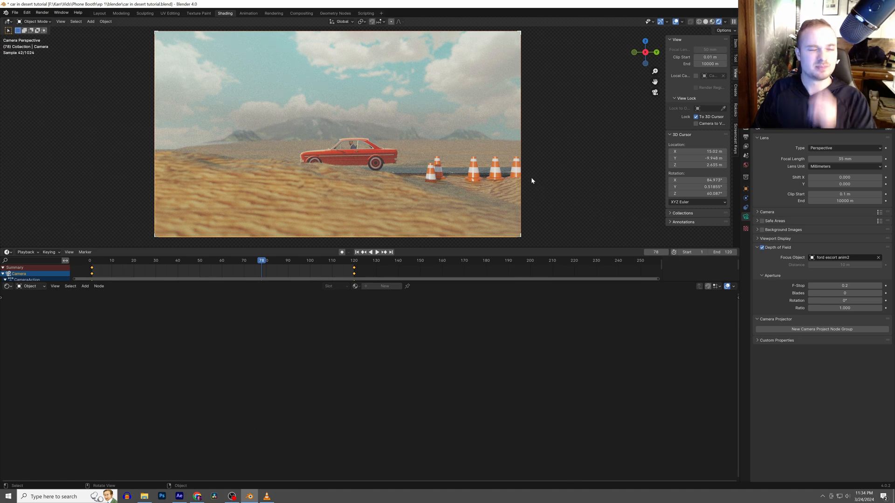
# Insert an RGB Curves node between the car's image texture and Base Color, and lower the curve's white point to about 0.69
pyautogui.click(365, 161)
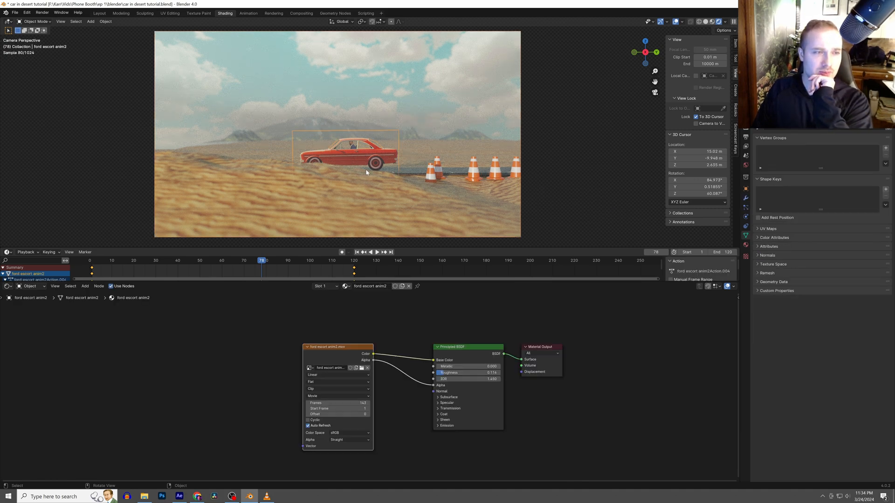
pyautogui.moveTo(332, 353); pyautogui.dragTo(263, 351)
pyautogui.click(334, 339)
pyautogui.hotkey('shift', 'a')
pyautogui.click(336, 333)
pyautogui.write('rgb')
pyautogui.press('Return')
pyautogui.click(339, 318)
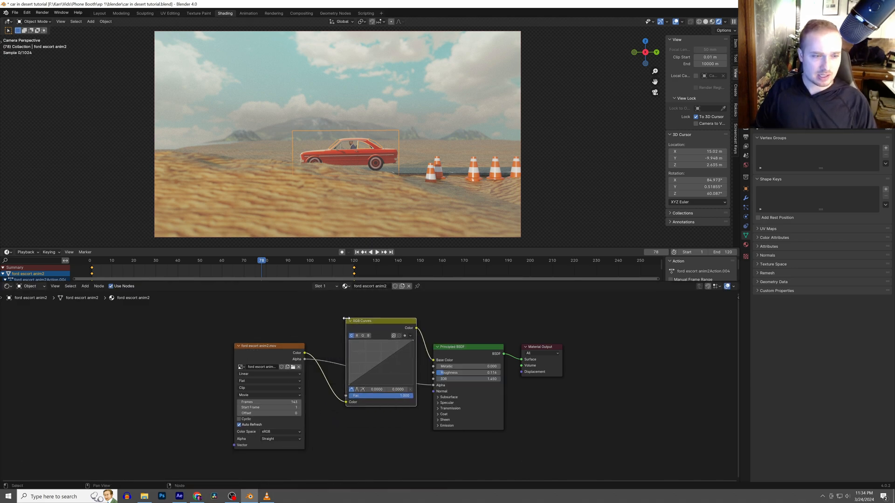
pyautogui.moveTo(405, 343); pyautogui.dragTo(407, 366)
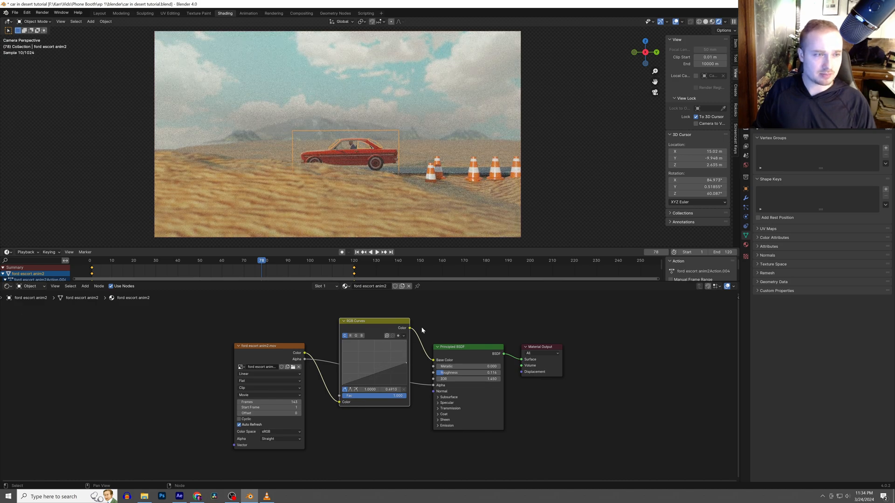
# Hide the viewport overlays and move the Principled BSDF and Material Output nodes away from the RGB Curves node
pyautogui.click(675, 23)
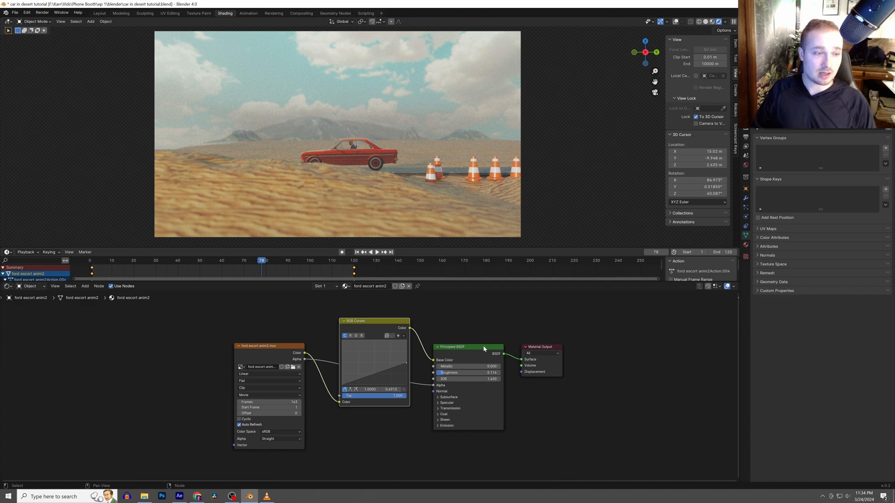
pyautogui.moveTo(471, 359); pyautogui.dragTo(473, 362)
pyautogui.moveTo(467, 323); pyautogui.dragTo(540, 386)
pyautogui.press('g')
pyautogui.click(561, 410)
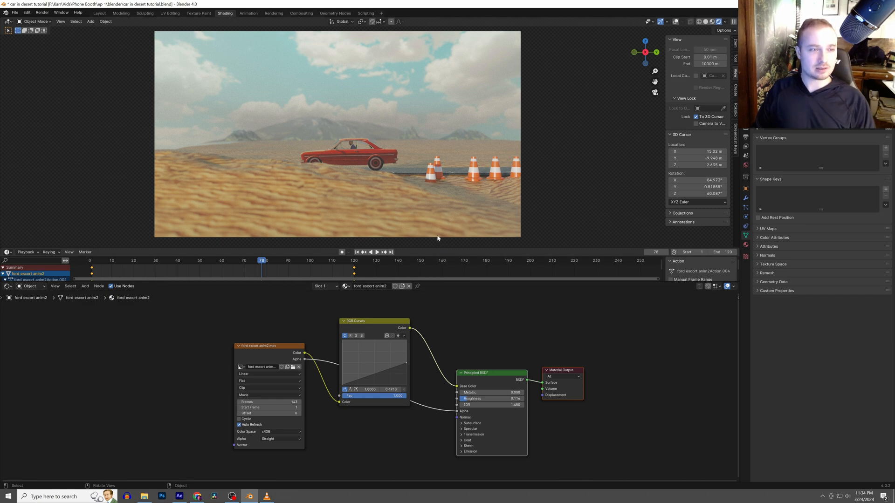
# Compare the car's brightness by raising the curve's white point to 1.0, and undo that change
pyautogui.moveTo(406, 361); pyautogui.dragTo(407, 340)
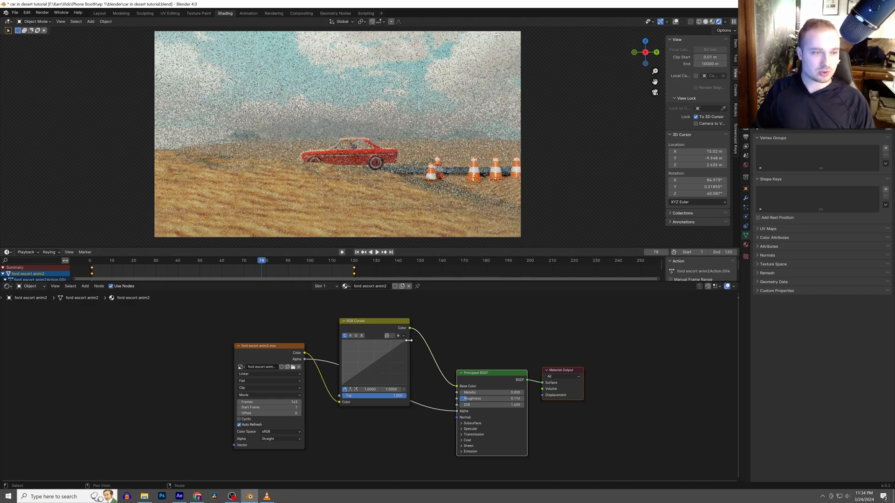
pyautogui.hotkey('ctrl', 'z')
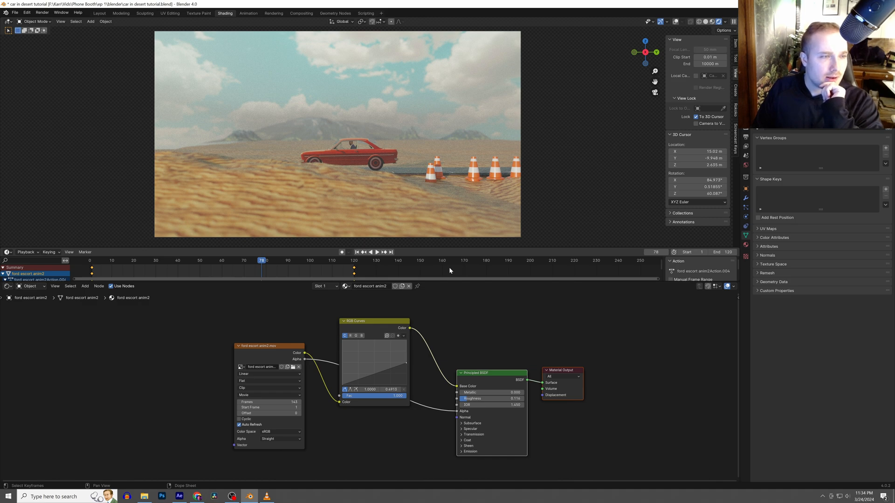
# Render frame 78 to examine the depth of field and motion blur, and close the render window
pyautogui.click(300, 194)
pyautogui.rightClick(304, 193)
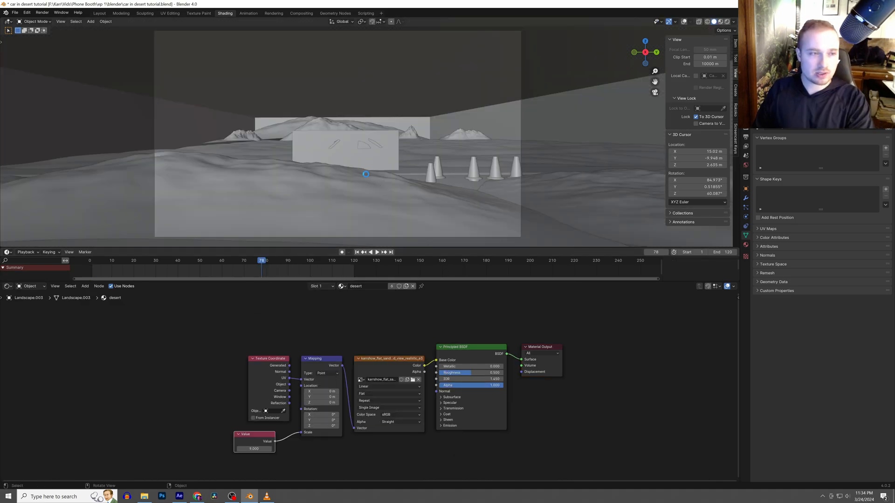
pyautogui.press('F12')
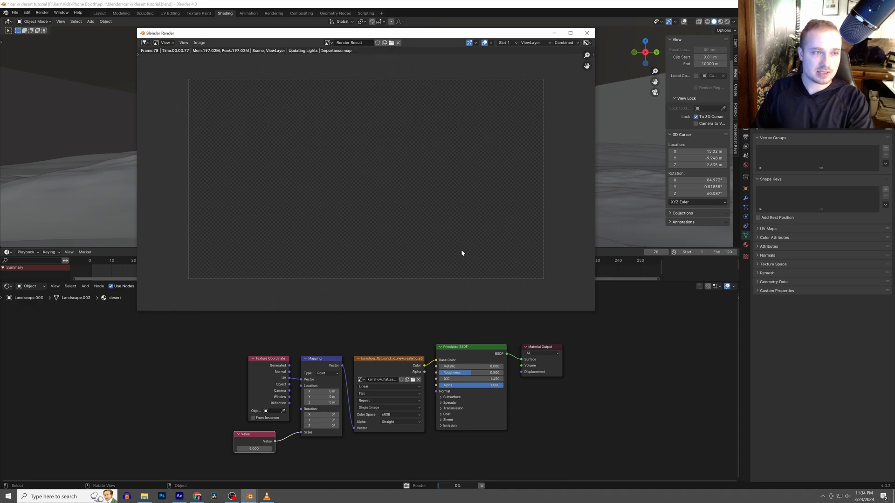
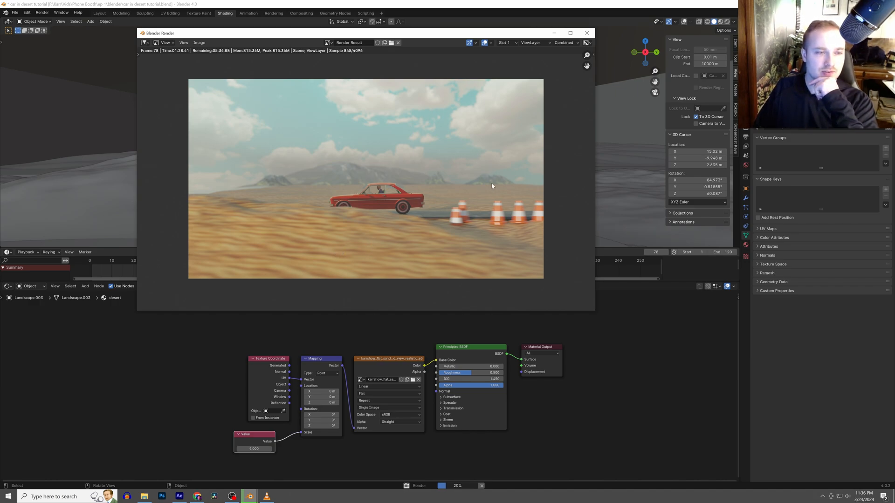
pyautogui.click(587, 33)
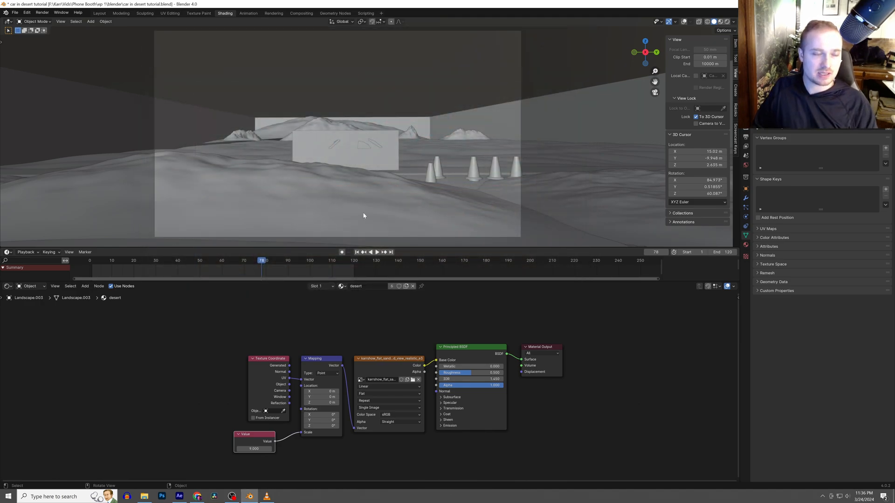
# Add a plane and raise it along Z above the desert terrain
pyautogui.moveTo(349, 136); pyautogui.dragTo(342, 177, button='middle')
pyautogui.scroll(-4, 362, 158)
pyautogui.scroll(-4, 465, 160)
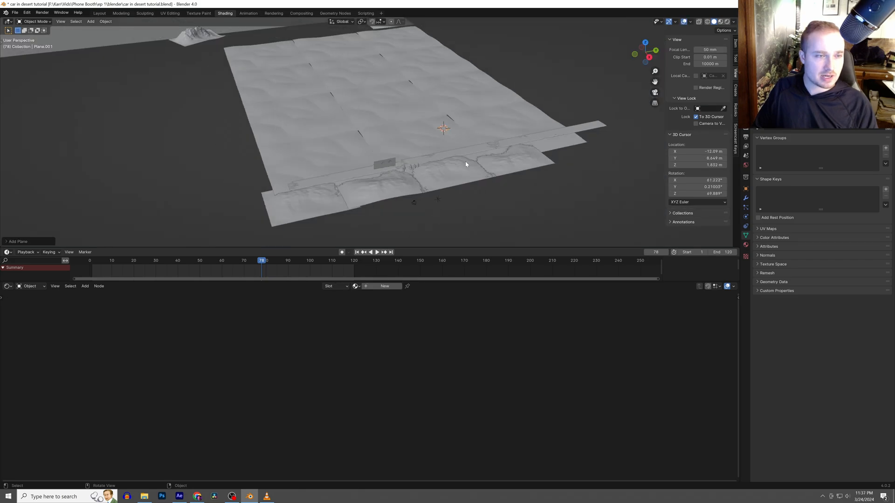
pyautogui.press('g')
pyautogui.press('z')
pyautogui.click(464, 101)
pyautogui.press('KP_Decimal')
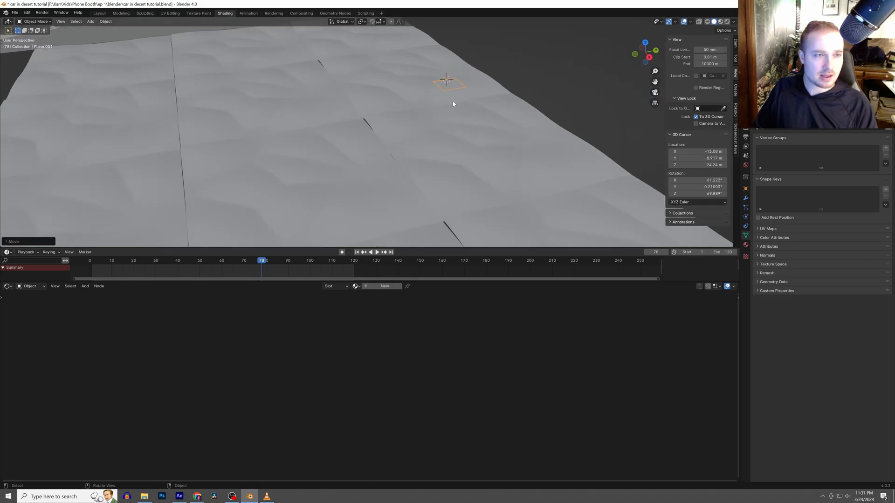
# Rotate the new plane about the Y axis so it stands upright
pyautogui.scroll(-6, 448, 147)
pyautogui.press('r')
pyautogui.press('y')
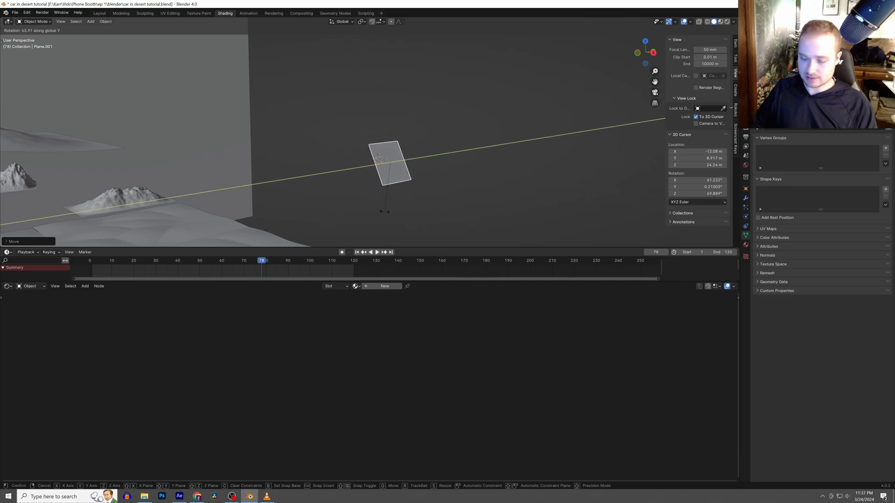
pyautogui.press('Escape')
# Taper the plane into a grass blade by scaling its top edge to about 0.1 and its bottom edge to about 0.23 along Y
pyautogui.press('Tab')
pyautogui.press('KP_Decimal')
pyautogui.moveTo(434, 186); pyautogui.dragTo(414, 136, button='middle')
pyautogui.moveTo(405, 98); pyautogui.dragTo(247, 141)
pyautogui.press('s')
pyautogui.press('y')
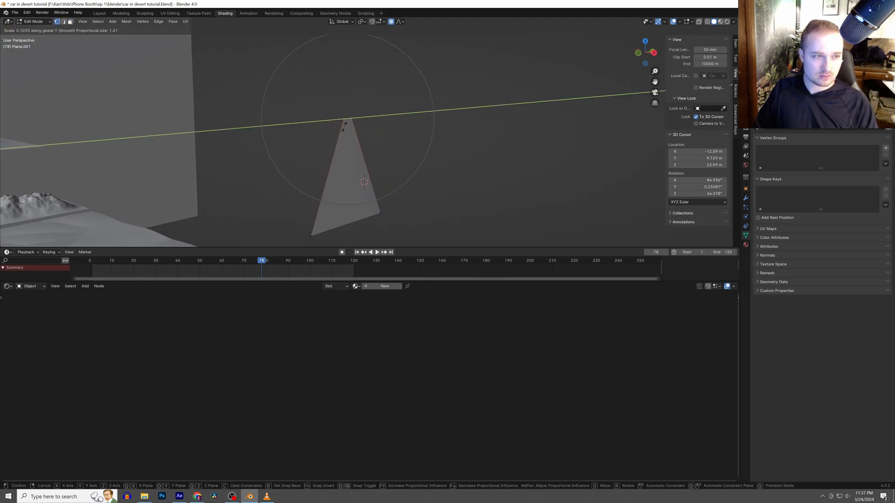
pyautogui.moveTo(434, 177); pyautogui.dragTo(265, 248)
pyautogui.press('s')
pyautogui.press('y')
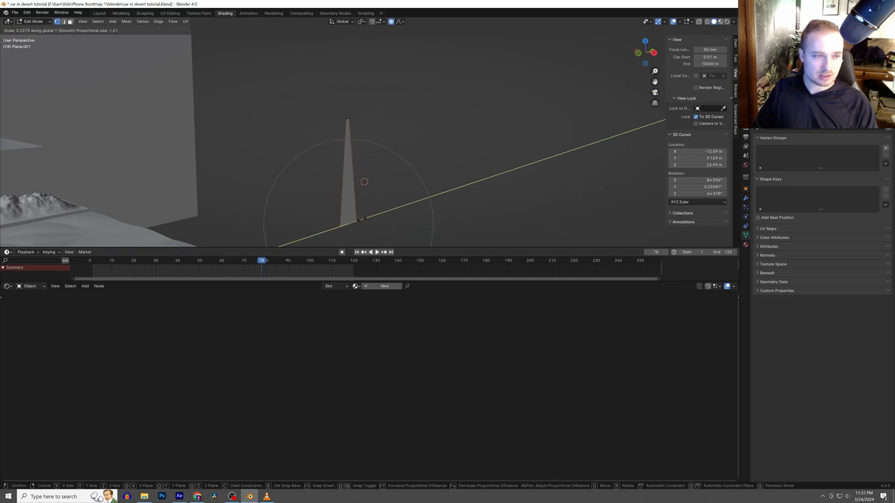
pyautogui.click(372, 224)
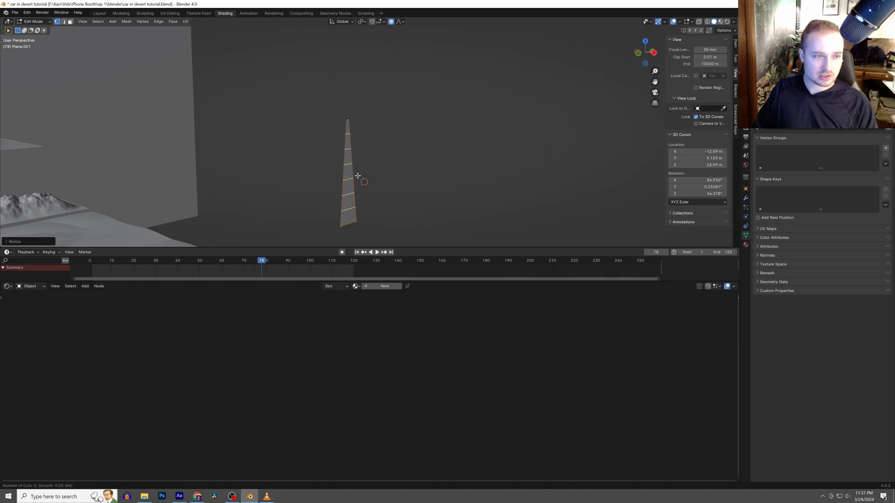
# Add evenly spaced loop cuts across the blade and bend it by moving a middle edge with proportional editing
pyautogui.click(358, 176)
pyautogui.click(353, 174)
pyautogui.click(357, 175)
pyautogui.press('g')
pyautogui.click(372, 177)
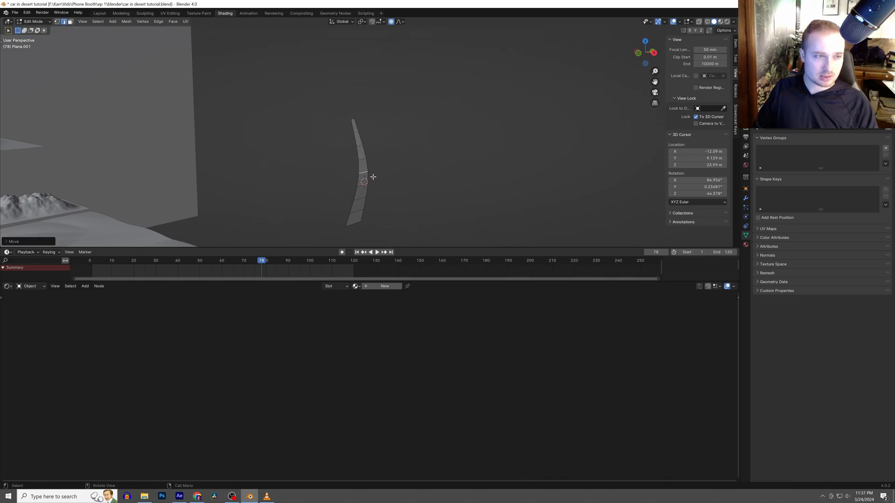
pyautogui.moveTo(394, 188)
pyautogui.mouseDown(button='middle')
pyautogui.moveTo(390, 198)
pyautogui.moveTo(398, 172)
pyautogui.mouseUp(button='middle')
pyautogui.press('Tab')
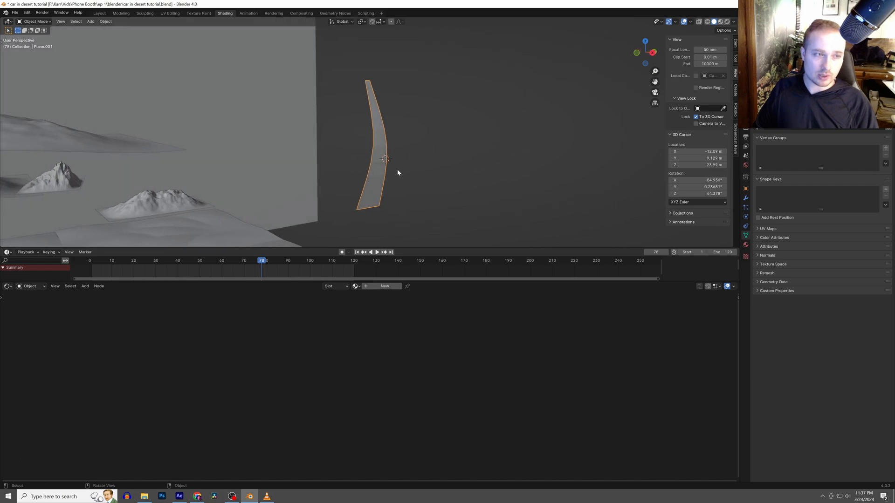
# Duplicate the grass blade, rotate the copy about Z, and place it beside the original
pyautogui.hotkey('shift', 'd')
pyautogui.press('r')
pyautogui.press('z')
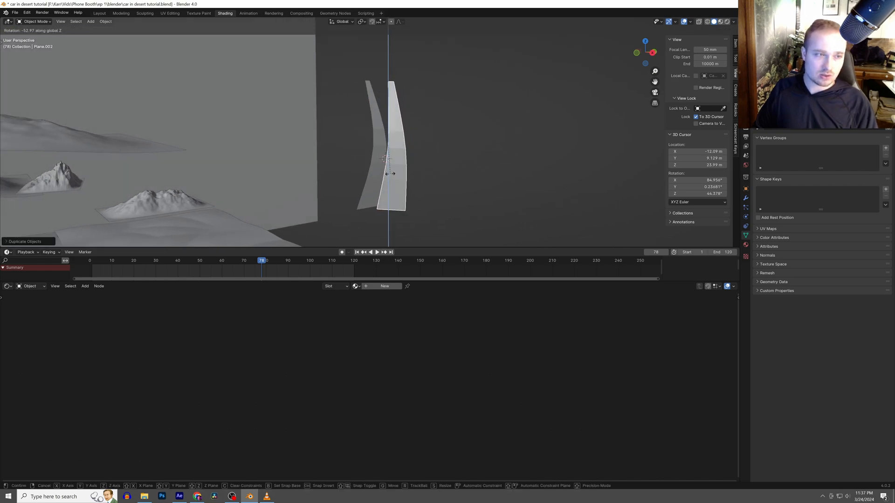
pyautogui.click(381, 175)
pyautogui.press('g')
pyautogui.click(343, 173)
# Duplicate both blades along Y, rotate the copies about Z, shrink and tilt them, and set them against the originals
pyautogui.moveTo(343, 173); pyautogui.dragTo(337, 156, button='middle')
pyautogui.hotkey('shift', 'd')
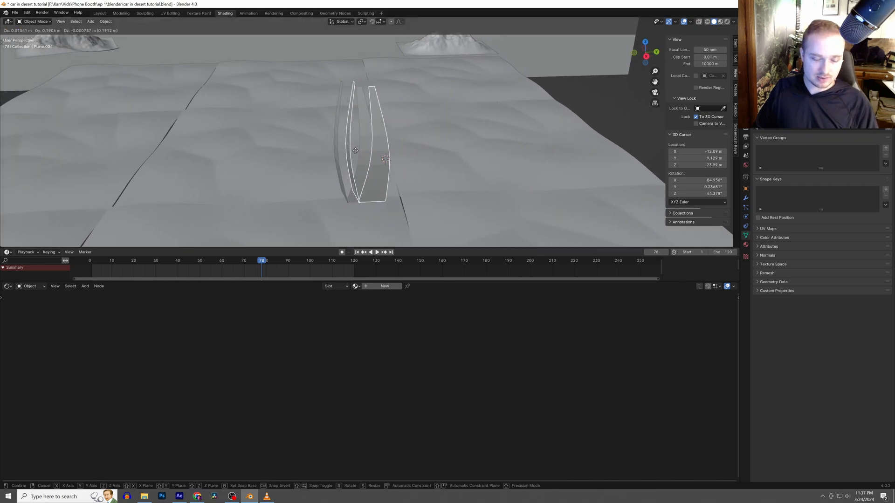
pyautogui.press('y')
pyautogui.click(368, 156)
pyautogui.press('r')
pyautogui.press('z')
pyautogui.click(425, 124)
pyautogui.press('s')
pyautogui.click(429, 144)
pyautogui.press('r')
pyautogui.click(422, 152)
pyautogui.press('g')
pyautogui.click(414, 169)
# Duplicate the four blades, rotate the copies about Z, and position them next to the first group
pyautogui.moveTo(414, 170); pyautogui.dragTo(472, 153, button='middle')
pyautogui.moveTo(441, 136); pyautogui.dragTo(327, 171)
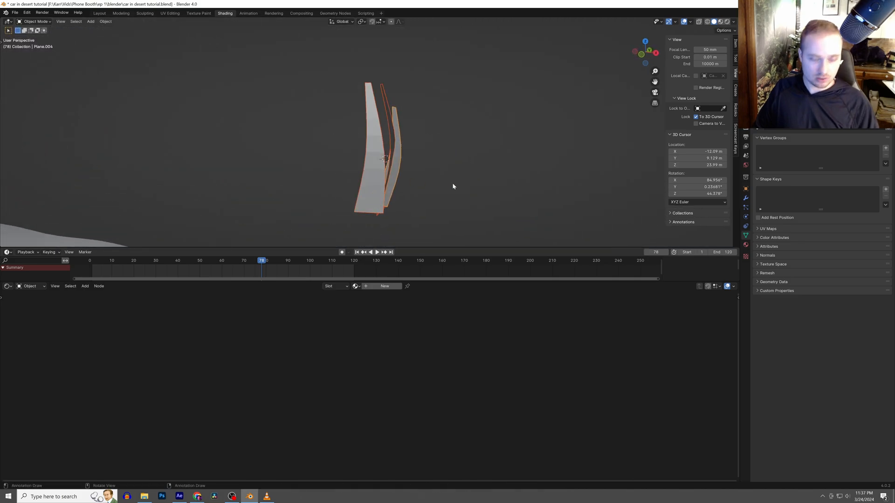
pyautogui.hotkey('shift', 'd')
pyautogui.click(435, 178)
pyautogui.press('r')
pyautogui.press('z')
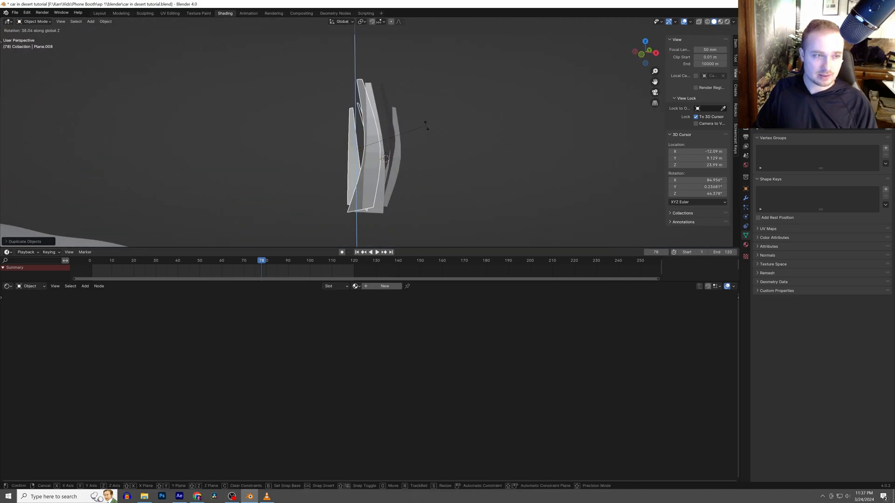
pyautogui.click(434, 162)
pyautogui.moveTo(433, 161); pyautogui.dragTo(389, 159, button='middle')
pyautogui.press('g')
pyautogui.click(429, 166)
# Duplicate all the blades, tilt the copied group outward, and place it against the base of the clump
pyautogui.scroll(1, 420, 137)
pyautogui.moveTo(446, 117); pyautogui.dragTo(308, 160)
pyautogui.scroll(-3, 327, 158)
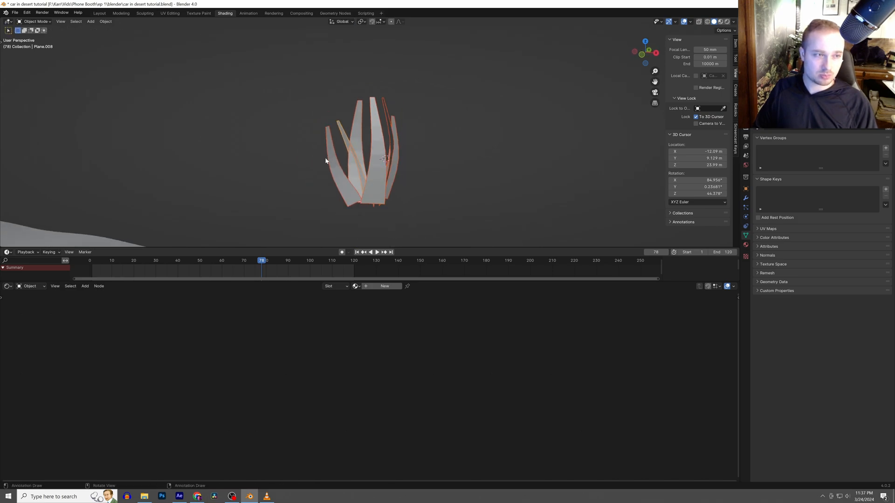
pyautogui.hotkey('shift', 'd')
pyautogui.click(389, 160)
pyautogui.press('r')
pyautogui.click(392, 136)
pyautogui.press('g')
pyautogui.click(373, 136)
# Duplicate the whole clump, rotate the copy about Z, tilt and enlarge it, and merge it into the original clump
pyautogui.moveTo(462, 128); pyautogui.dragTo(307, 169)
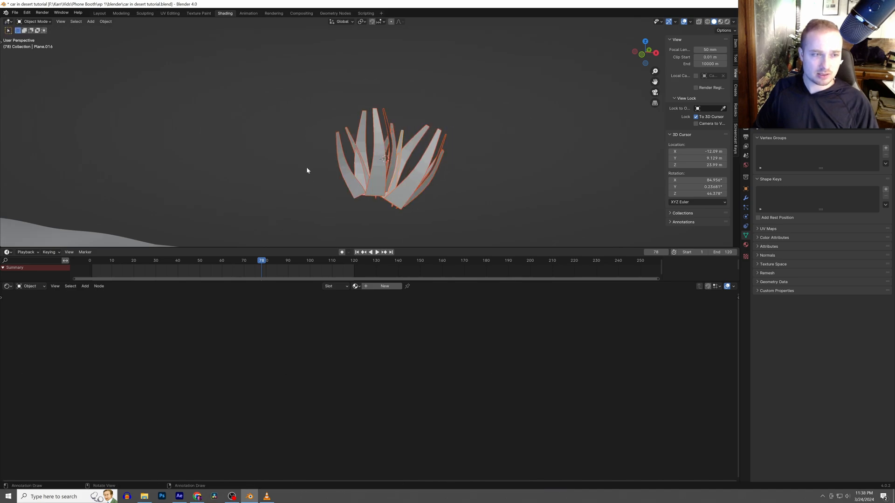
pyautogui.hotkey('shift', 'd')
pyautogui.click(405, 162)
pyautogui.moveTo(404, 162); pyautogui.dragTo(383, 192, button='middle')
pyautogui.press('r')
pyautogui.press('z')
pyautogui.click(440, 158)
pyautogui.press('r')
pyautogui.click(438, 153)
pyautogui.press('s')
pyautogui.click(448, 168)
pyautogui.press('g')
pyautogui.click(410, 160)
# Duplicate the enlarged grass clump to one side and rotate the copy
pyautogui.moveTo(410, 159); pyautogui.dragTo(479, 135, button='middle')
pyautogui.hotkey('shift', 'd')
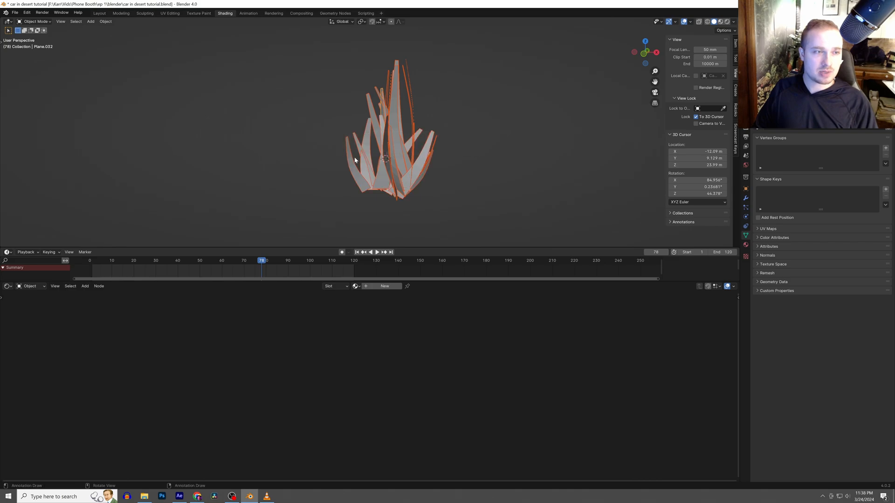
pyautogui.click(328, 164)
pyautogui.press('r')
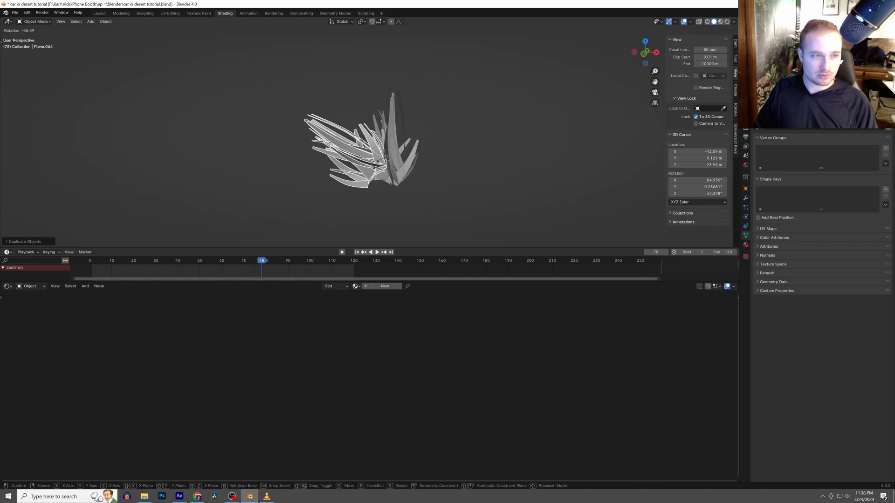
pyautogui.click(331, 169)
# Duplicate the grass clump, rotate the copy about Z, and move and scale it to merge with the original clump
pyautogui.moveTo(493, 126); pyautogui.dragTo(269, 154)
pyautogui.hotkey('shift', 'd')
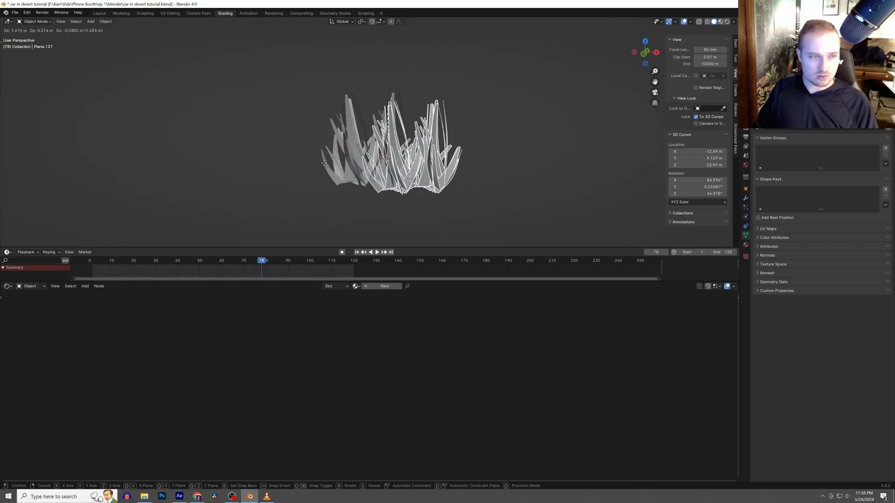
pyautogui.click(443, 165)
pyautogui.press('r')
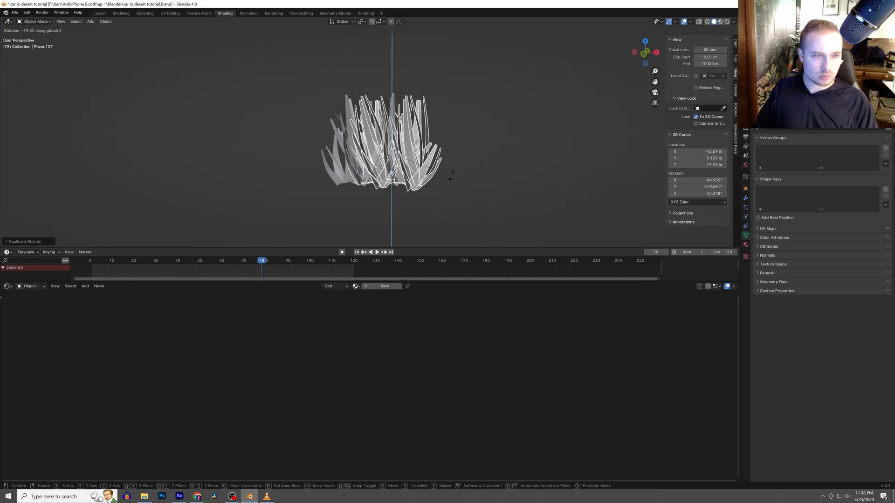
pyautogui.click(421, 192)
pyautogui.moveTo(421, 192); pyautogui.dragTo(421, 161, button='middle')
pyautogui.press('g')
pyautogui.click(421, 190)
pyautogui.press('s')
pyautogui.click(460, 177)
# Select all the grass blades and raise them along Z, well above the terrain
pyautogui.moveTo(453, 131); pyautogui.dragTo(300, 163)
pyautogui.scroll(-6, 301, 163)
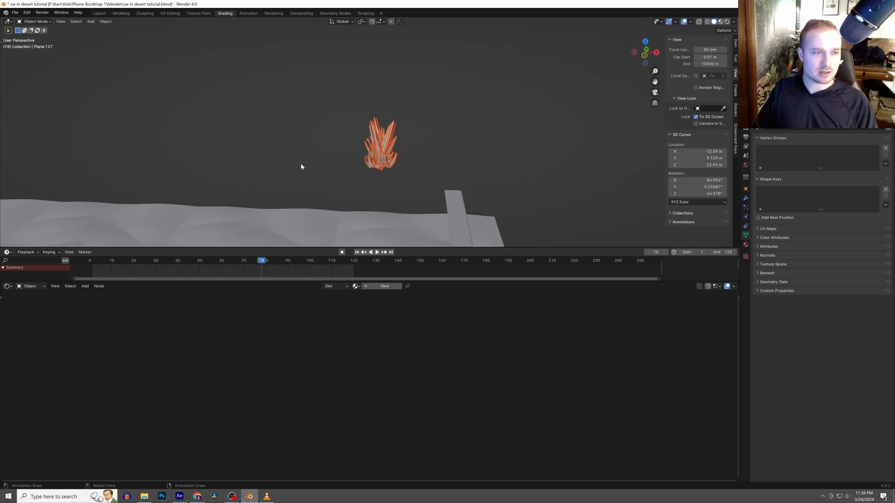
pyautogui.press('g')
pyautogui.press('z')
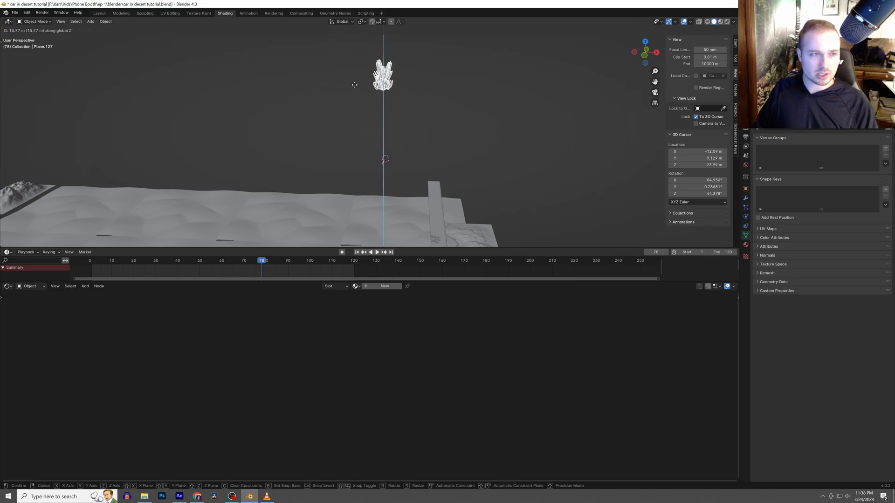
pyautogui.click(411, 81)
pyautogui.scroll(4, 405, 158)
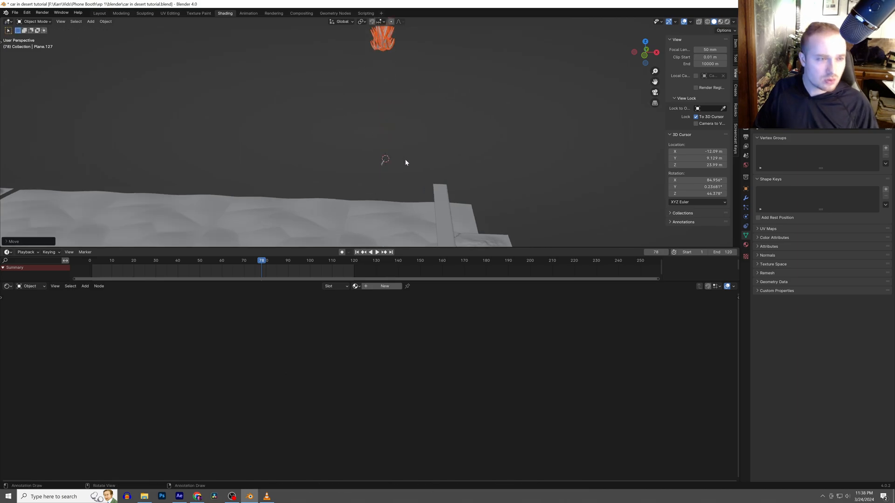
# Delete the selected blades from the raised grass clump
pyautogui.press('x')
pyautogui.click(373, 173)
pyautogui.scroll(-6, 400, 101)
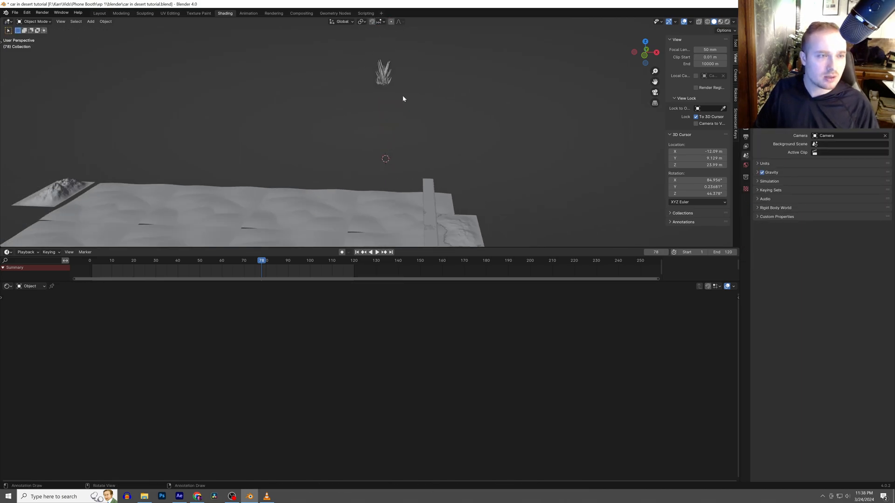
# Duplicate the whole grass clump and place the copy beside the original
pyautogui.click(360, 91)
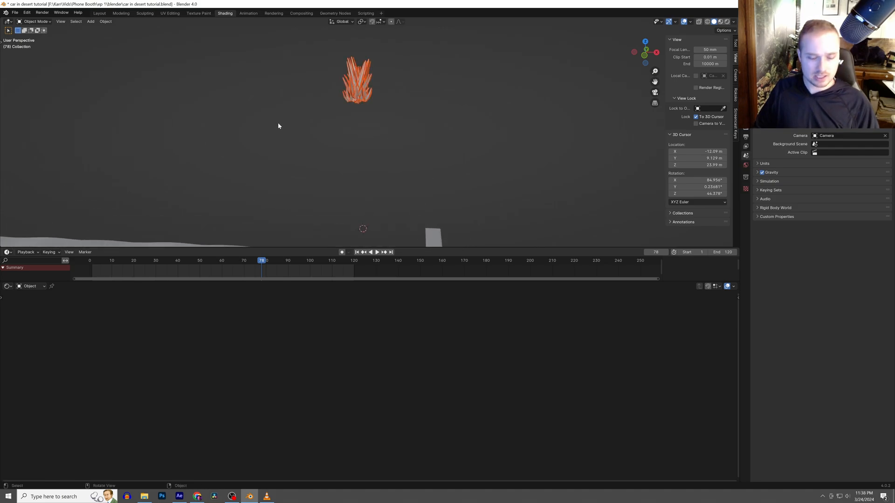
pyautogui.hotkey('shift', 'd')
pyautogui.click(346, 124)
pyautogui.keyDown('shift'); pyautogui.rightClick(412, 85); pyautogui.keyUp('shift')
pyautogui.scroll(3, 416, 92)
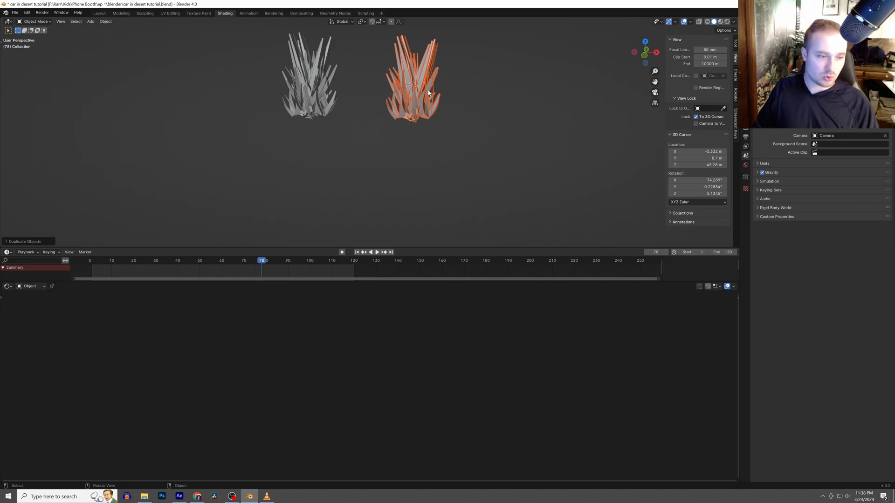
# Join the copied clump's blades into a single object and rename it "clump grass"
pyautogui.scroll(1, 427, 93)
pyautogui.click(402, 112)
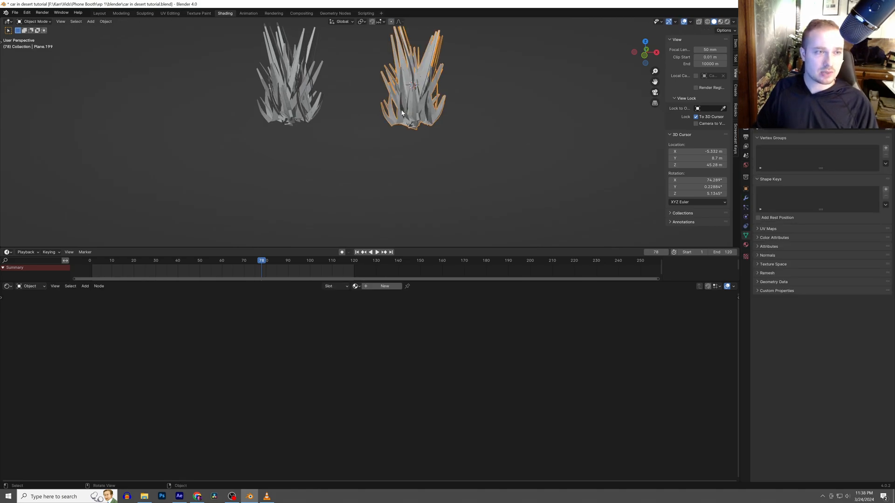
pyautogui.press('F2')
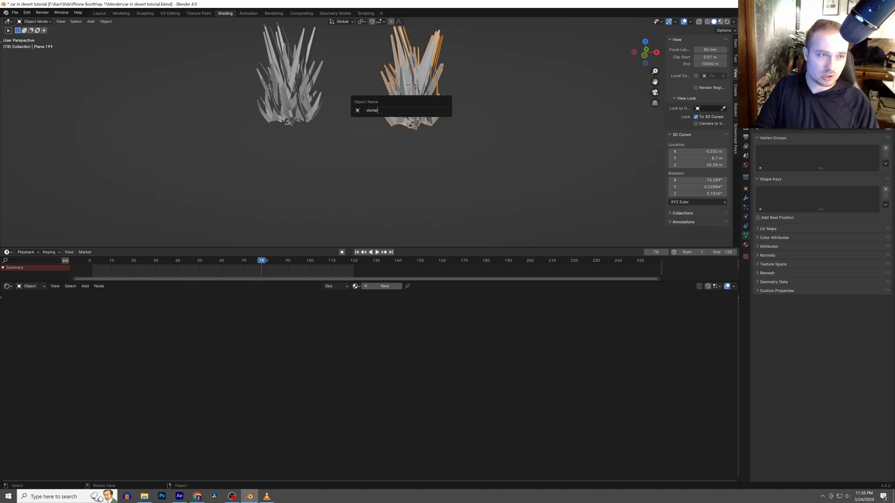
pyautogui.write('clump grass')
pyautogui.press('Return')
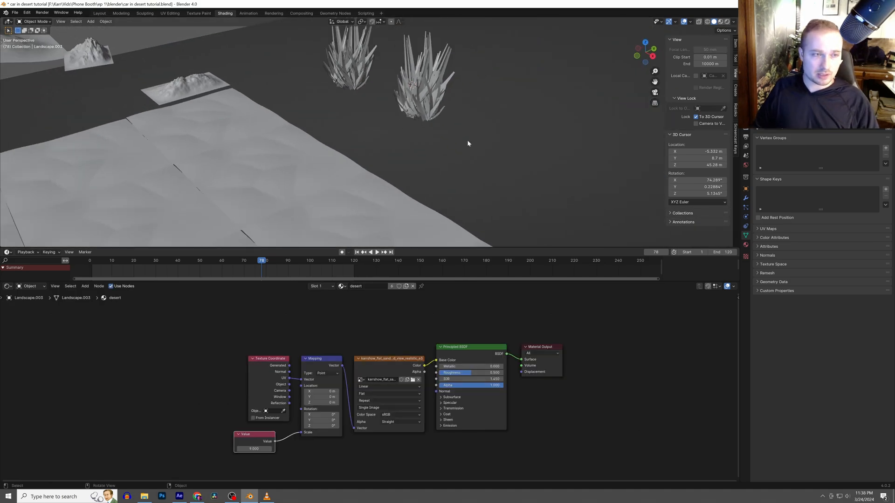
# Give the joined clump a material named "grass" with a yellow image texture as Base Color, using rendered shading
pyautogui.click(422, 109)
pyautogui.press('z')
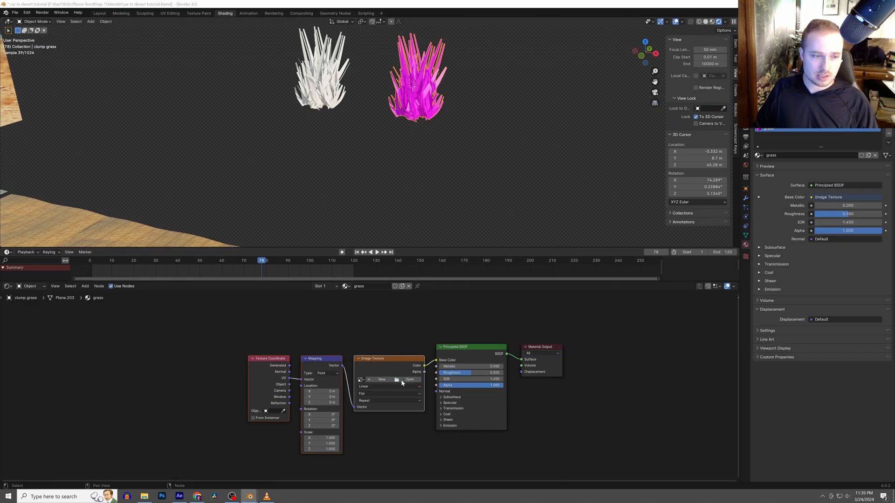
pyautogui.click(410, 379)
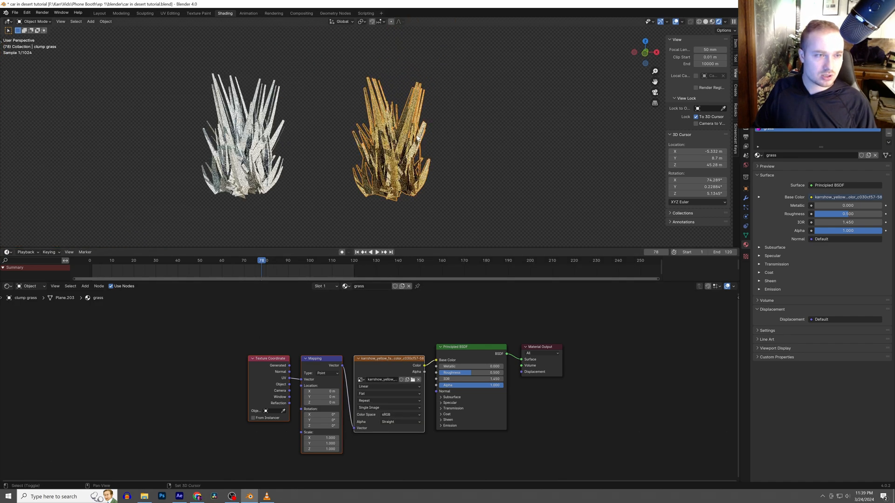
# Unwrap the entire clump grass mesh with Smart UV Project
pyautogui.keyDown('shift'); pyautogui.rightClick(397, 141); pyautogui.keyUp('shift')
pyautogui.press('Tab')
pyautogui.press('a')
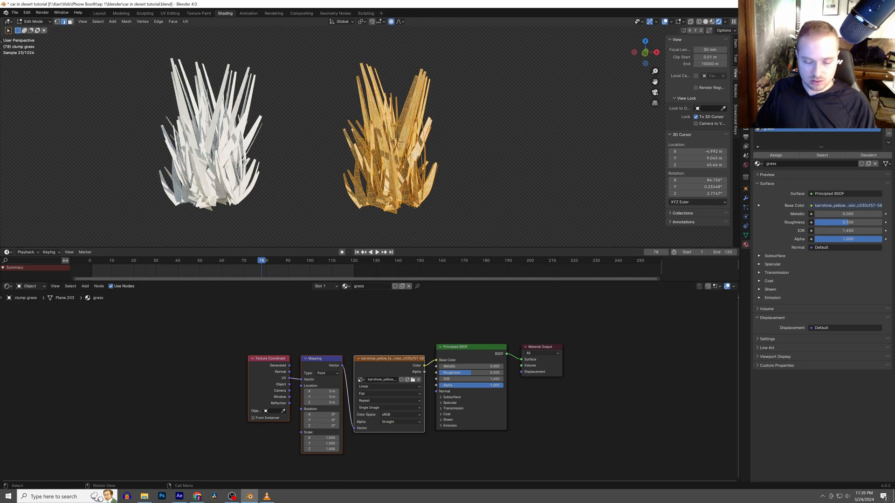
pyautogui.press('u')
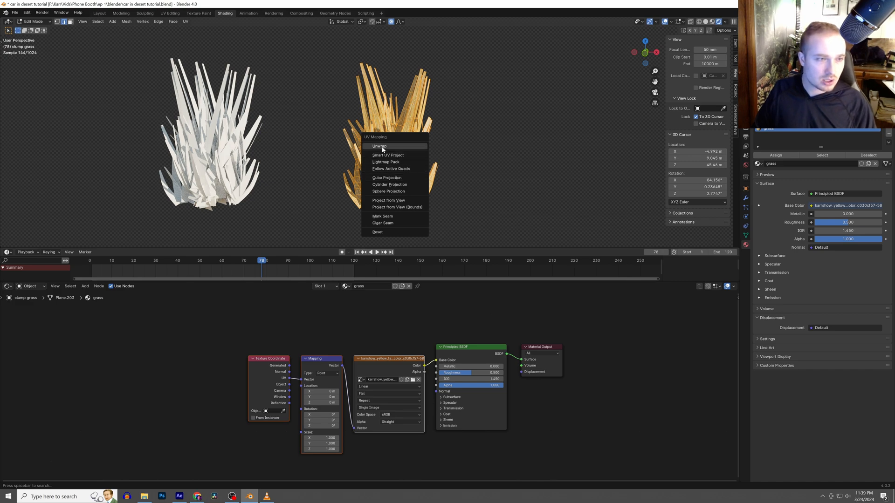
pyautogui.click(387, 156)
pyautogui.click(410, 220)
pyautogui.press('Tab')
# Move the grass material's nodes away from the Material Output and insert a Mix Shader after the Principled BSDF
pyautogui.moveTo(475, 335); pyautogui.dragTo(204, 424)
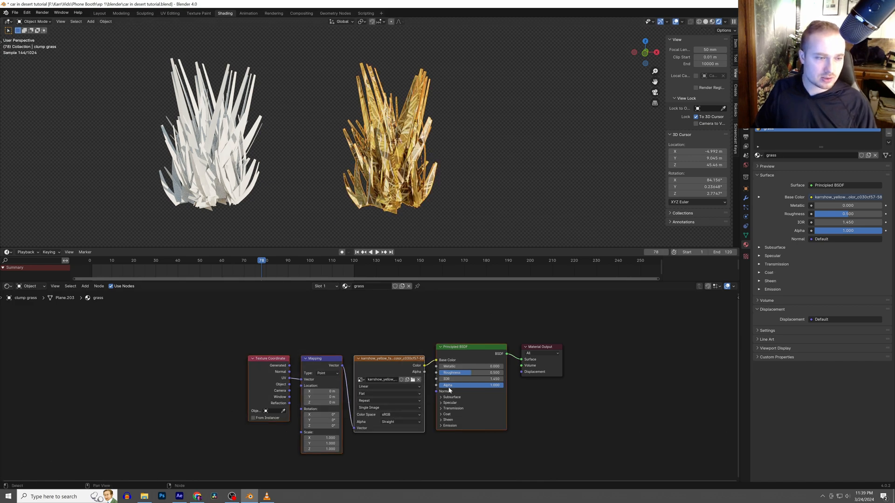
pyautogui.press('g')
pyautogui.click(326, 396)
pyautogui.click(469, 337)
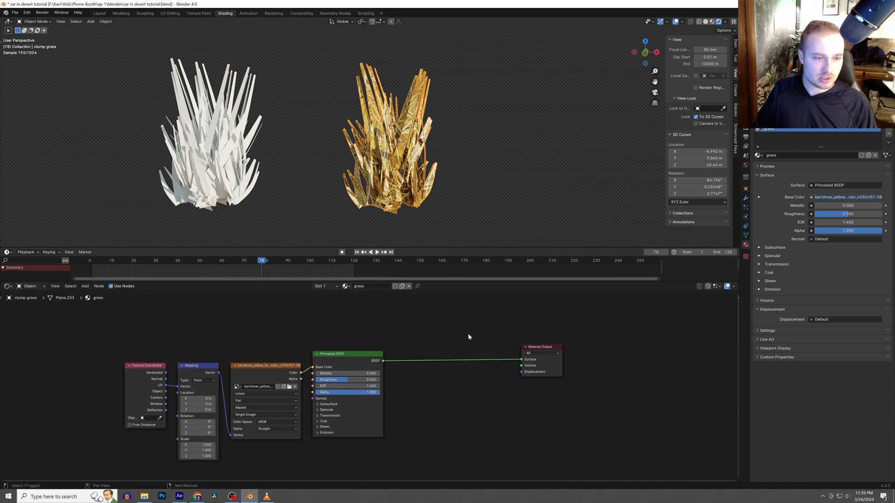
pyautogui.hotkey('shift', 'a')
pyautogui.write('mix')
pyautogui.press('Return')
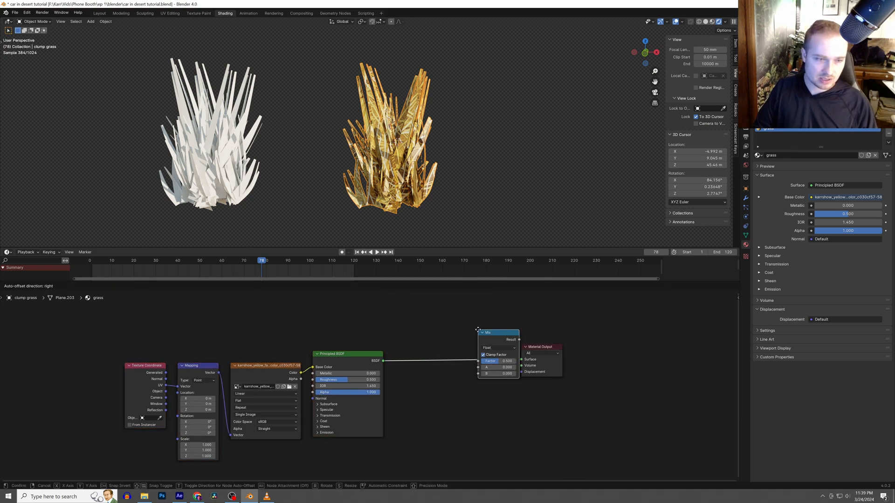
pyautogui.click(456, 347)
# Add a Translucent BSDF colored by the grass image, link it to the Mix Shader, and set Fac to about 0.82
pyautogui.hotkey('shift', 'a')
pyautogui.write('translu')
pyautogui.press('Return')
pyautogui.click(401, 382)
pyautogui.moveTo(441, 390); pyautogui.dragTo(457, 376)
pyautogui.moveTo(301, 373); pyautogui.dragTo(333, 395)
pyautogui.moveTo(403, 398); pyautogui.dragTo(404, 399)
pyautogui.moveTo(476, 367)
pyautogui.mouseDown()
pyautogui.moveTo(487, 363)
pyautogui.moveTo(467, 362)
pyautogui.moveTo(490, 362)
pyautogui.mouseUp()
# From the camera view, add a Hair particle system to the foreground desert landscape
pyautogui.scroll(-4, 470, 196)
pyautogui.press('KP_0')
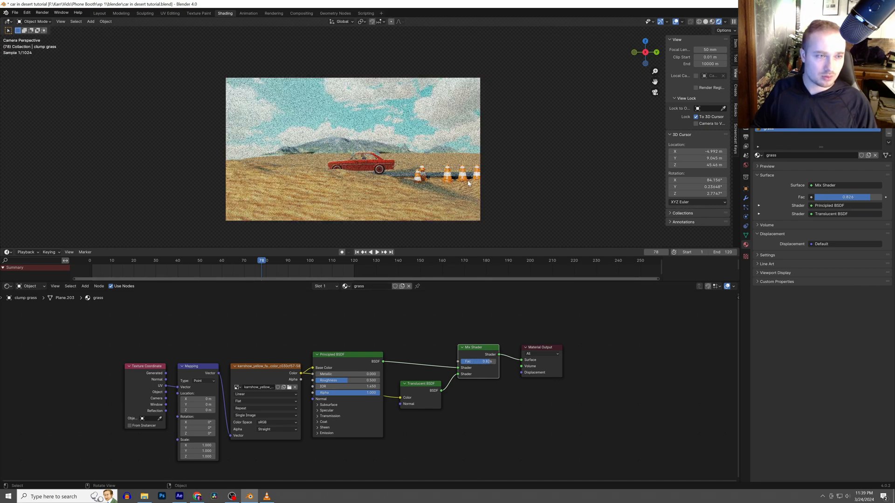
pyautogui.click(331, 195)
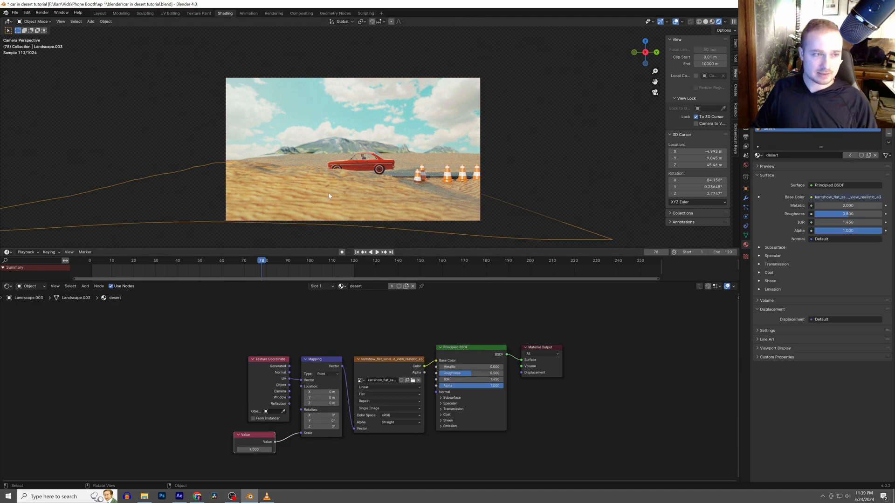
pyautogui.scroll(-1, 331, 195)
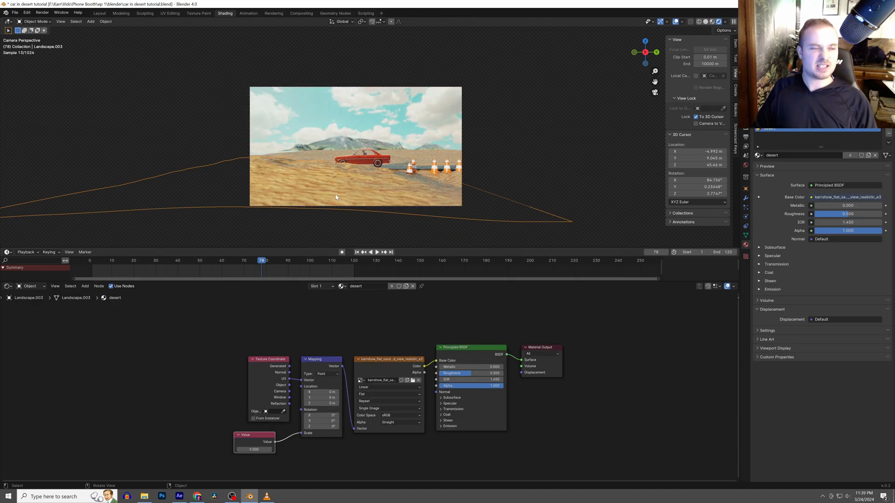
pyautogui.click(746, 226)
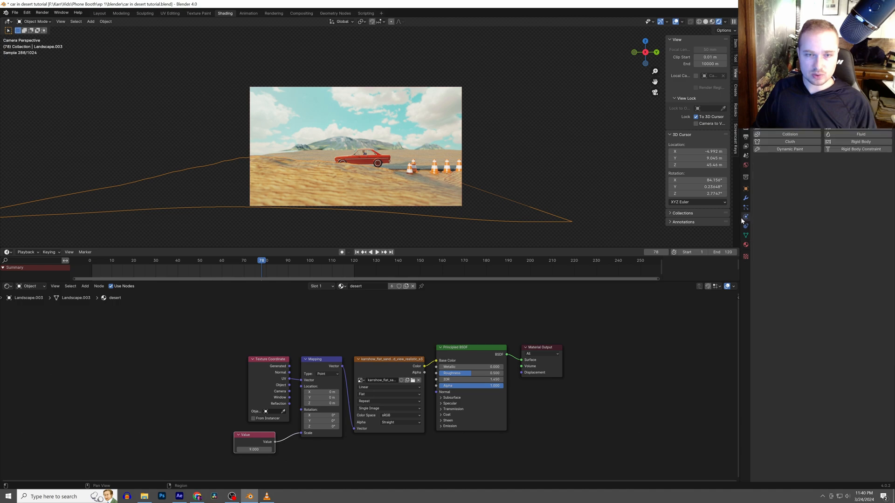
pyautogui.click(746, 245)
pyautogui.click(745, 207)
pyautogui.click(889, 132)
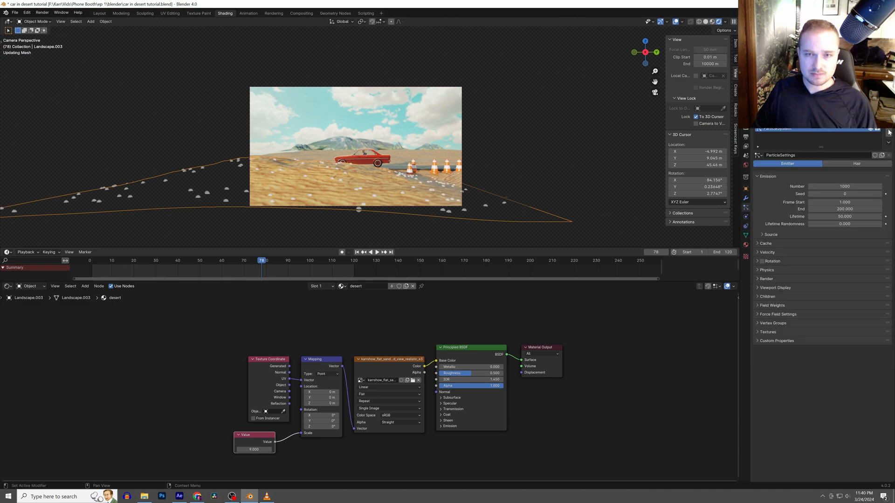
pyautogui.click(857, 164)
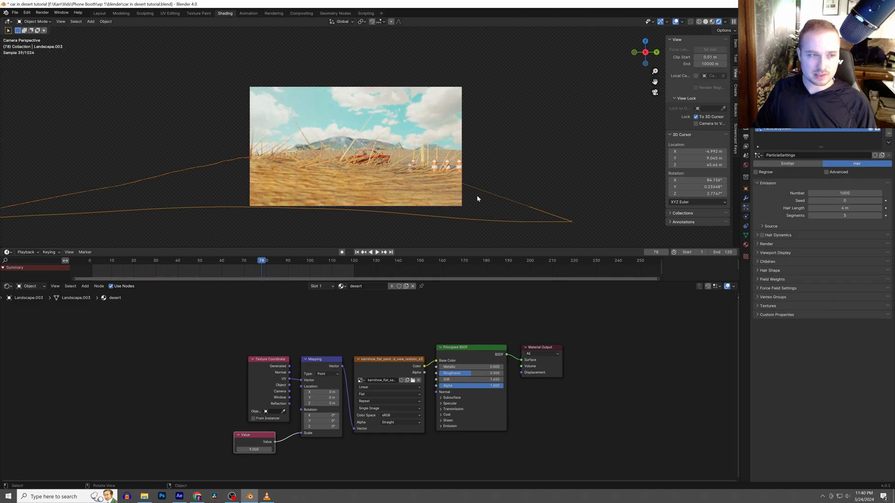
# Render the landscape's hair particles as Object with clump grass as the instance object
pyautogui.scroll(2, 476, 199)
pyautogui.click(766, 243)
pyautogui.click(845, 254)
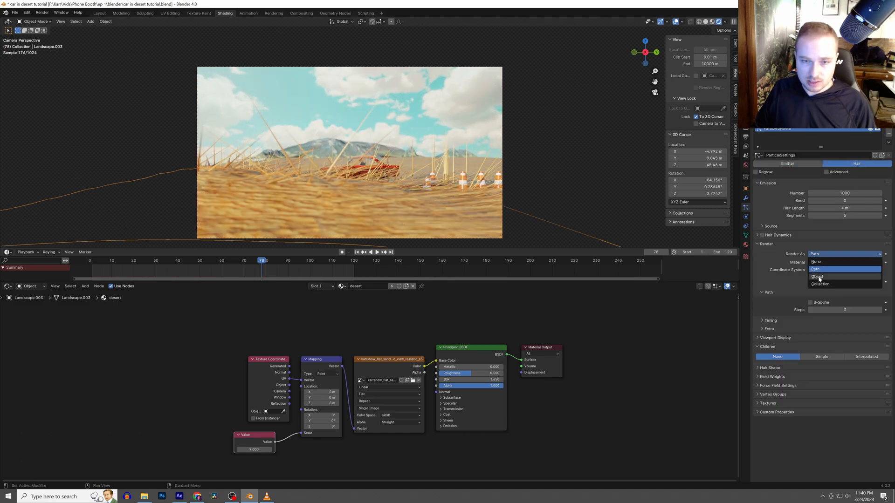
pyautogui.click(817, 277)
pyautogui.click(841, 303)
pyautogui.write('gras')
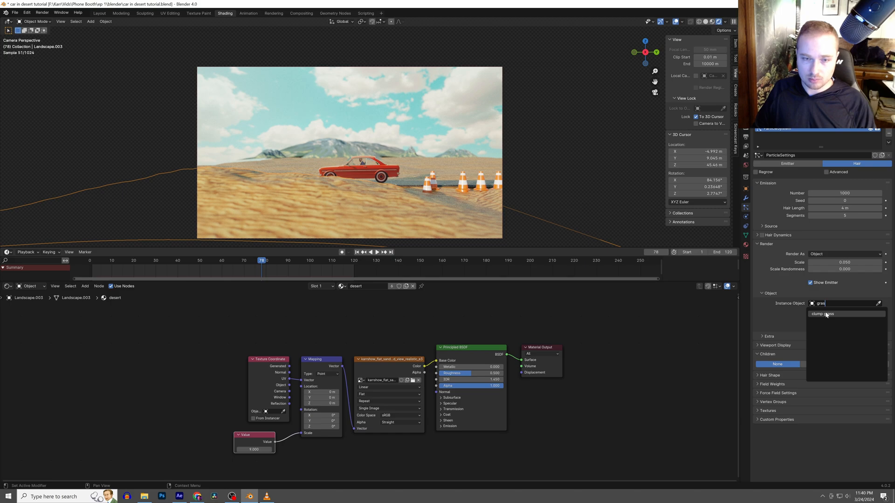
pyautogui.press('Return')
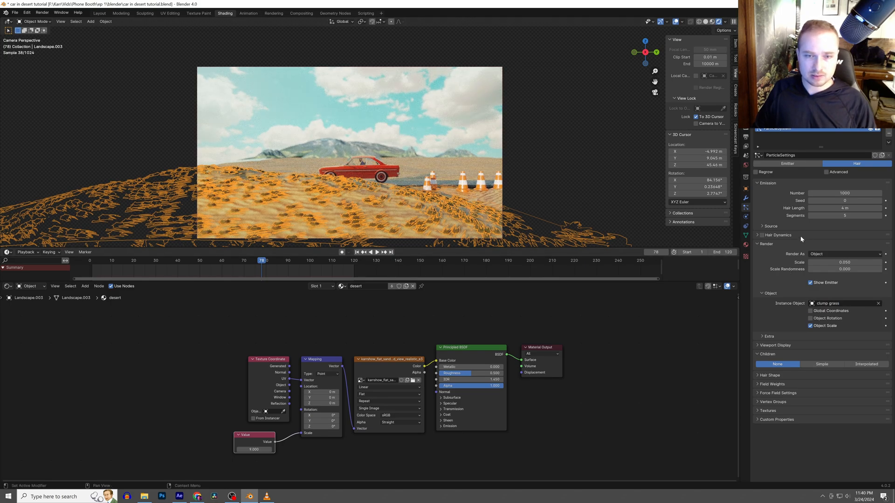
# Enable Object Rotation for the grass instances and adjust their render scale to 0.010
pyautogui.moveTo(837, 262); pyautogui.dragTo(857, 262)
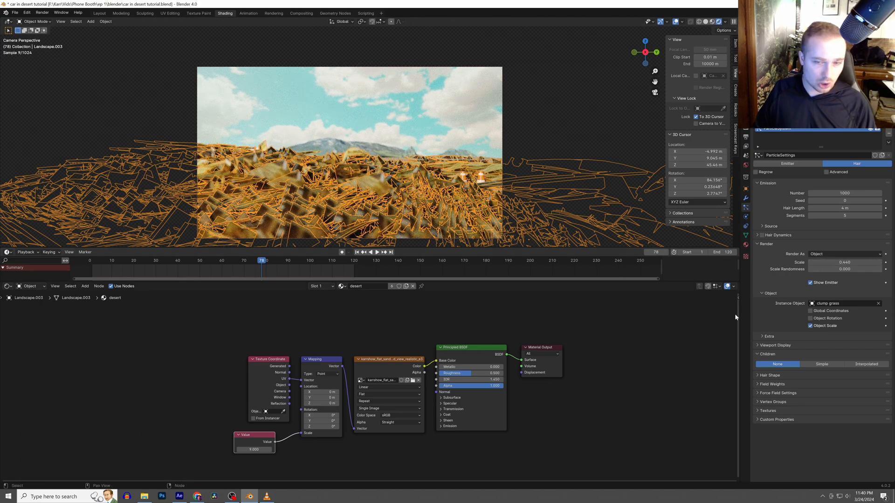
pyautogui.click(810, 318)
pyautogui.moveTo(843, 263); pyautogui.dragTo(820, 263)
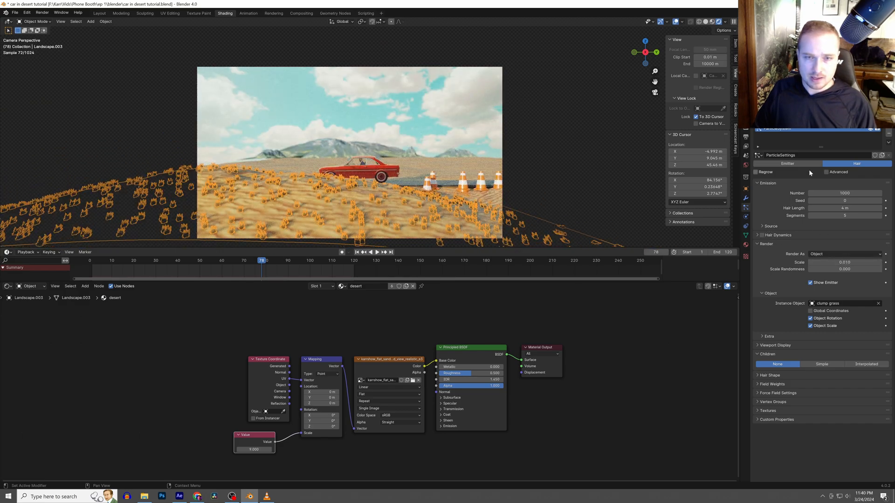
# Enable the advanced hair options and particle rotation, with Randomize set to 0.542
pyautogui.click(827, 172)
pyautogui.click(762, 252)
pyautogui.click(778, 253)
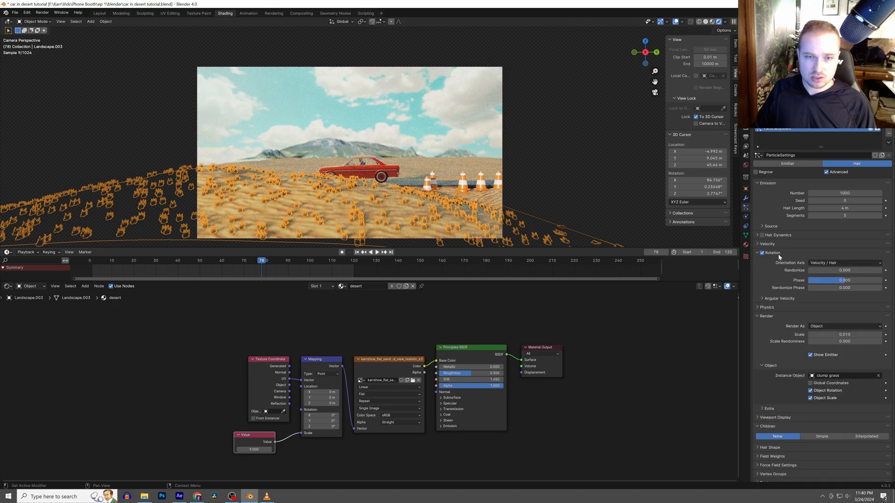
pyautogui.moveTo(820, 271); pyautogui.dragTo(849, 271)
# Try render scales of 0.2 and 0.08 for the grass particles, then settle on 0.04
pyautogui.click(827, 335)
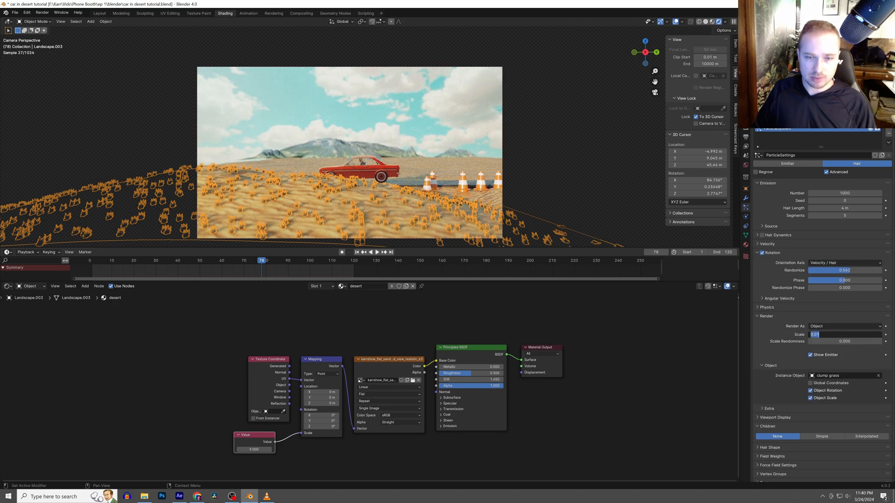
pyautogui.write('0.2')
pyautogui.press('Return')
pyautogui.click(835, 334)
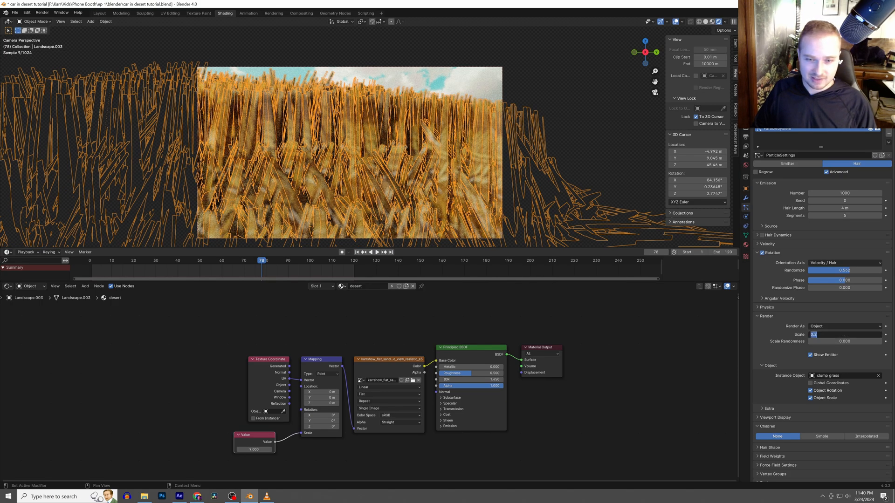
pyautogui.write('.08')
pyautogui.press('Return')
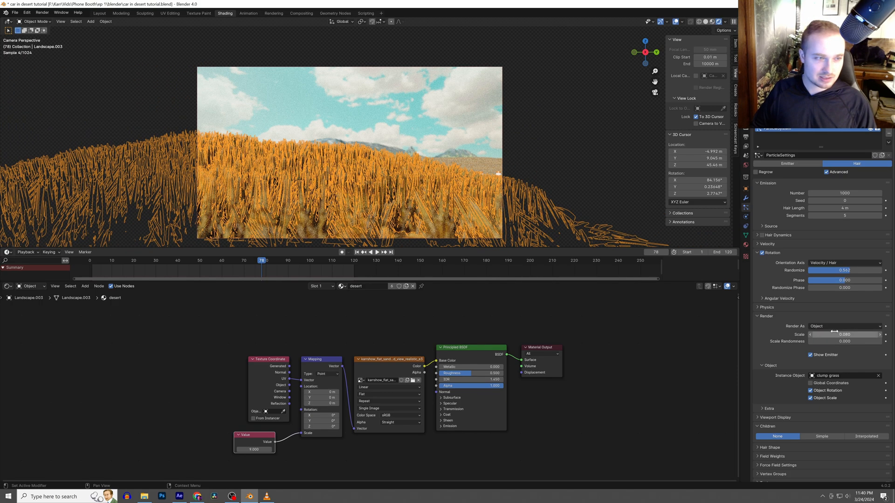
pyautogui.write('.04')
pyautogui.press('Return')
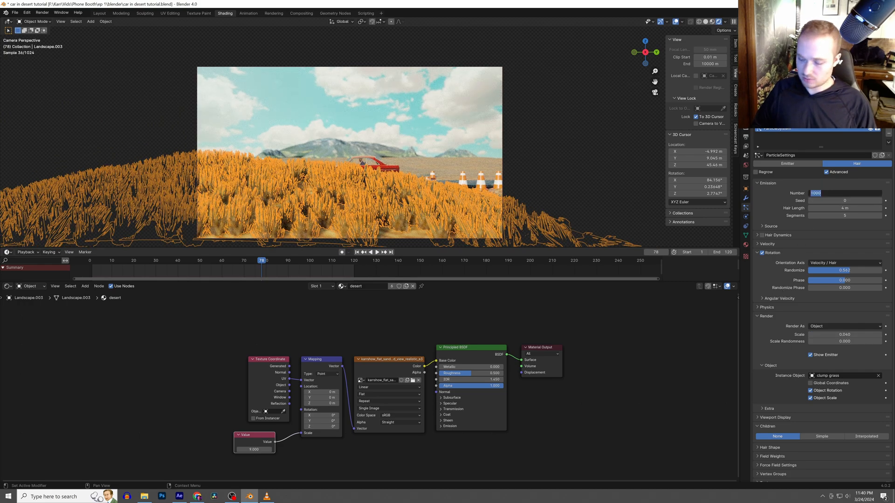
# Set the number of emitted grass particles to 200
pyautogui.click(832, 194)
pyautogui.write('200')
pyautogui.press('Return')
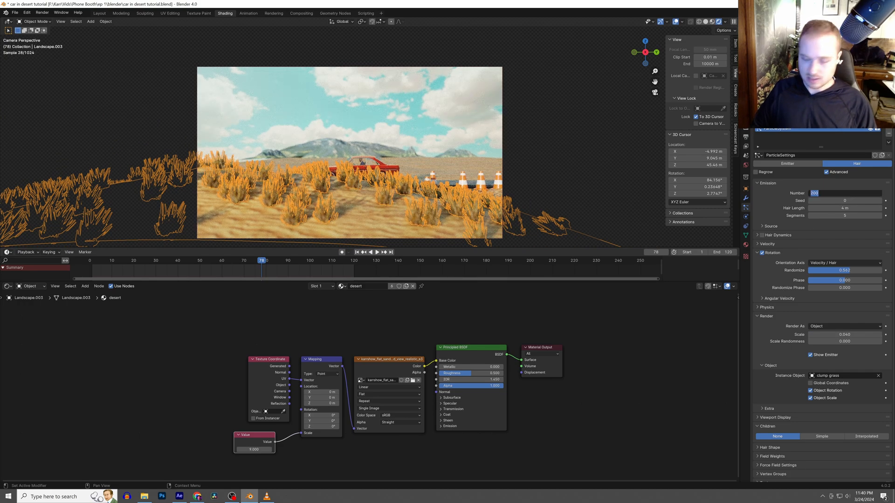
# Reduce the number of grass particles on the foreground terrain, trying 30 and settling on 20
pyautogui.click(573, 168)
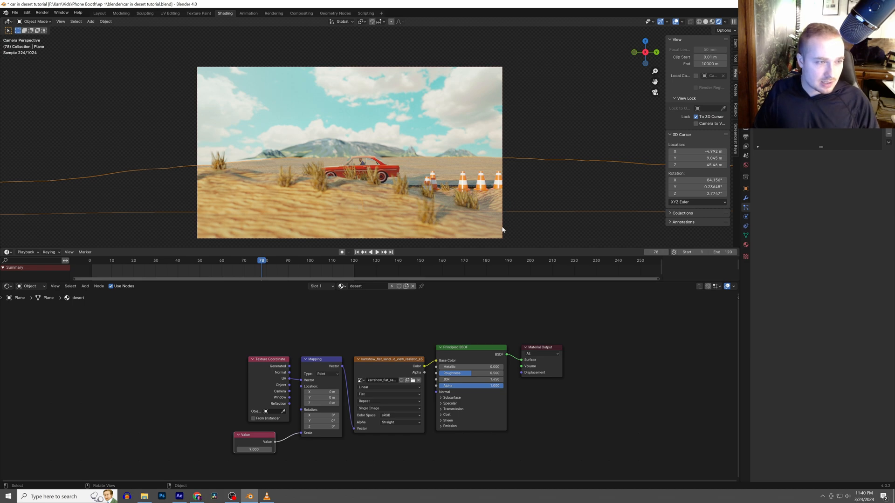
pyautogui.scroll(1, 505, 213)
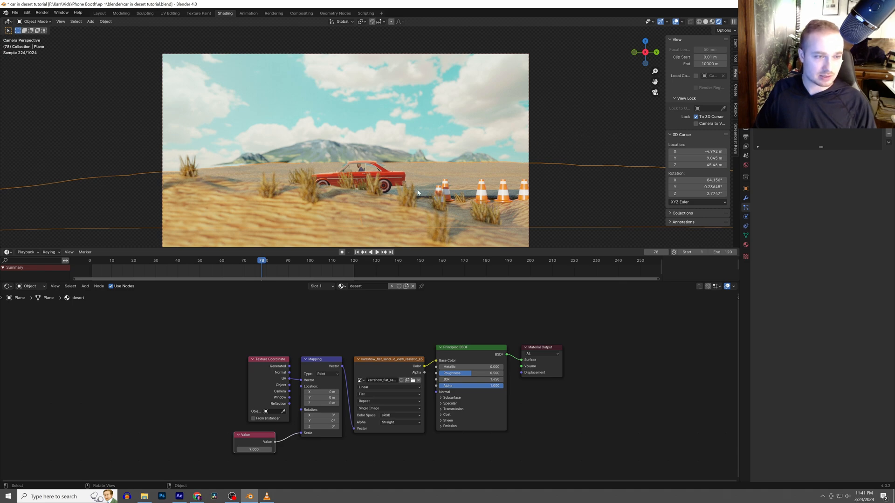
pyautogui.click(359, 217)
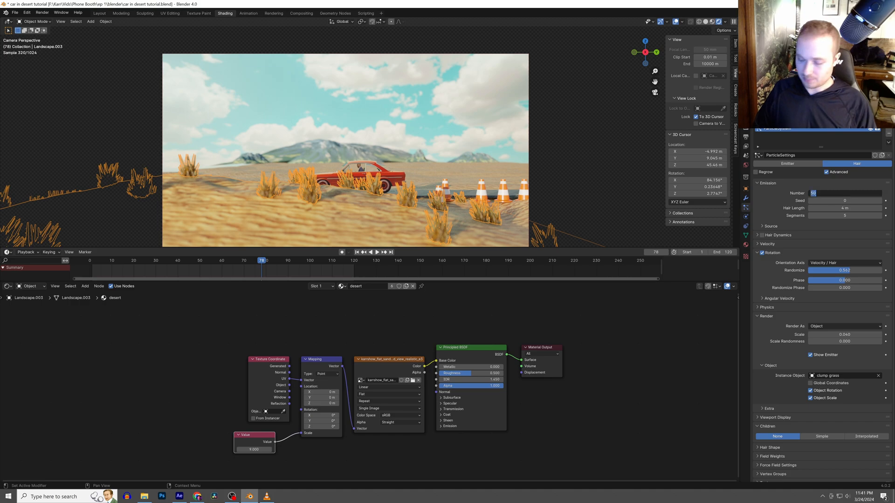
pyautogui.write('30')
pyautogui.press('Return')
pyautogui.doubleClick(839, 193)
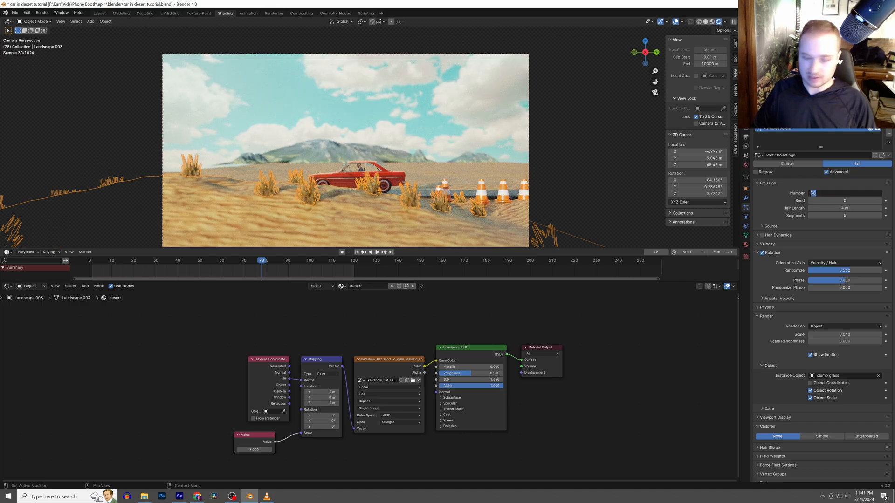
pyautogui.write('20')
pyautogui.press('Return')
pyautogui.click(602, 132)
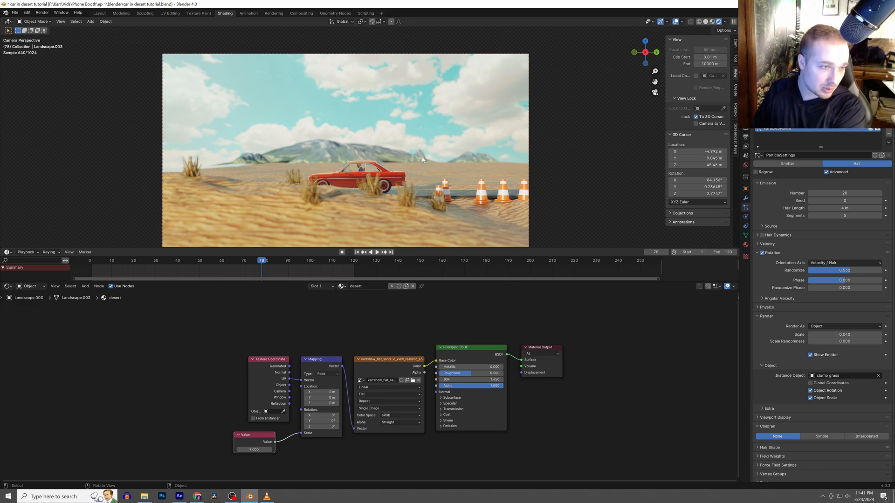
# Add hair particles to the flat ground plane and render them as Object with clump grass as the instance object
pyautogui.click(426, 182)
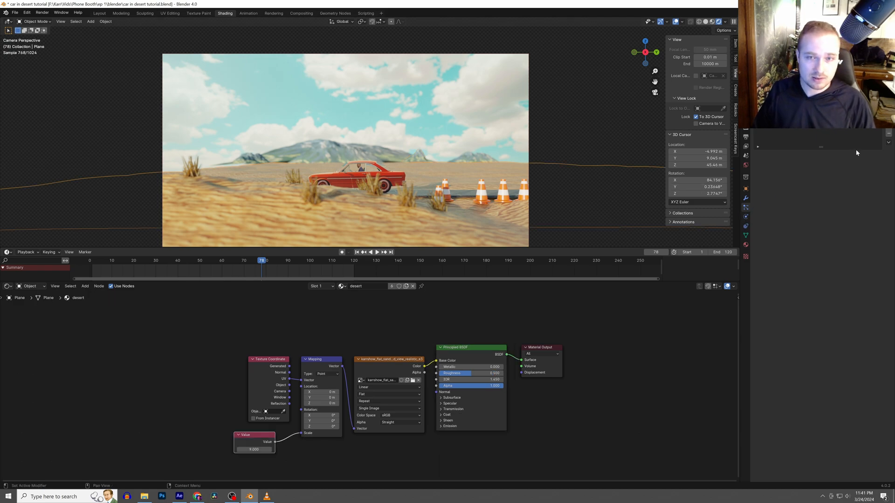
pyautogui.click(888, 132)
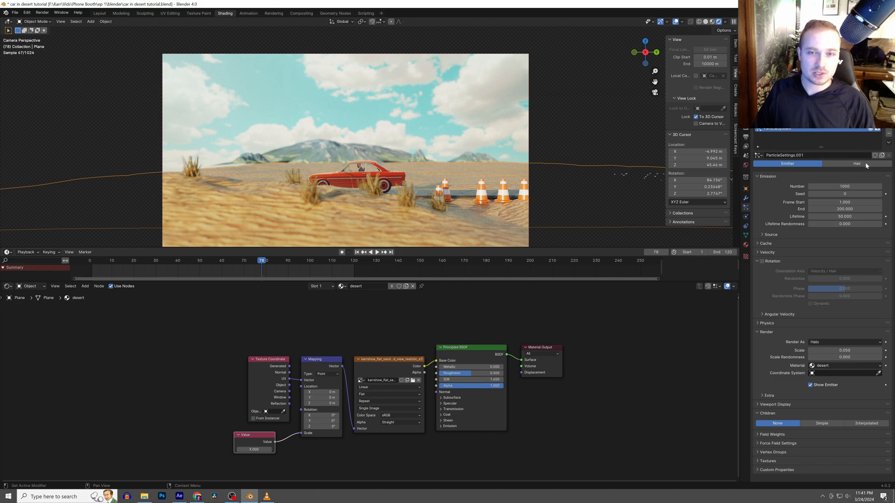
pyautogui.click(889, 139)
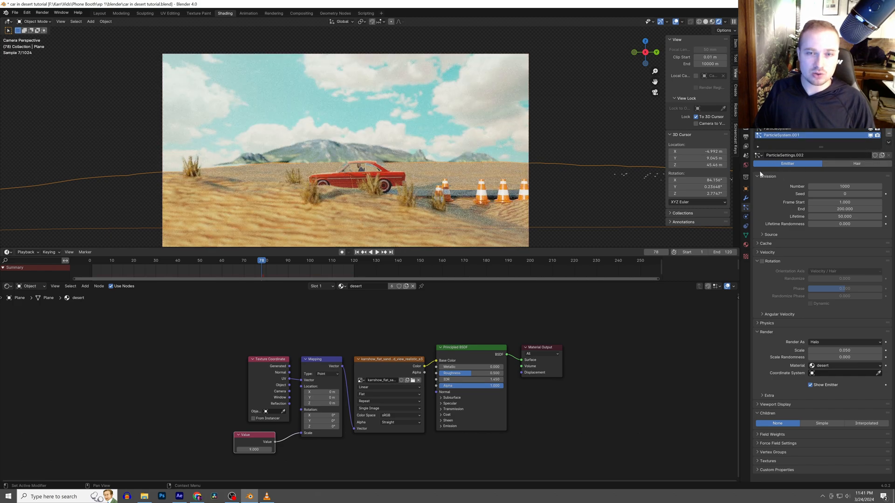
pyautogui.click(843, 165)
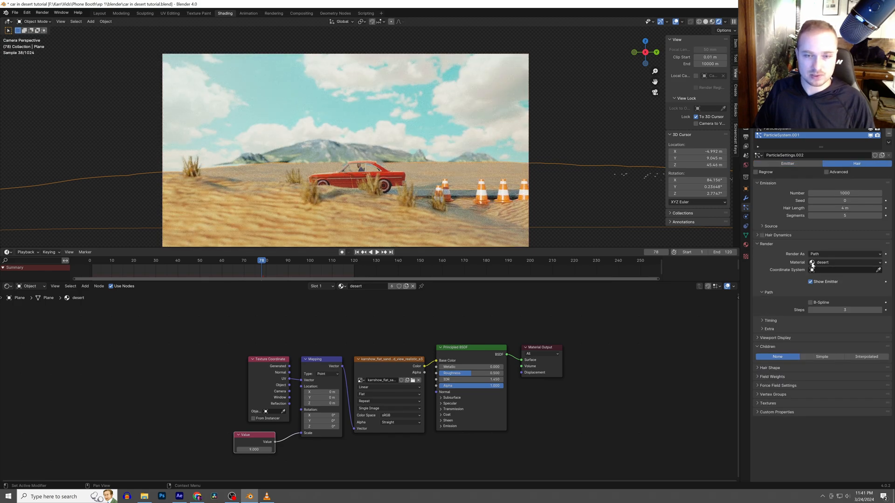
pyautogui.click(834, 254)
pyautogui.click(834, 303)
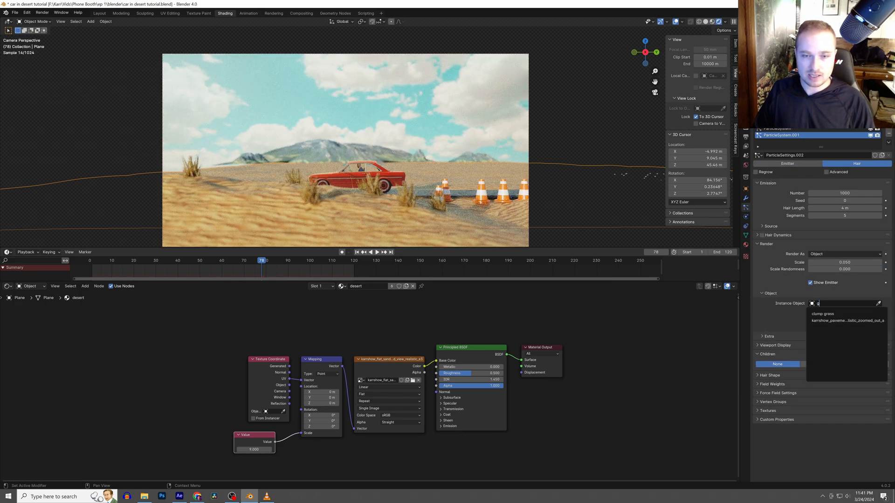
pyautogui.click(823, 314)
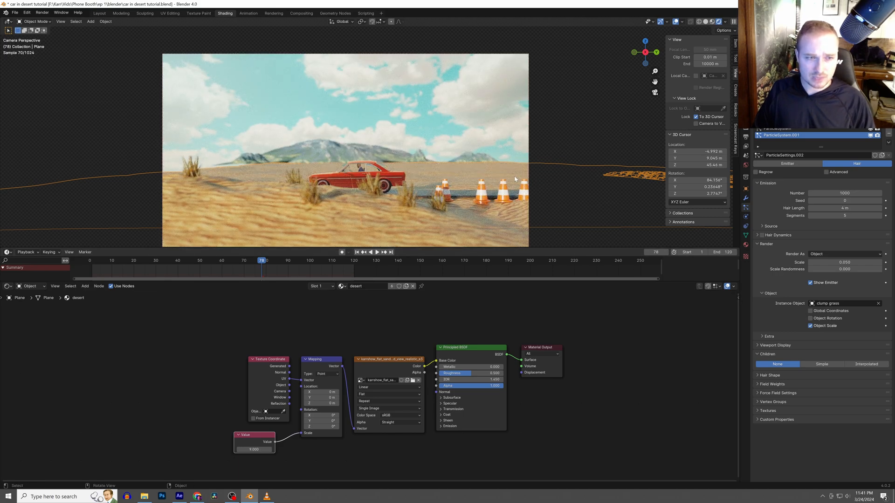
# Apply both Array modifiers on the flat ground plane
pyautogui.click(746, 198)
pyautogui.click(871, 138)
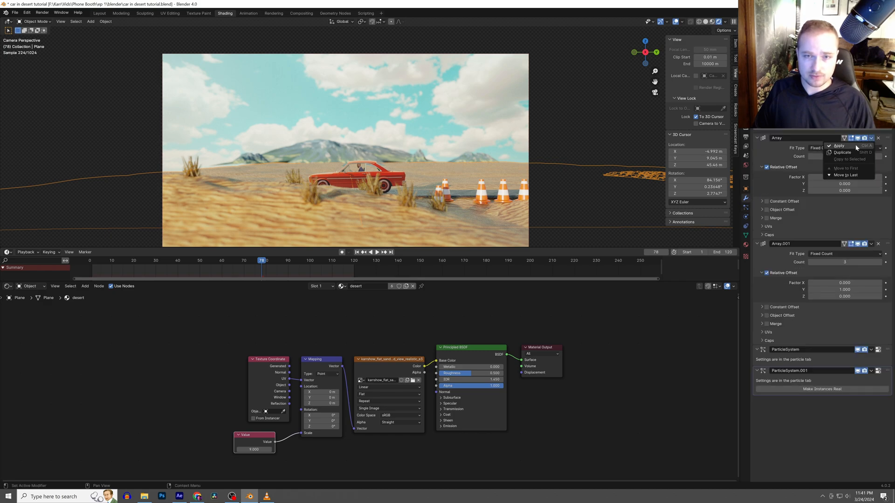
pyautogui.click(857, 145)
pyautogui.click(871, 138)
pyautogui.click(857, 145)
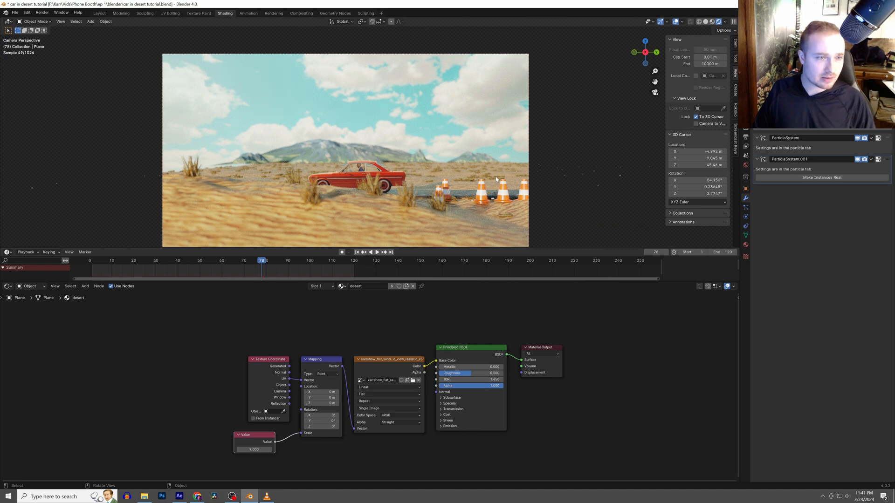
pyautogui.scroll(1, 501, 188)
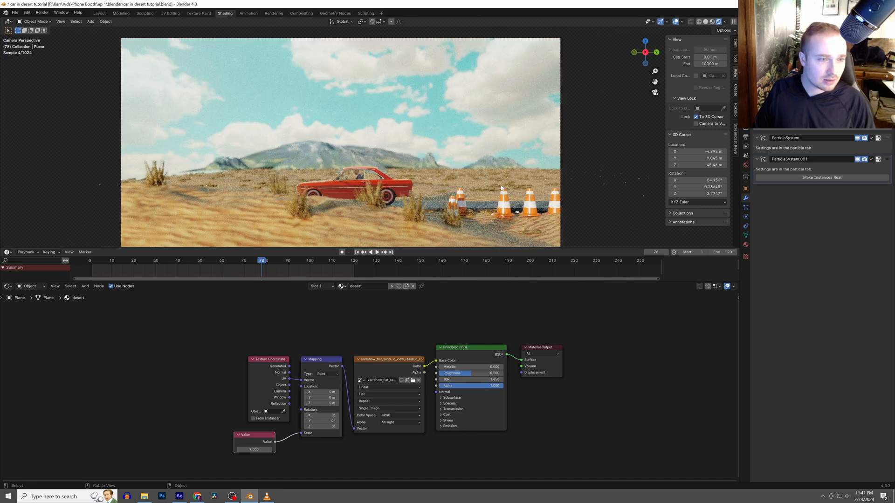
# Enable advanced hair options, rotation and Object Rotation for the plane's grass, with Object X orientation, Randomize 0.441 and Randomize Phase 0.450
pyautogui.click(745, 207)
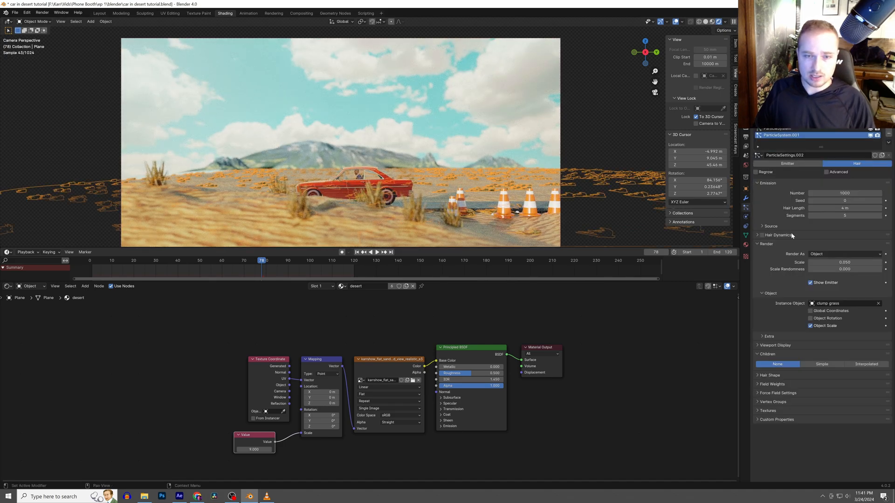
pyautogui.click(842, 173)
pyautogui.click(762, 252)
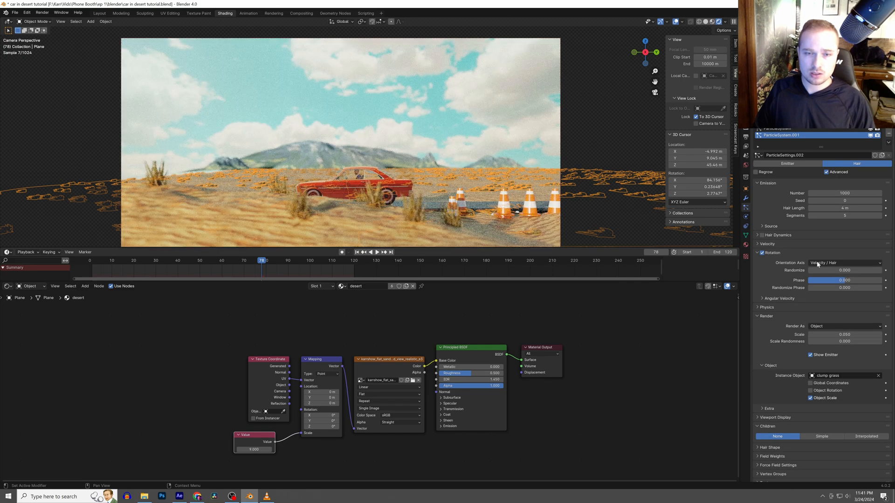
pyautogui.moveTo(821, 271); pyautogui.dragTo(824, 288)
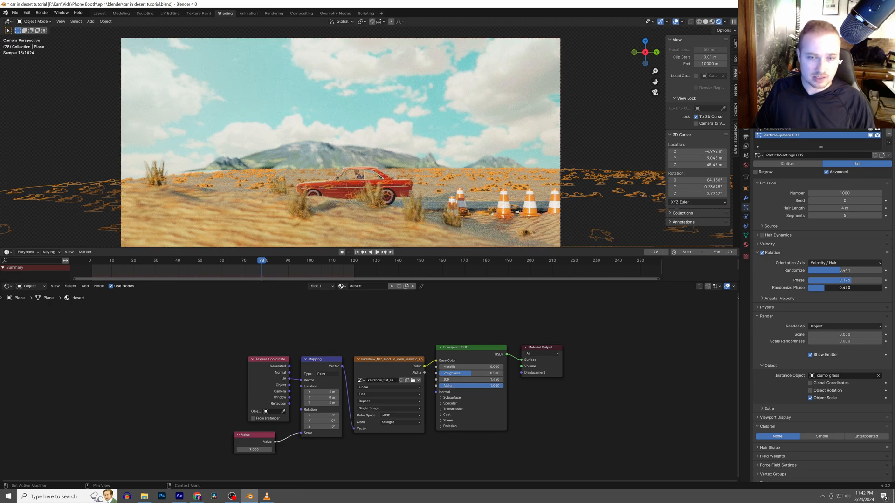
pyautogui.click(822, 390)
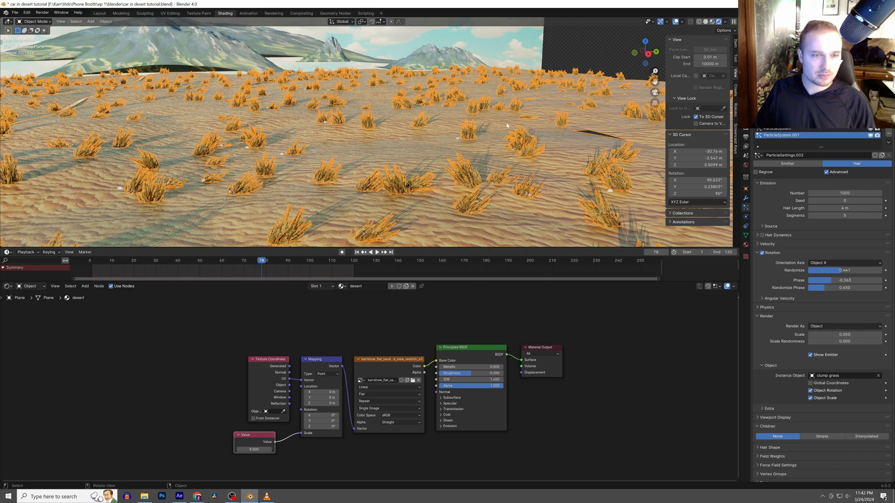
pyautogui.press('KP_0')
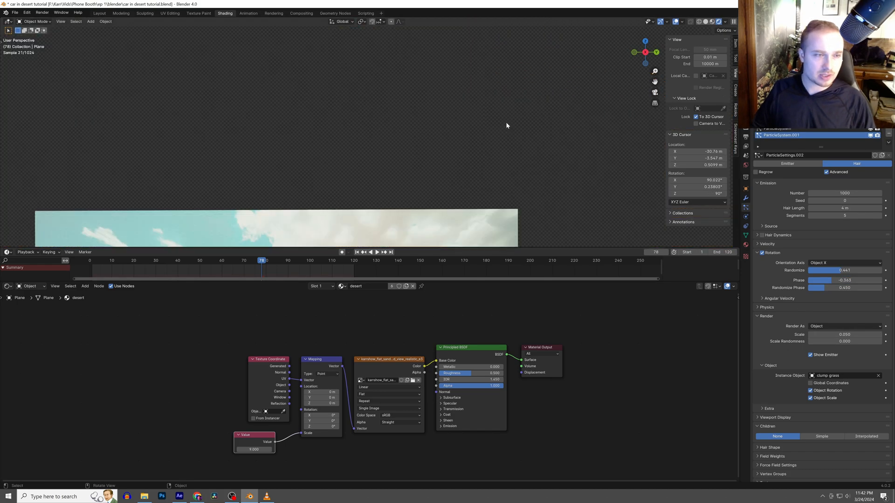
pyautogui.press('KP_0')
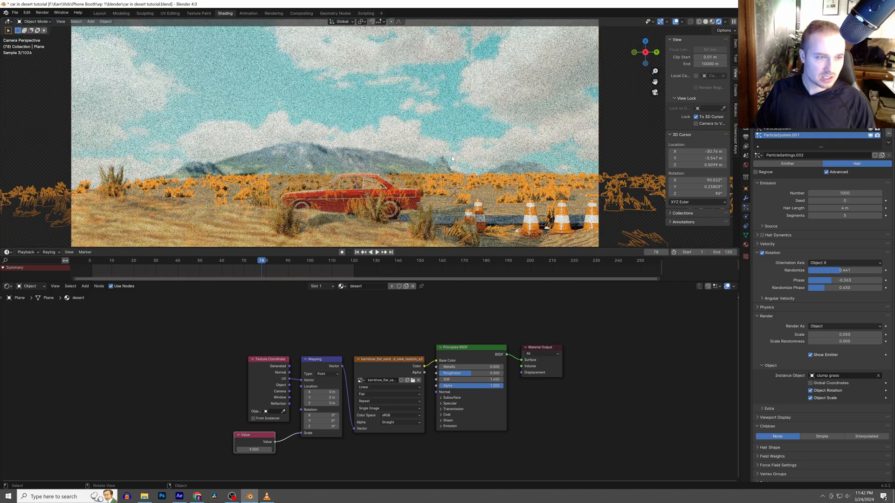
# Set the number of grass particles on the flat ground plane to 200
pyautogui.click(607, 144)
pyautogui.click(515, 183)
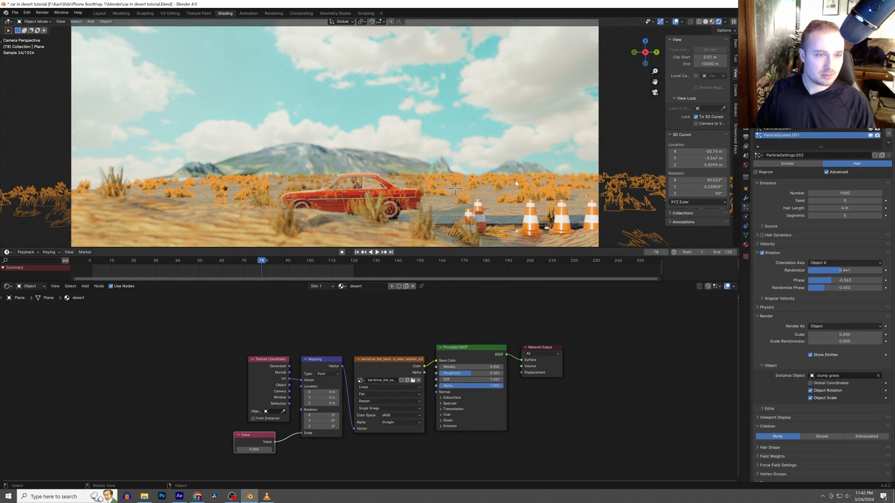
pyautogui.click(816, 193)
pyautogui.write('100')
pyautogui.press('Return')
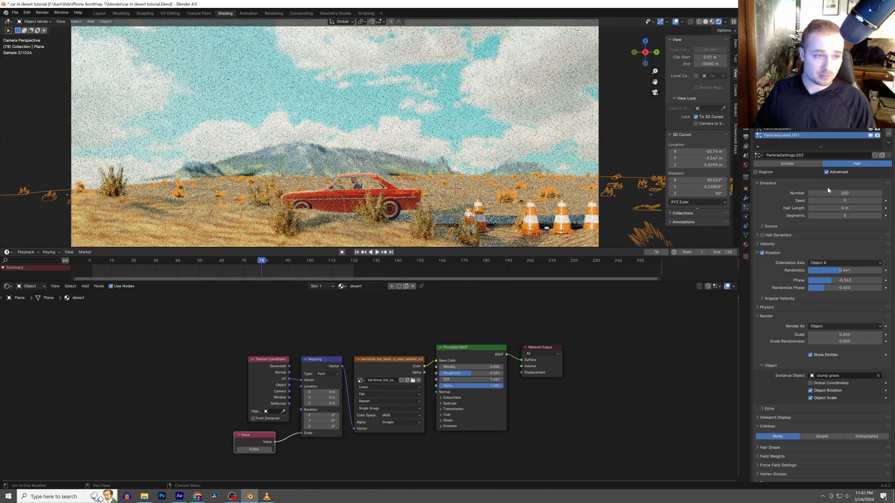
pyautogui.click(645, 133)
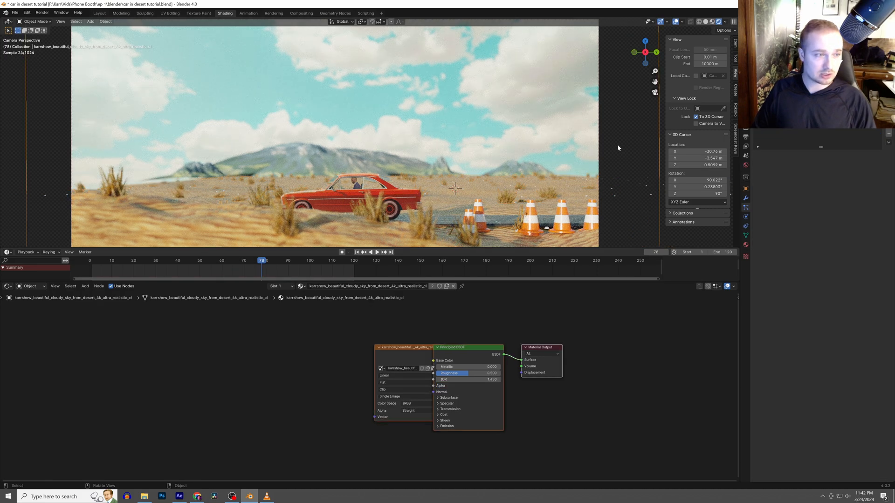
pyautogui.scroll(-1, 571, 138)
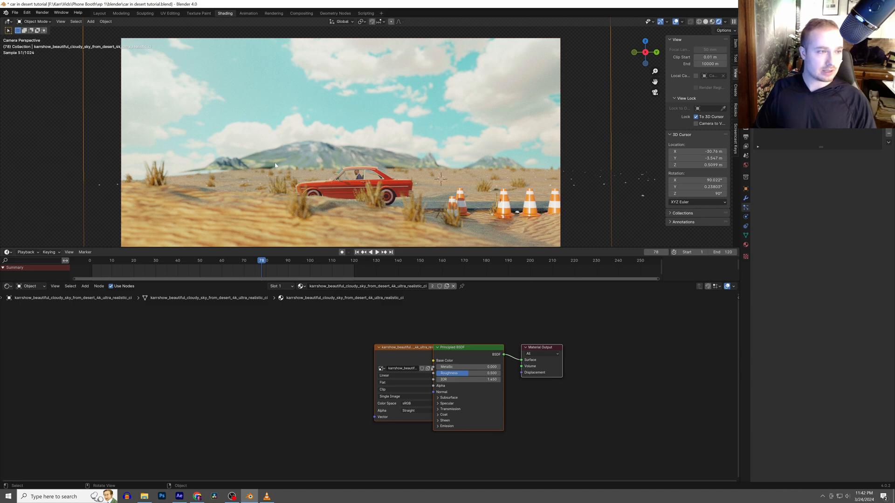
# Reposition the small background mountain behind the rear of the dunes
pyautogui.click(238, 162)
pyautogui.moveTo(239, 165); pyautogui.dragTo(222, 187)
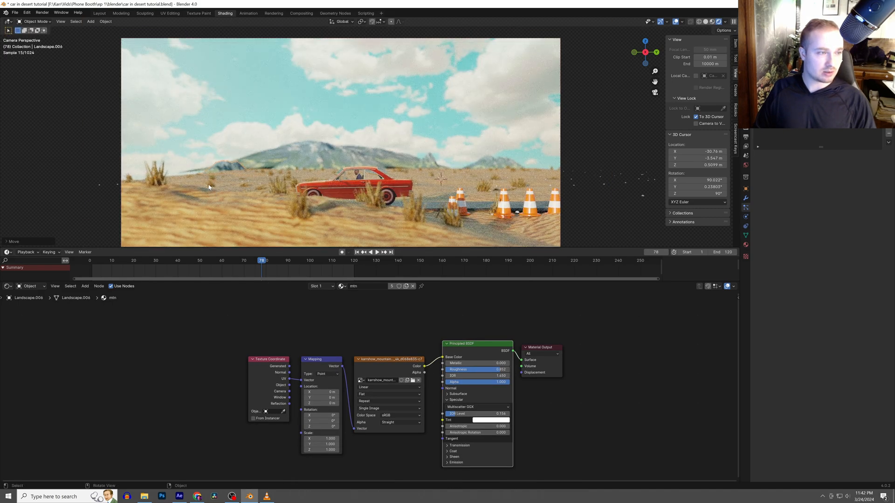
# Try raising the flat ground plane along Z and undo the move
pyautogui.click(209, 187)
pyautogui.press('g')
pyautogui.press('z')
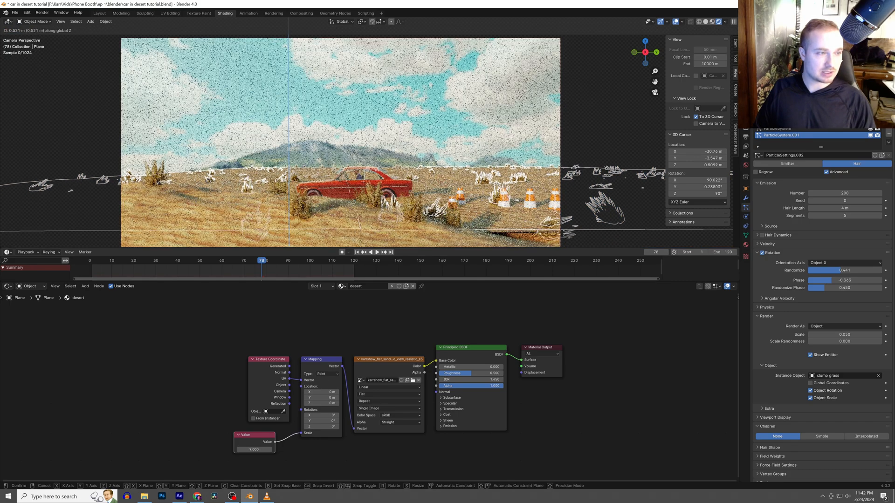
pyautogui.click(224, 186)
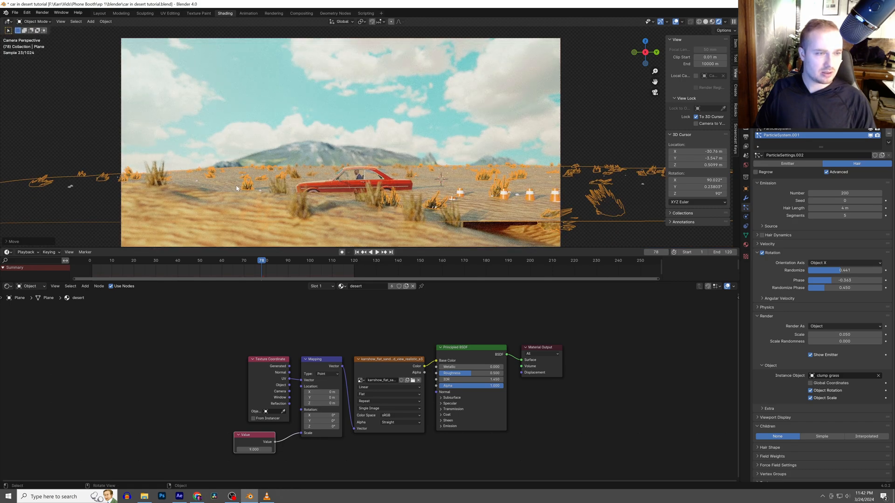
pyautogui.hotkey('ctrl', 'z')
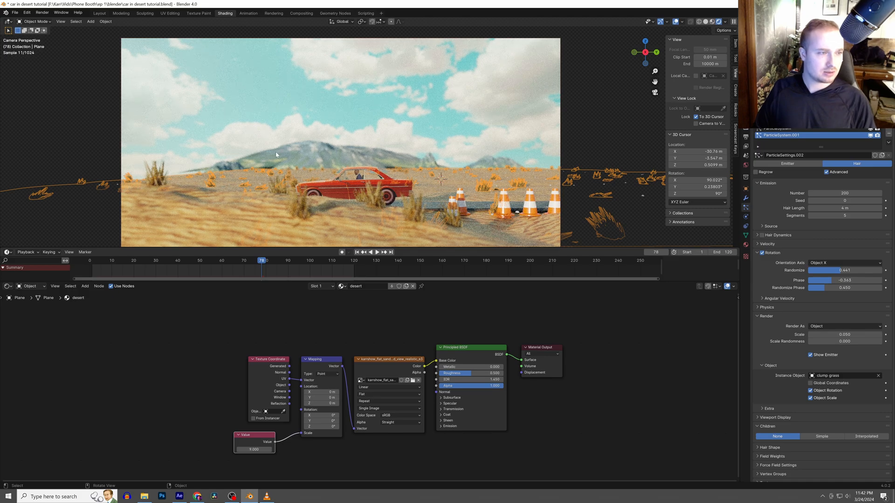
# Move the background mountain Landscape.008 along the X axis
pyautogui.click(260, 158)
pyautogui.press('g')
pyautogui.press('x')
pyautogui.click(162, 166)
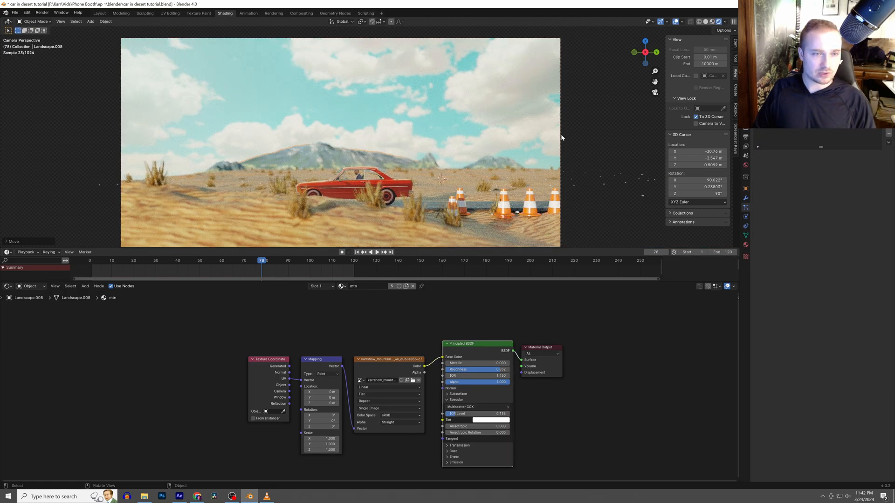
# Move the cloudy sky plane's image texture node clear of its Principled BSDF node
pyautogui.click(554, 139)
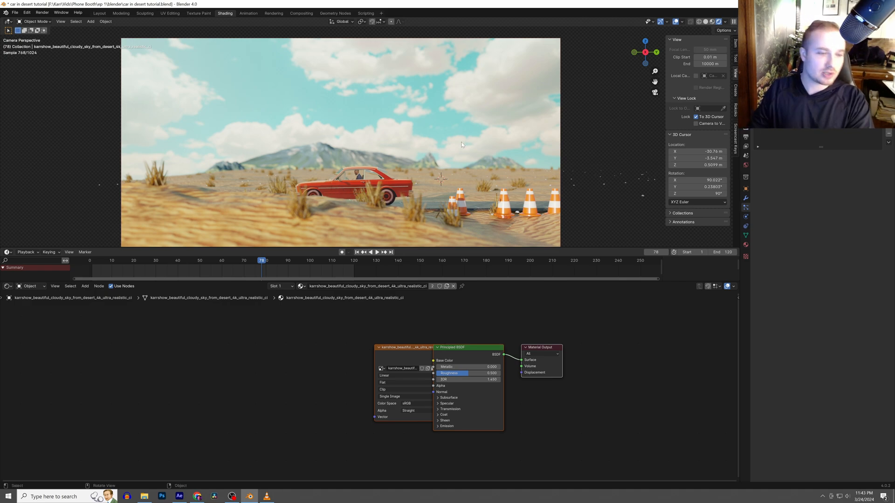
pyautogui.click(415, 356)
pyautogui.moveTo(416, 356); pyautogui.dragTo(365, 364)
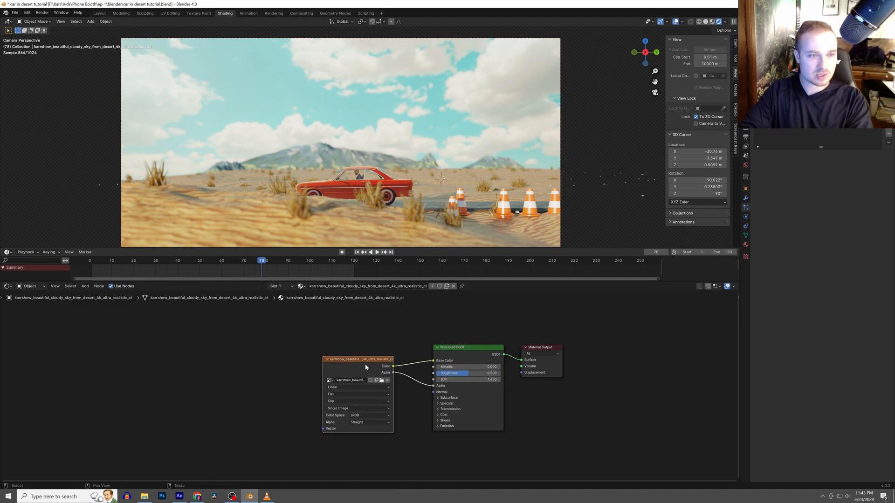
# Render the current frame of the desert scene as a still image and inspect it
pyautogui.press('F12')
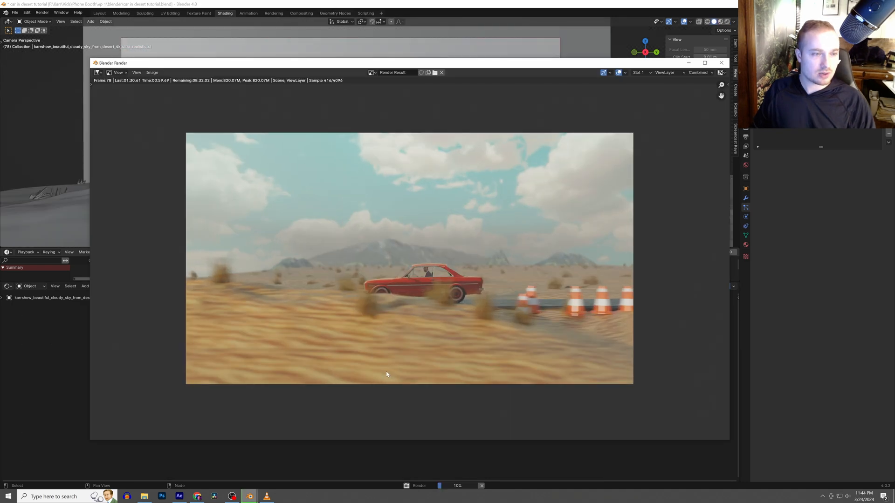
pyautogui.scroll(1, 386, 375)
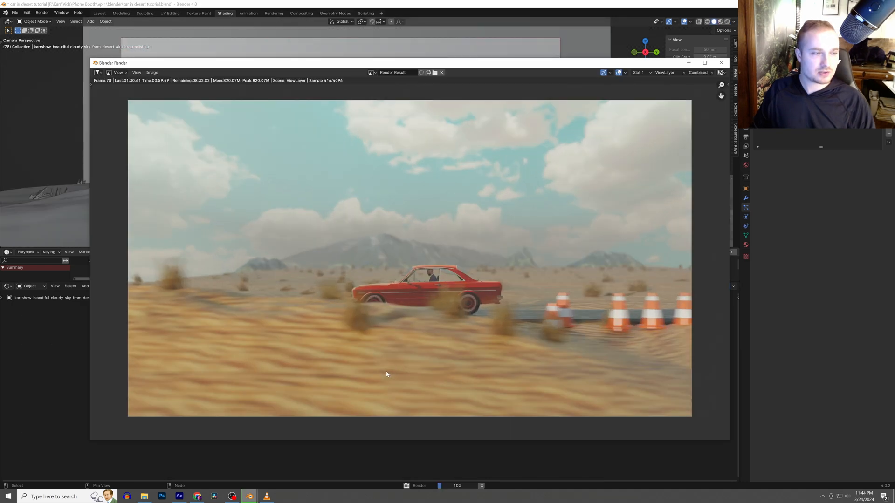
pyautogui.scroll(-2, 401, 354)
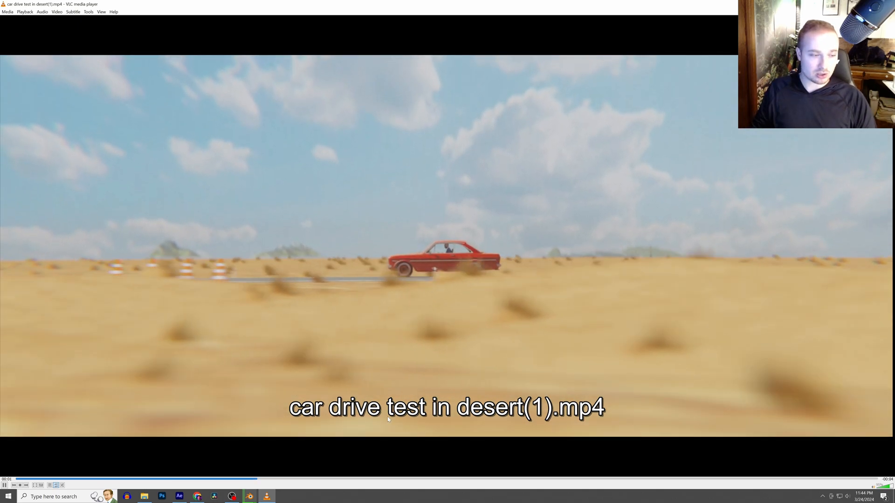
# Pause the video car drive test in desert(1).mp4 in VLC and return to the Blender render
pyautogui.press('space')
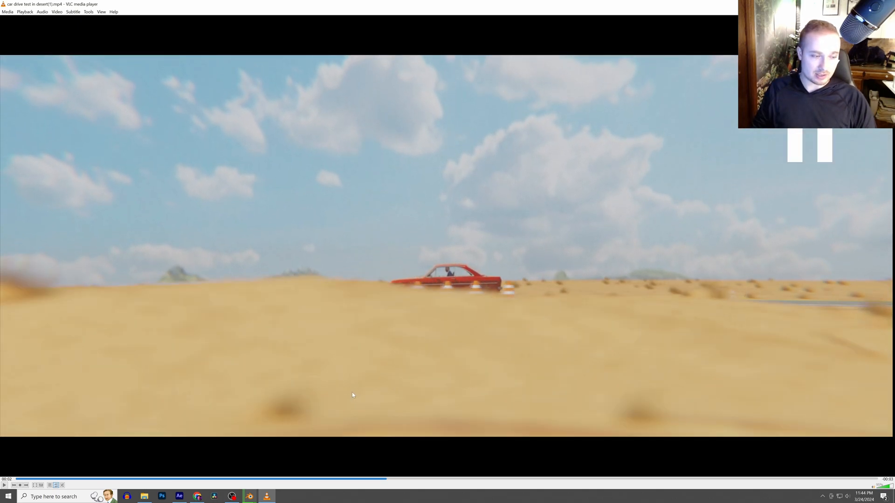
pyautogui.click(266, 498)
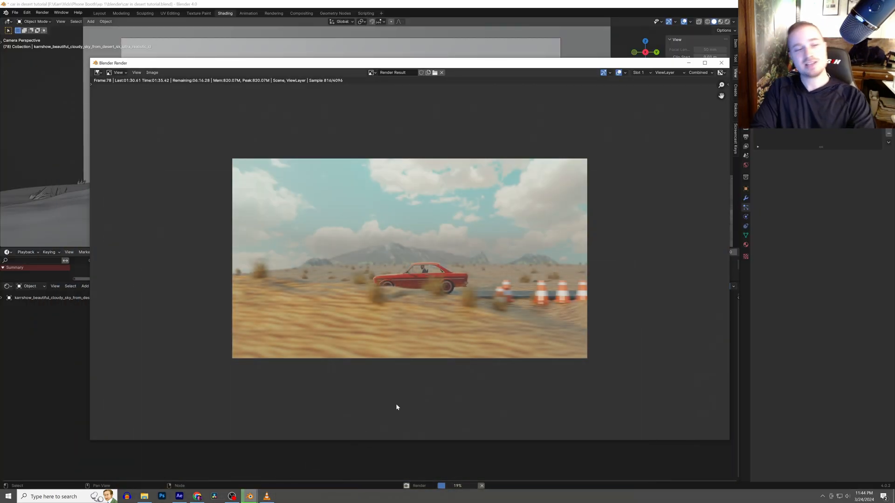